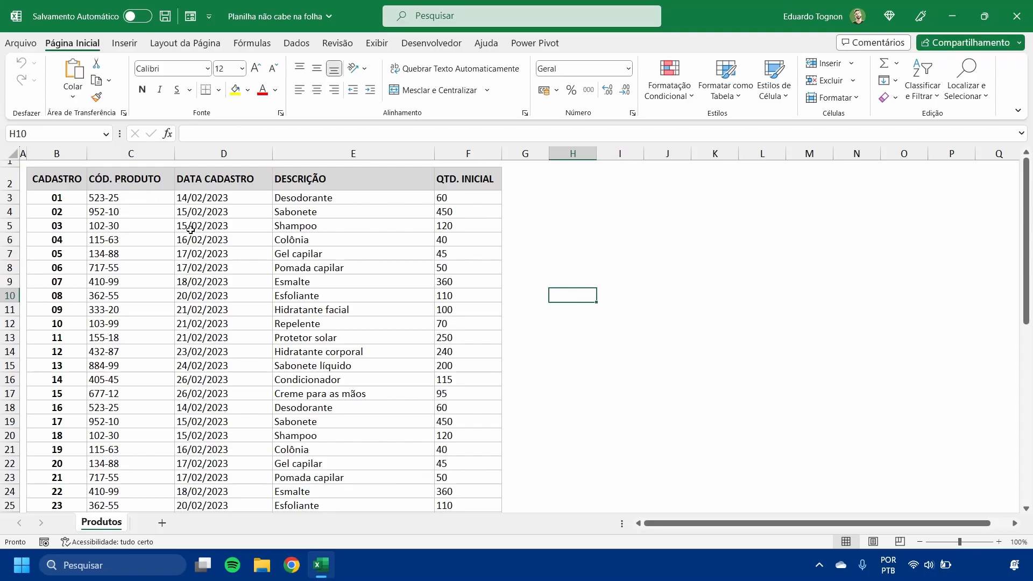
- Look over the product table on the Produtos sheet and open its print preview
scroll(192, 229, "down", 8)
scroll(189, 229, "up", 6)
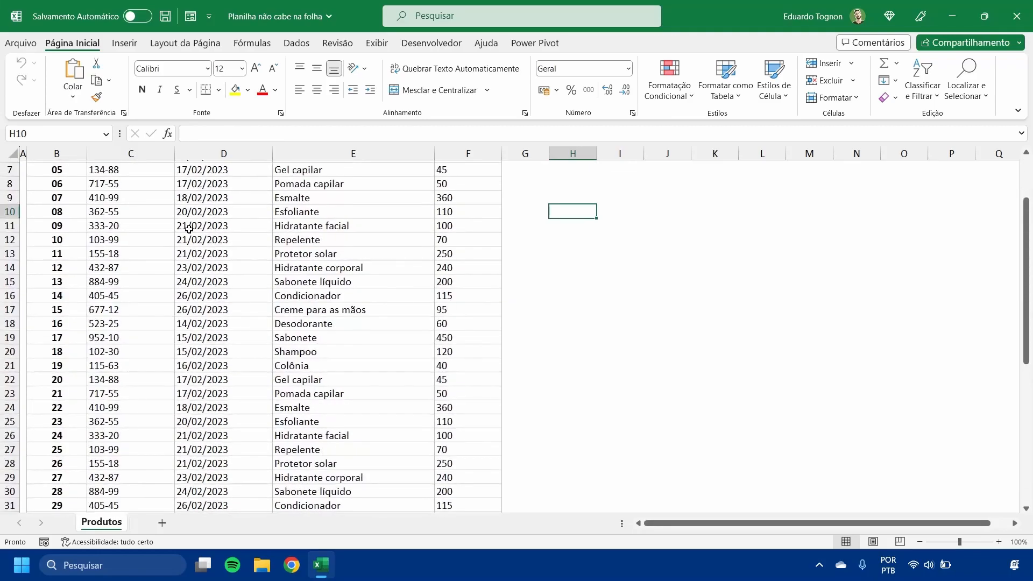
scroll(189, 229, "up", 2)
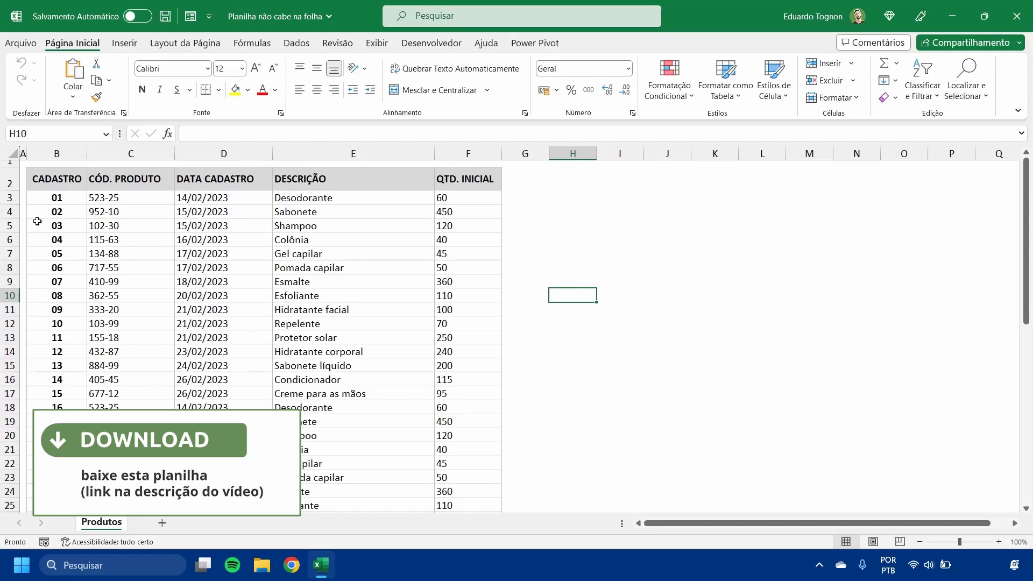
left_click(20, 43)
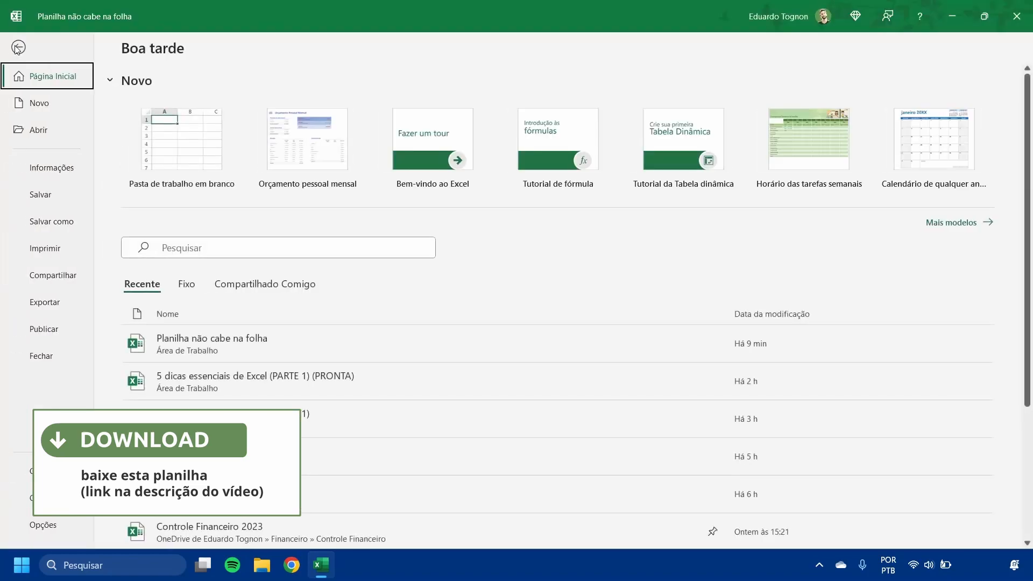
left_click(56, 257)
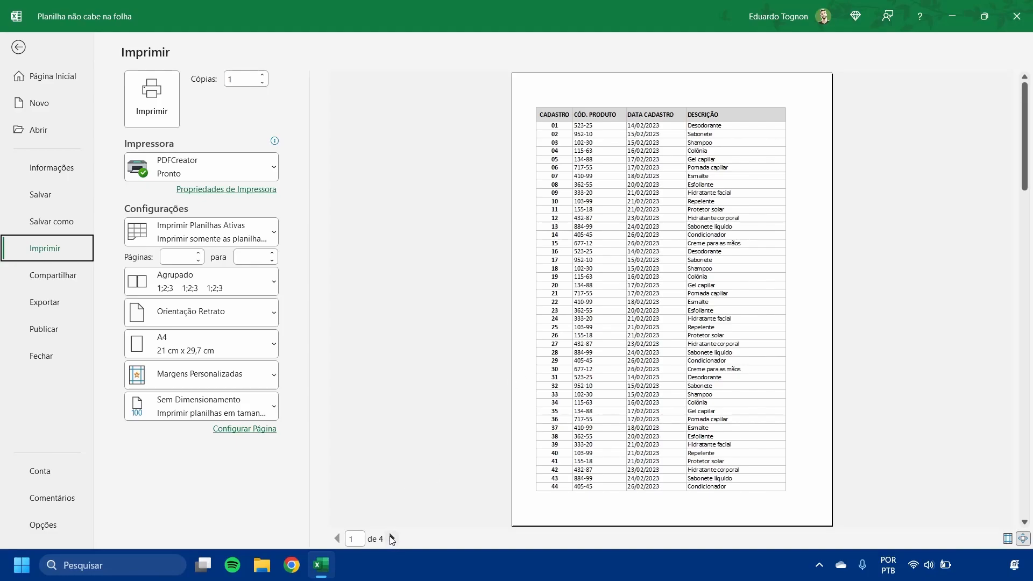
- Examine every page of the print preview to see how the table's rows and columns split, and return to the worksheet
left_click(392, 538)
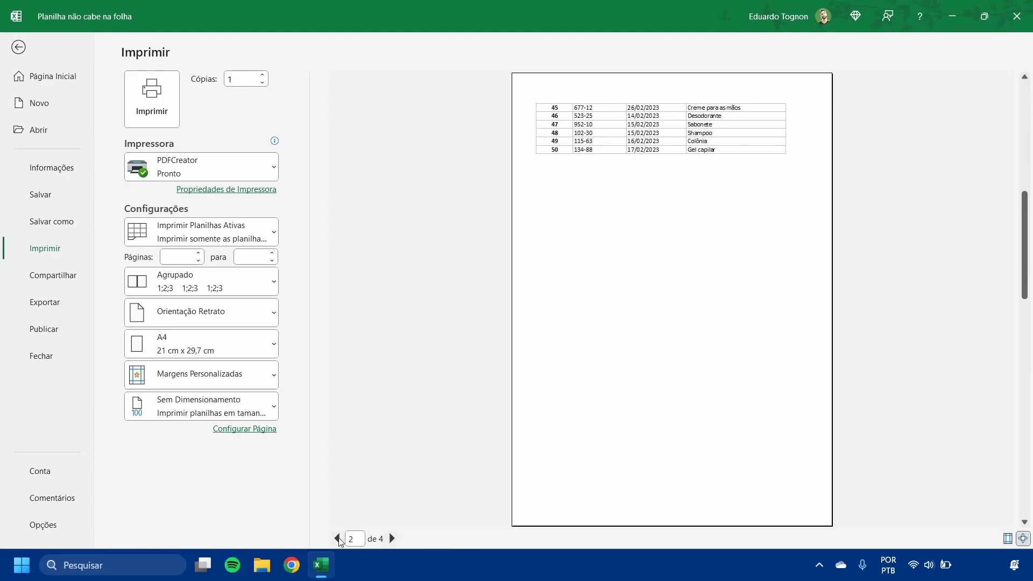
left_click(337, 539)
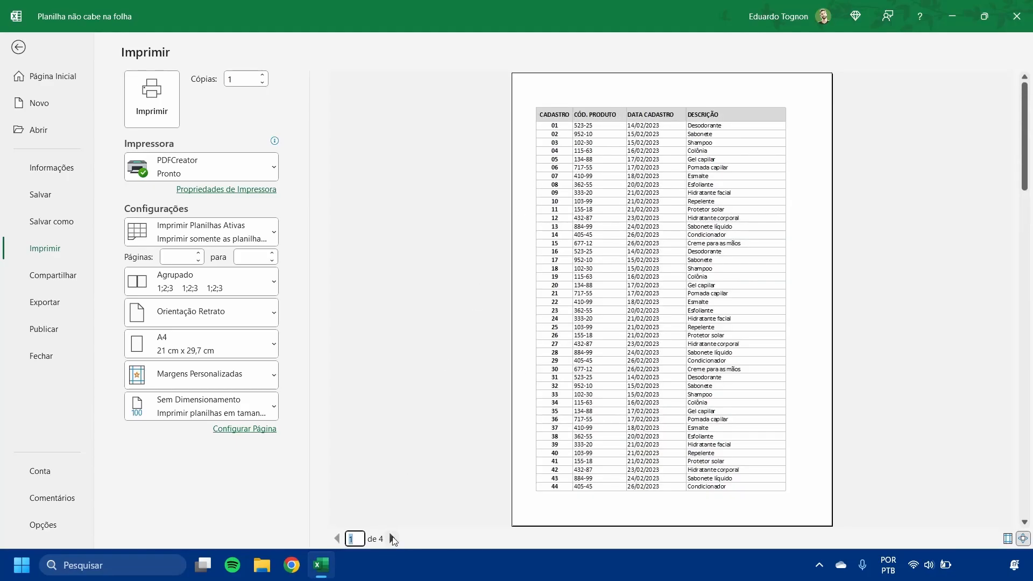
left_click(391, 538)
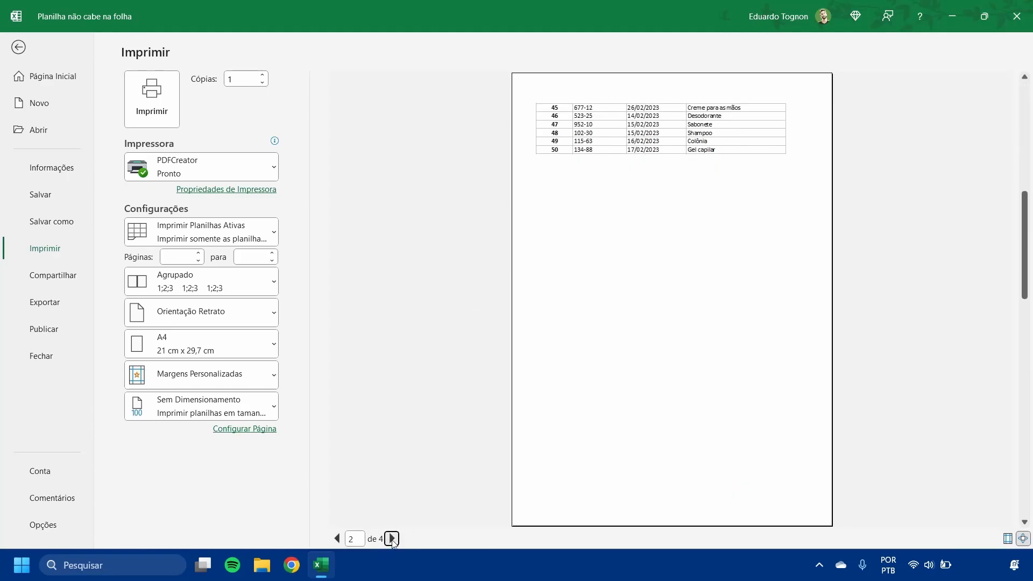
left_click(391, 538)
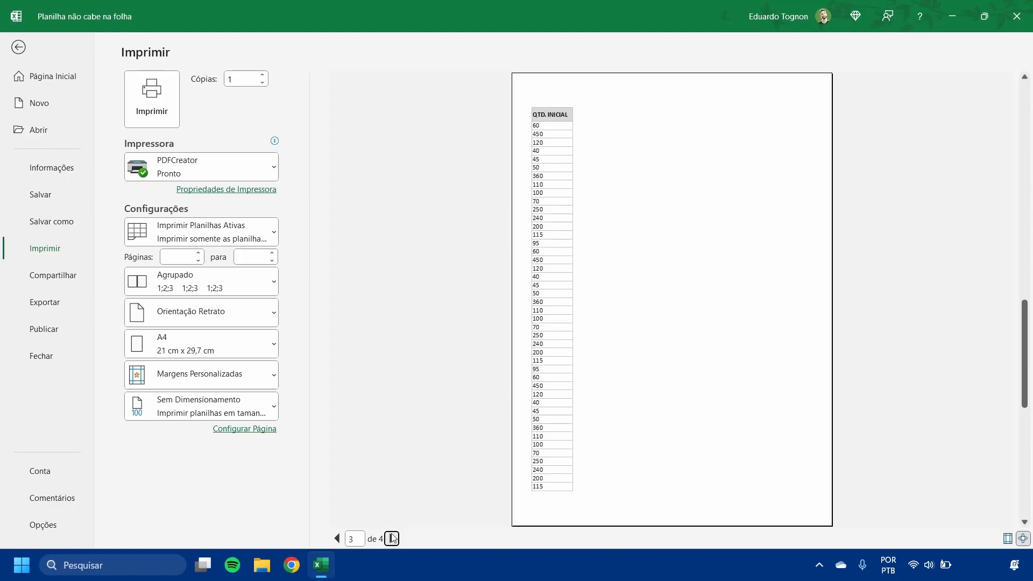
left_click(392, 538)
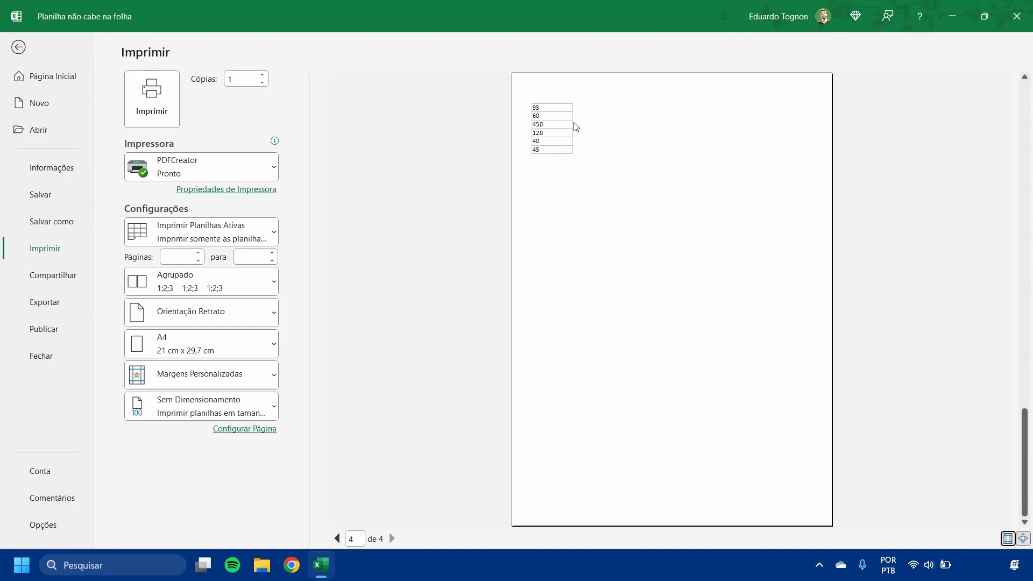
left_click(337, 538)
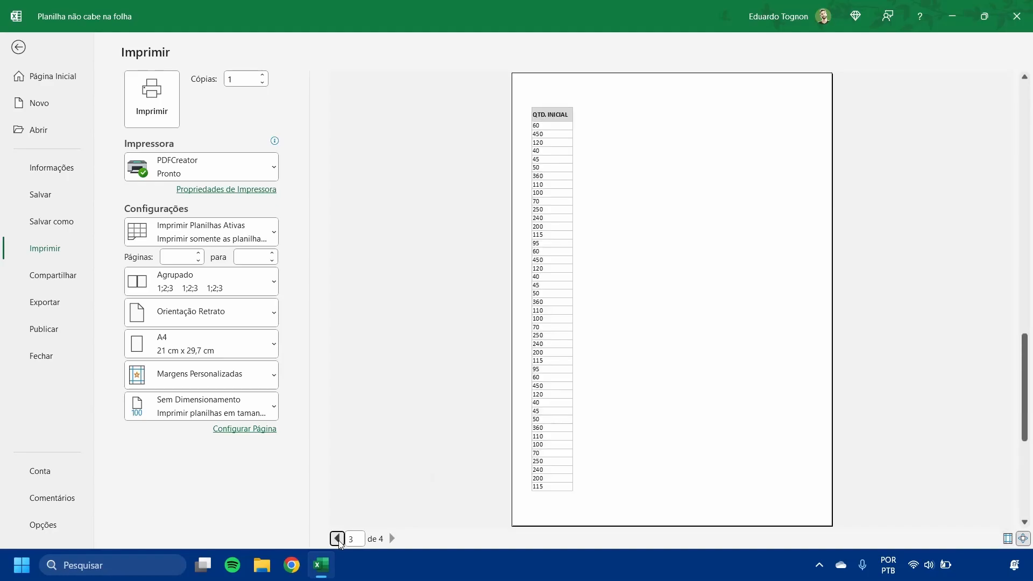
left_click(337, 538)
left_click(337, 539)
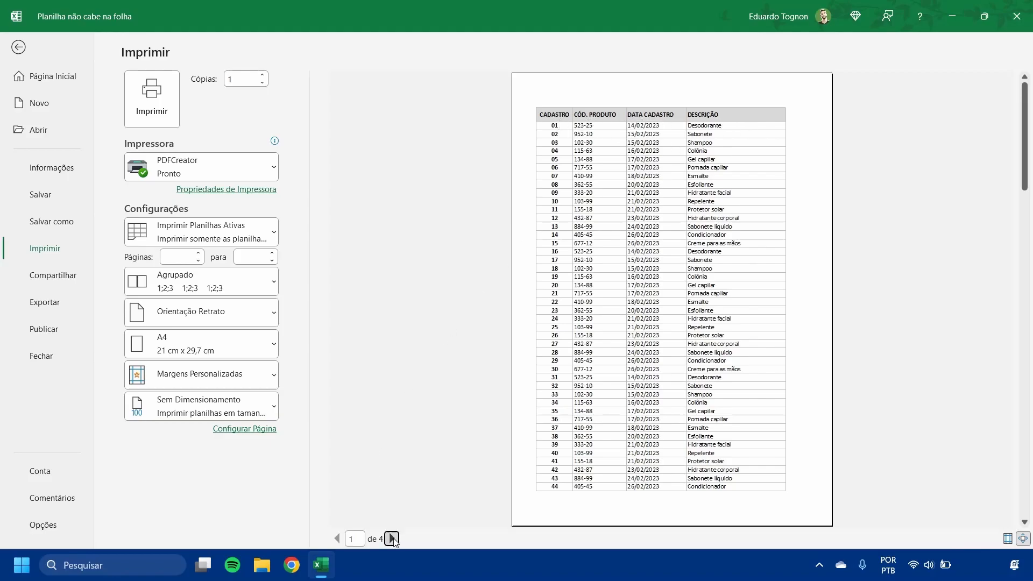
left_click(392, 538)
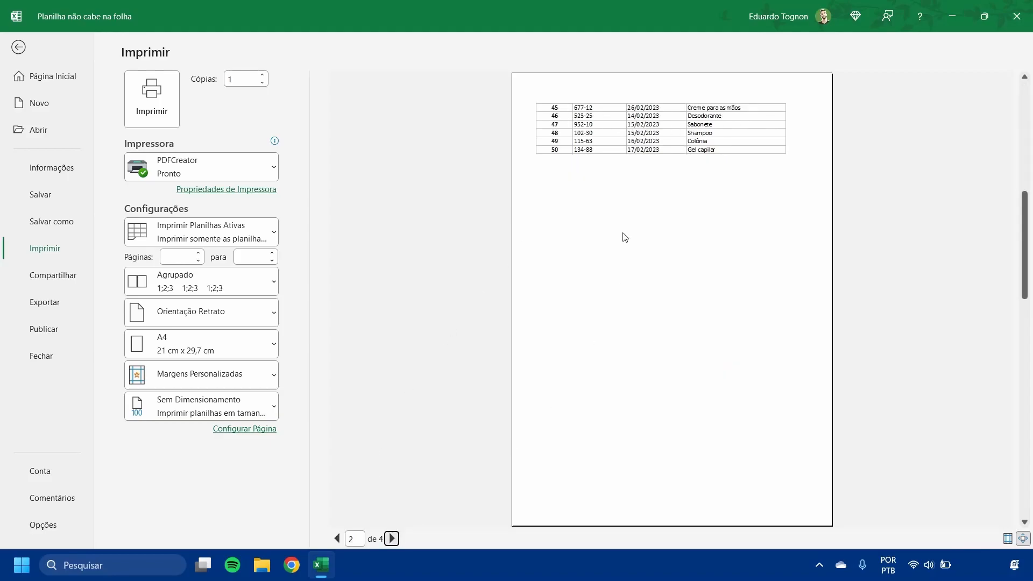
left_click(392, 539)
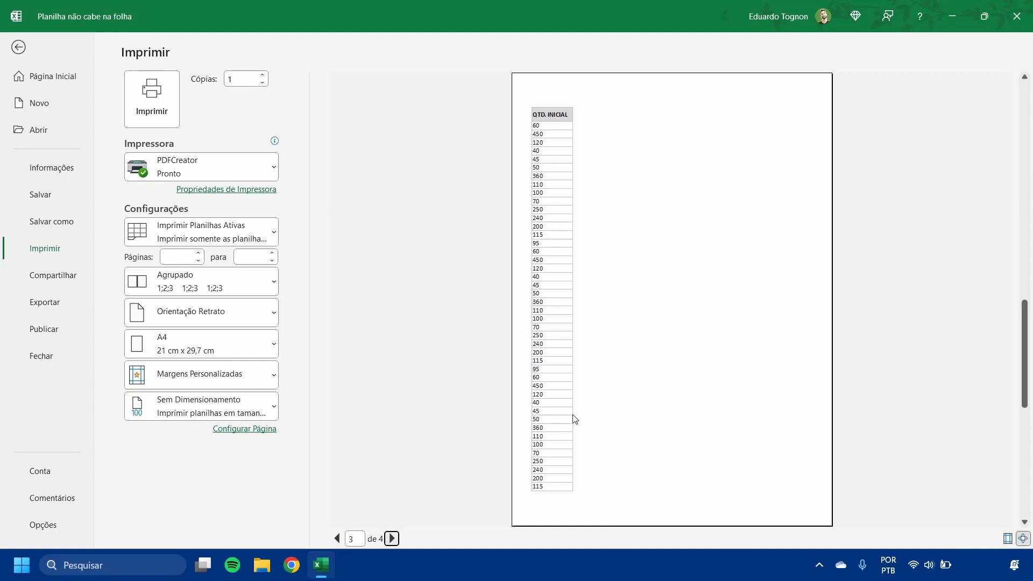
left_click(392, 539)
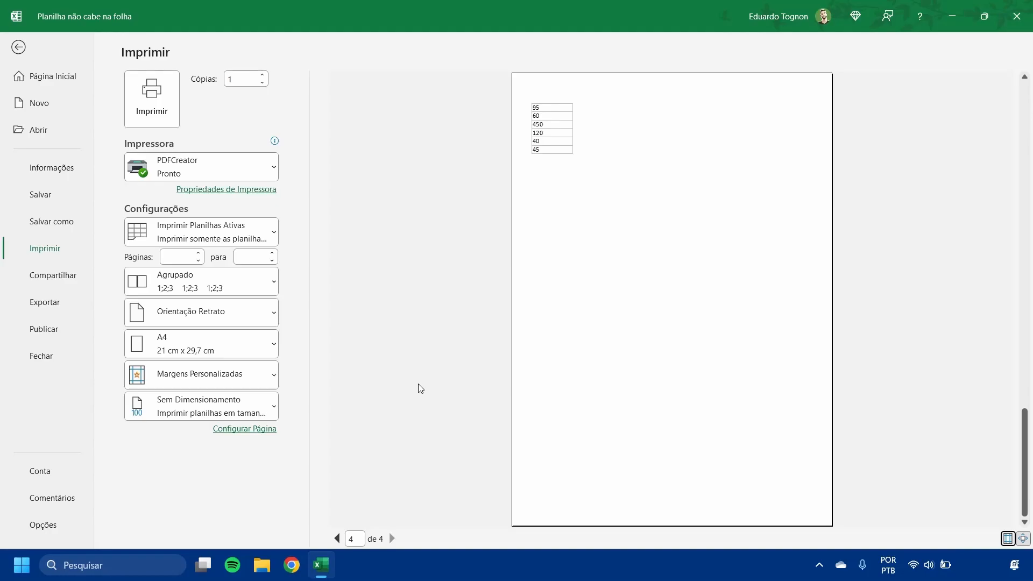
left_click(16, 48)
left_click(441, 266)
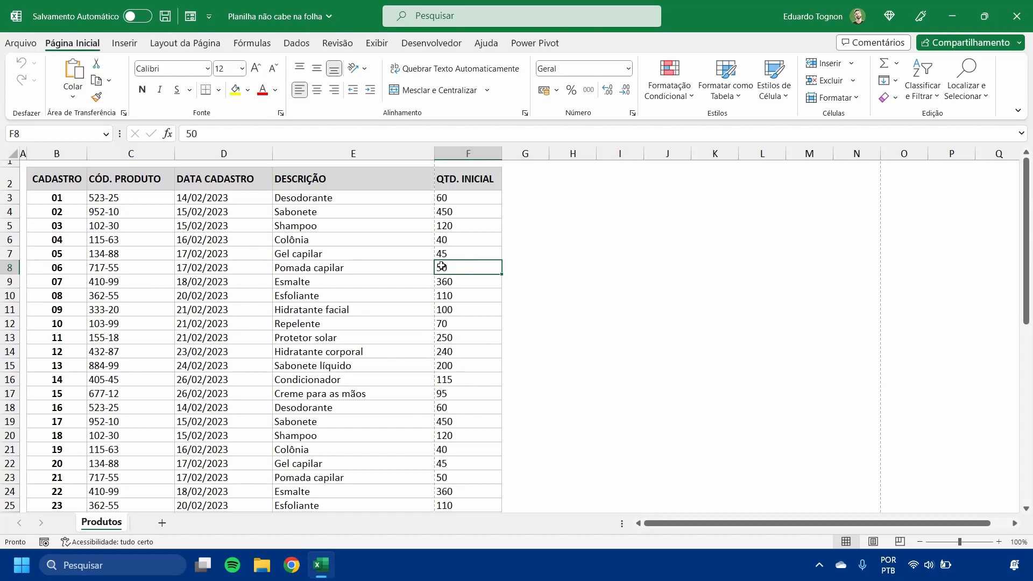
- Review the available paper sizes and page orientations in the print settings, and return to the worksheet without changing them
left_click(19, 42)
left_click(51, 249)
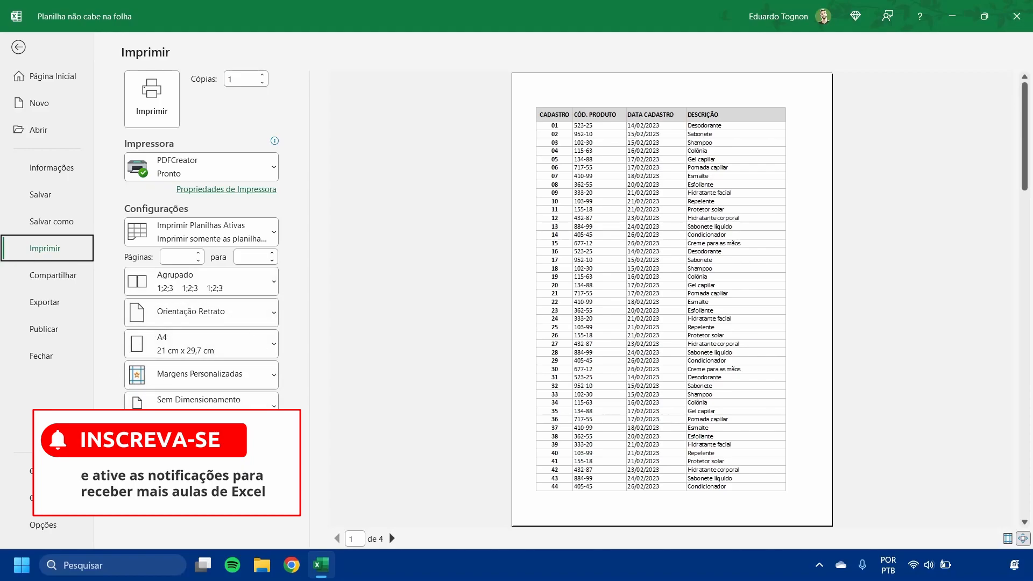
left_click(175, 349)
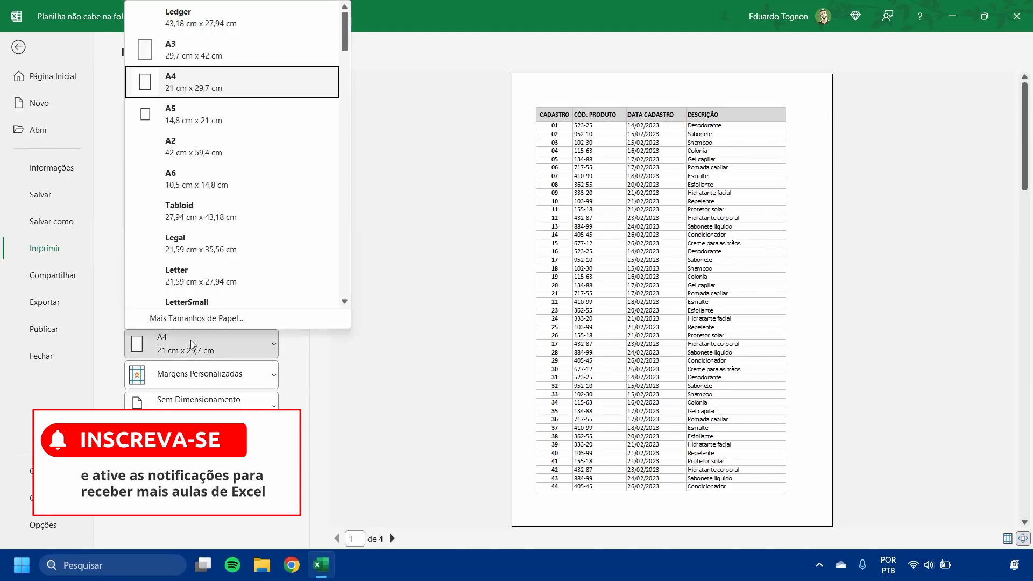
left_click(393, 258)
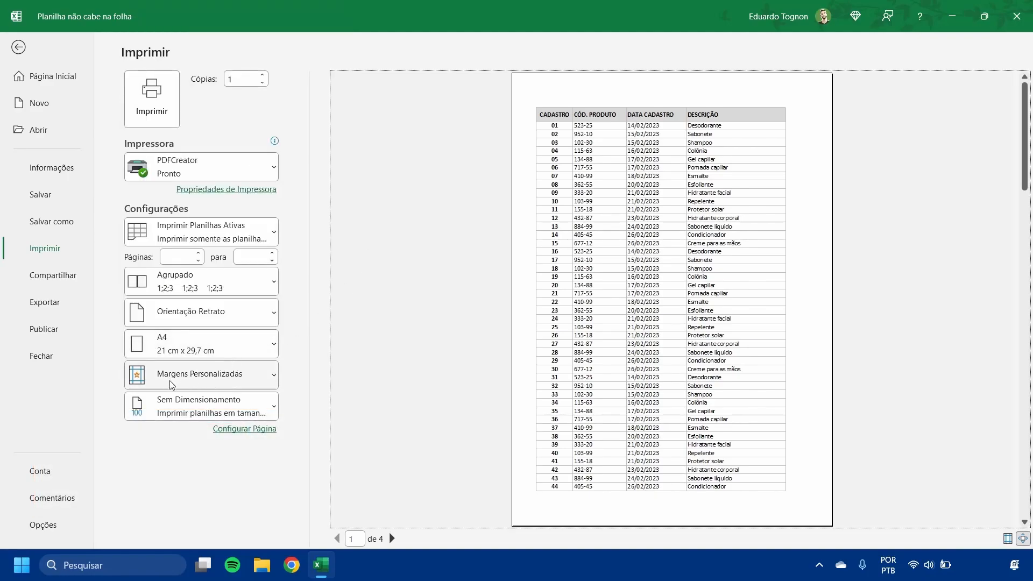
left_click(209, 316)
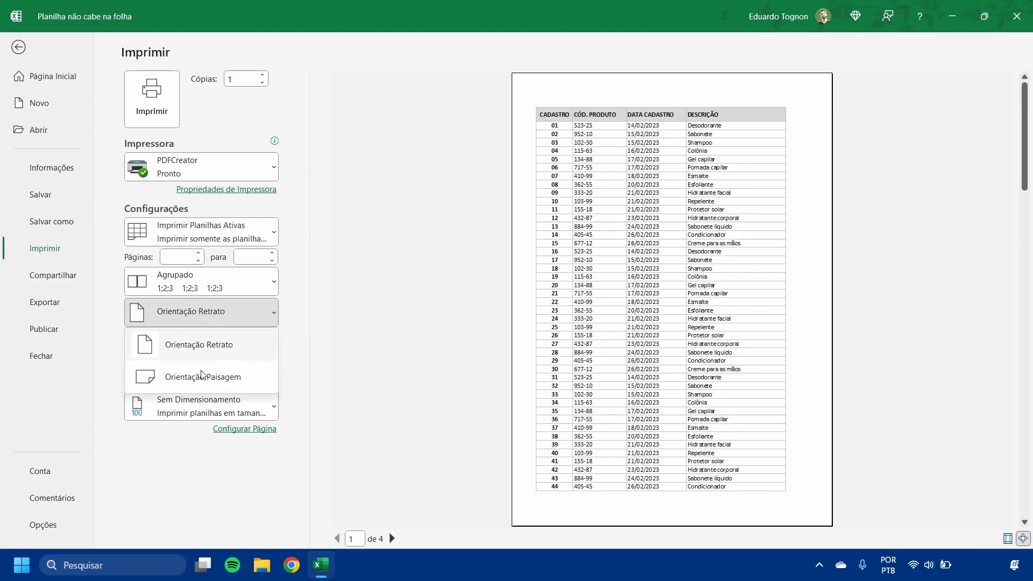
left_click(380, 339)
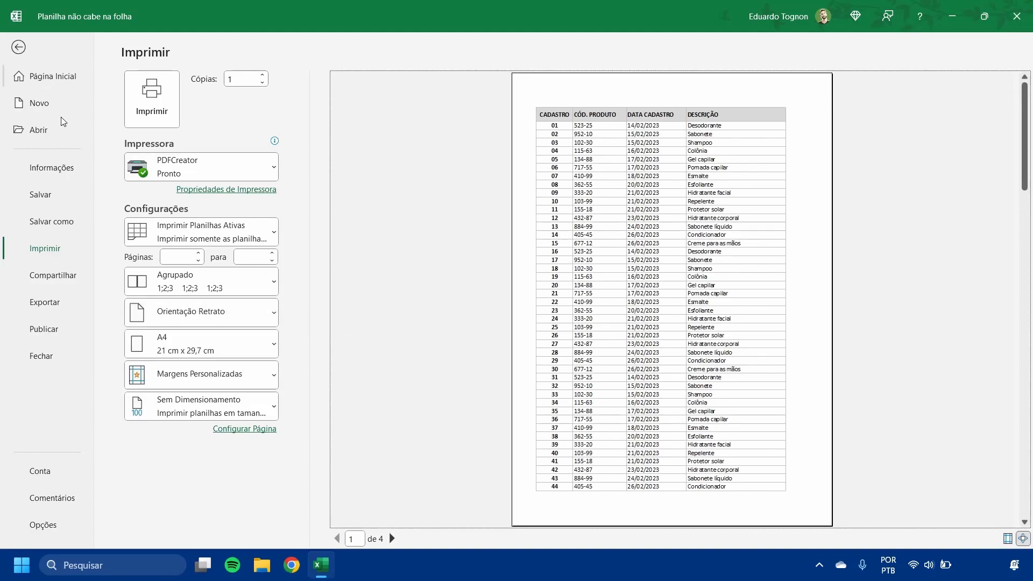
left_click(19, 49)
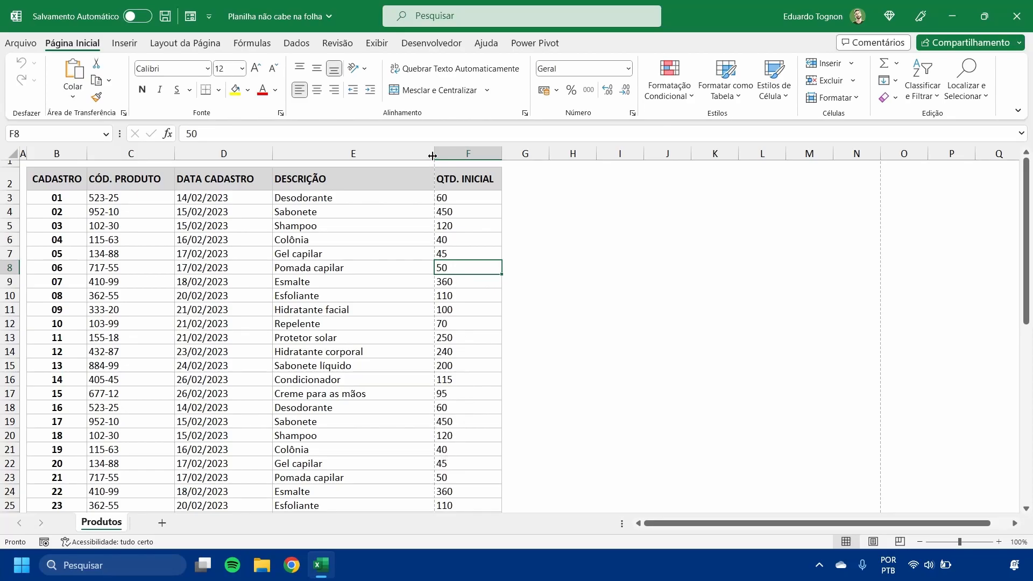
- Examine the dashed page-break lines around the table to see which rows and columns fall on each printed page
scroll(422, 405, "down", 14)
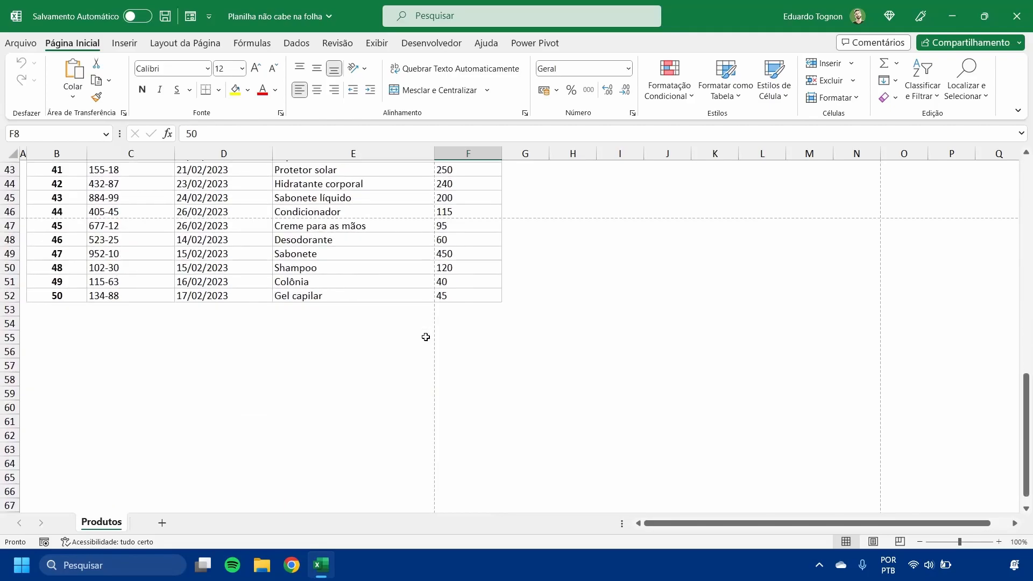
scroll(427, 337, "up", 3)
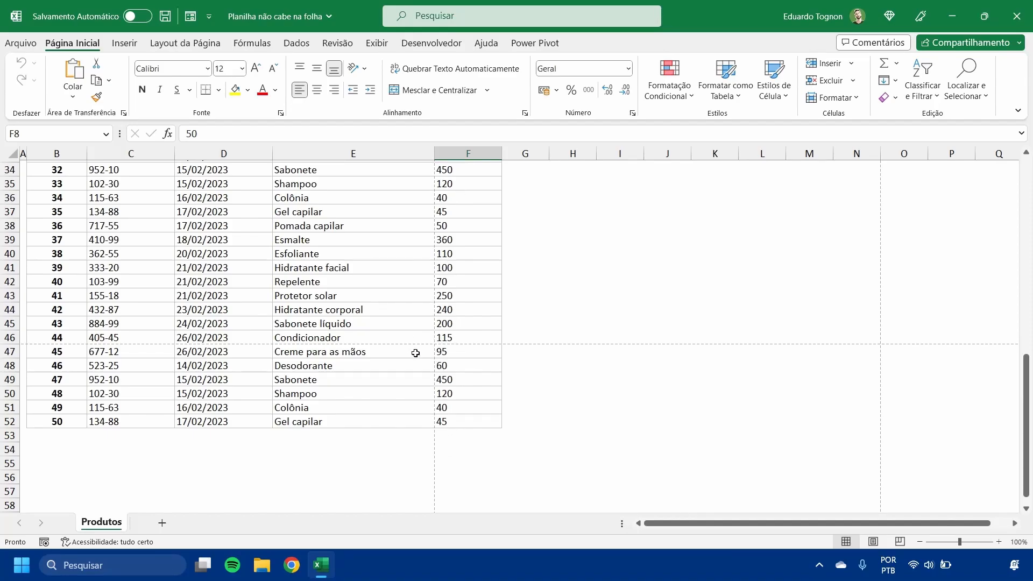
left_click(430, 340)
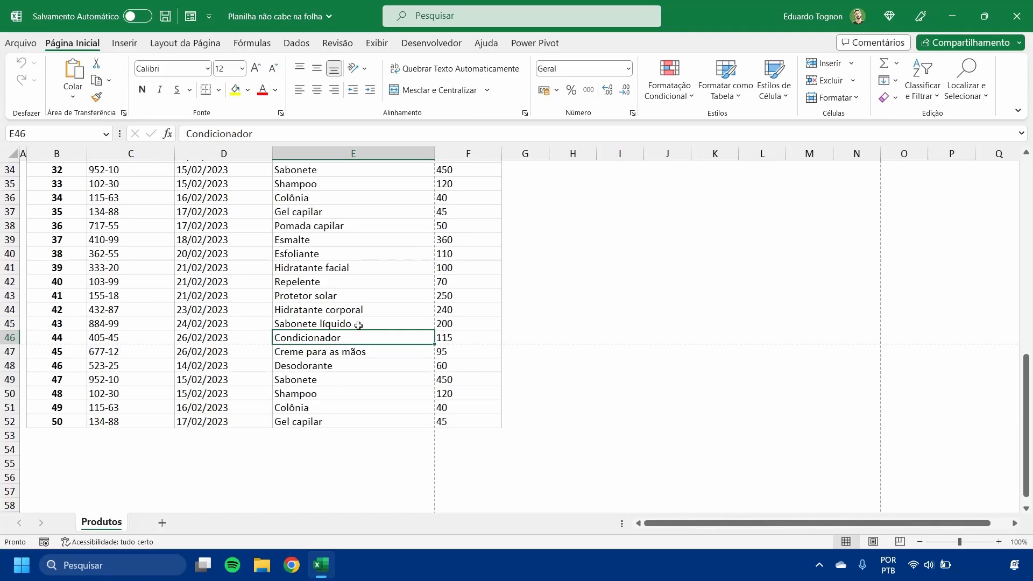
left_click(483, 337)
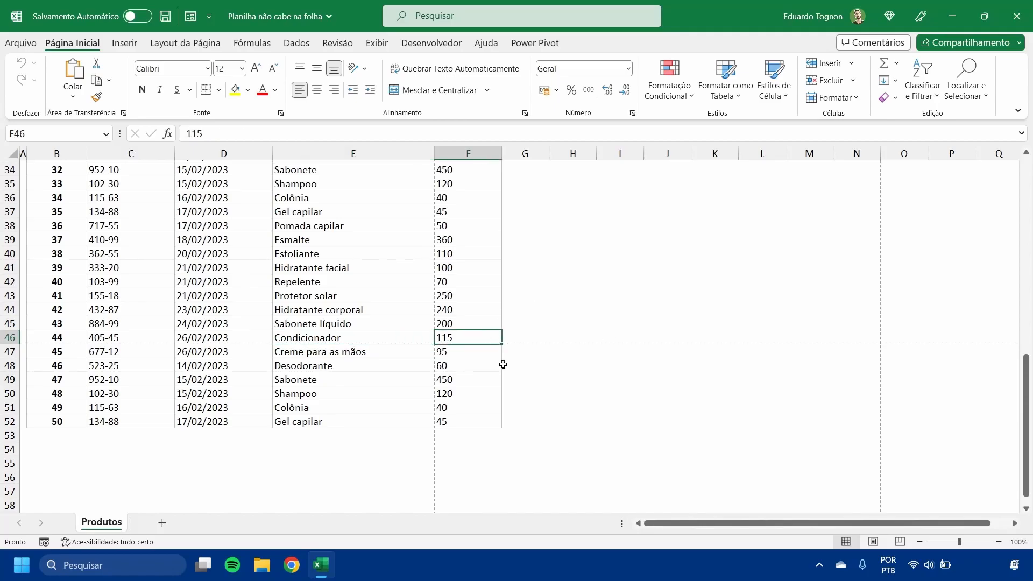
left_click(422, 352)
left_click_drag(422, 352, 111, 461)
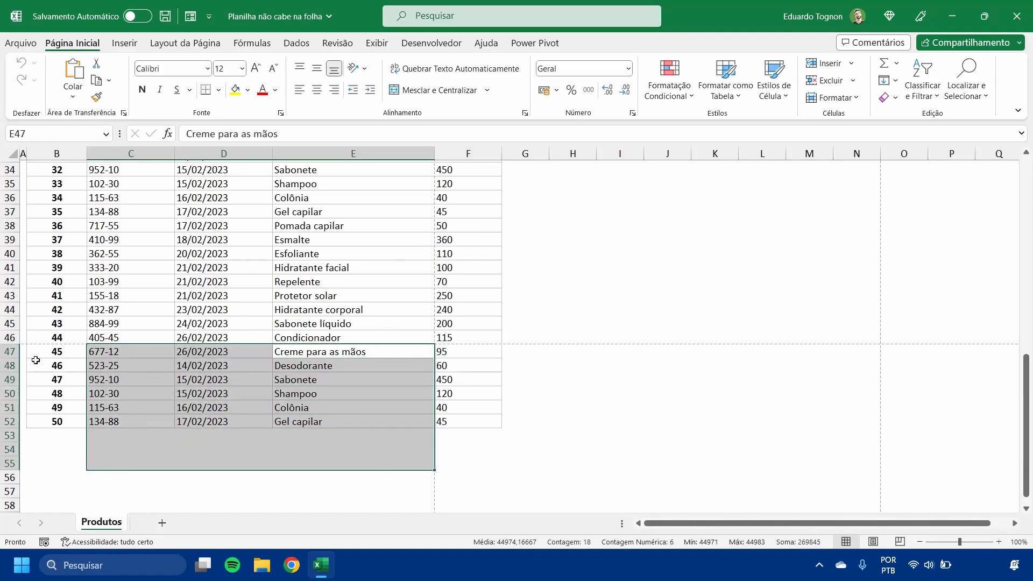
left_click(75, 368)
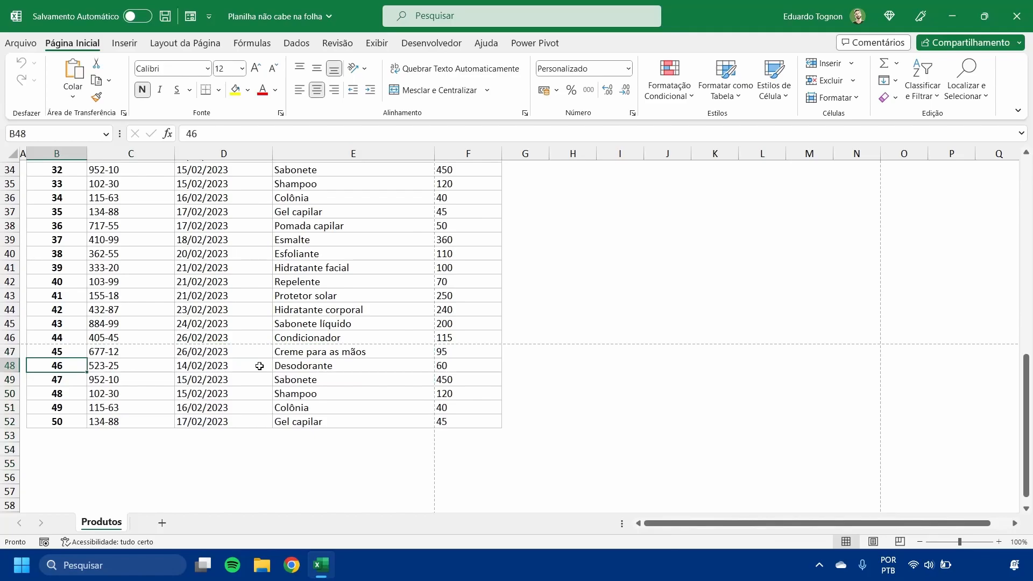
left_click_drag(487, 351, 543, 451)
left_click(653, 418)
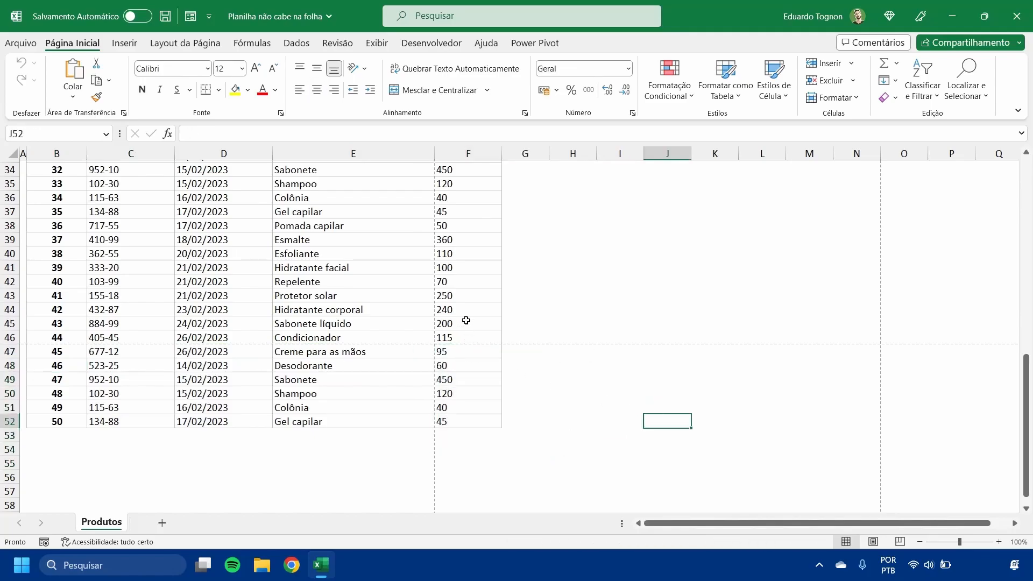
scroll(476, 297, "down", 16)
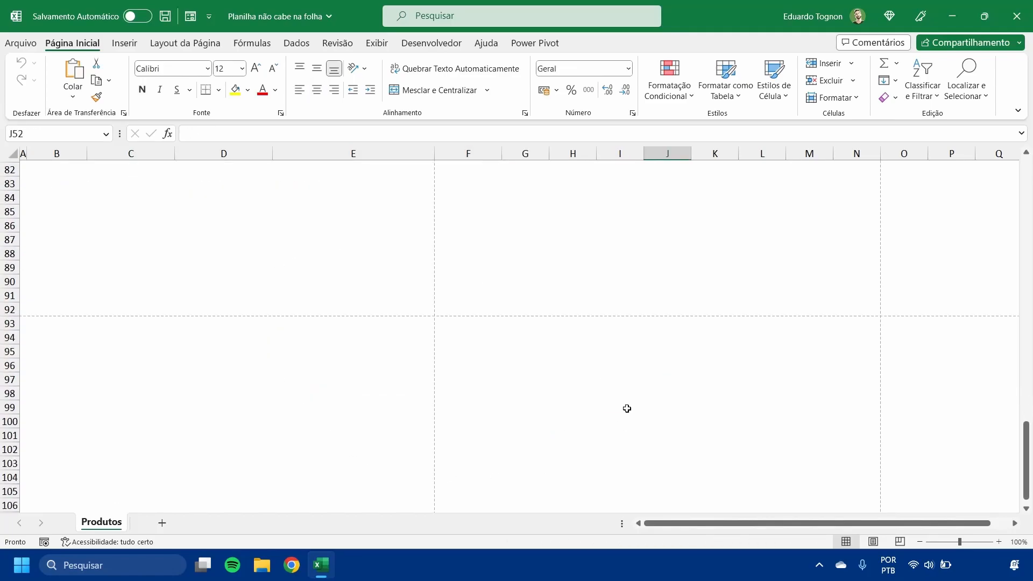
scroll(224, 463, "up", 20)
scroll(223, 463, "up", 6)
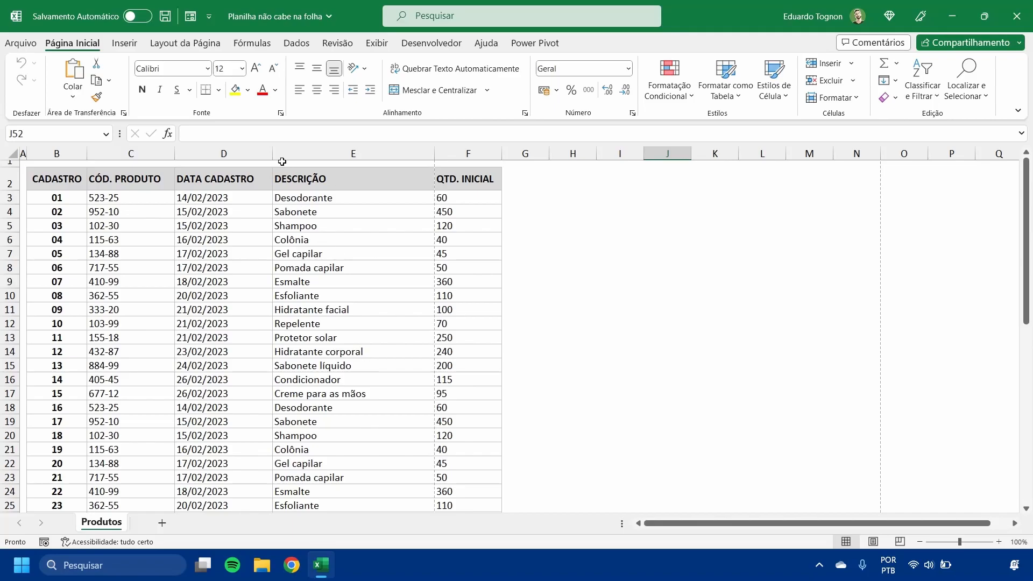
- Narrow the CÓD. PRODUTO and DATA CADASTRO columns so the QTD. INICIAL column fits inside the first vertical page break
left_click_drag(174, 156, 165, 156)
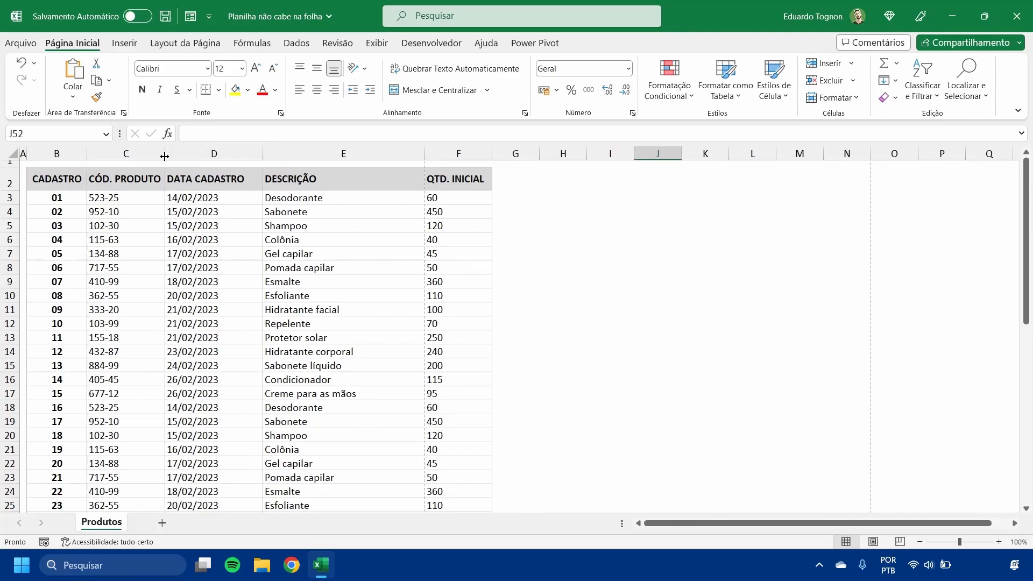
left_click_drag(263, 156, 248, 159)
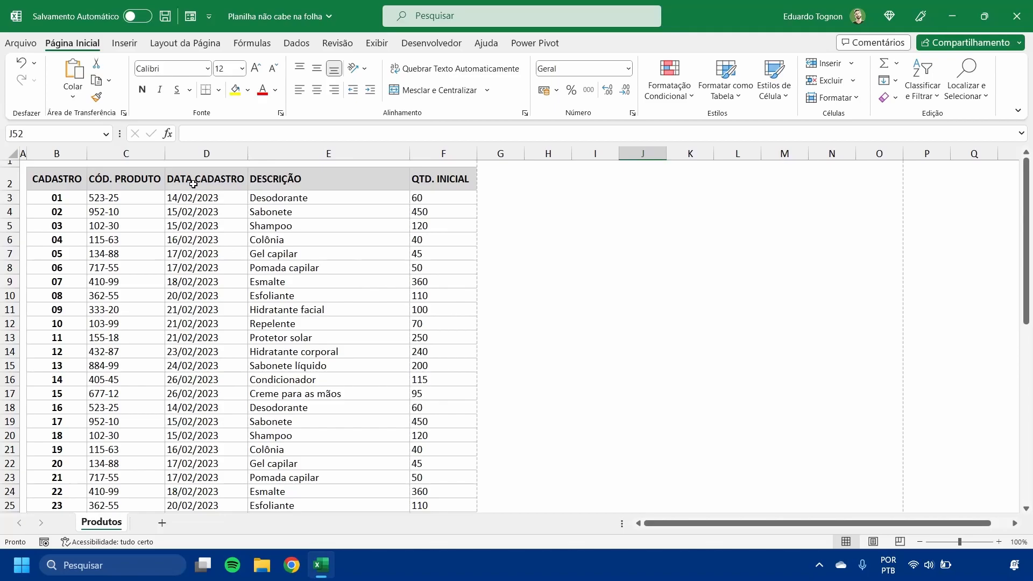
scroll(206, 201, "down", 1)
scroll(198, 252, "up", 3)
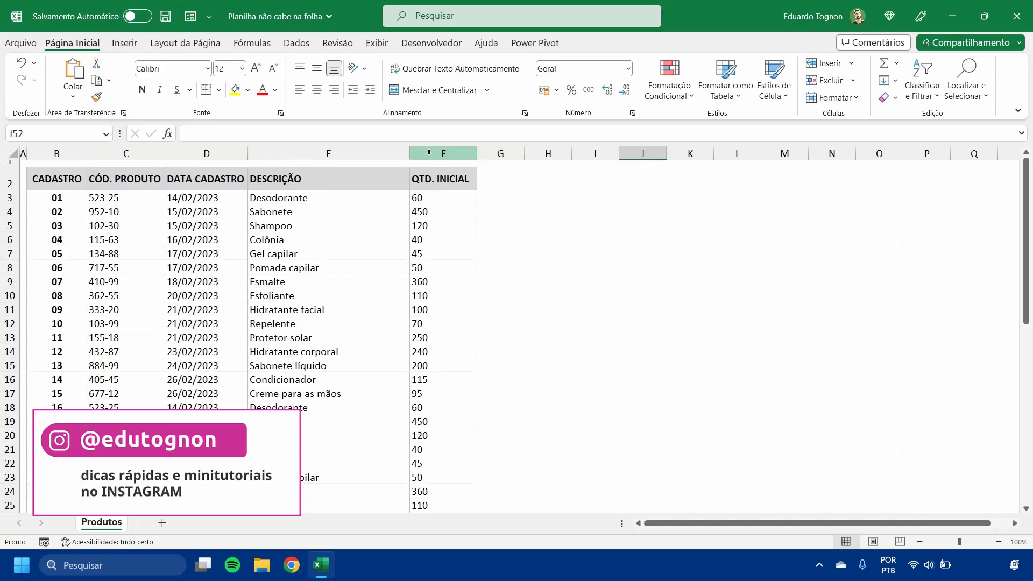
- Reopen the print preview to check the table's column fit on the page
left_click(17, 48)
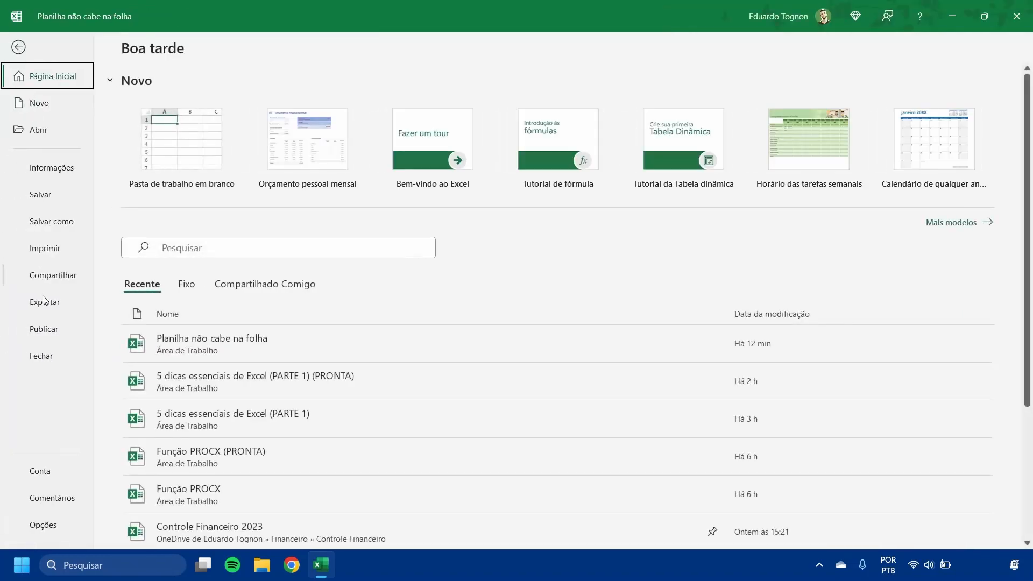
left_click(50, 248)
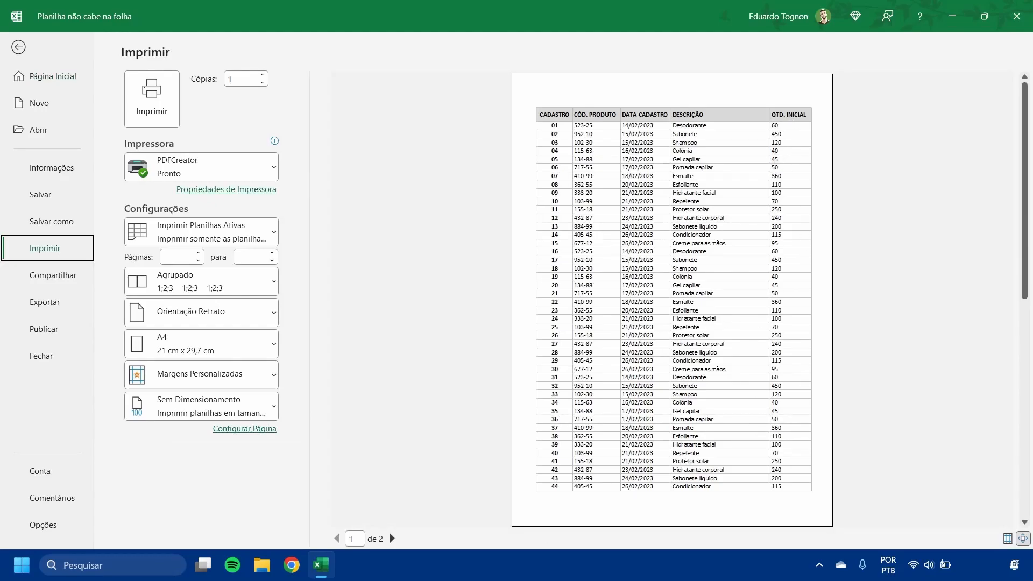
- Check which rows fall on the second printed page in the print preview and at the worksheet's horizontal page break
left_click(392, 539)
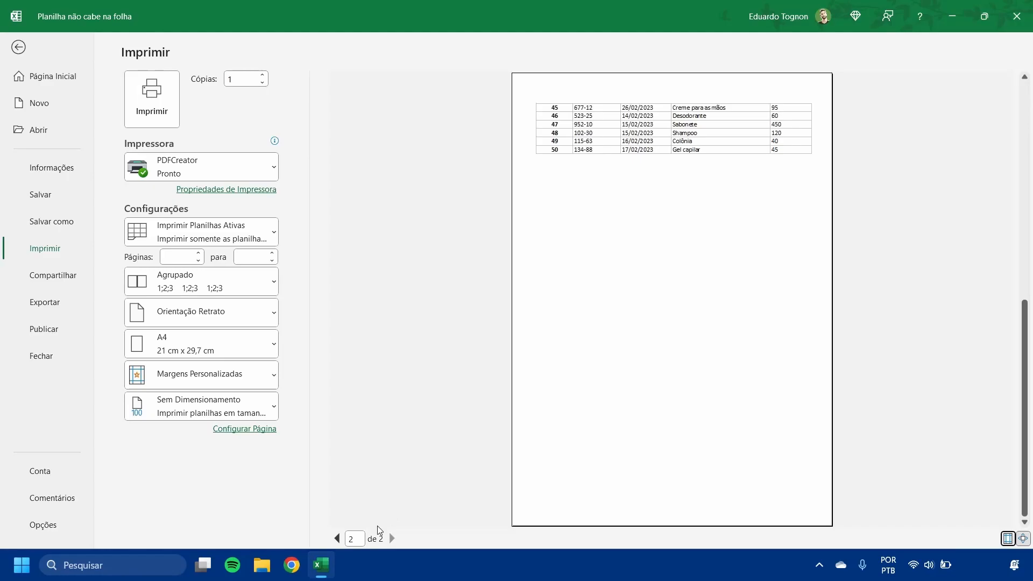
left_click(336, 538)
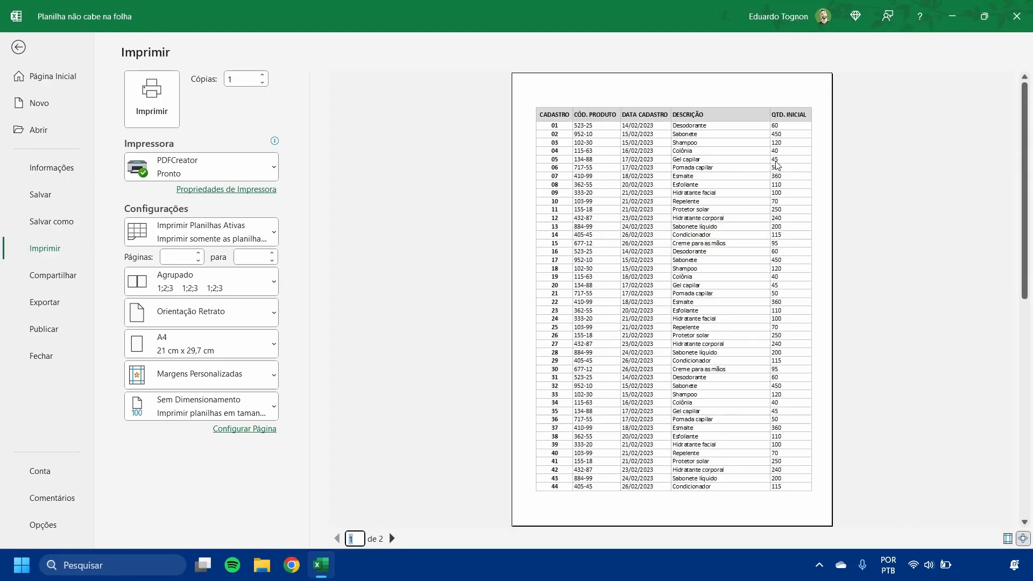
left_click(19, 47)
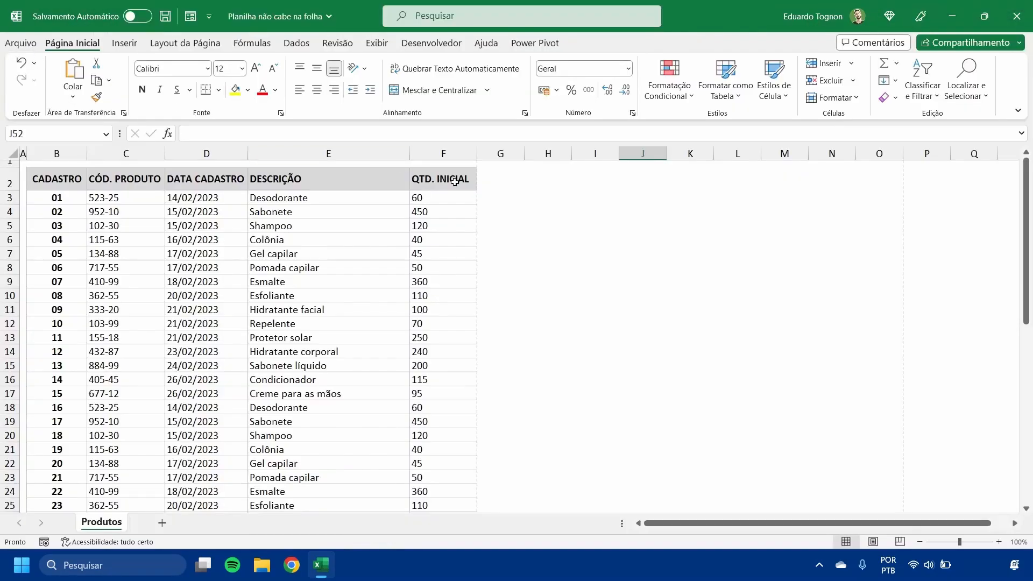
scroll(343, 282, "down", 9)
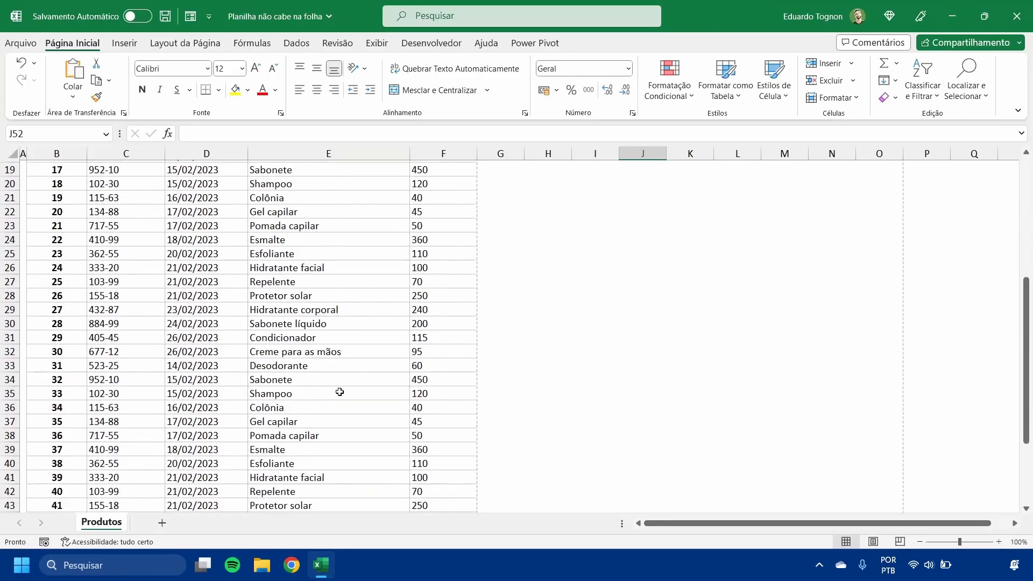
scroll(346, 371, "down", 6)
scroll(347, 358, "up", 15)
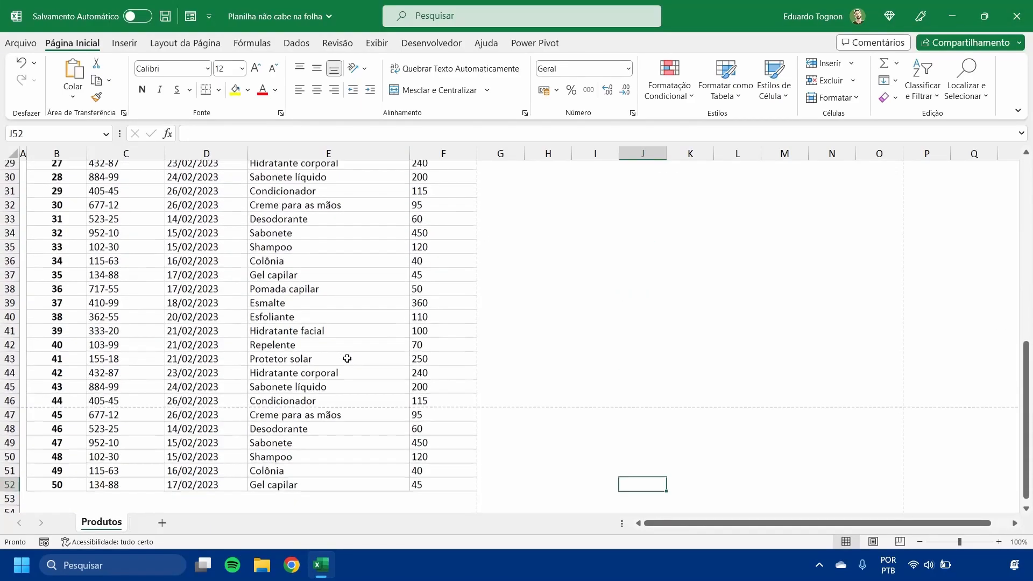
- Narrow the DESCRIÇÃO column and check the table's width on the page in the print preview
left_click_drag(409, 151, 377, 158)
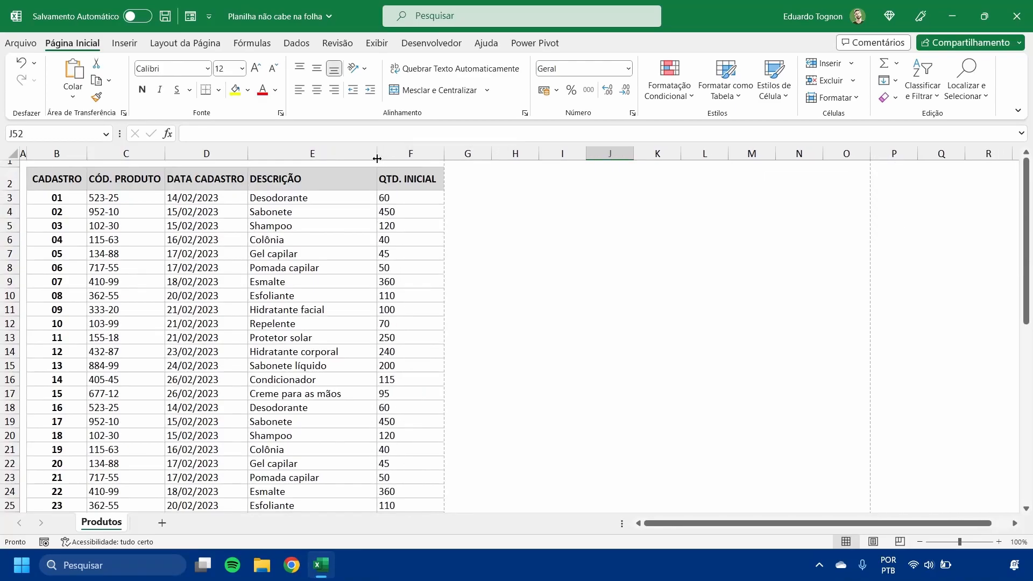
left_click(264, 236)
left_click(21, 44)
left_click(44, 244)
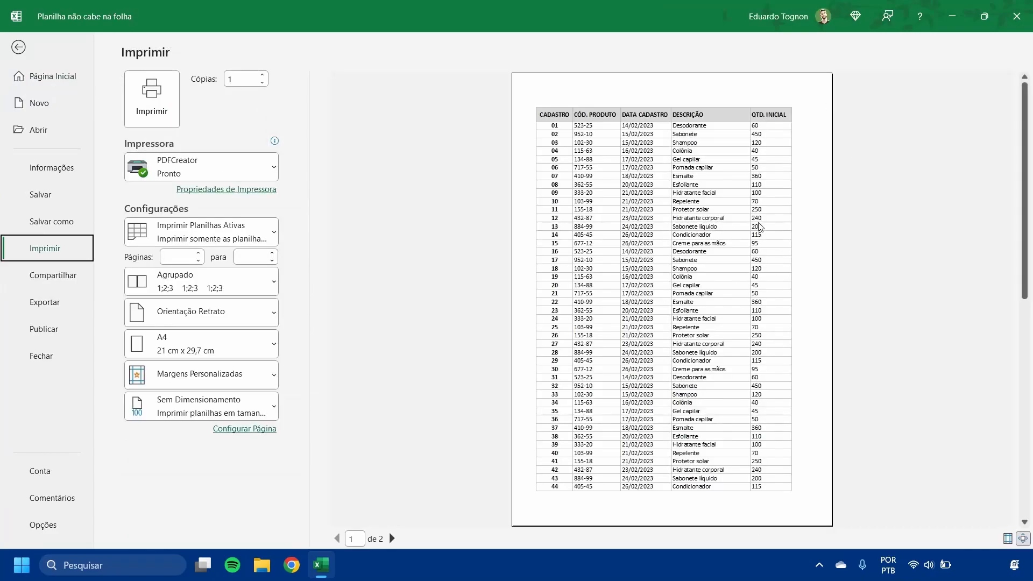
left_click(18, 48)
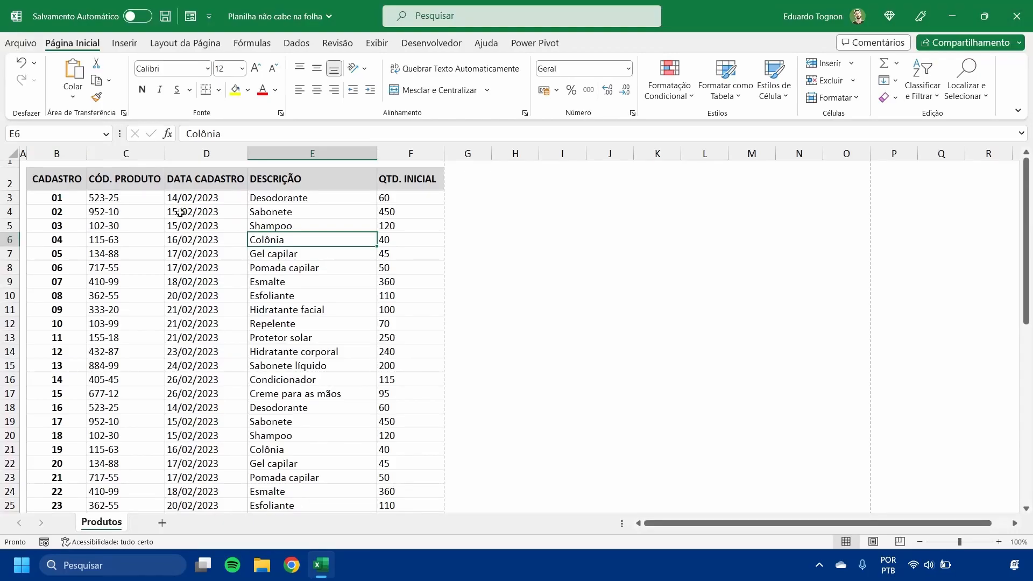
left_click(30, 43)
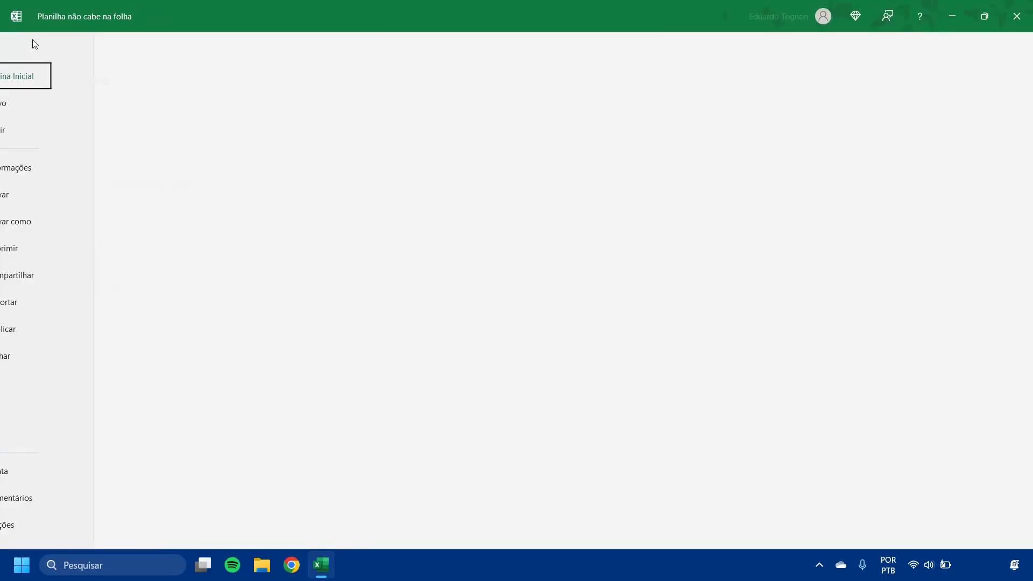
left_click(63, 253)
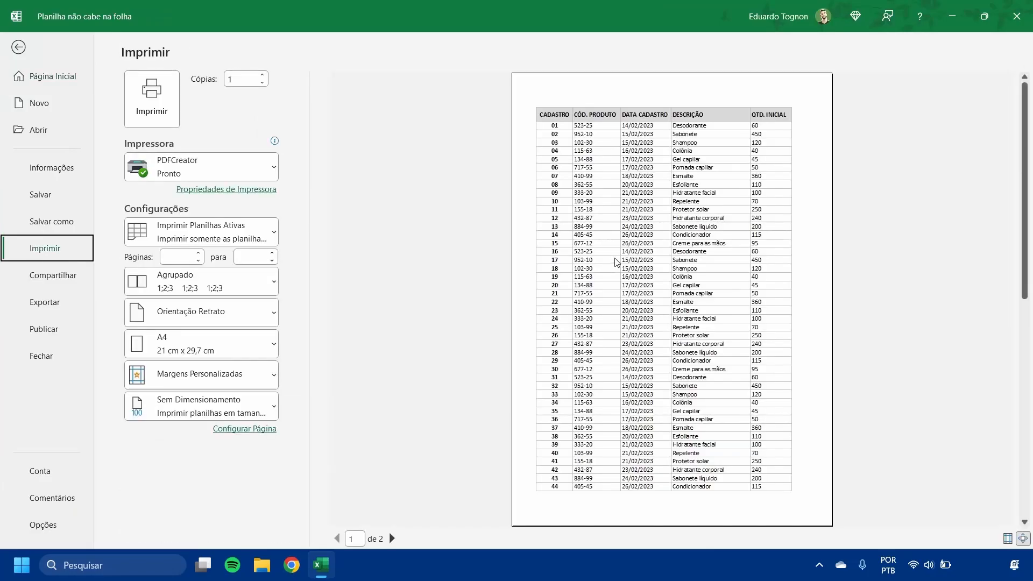
left_click(18, 47)
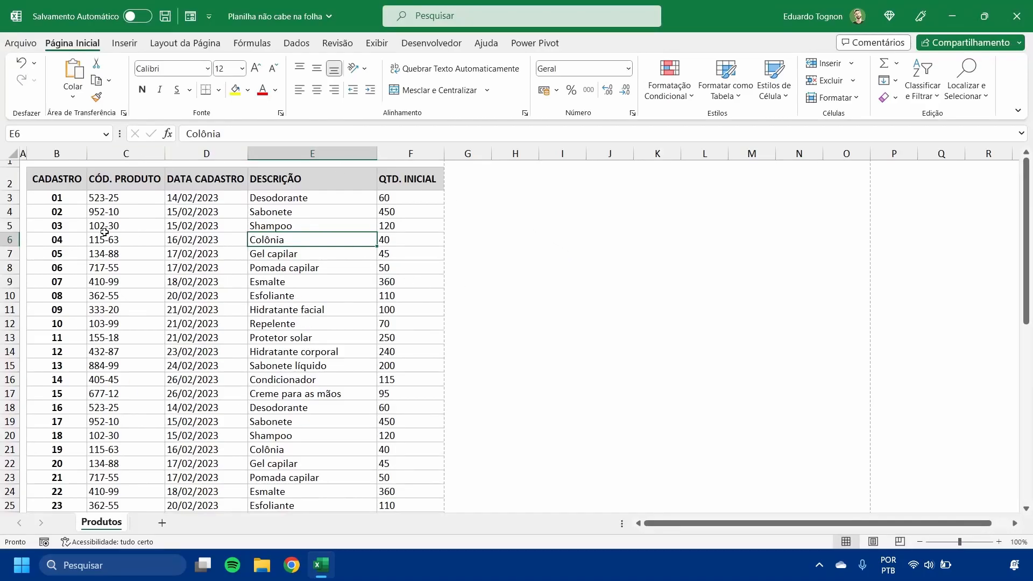
- Set the font size of the entire worksheet to 11
left_click(13, 151)
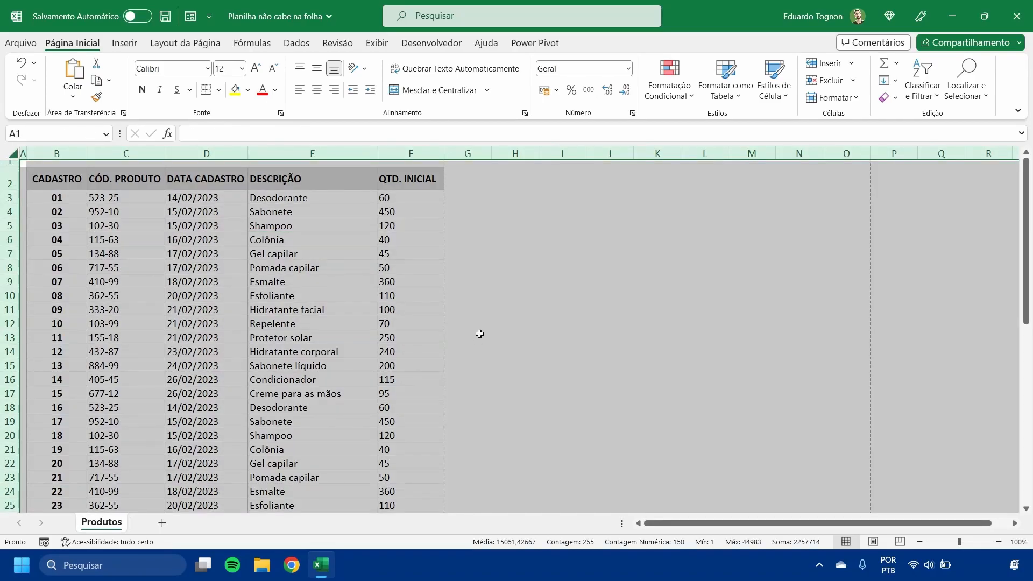
scroll(141, 299, "down", 4)
scroll(156, 288, "up", 4)
left_click(243, 69)
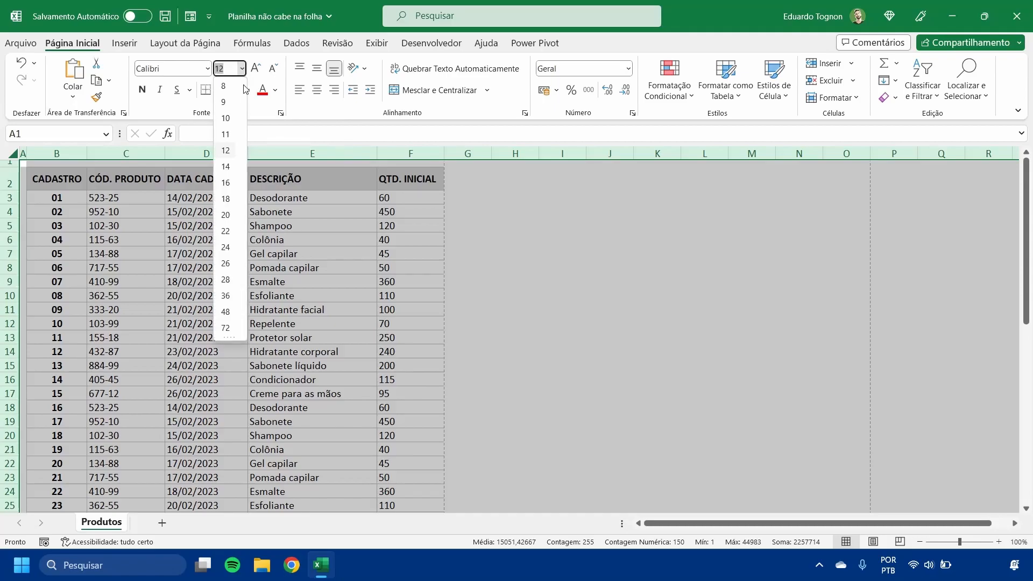
left_click(225, 134)
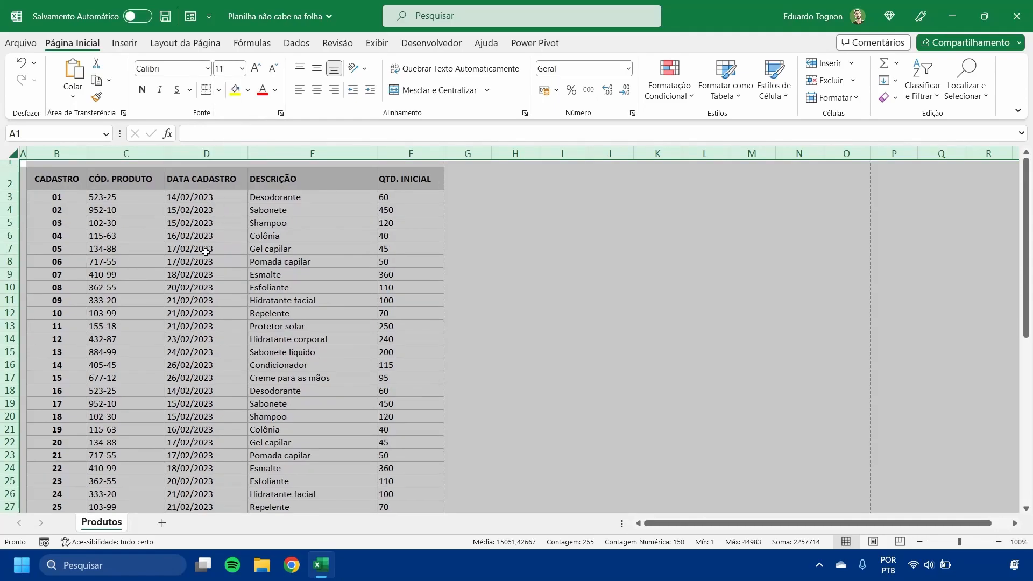
left_click(206, 313)
- Compare both pages of the print preview to see which rows still spill onto the second page, and return to the worksheet
left_click(20, 43)
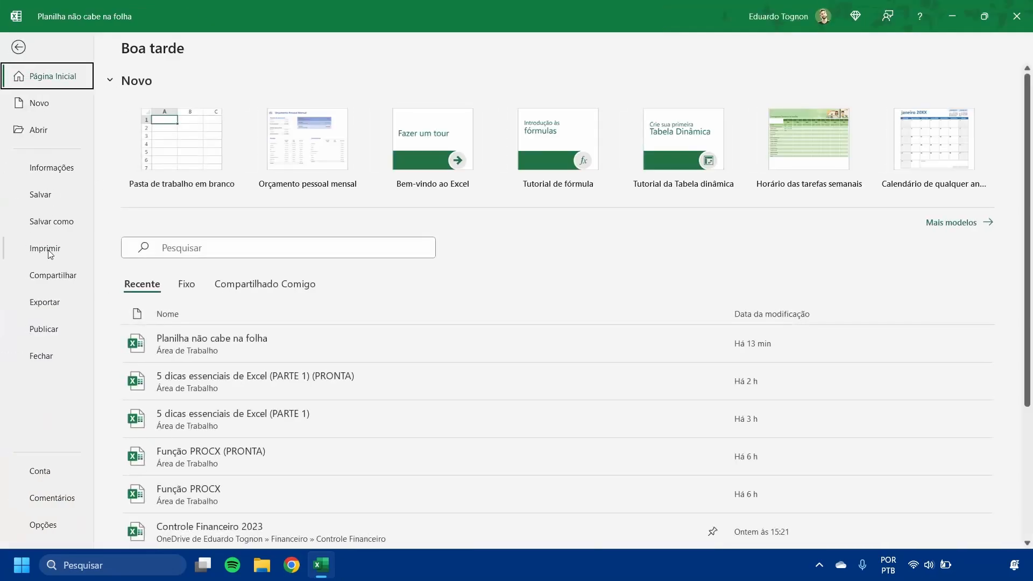
left_click(48, 250)
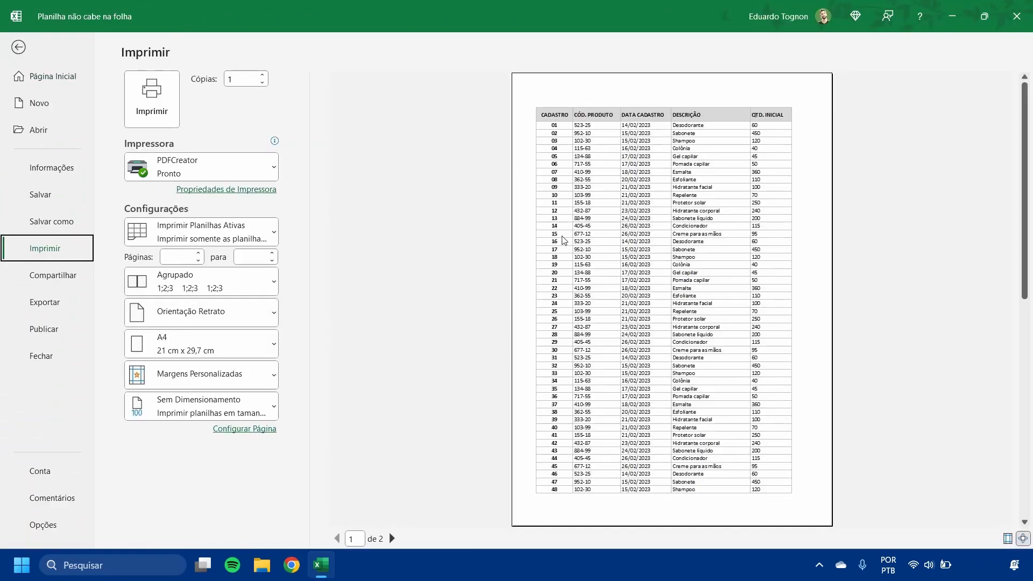
left_click(392, 538)
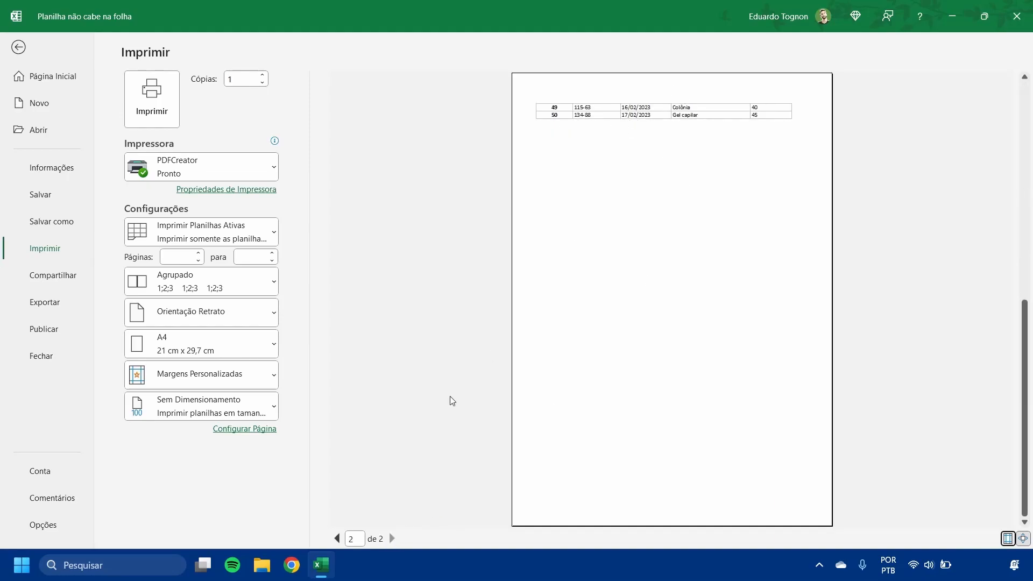
left_click(338, 539)
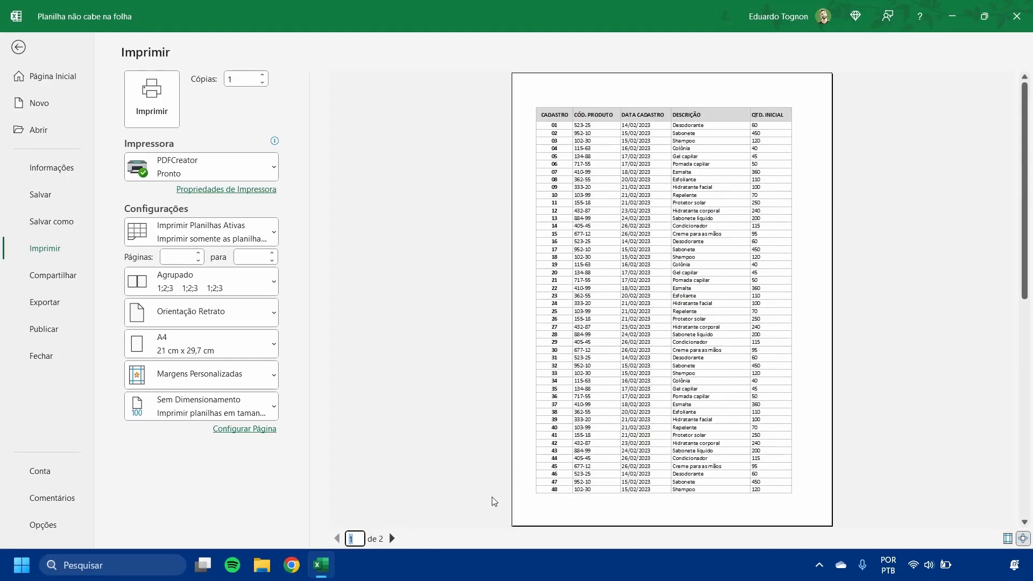
left_click(387, 540)
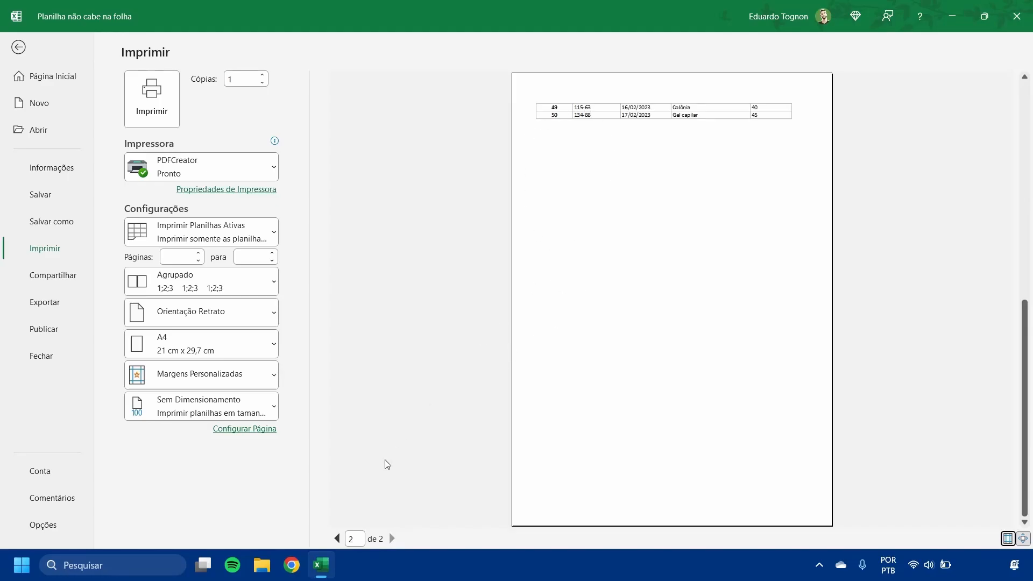
left_click(337, 540)
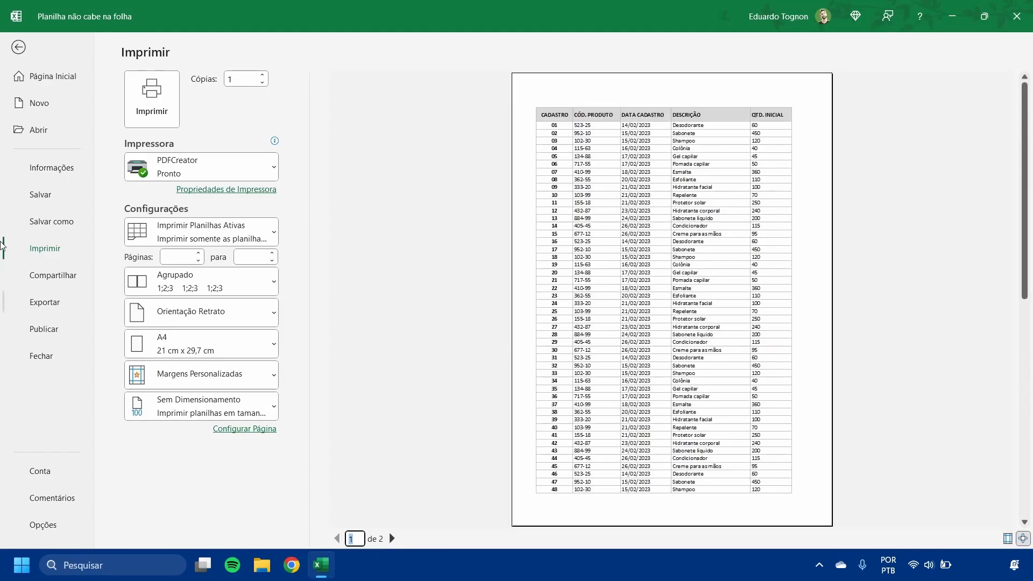
left_click(18, 47)
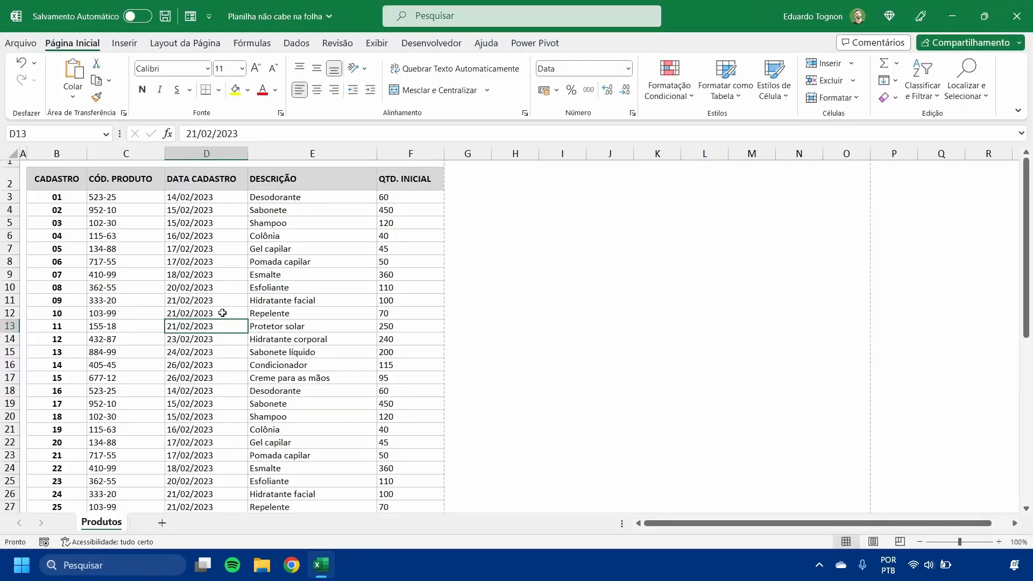
- Try font size 10 on the entire worksheet, and settle on a custom font size of 10,5
left_click(12, 153)
left_click(242, 68)
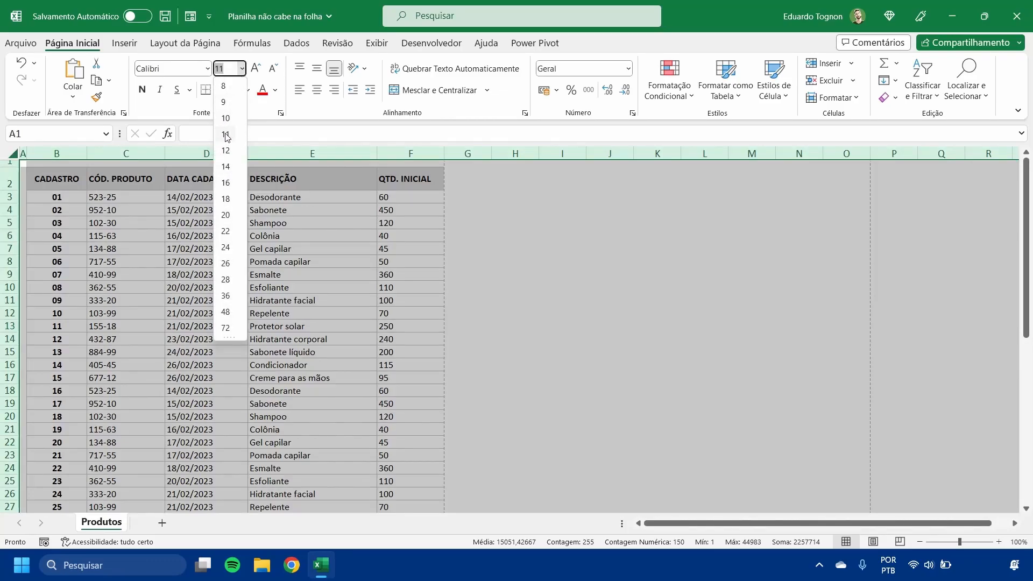
left_click(231, 119)
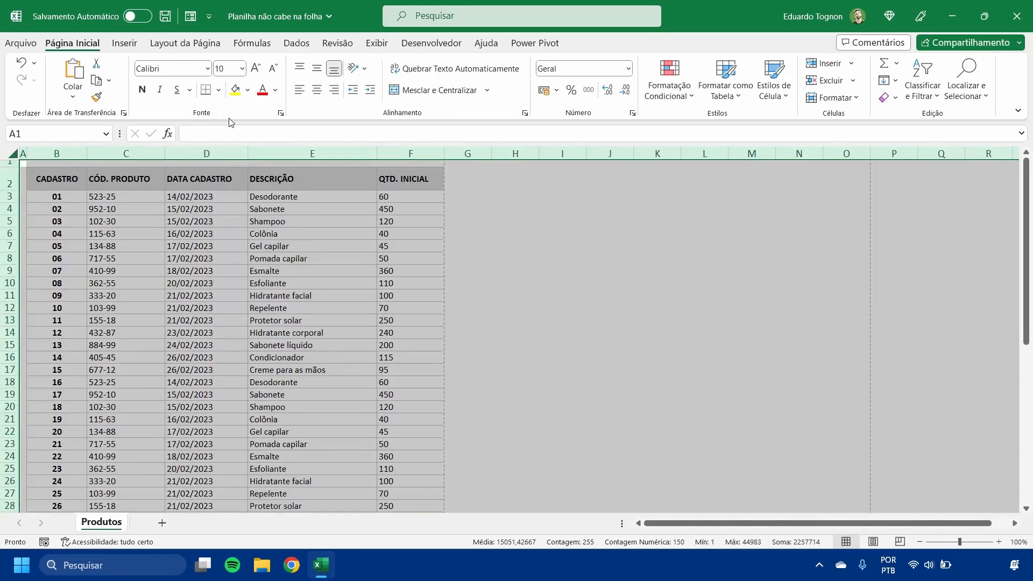
left_click(234, 66)
type("10,5")
key("Return")
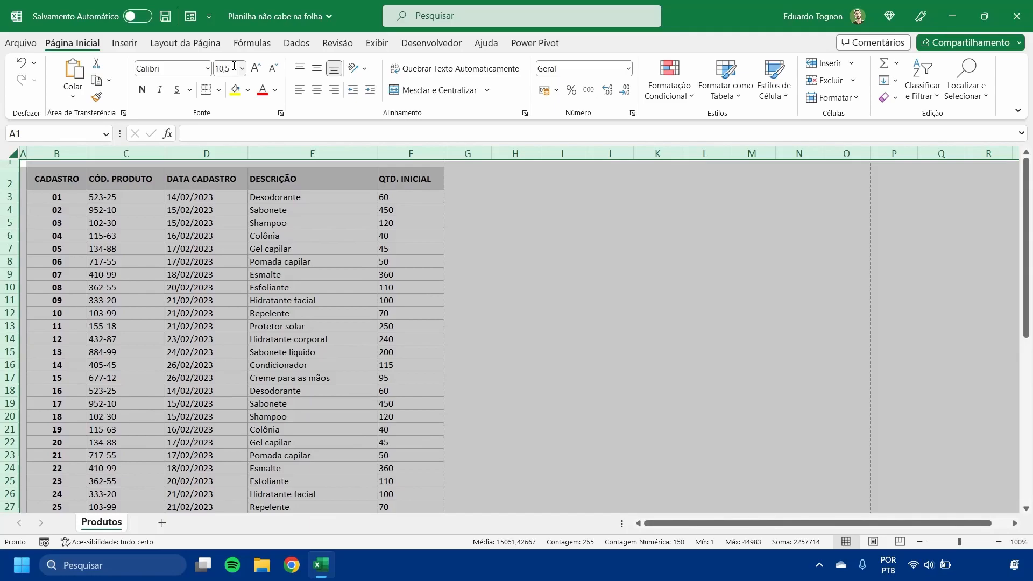
left_click(196, 178)
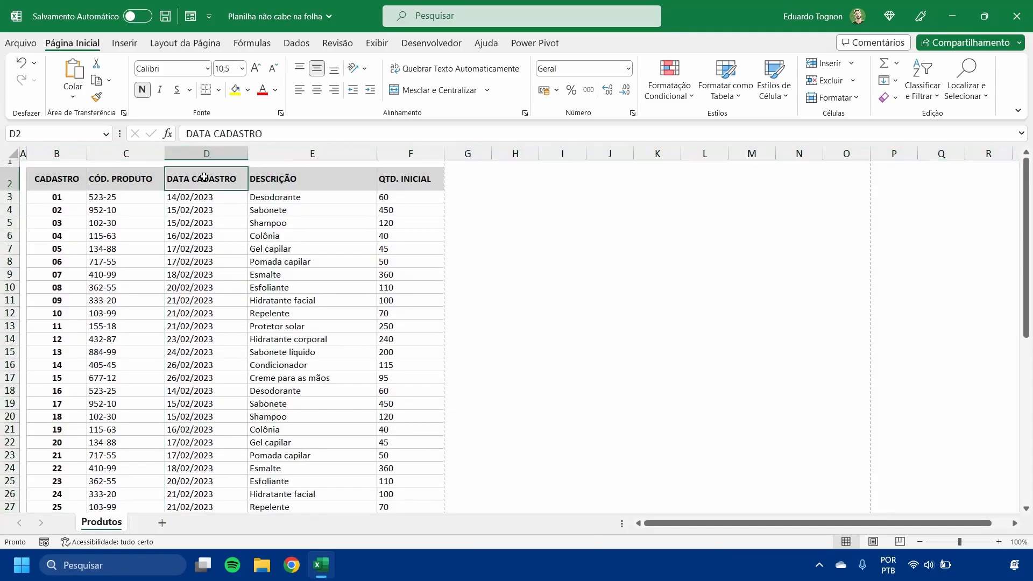
- Check both print preview pages with the 10,5 font size, and go back to the worksheet
left_click(23, 45)
left_click(48, 255)
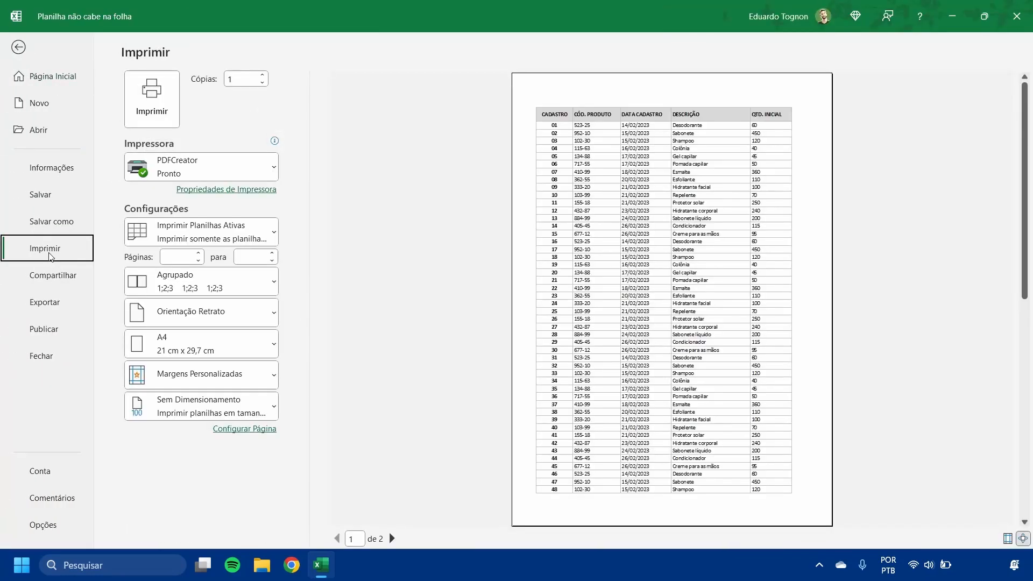
left_click(391, 539)
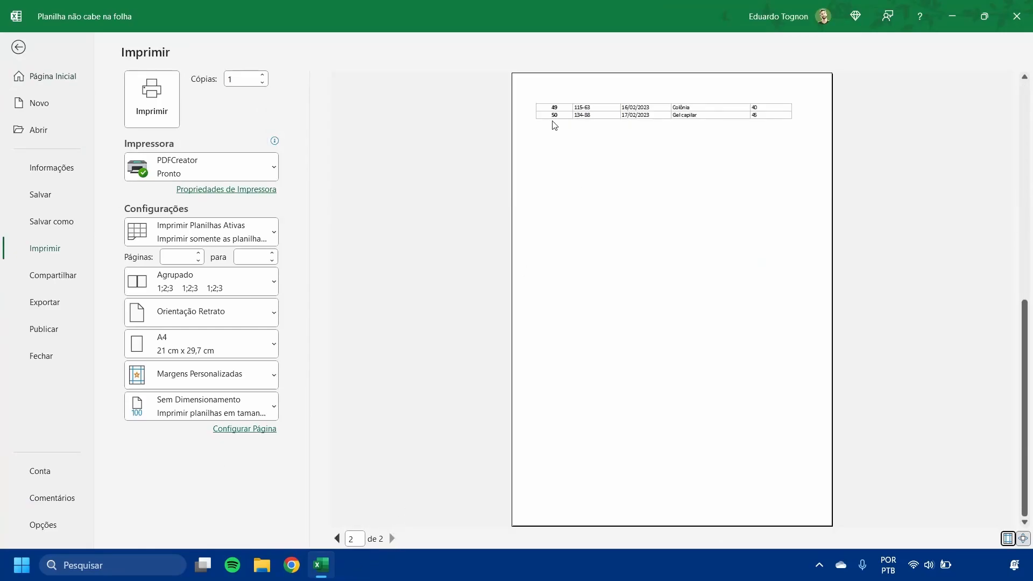
left_click(337, 538)
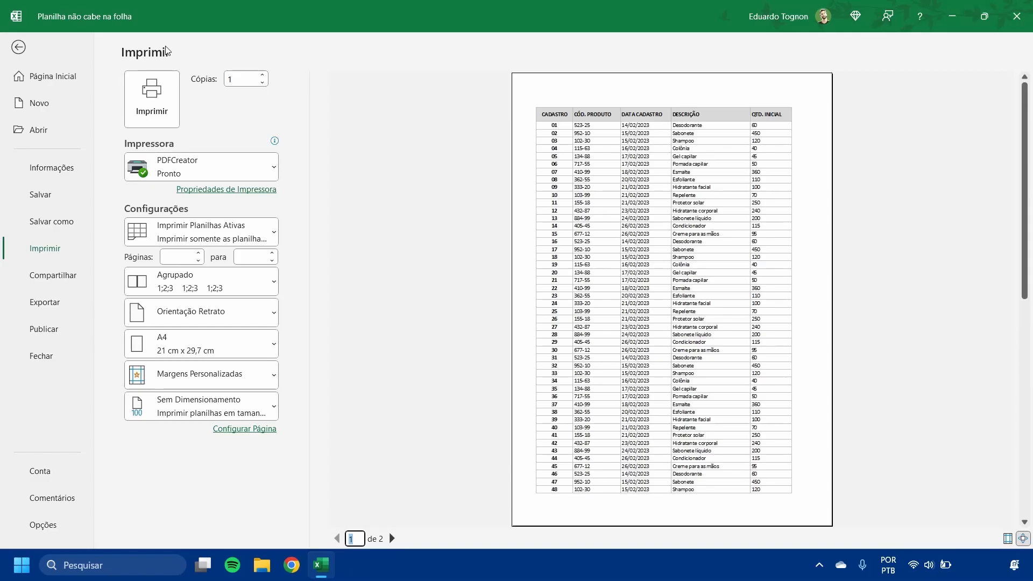
key("Escape")
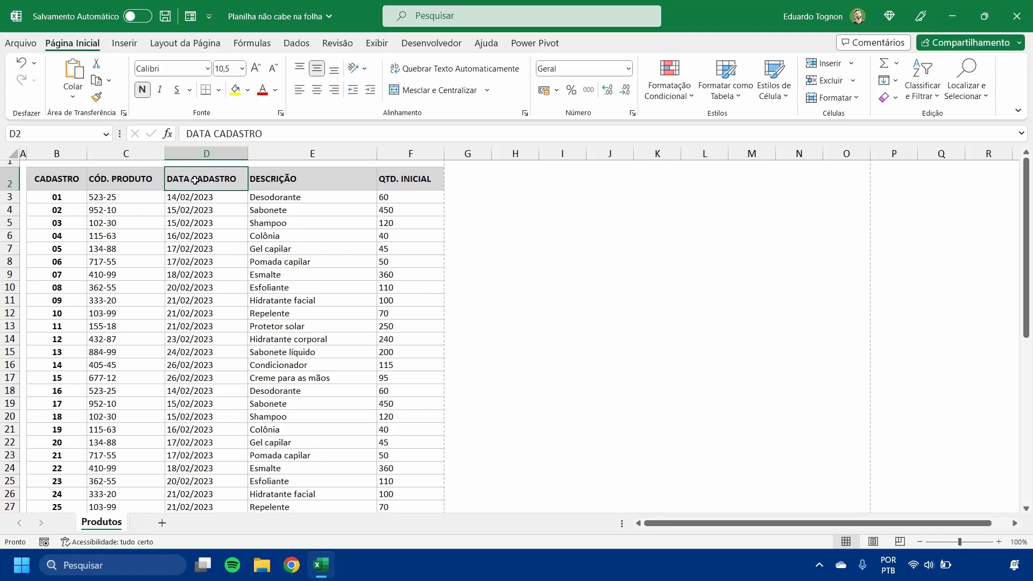
left_click_drag(203, 198, 204, 312)
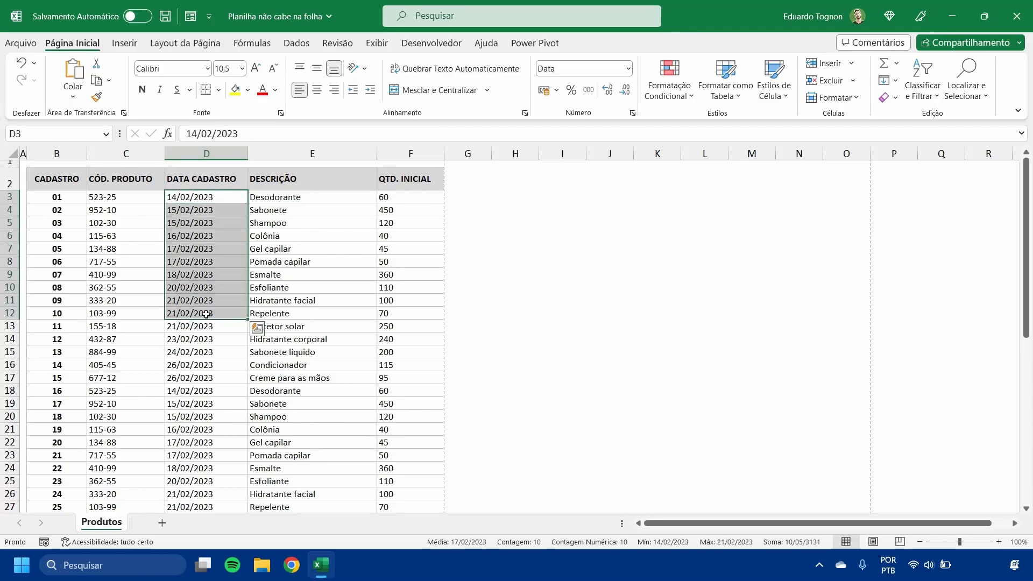
scroll(206, 302, "down", 5)
scroll(206, 302, "up", 5)
left_click(228, 222)
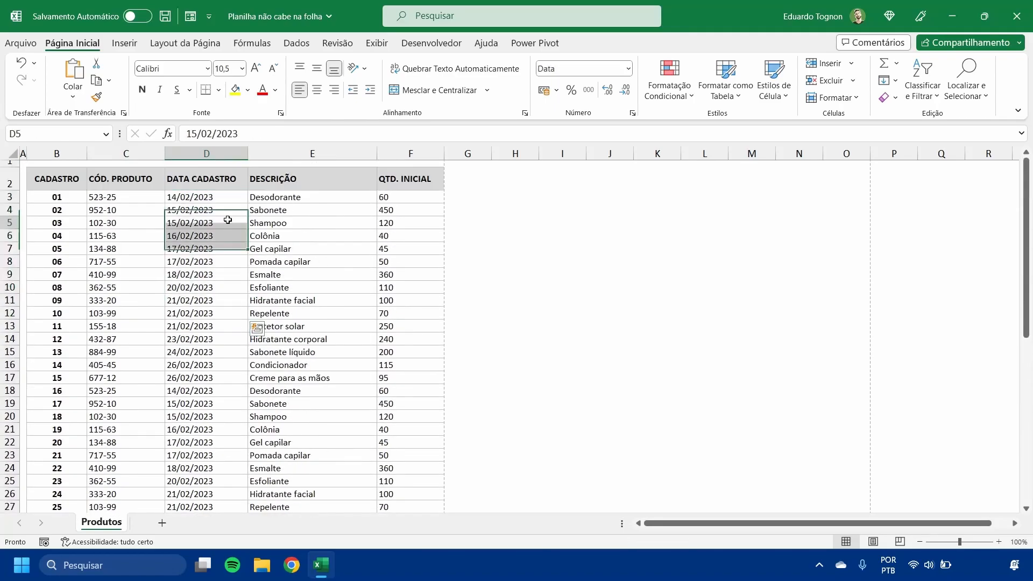
- Turn on automatic text wrapping for the DATA CADASTRO header and narrow its column so the header splits into two lines
left_click(215, 179)
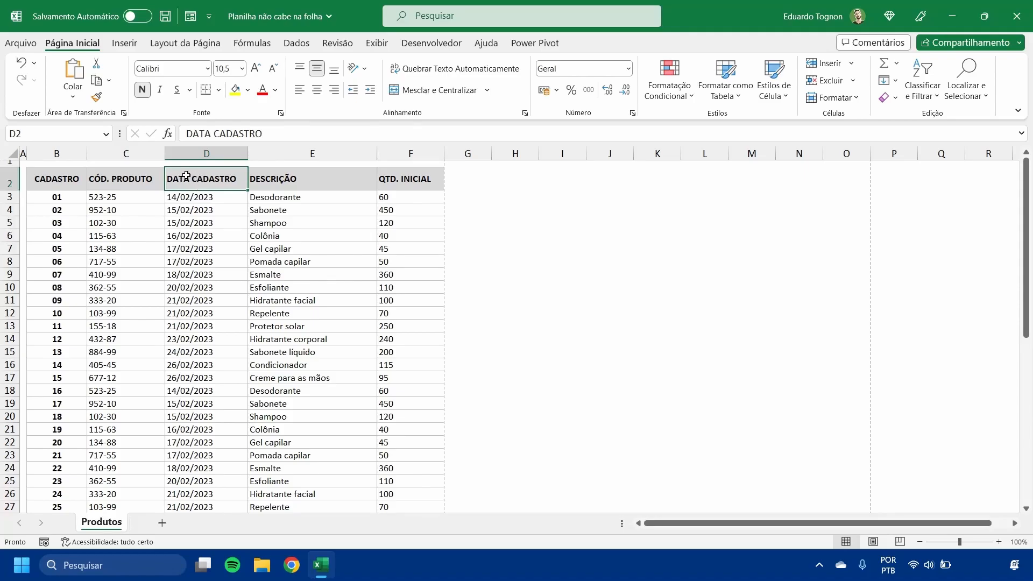
left_click(436, 69)
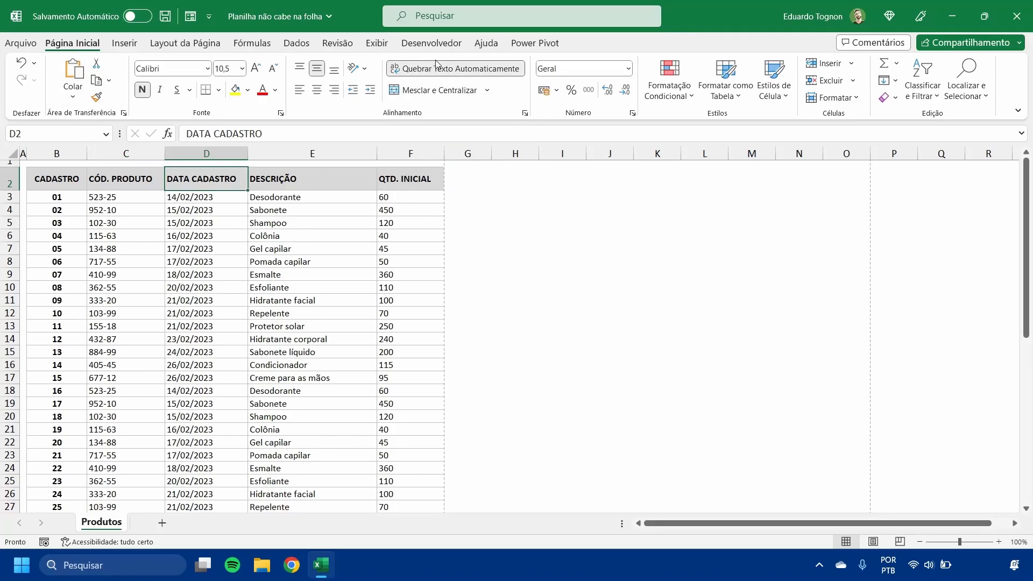
left_click_drag(249, 154, 231, 160)
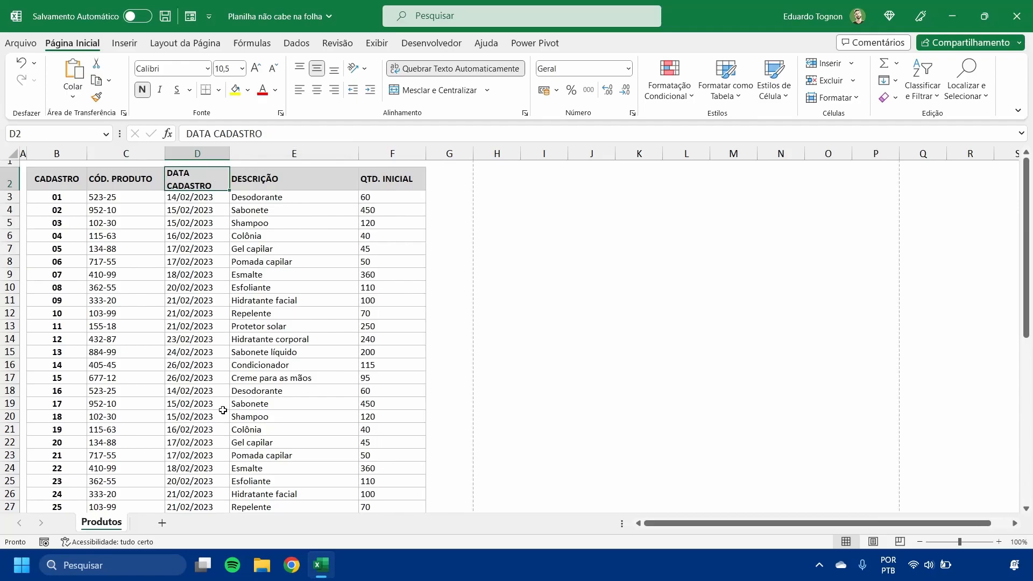
left_click(198, 301)
left_click(201, 182)
left_click(180, 221)
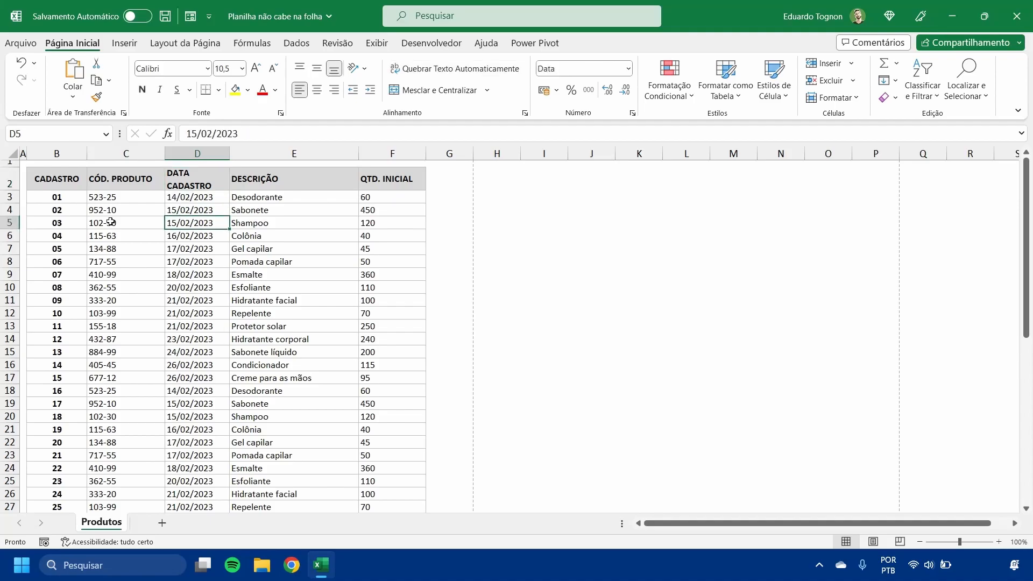
- Narrow the CÓD. PRODUTO column and turn on automatic text wrapping for its header so it splits into two lines
left_click(139, 179)
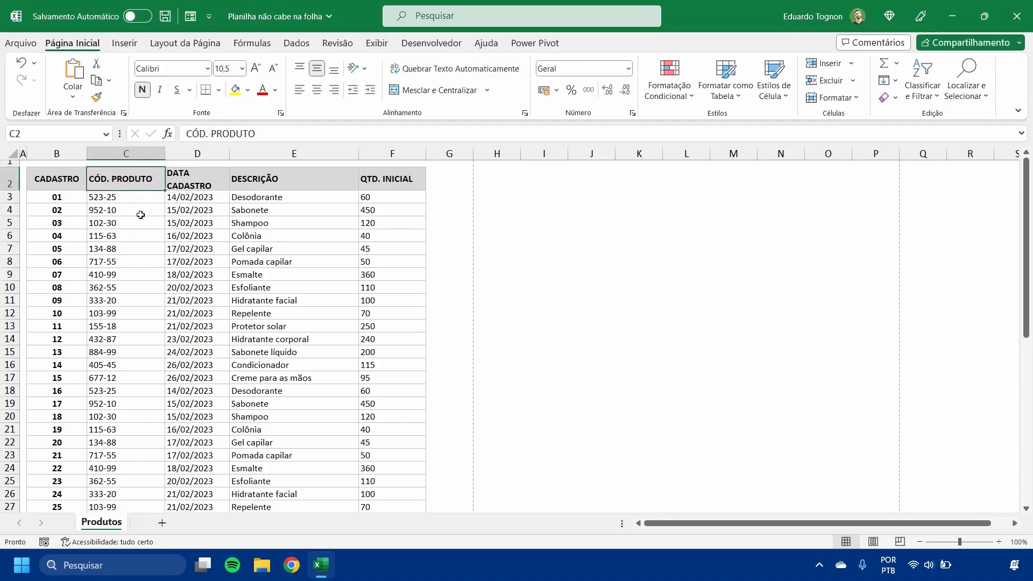
left_click(106, 201)
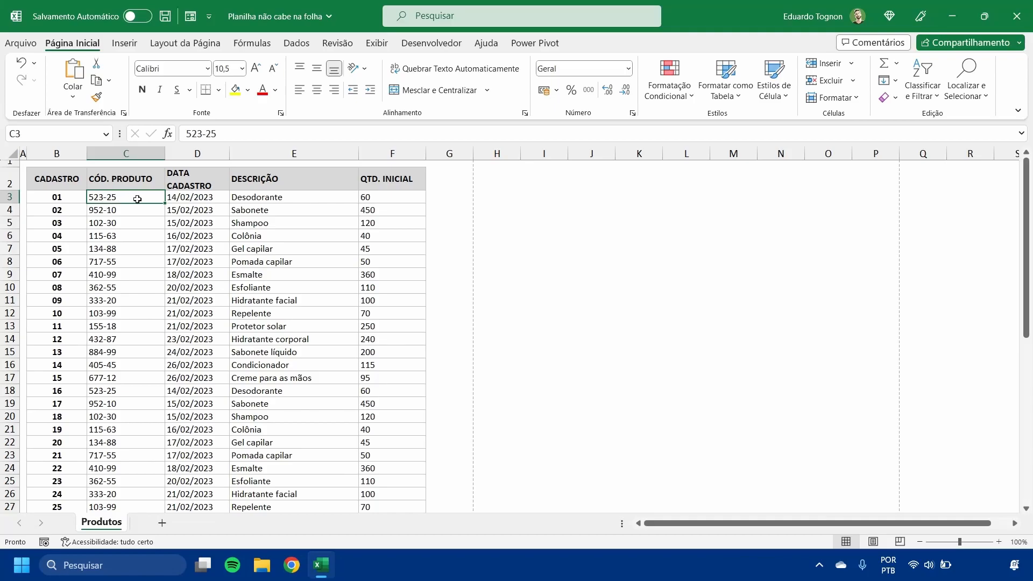
left_click(139, 182)
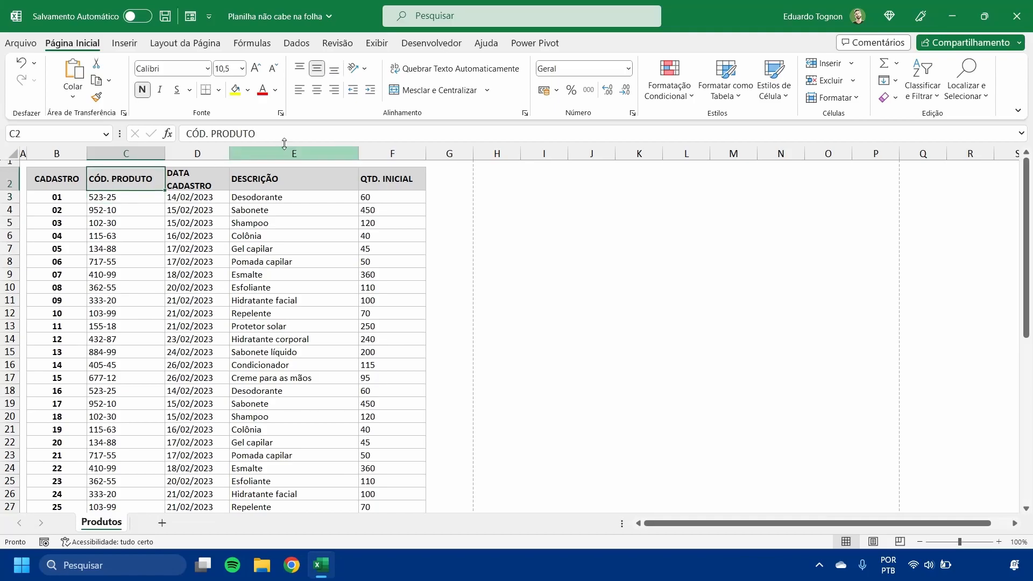
left_click_drag(165, 153, 142, 157)
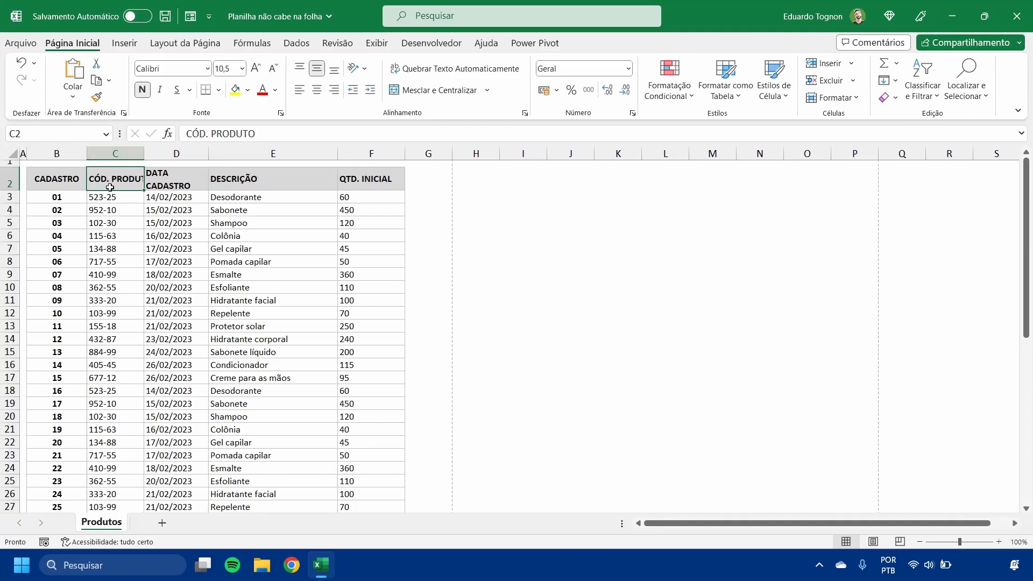
left_click(426, 70)
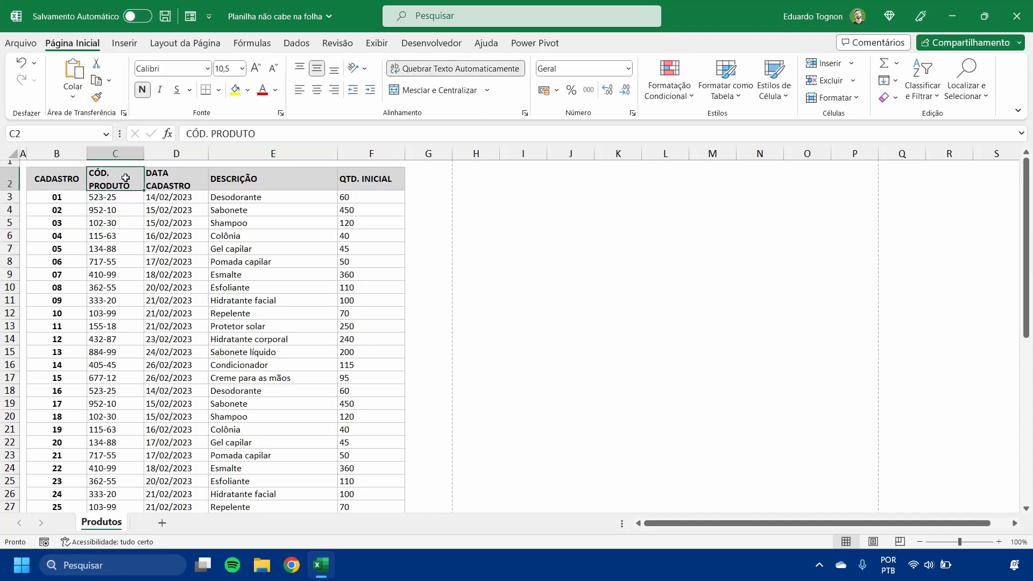
left_click(230, 247)
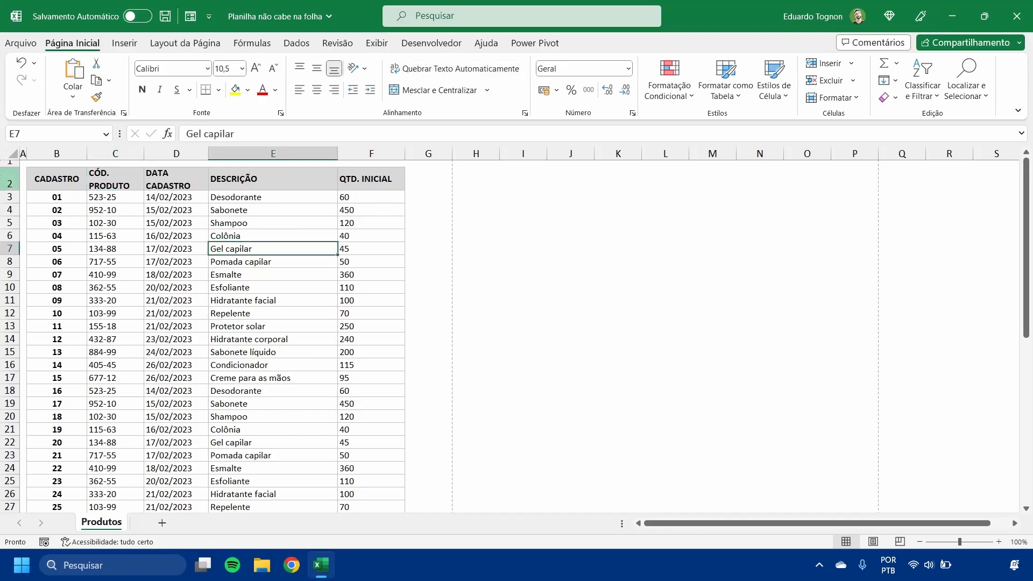
left_click(9, 180)
left_click(136, 177)
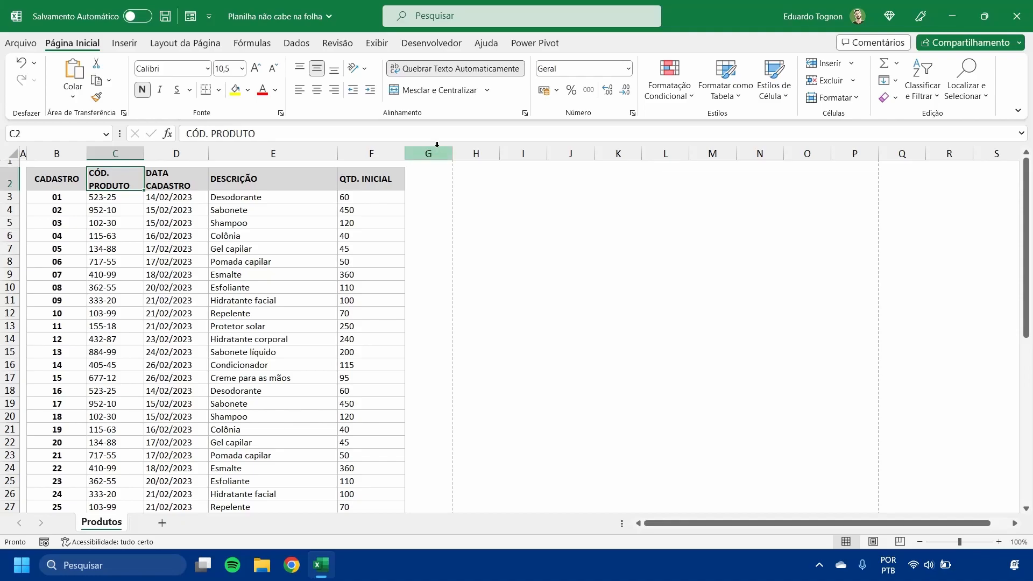
- Check the print preview pages and the worksheet's page break for rows that still spill over, and return to the worksheet
left_click(21, 43)
left_click(48, 257)
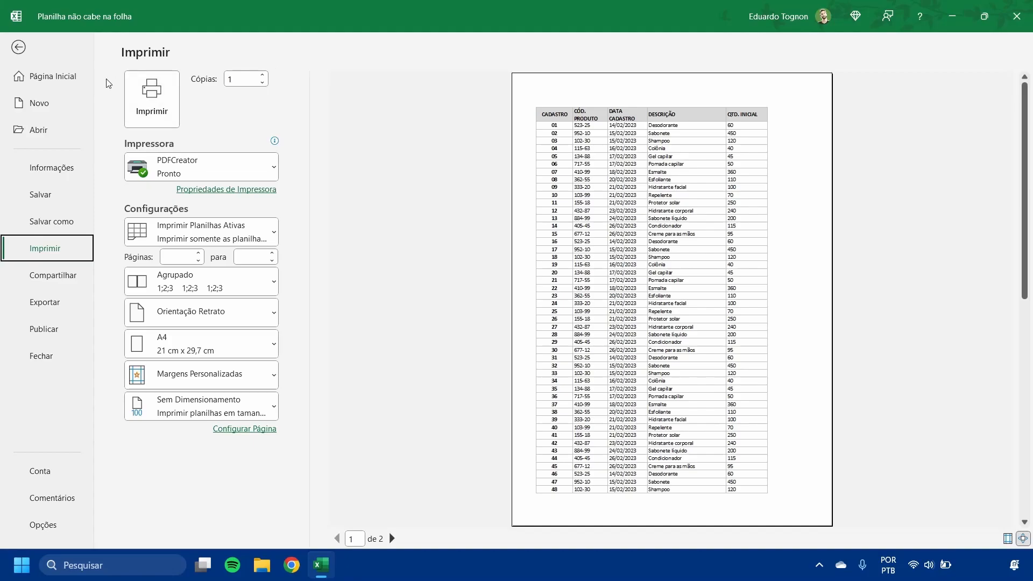
left_click(18, 49)
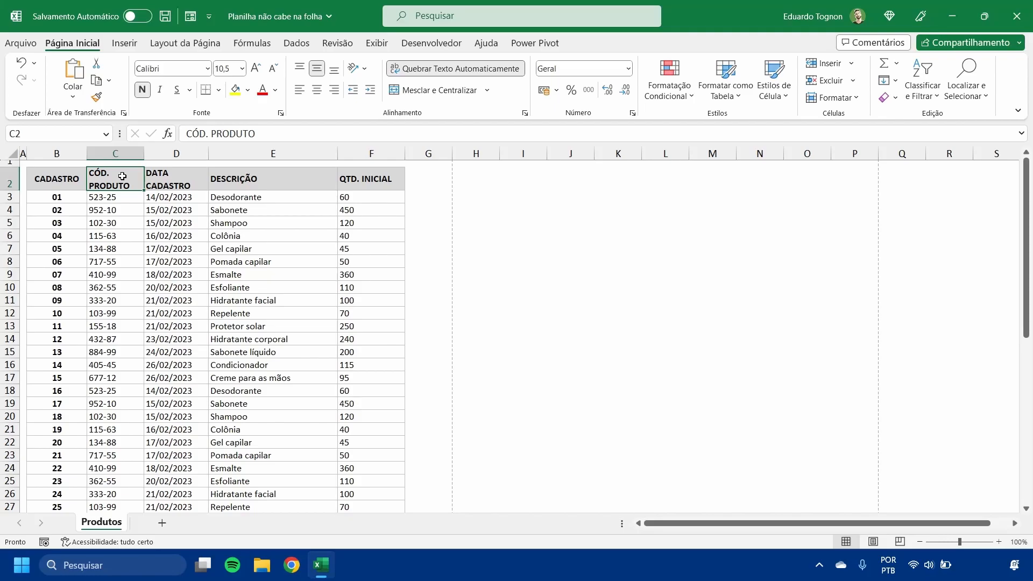
scroll(134, 246, "down", 15)
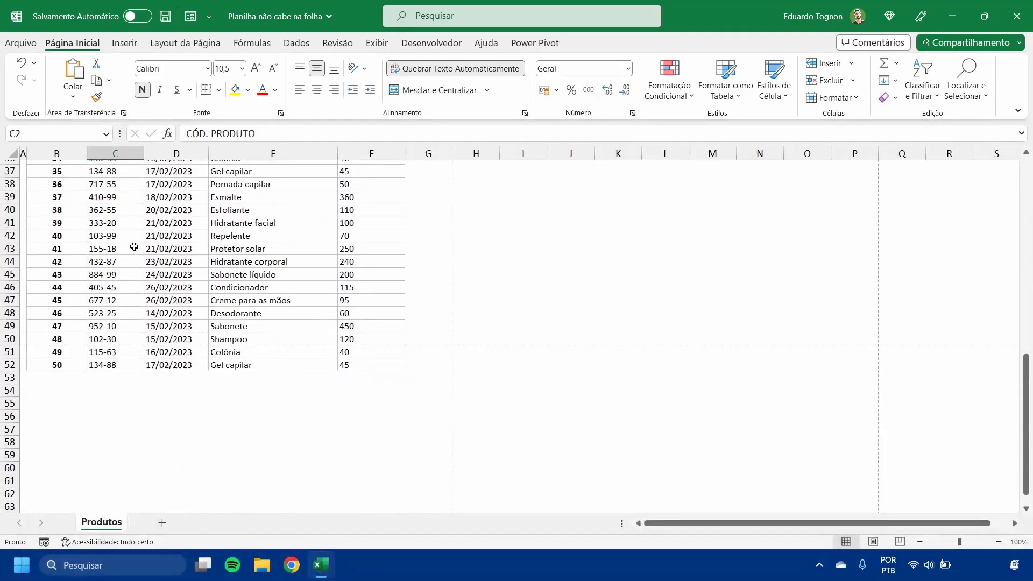
scroll(143, 284, "up", 12)
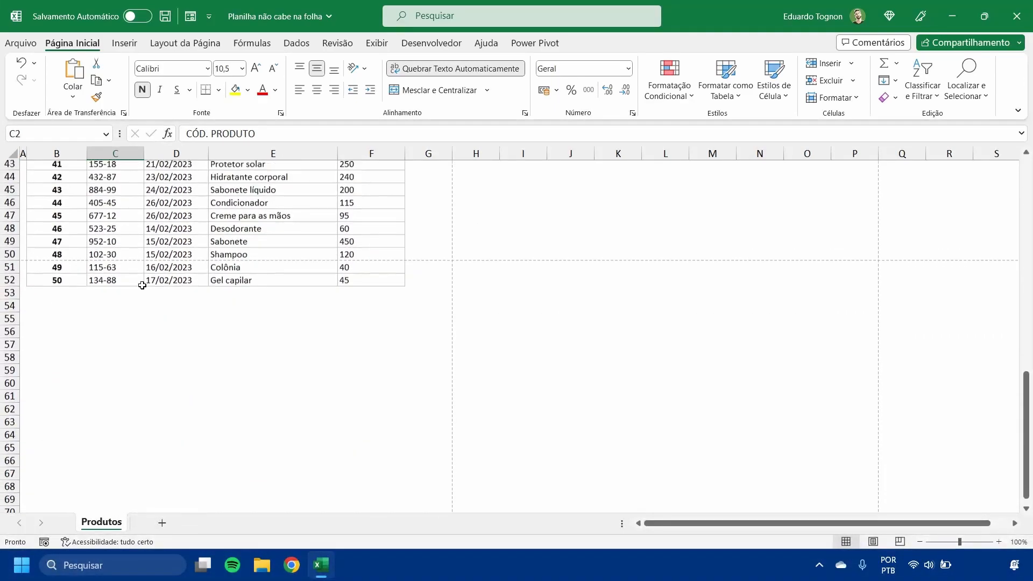
scroll(117, 261, "up", 3)
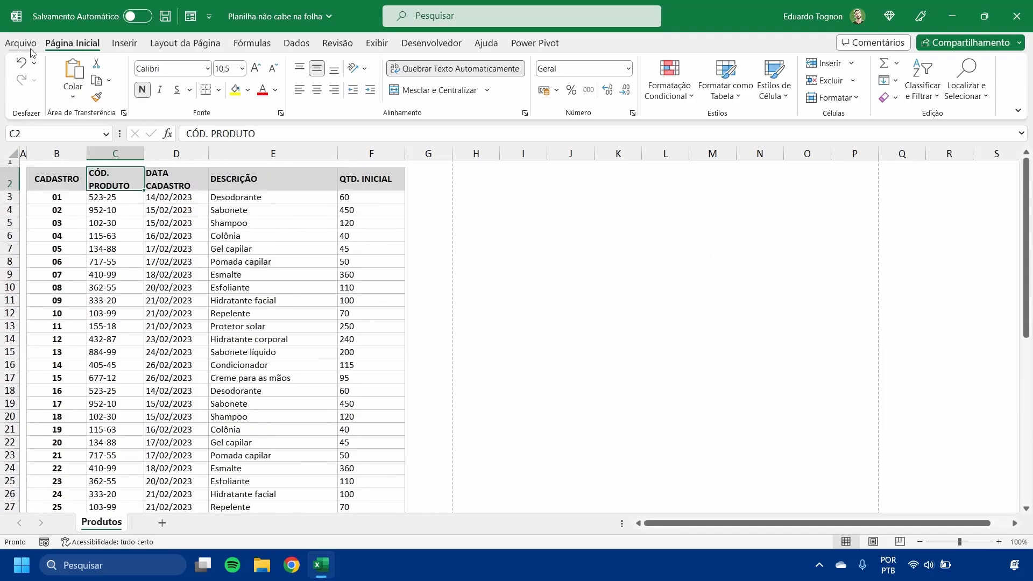
left_click(20, 43)
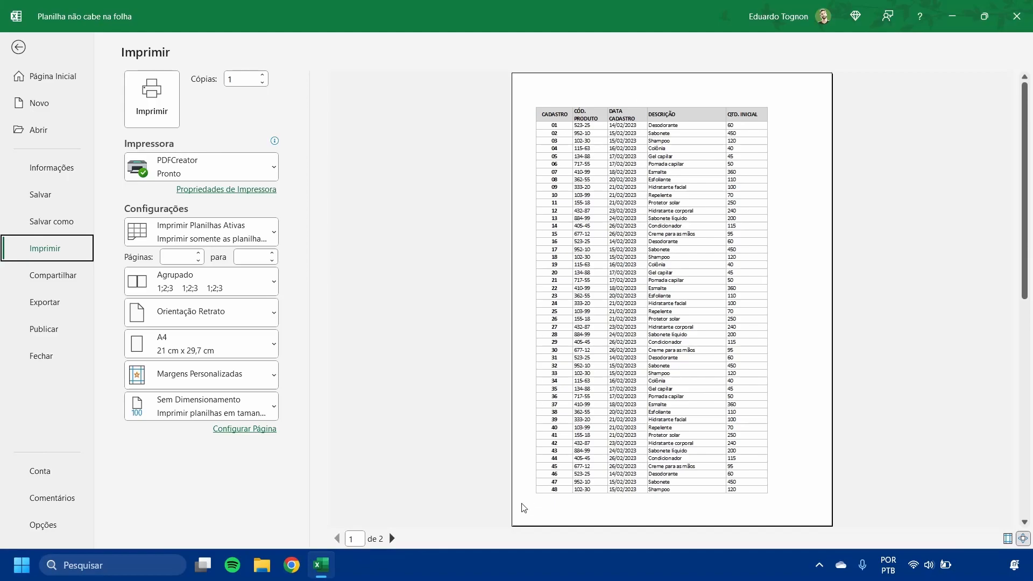
left_click(392, 539)
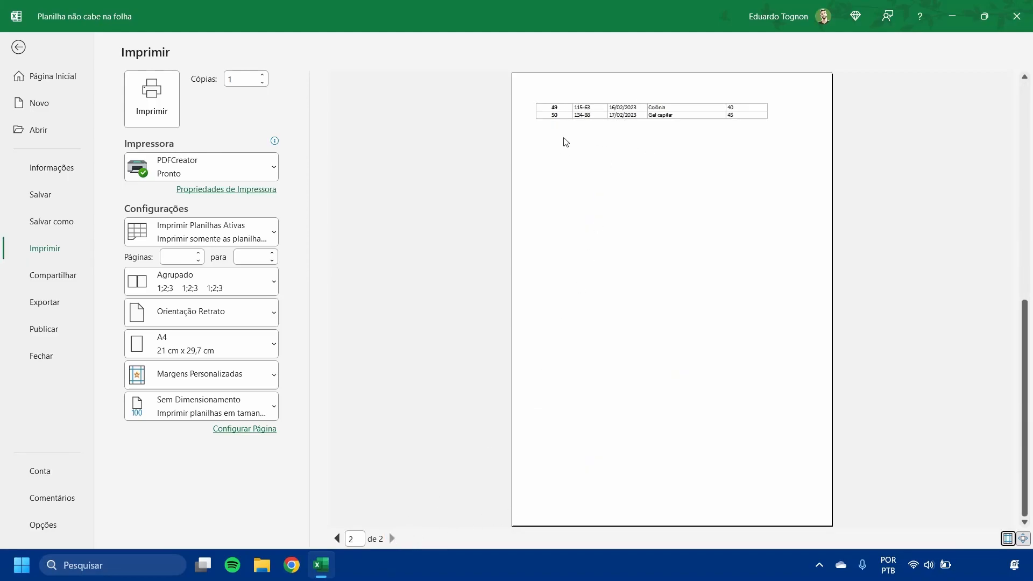
left_click(22, 52)
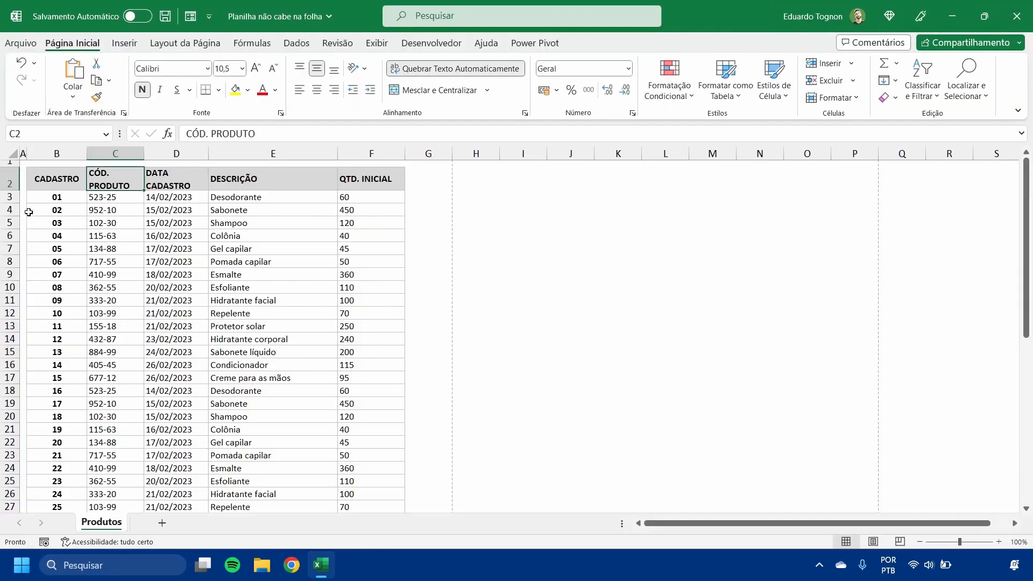
left_click(3, 209)
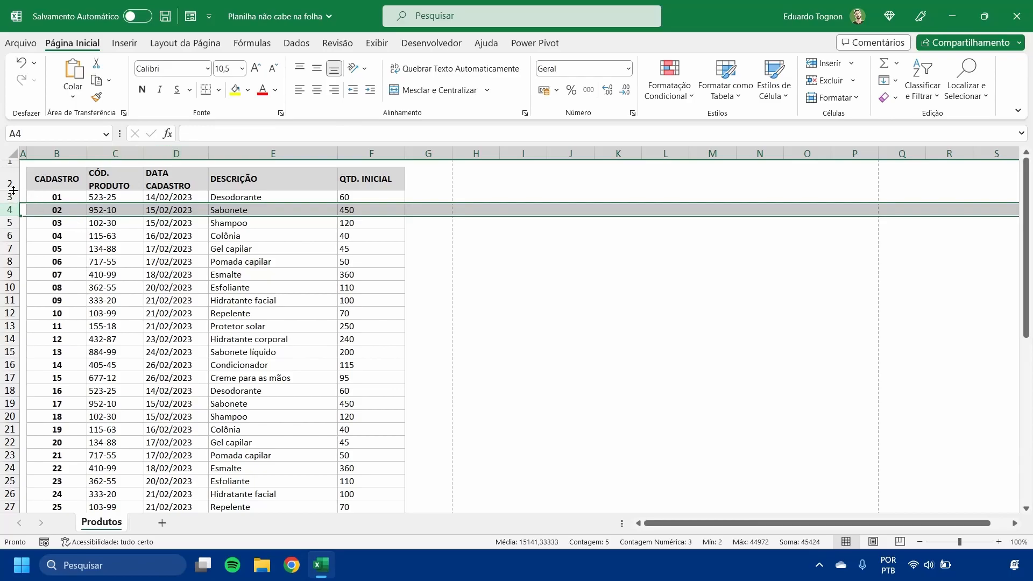
left_click(90, 262)
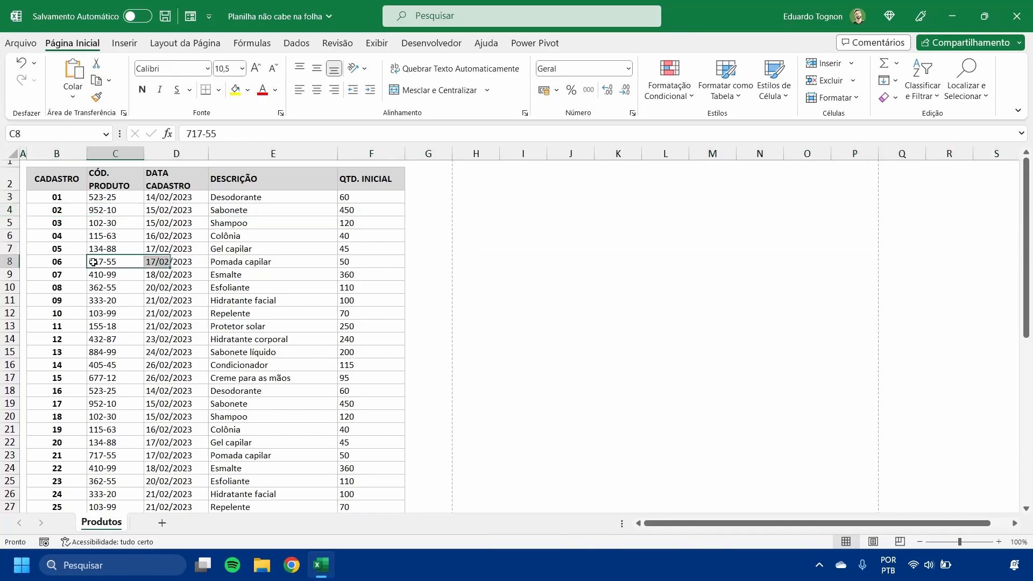
left_click(3, 186)
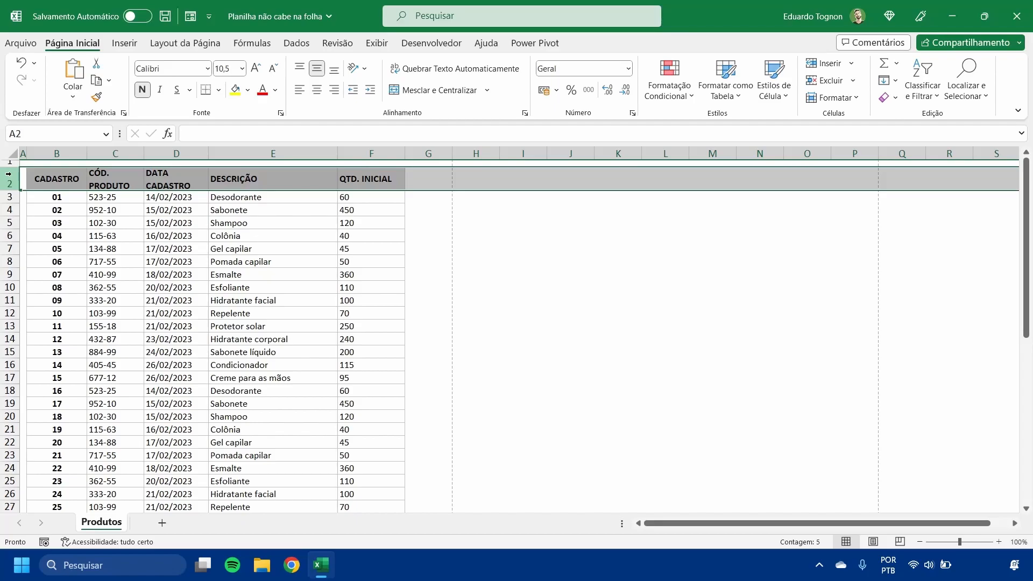
left_click(93, 272)
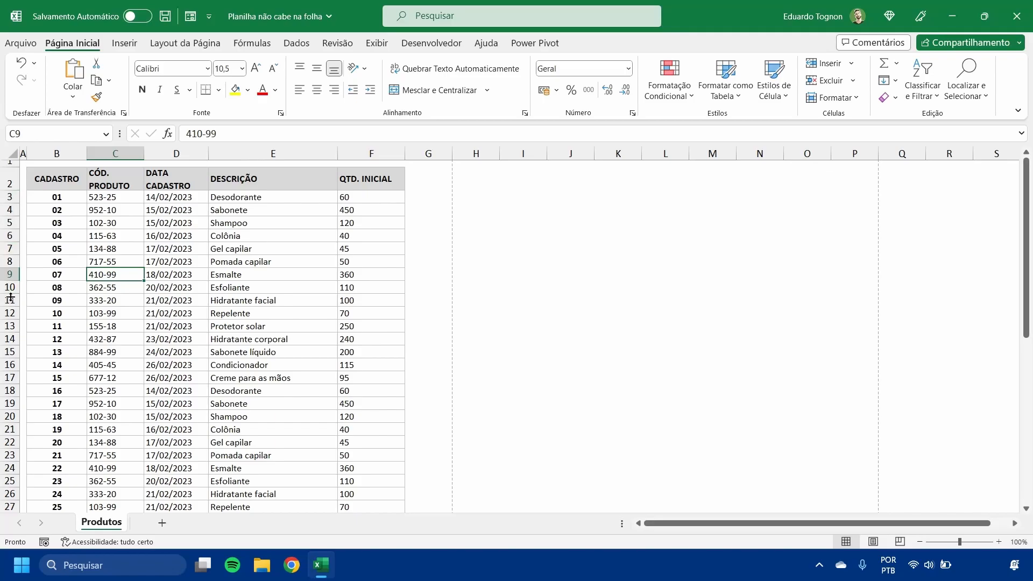
- Set the row height of all product rows, 3 through 52, to 13
left_click(6, 197)
left_click_drag(6, 196, 1, 491)
scroll(1, 379, "down", 2)
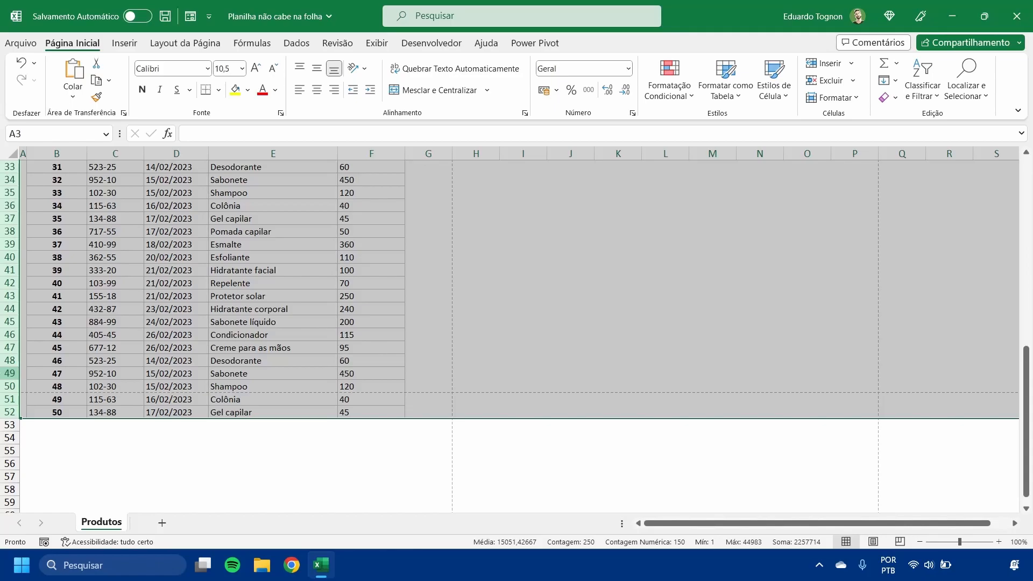
scroll(2, 249, "up", 2)
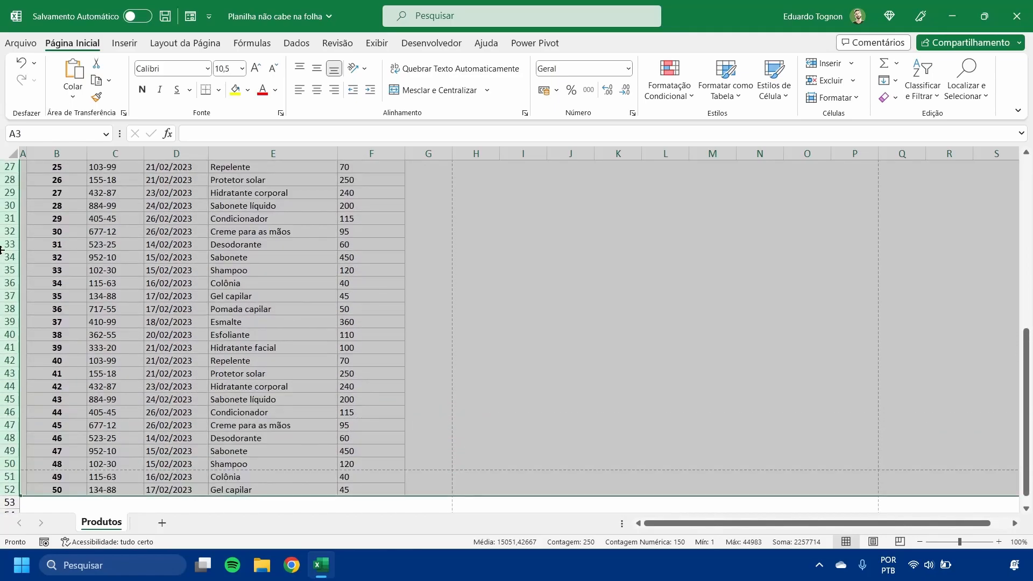
scroll(2, 249, "up", 8)
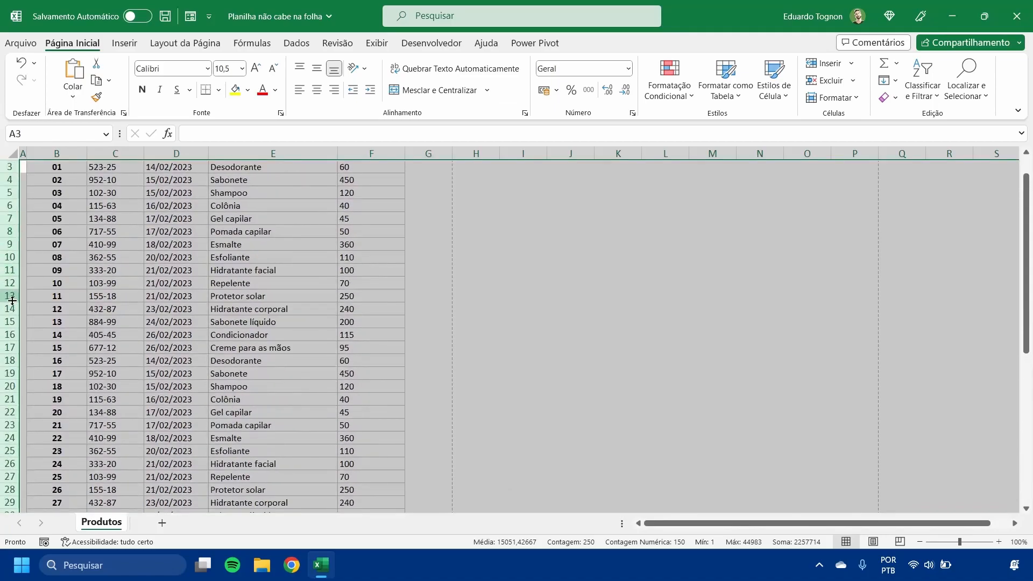
right_click(11, 310)
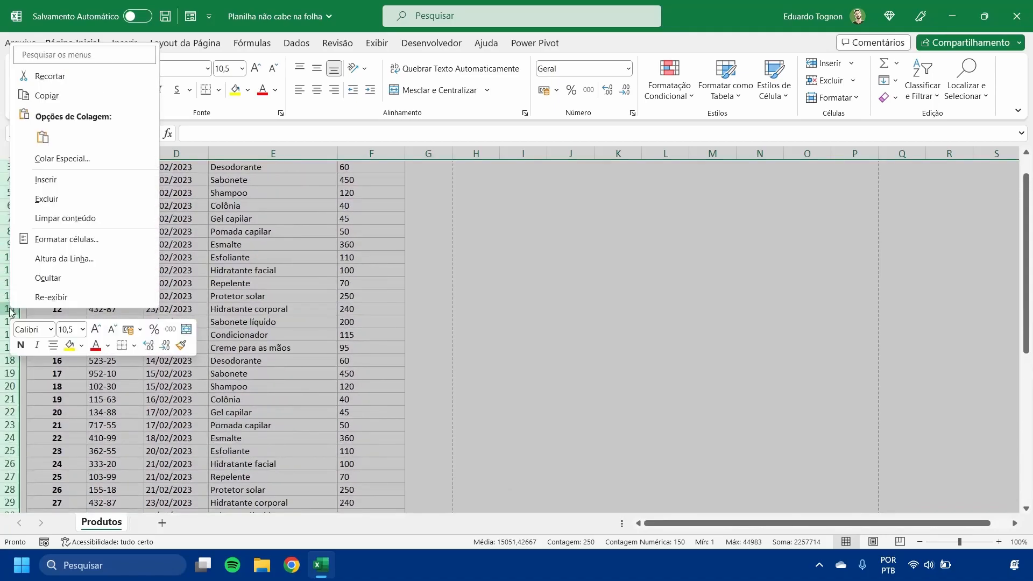
left_click(72, 262)
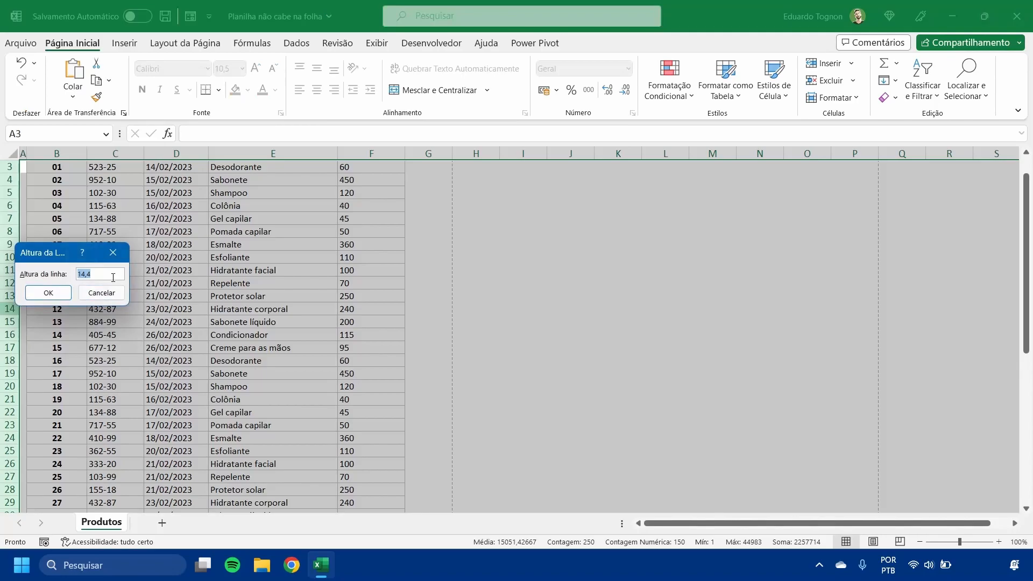
type("13")
left_click(57, 293)
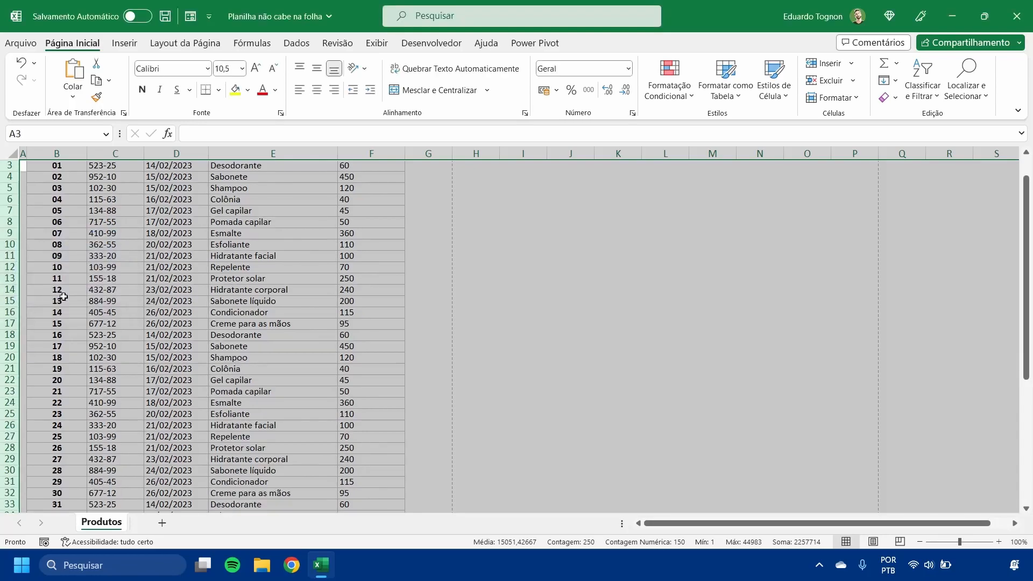
scroll(123, 311, "up", 1)
left_click(123, 311)
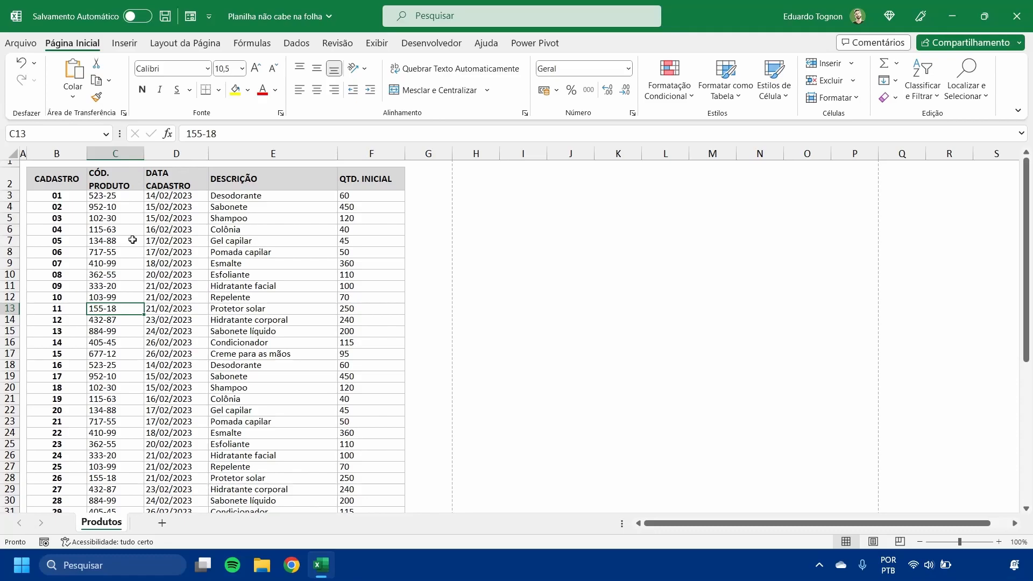
- Check the table in the print preview, look at the margin values in the page setup, and return to the worksheet
left_click(32, 48)
left_click(48, 257)
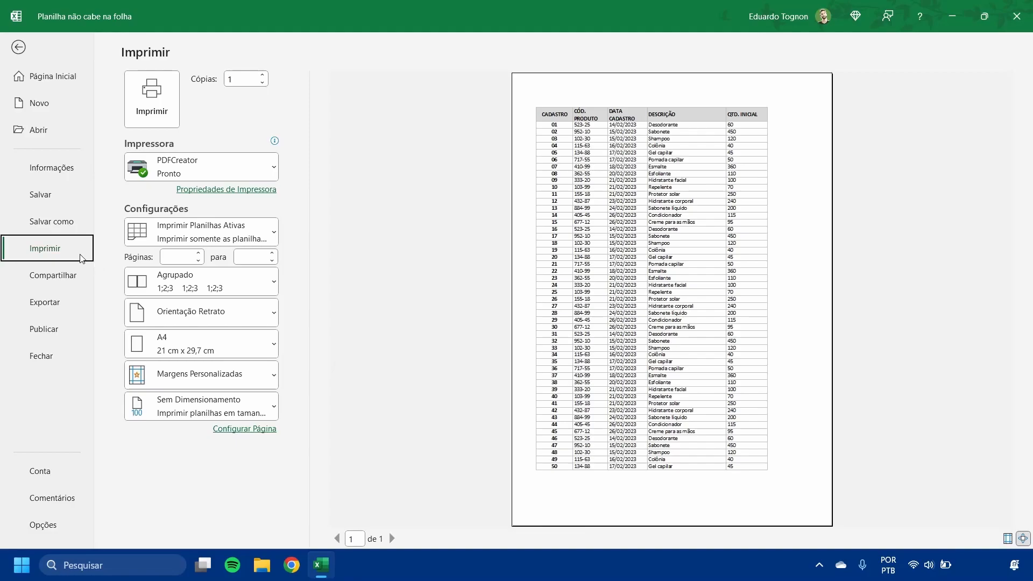
left_click(249, 433)
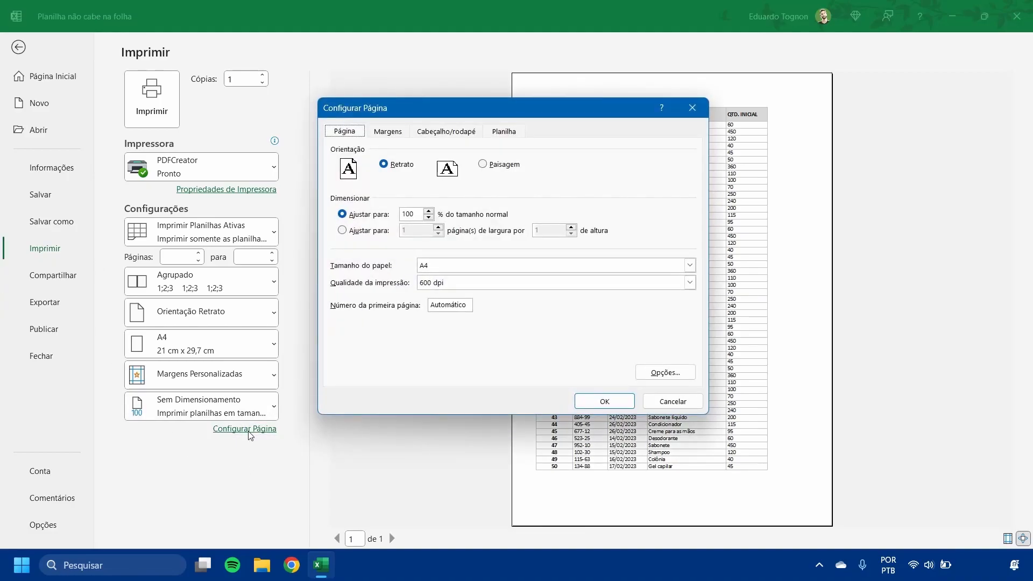
left_click(385, 134)
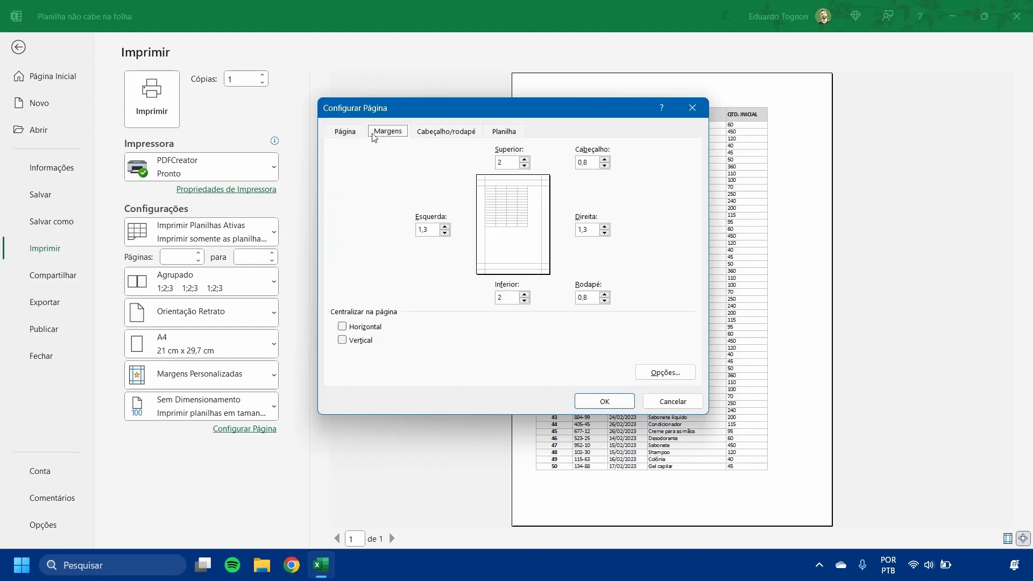
left_click(692, 108)
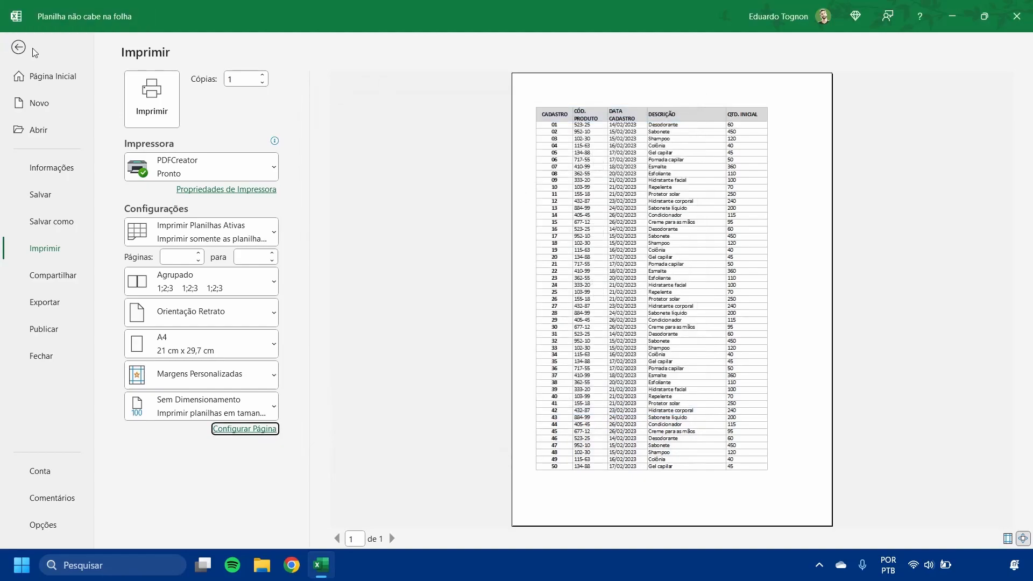
left_click(32, 49)
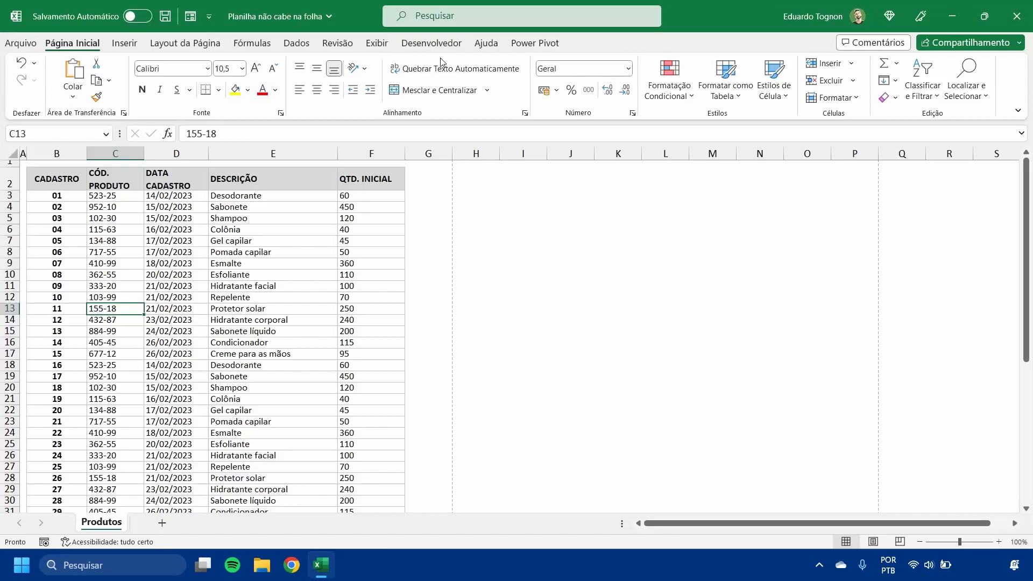
- Open the page setup from the worksheet and set the left and right margins to 2
left_click(184, 46)
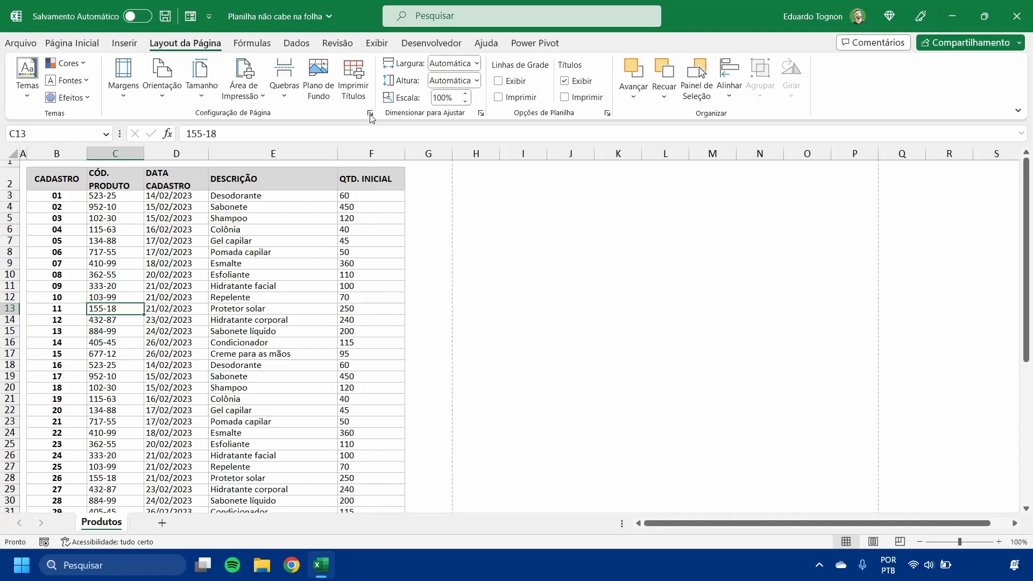
left_click(370, 113)
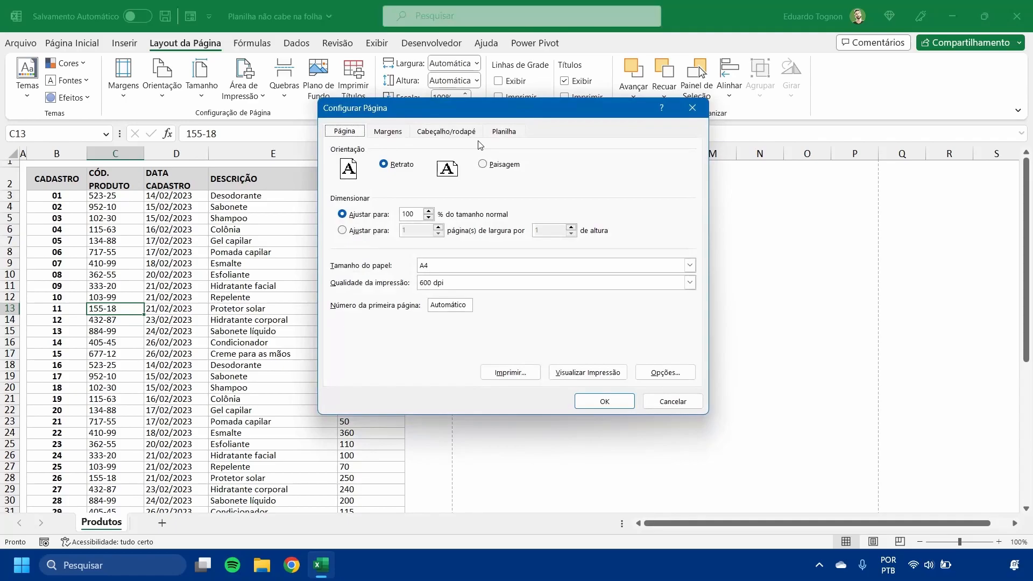
left_click(390, 133)
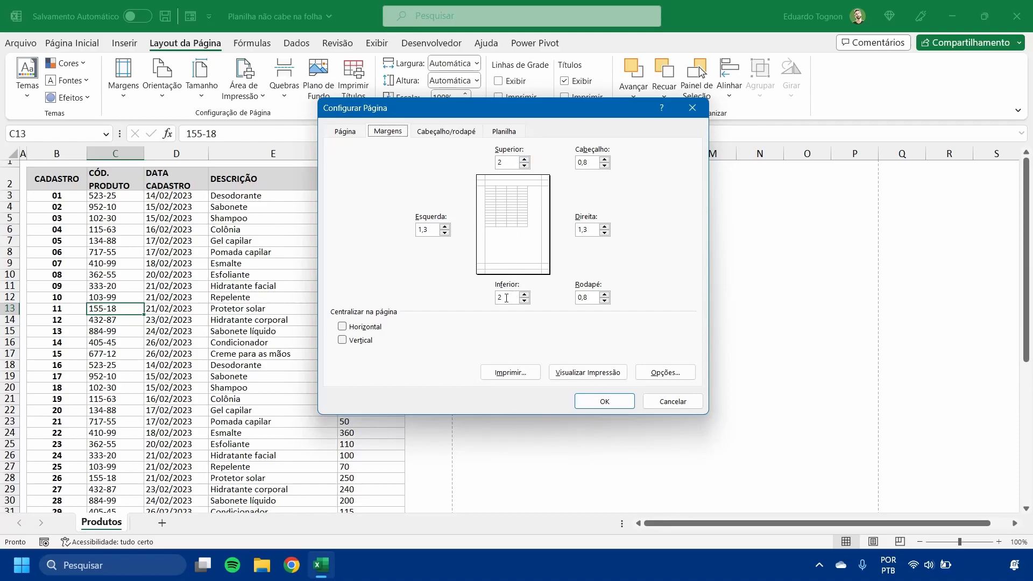
left_click_drag(435, 230, 360, 233)
type("2")
key("Tab")
- Set the header and footer margins to 0, centre the table horizontally and vertically on the page, and apply the page setup
left_click(587, 163)
type("0")
left_click(592, 296)
type("0")
left_click(342, 327)
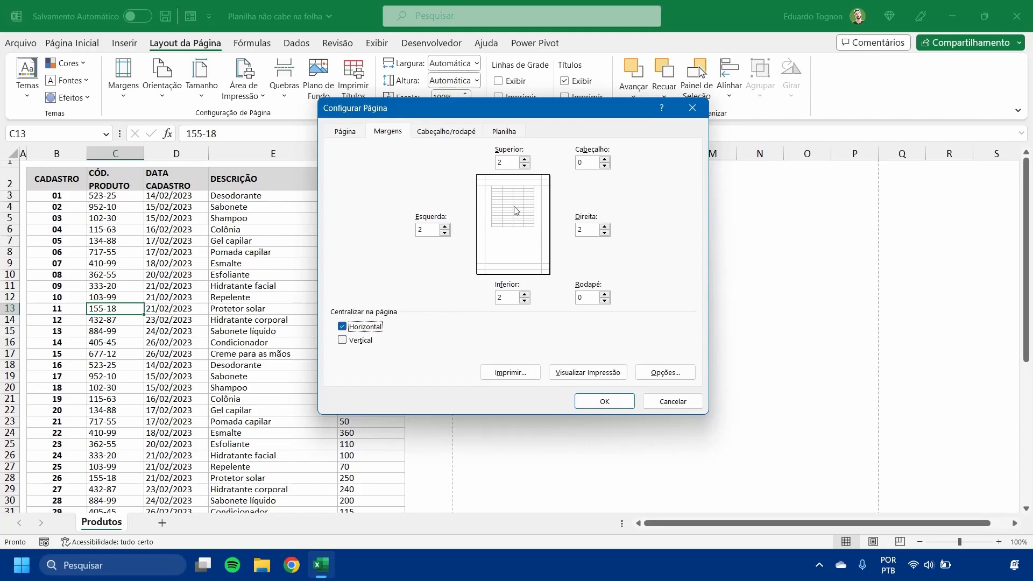
left_click(342, 341)
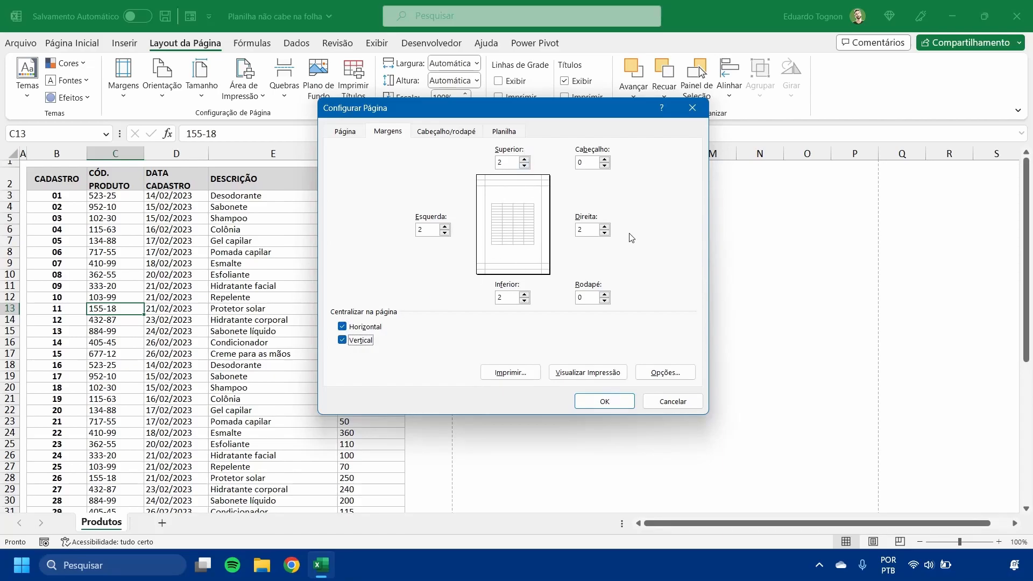
left_click(604, 401)
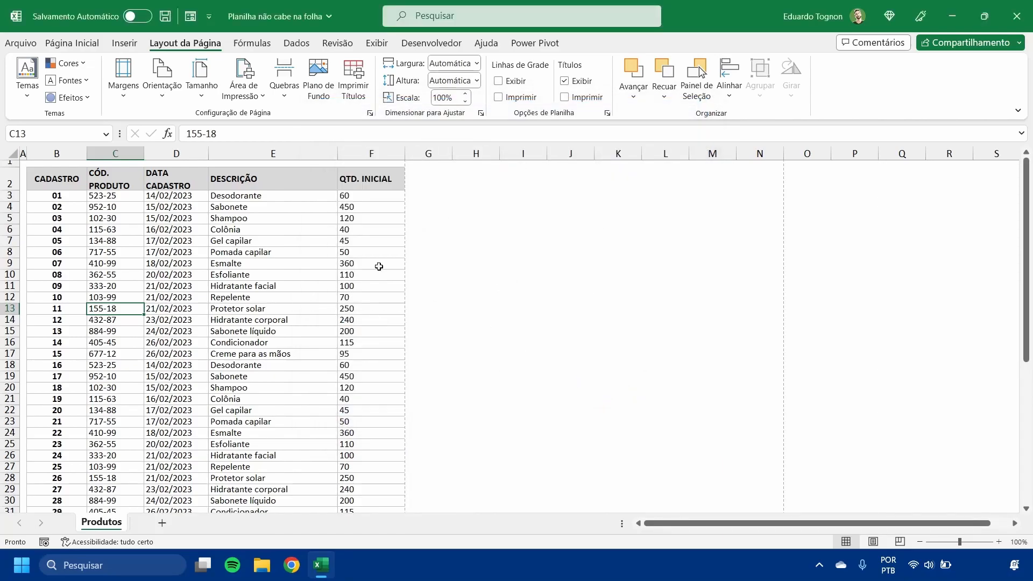
- Switch the page to landscape in the print settings, check both preview pages, and return to the worksheet
left_click(24, 44)
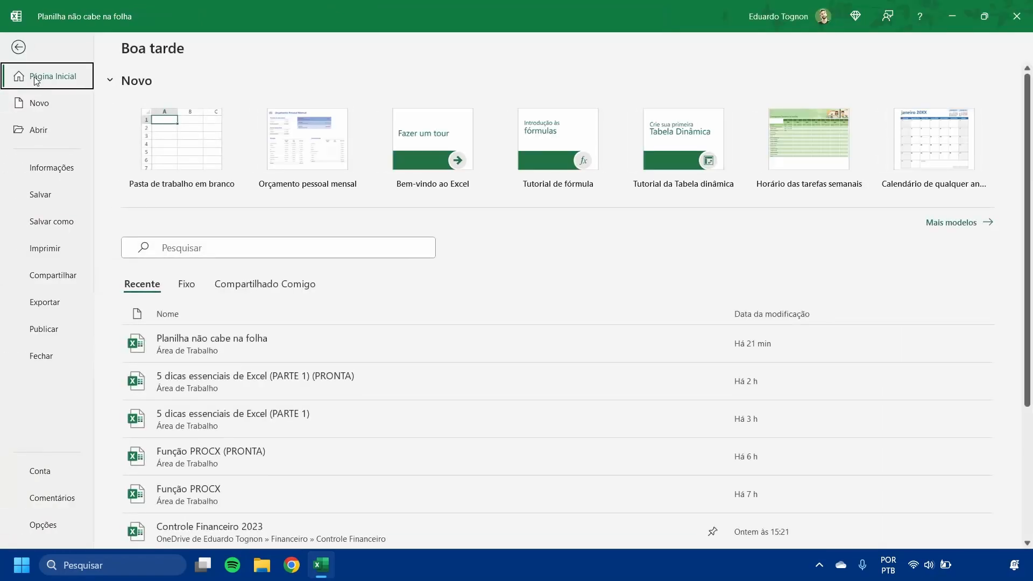
left_click(60, 241)
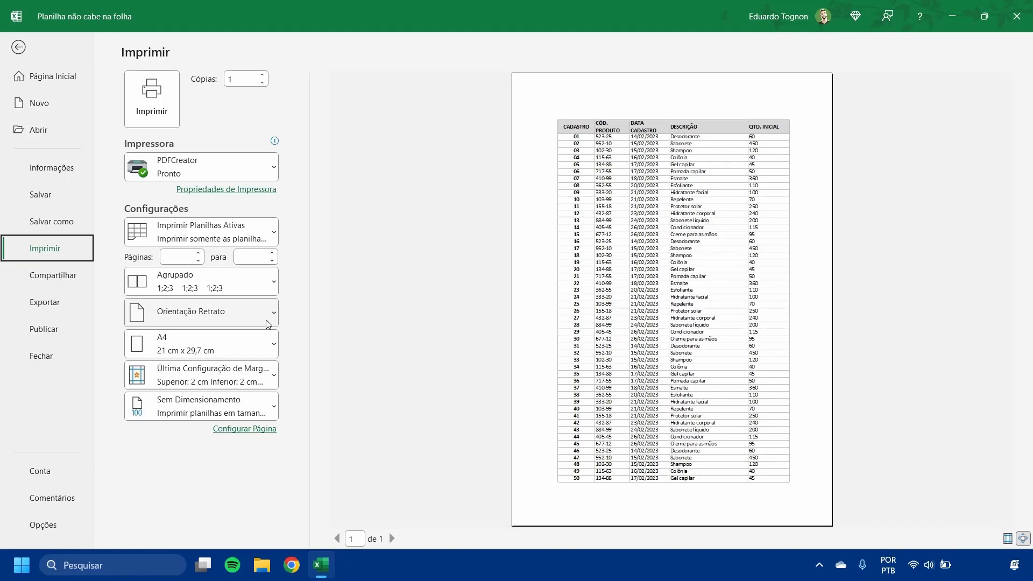
left_click(229, 321)
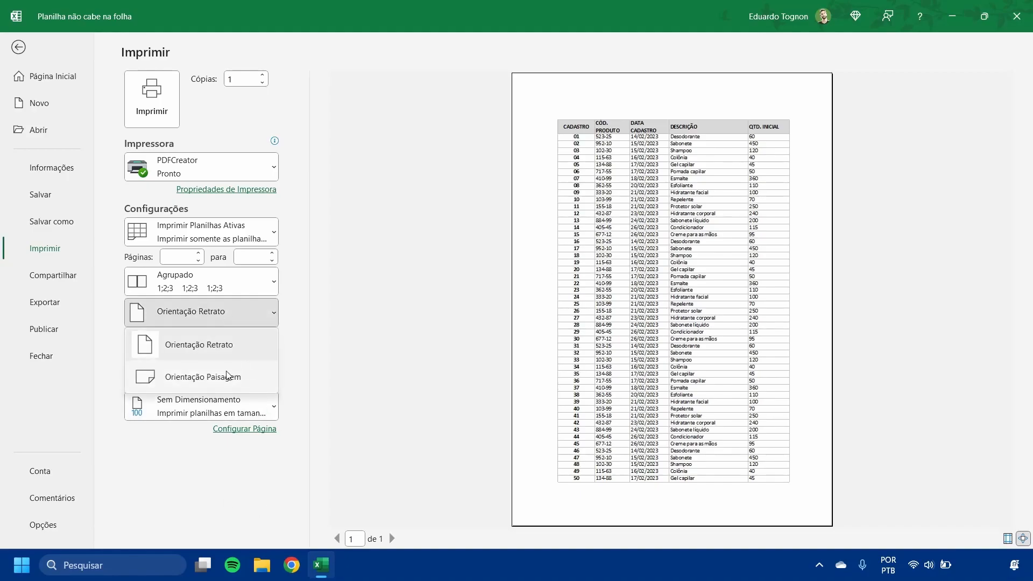
left_click(228, 375)
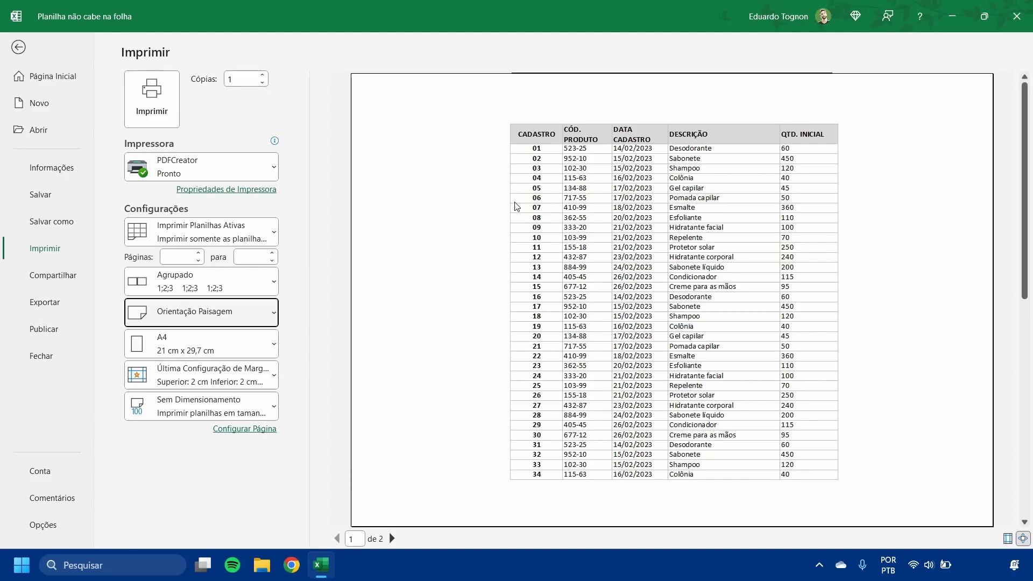
left_click(392, 539)
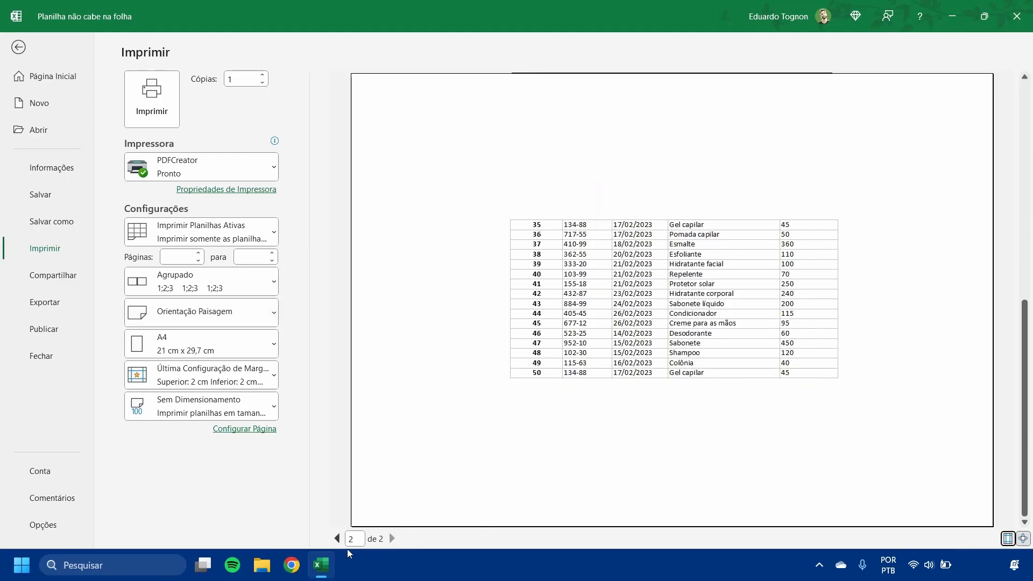
left_click(337, 539)
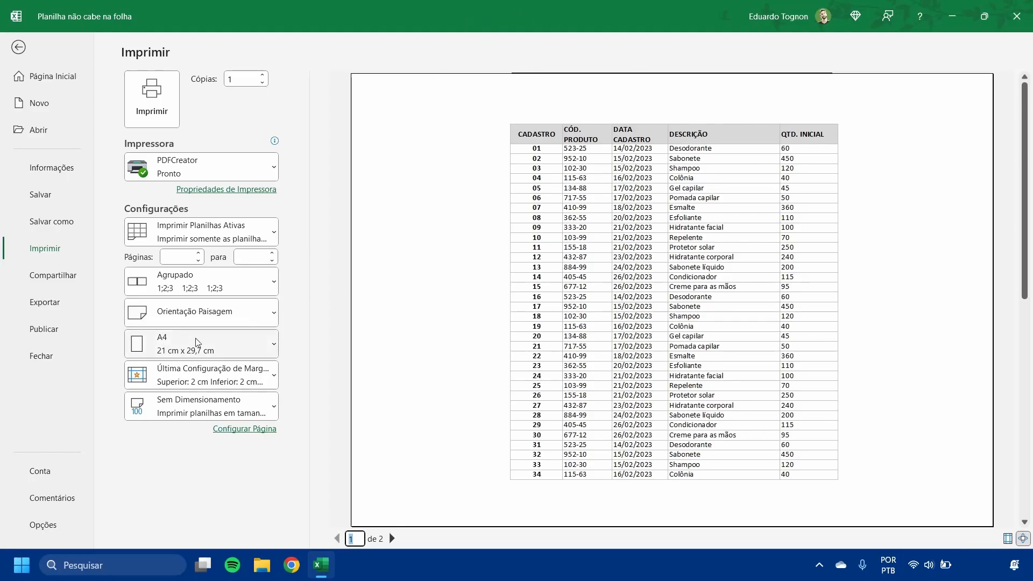
left_click(22, 48)
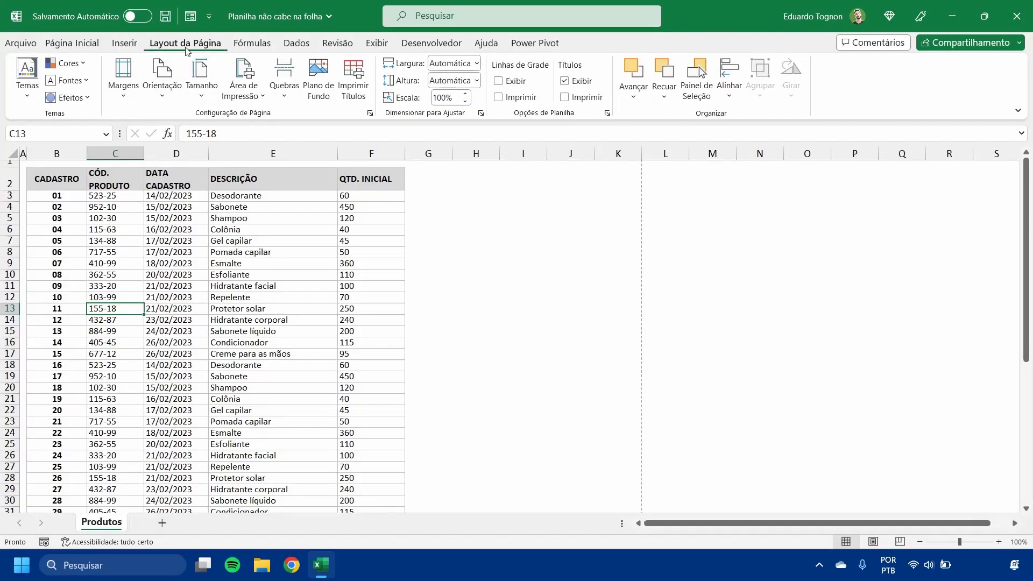
- Check the landscape page break between the product rows and set the worksheet's orientation back to portrait
left_click(162, 75)
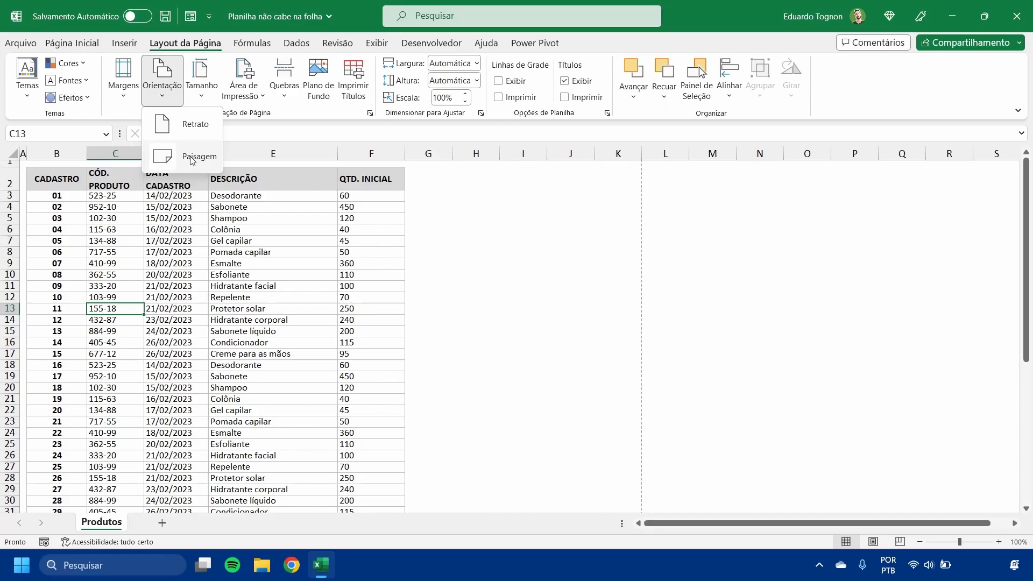
left_click(260, 347)
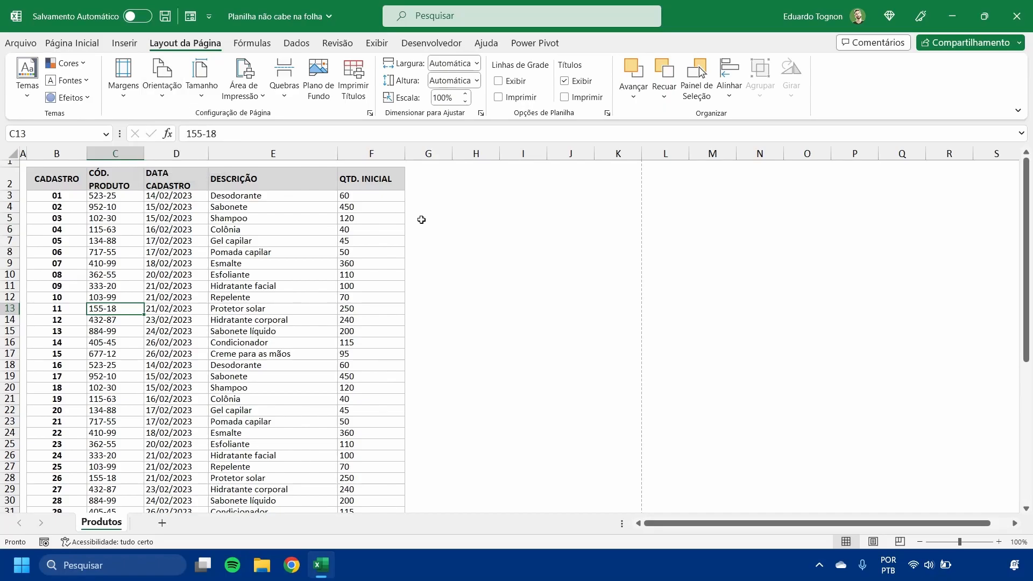
scroll(312, 234, "down", 10)
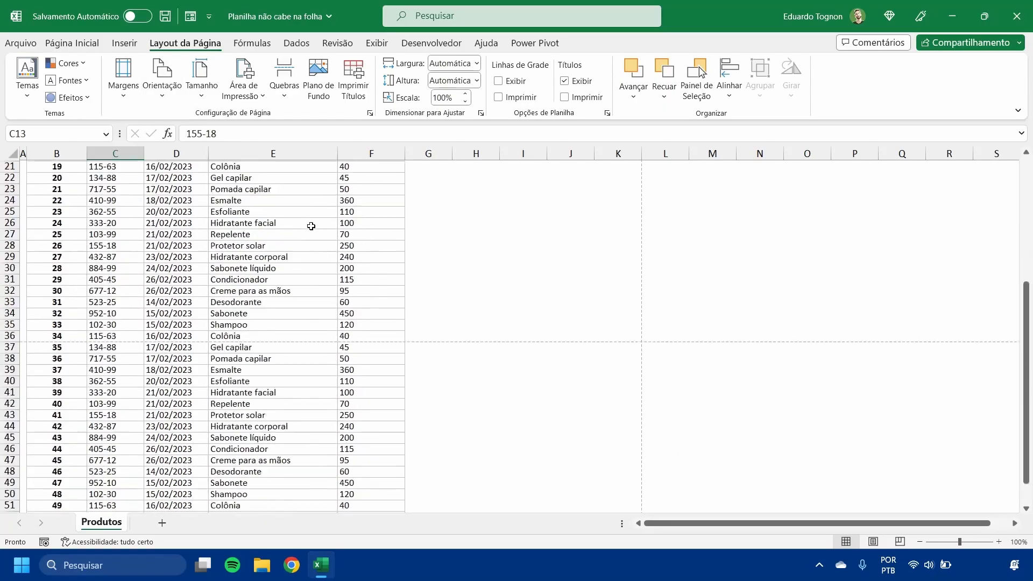
scroll(238, 322, "up", 10)
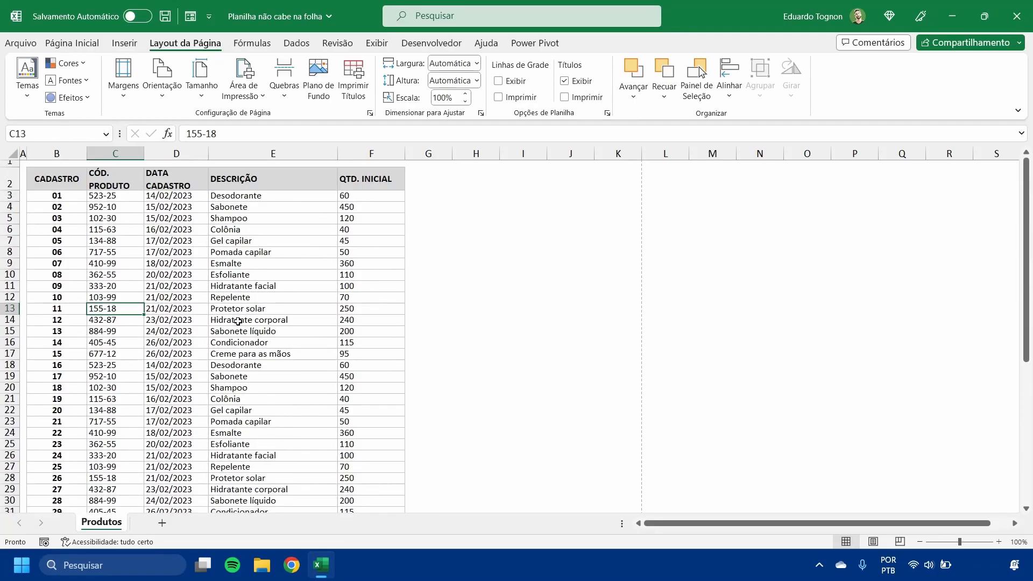
left_click(164, 75)
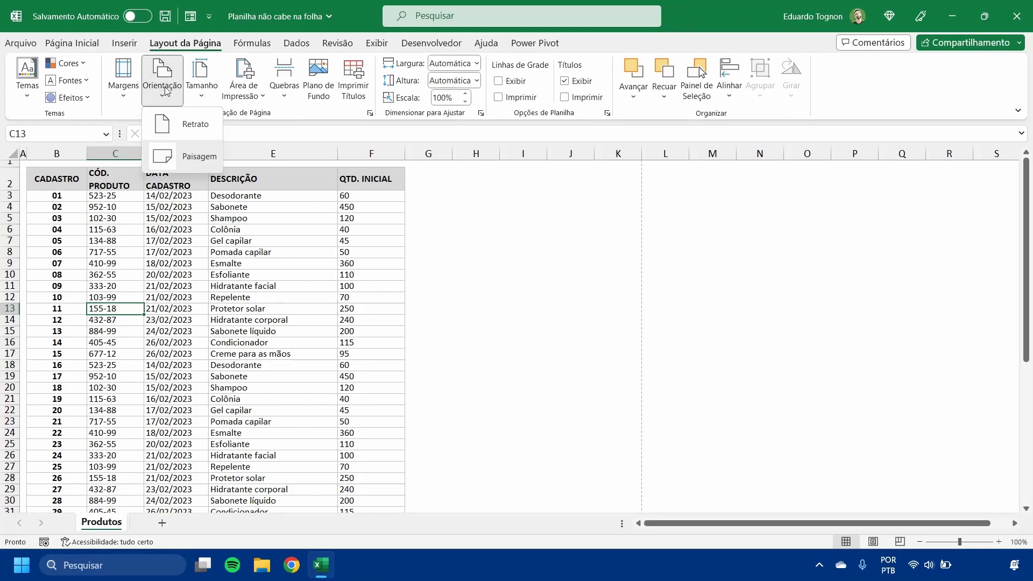
left_click(195, 163)
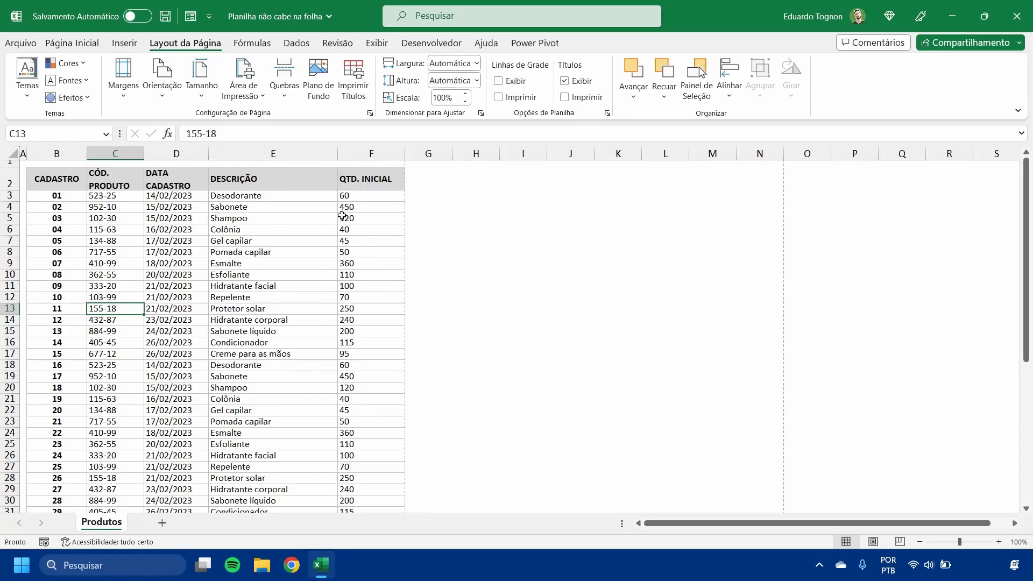
- Browse the paper sizes offered in the worksheet's page layout and in the print settings, without choosing another size
left_click(207, 93)
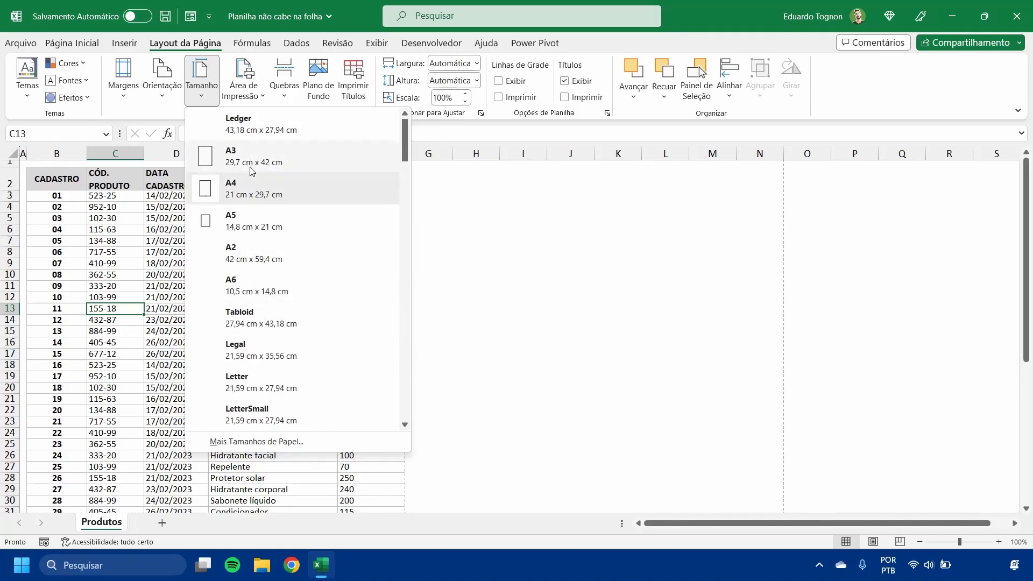
left_click(203, 90)
left_click(203, 90)
left_click(203, 91)
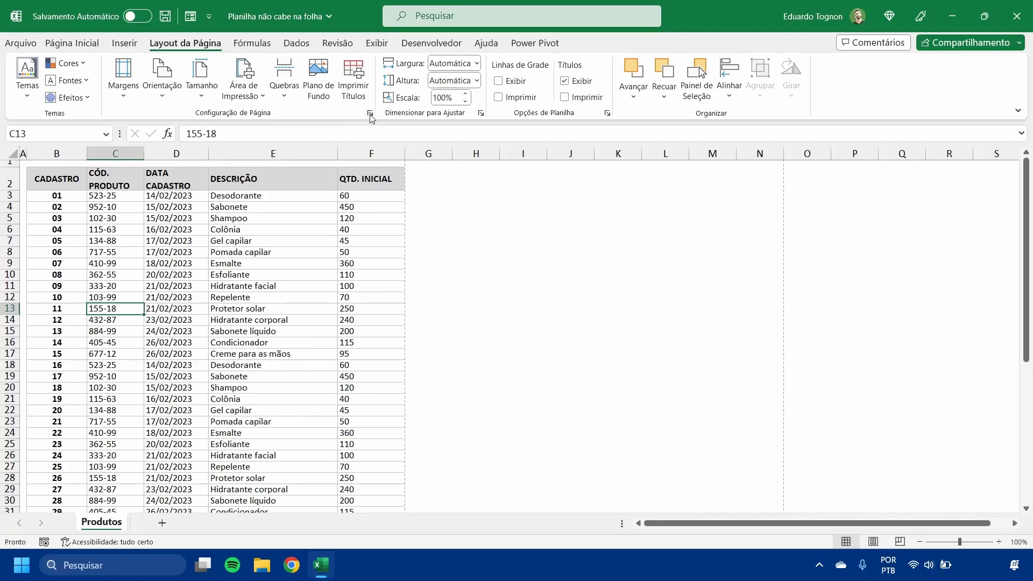
left_click(14, 41)
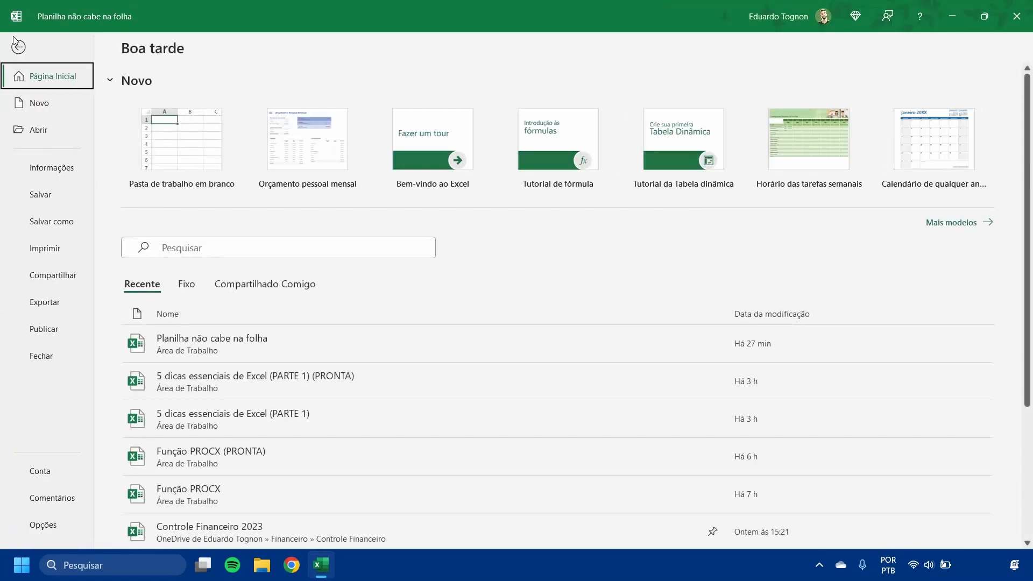
left_click(48, 251)
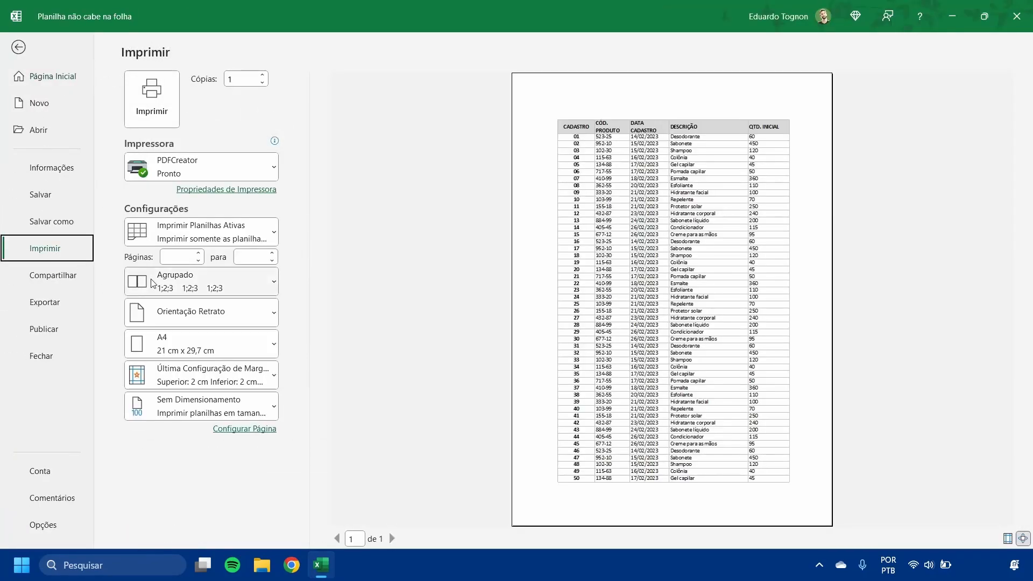
left_click(237, 354)
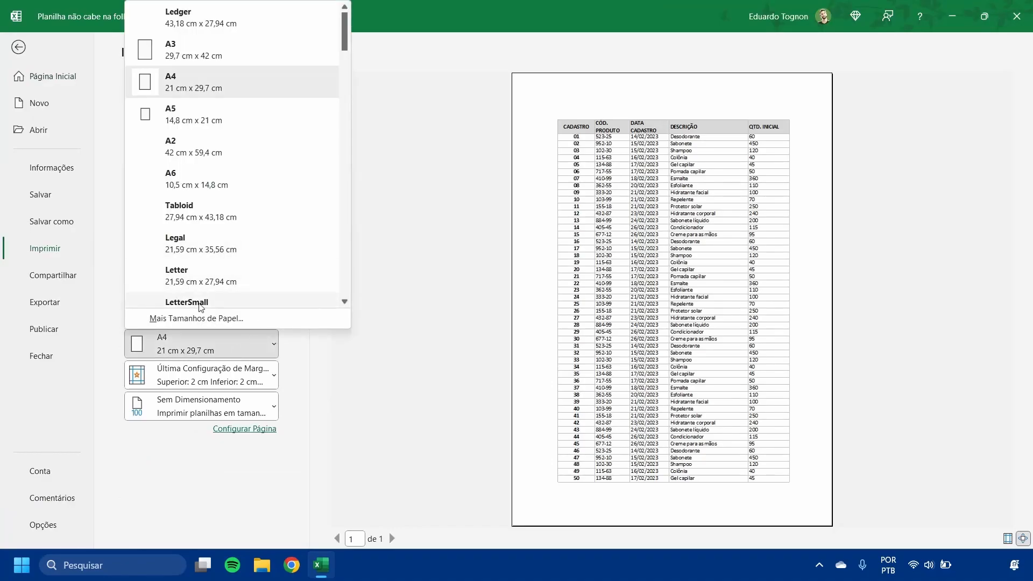
scroll(202, 221, "down", 5)
scroll(201, 222, "down", 9)
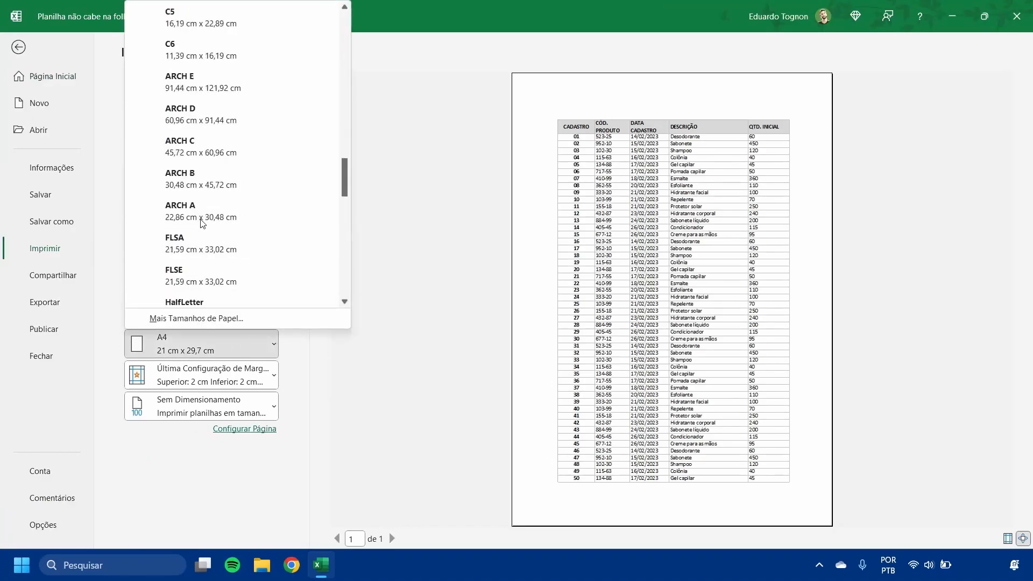
scroll(202, 223, "up", 4)
scroll(201, 223, "up", 10)
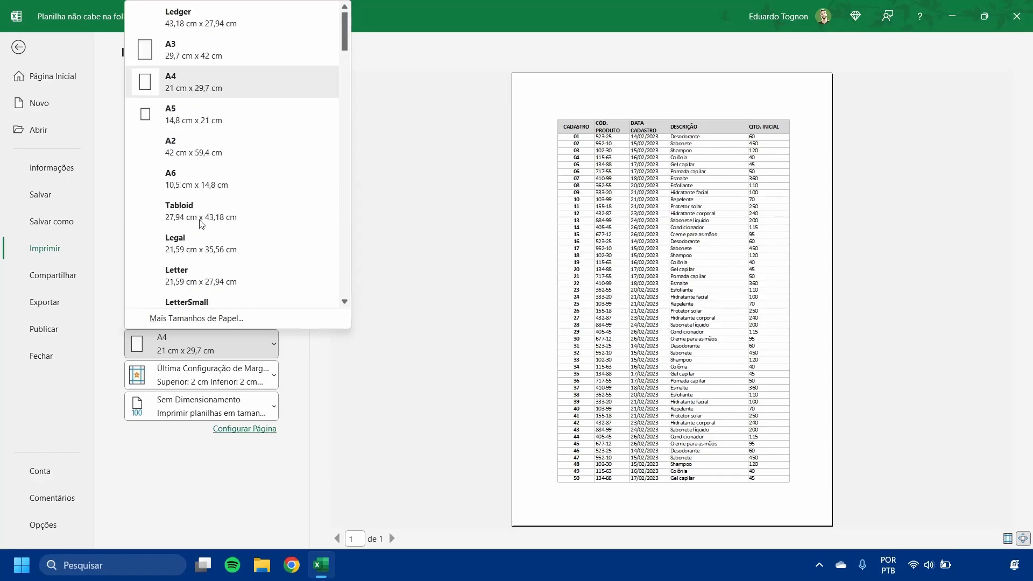
- Look through the paper size choices in the page setup, cancel it, and return to the worksheet
left_click(248, 318)
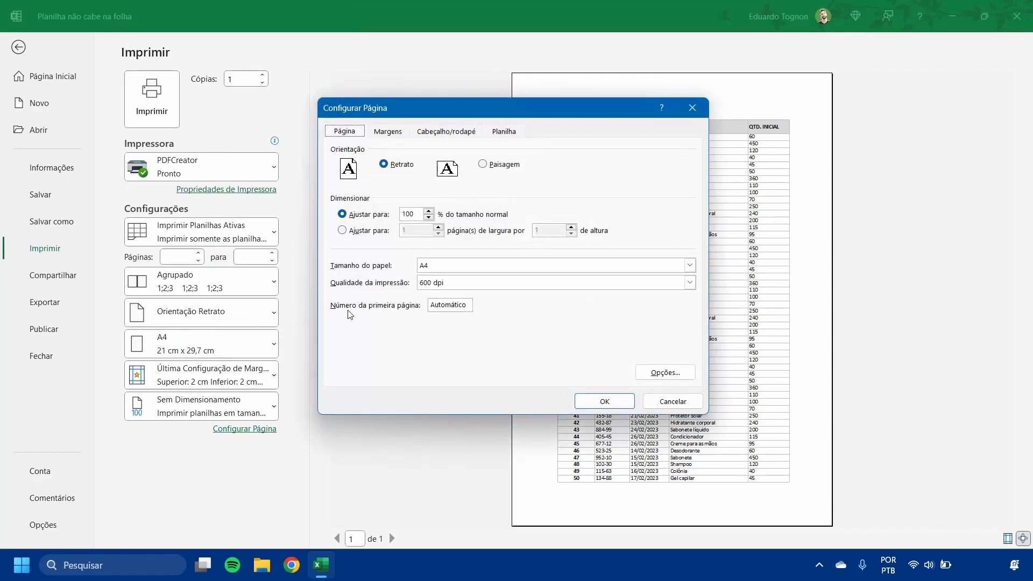
left_click(453, 270)
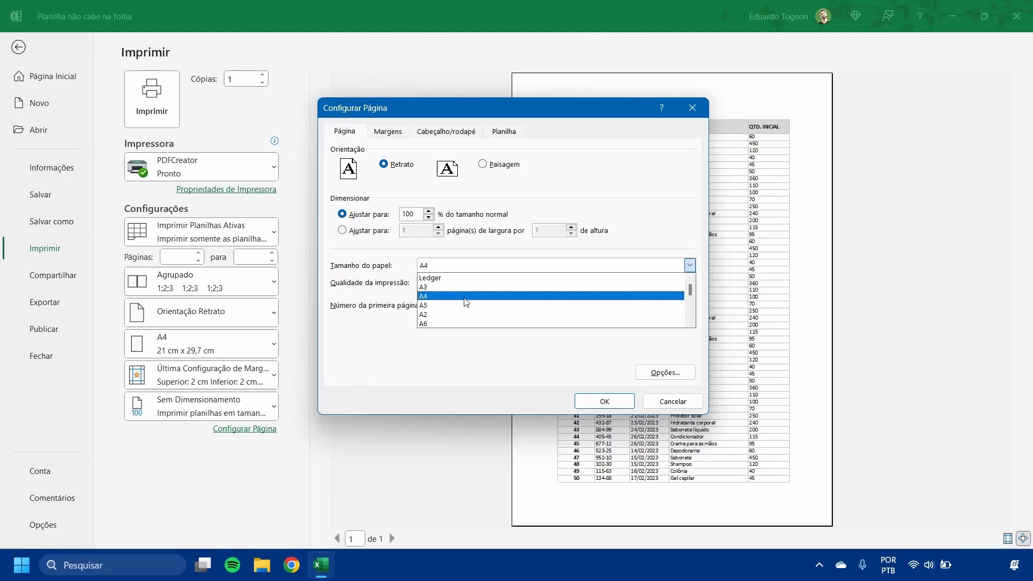
scroll(488, 311, "down", 5)
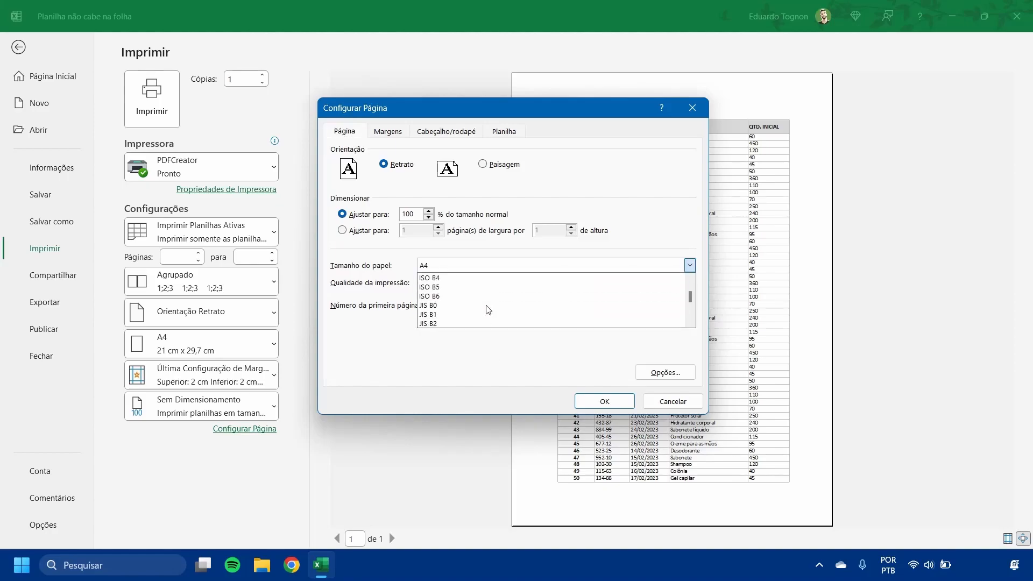
scroll(488, 310, "down", 5)
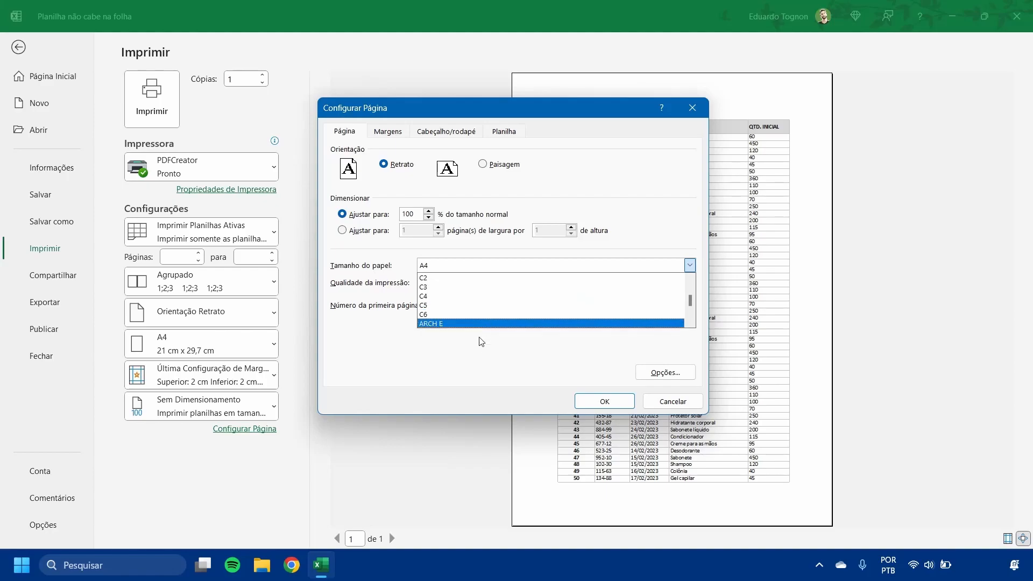
left_click(488, 364)
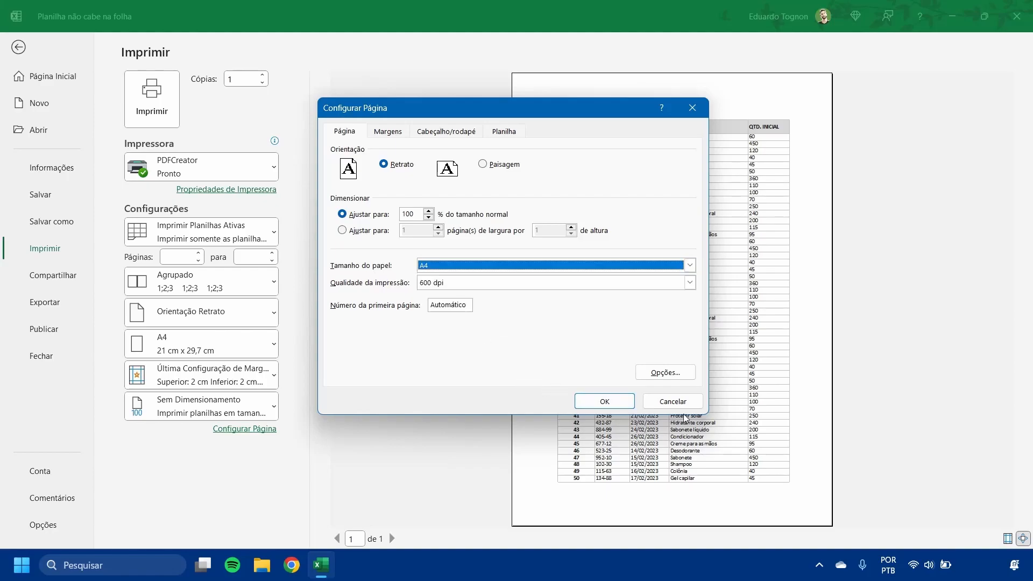
left_click(663, 401)
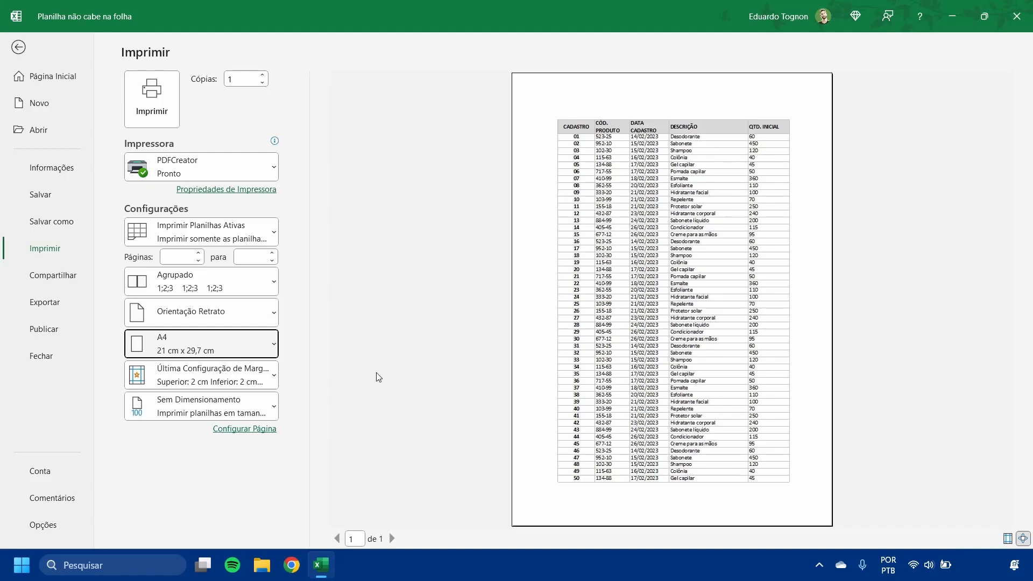
left_click(18, 47)
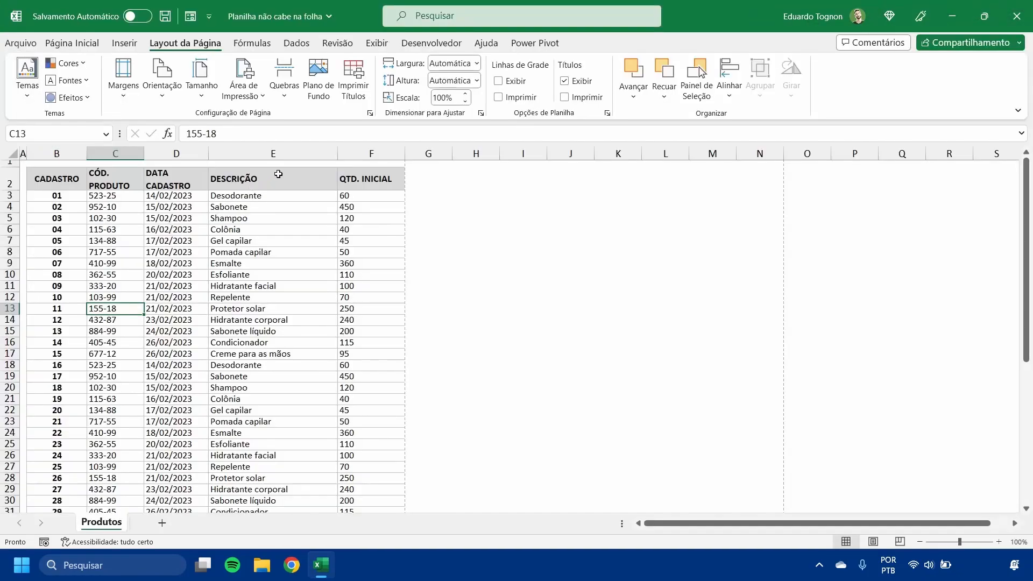
- Insert a new column before QTD. INICIAL and enter the header OBSERVAÇÃO in cell F2
right_click(370, 156)
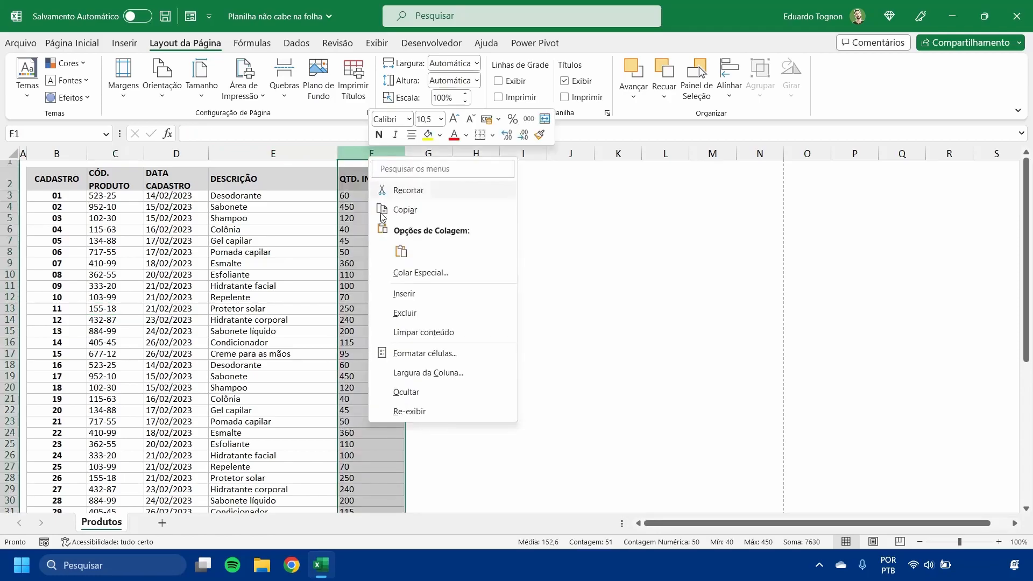
left_click(425, 294)
left_click(421, 228)
left_click(406, 181)
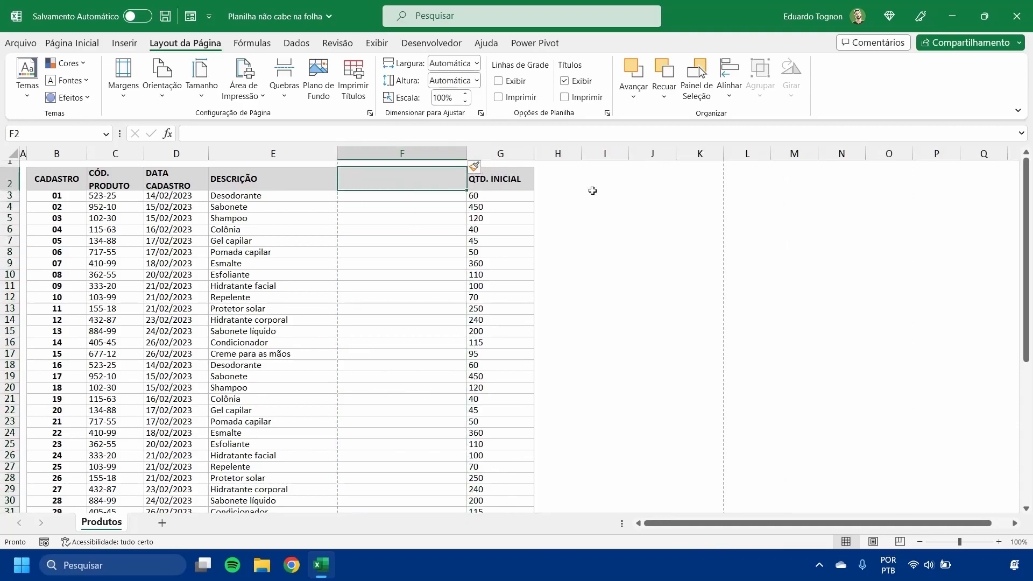
type("OBSE")
type("RV")
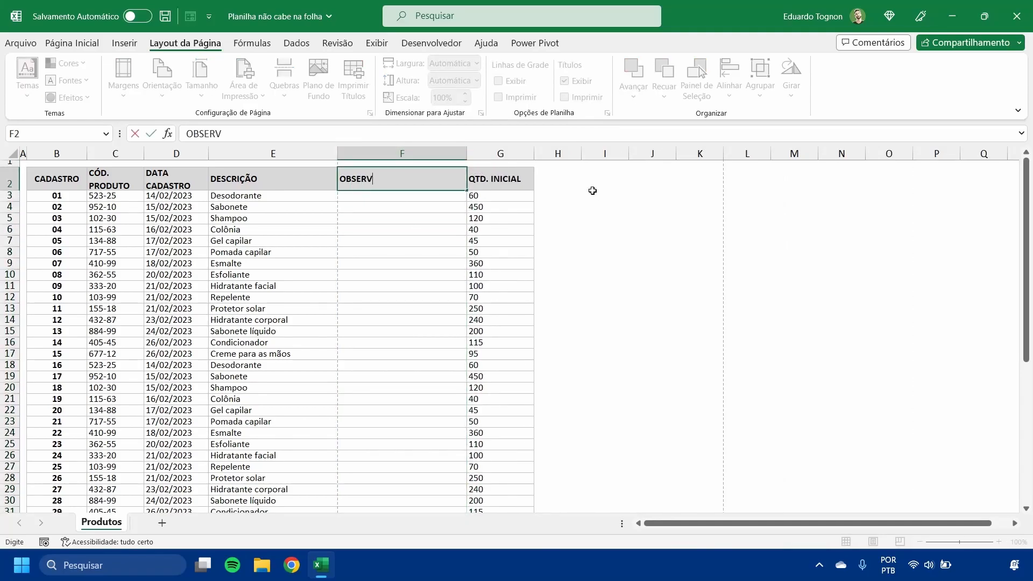
type("AÇÃO")
key("Return")
left_click(411, 274)
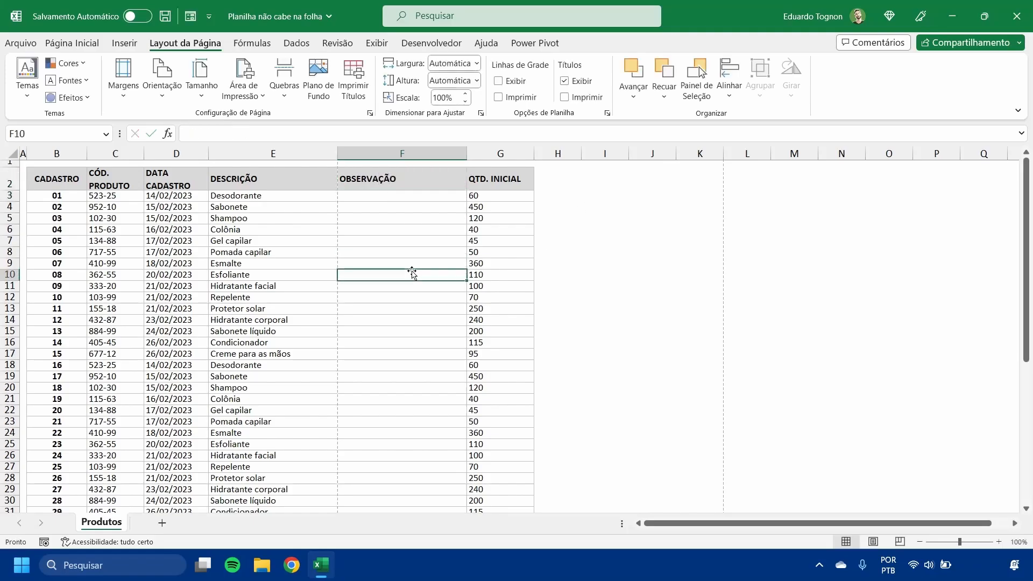
left_click(200, 78)
left_click(189, 80)
left_click(181, 82)
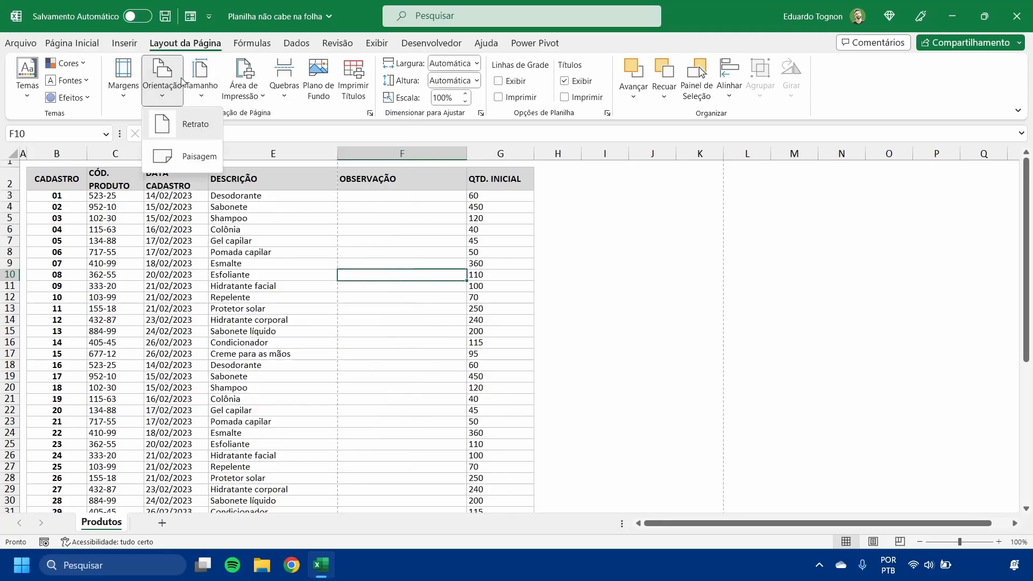
left_click(182, 82)
left_click(213, 255)
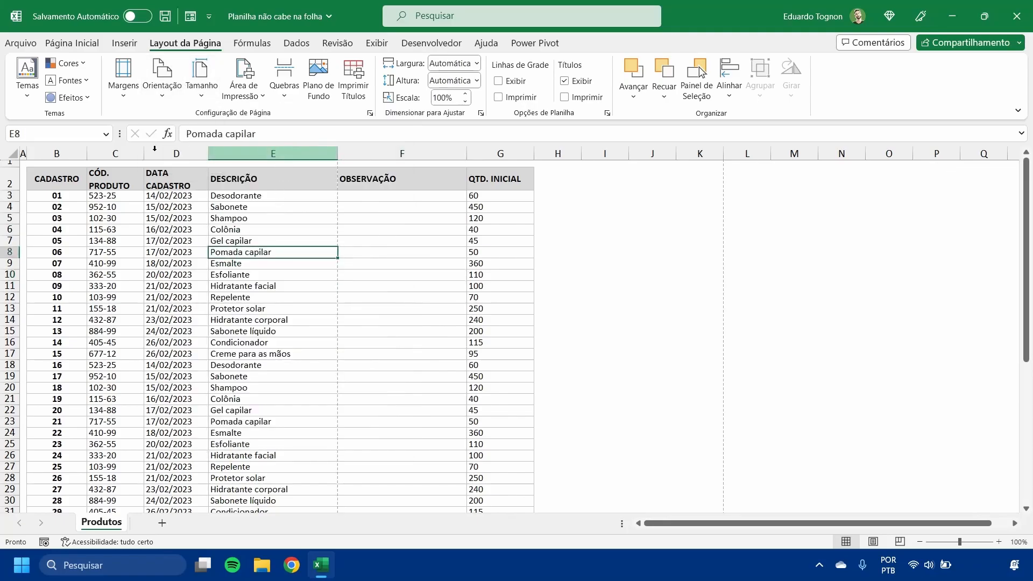
- Check the portrait print preview of the Produtos table with the added OBSERVAÇÃO column and return to the worksheet
left_click(33, 42)
left_click(45, 248)
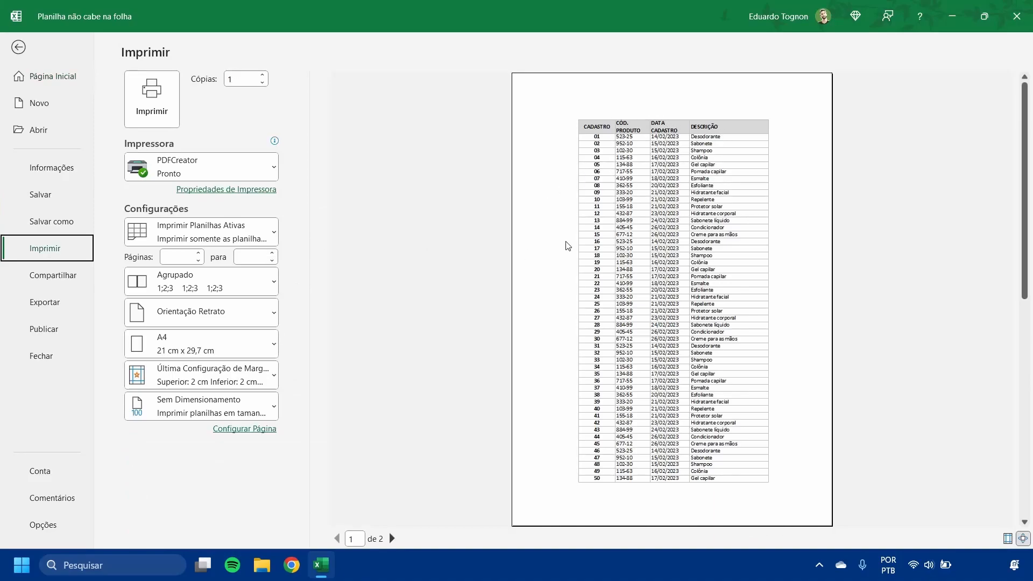
left_click(19, 46)
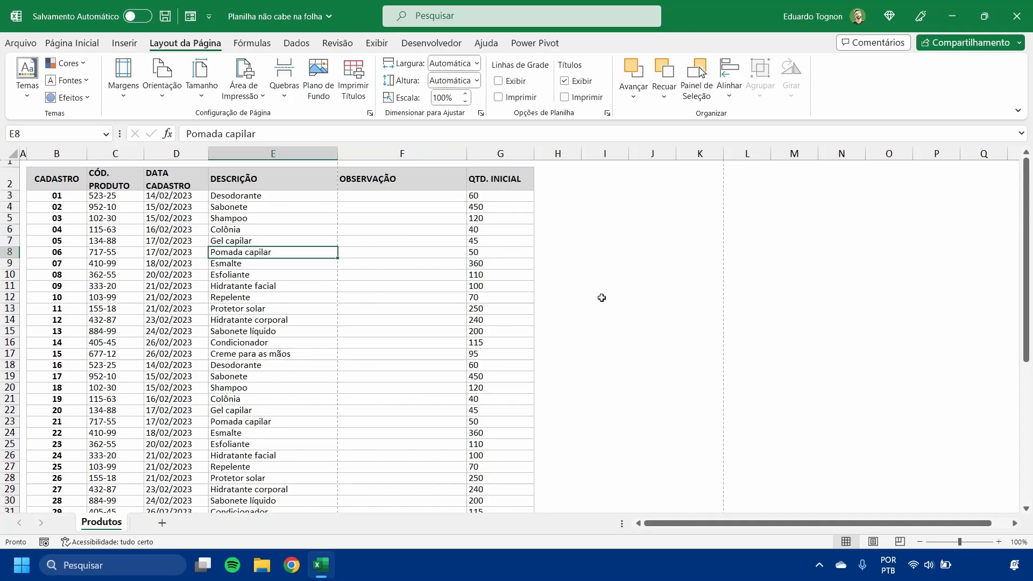
- Narrow the OBSERVAÇÃO column so that it ends at the page break, leaving QTD. INICIAL just beyond it
left_click_drag(467, 153, 417, 156)
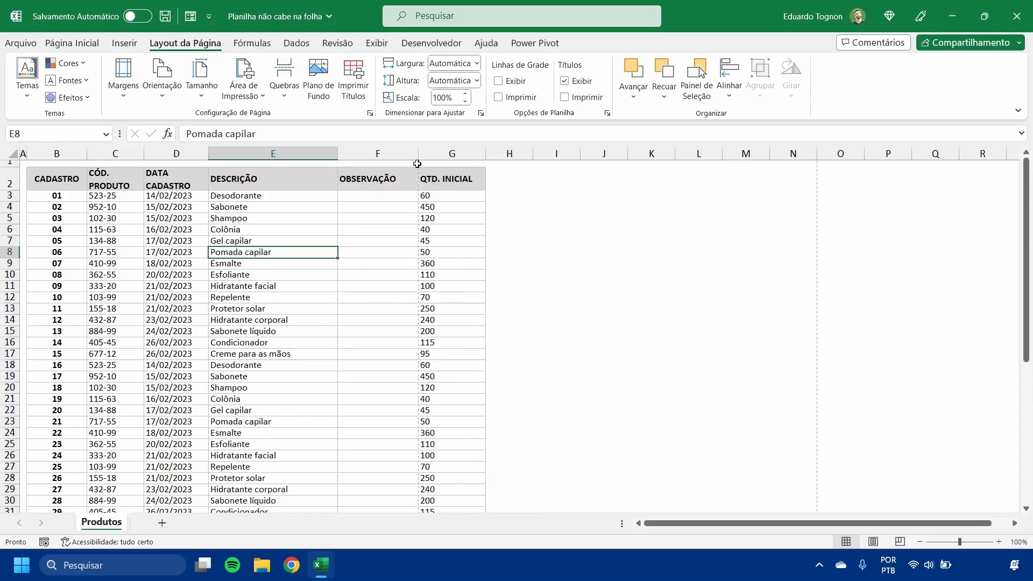
left_click(442, 175)
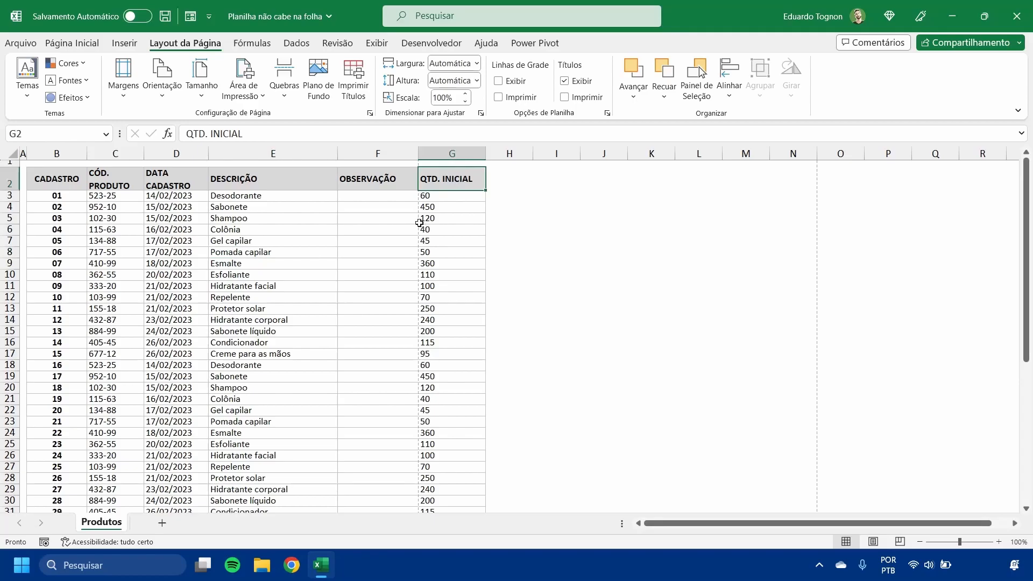
left_click(374, 153)
left_click(458, 154)
left_click(572, 218)
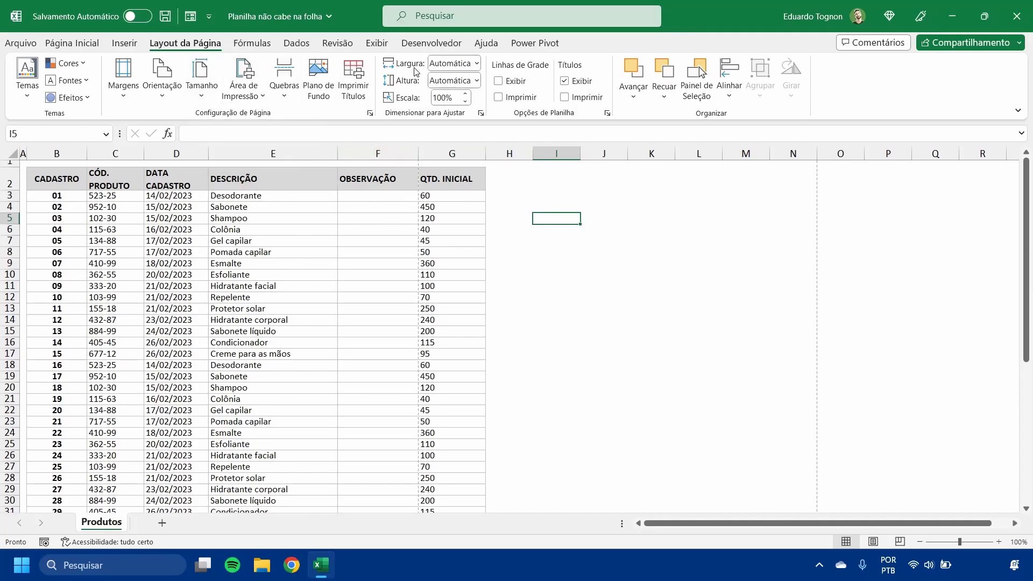
left_click(491, 255)
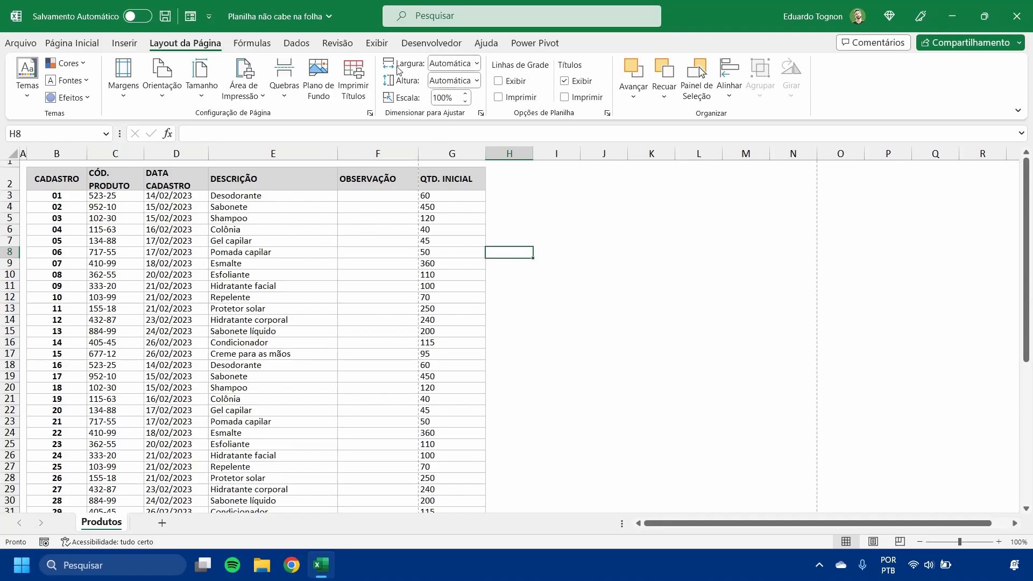
- Set the print scaling width to 1 página, check the print preview, and return to the worksheet
left_click(476, 64)
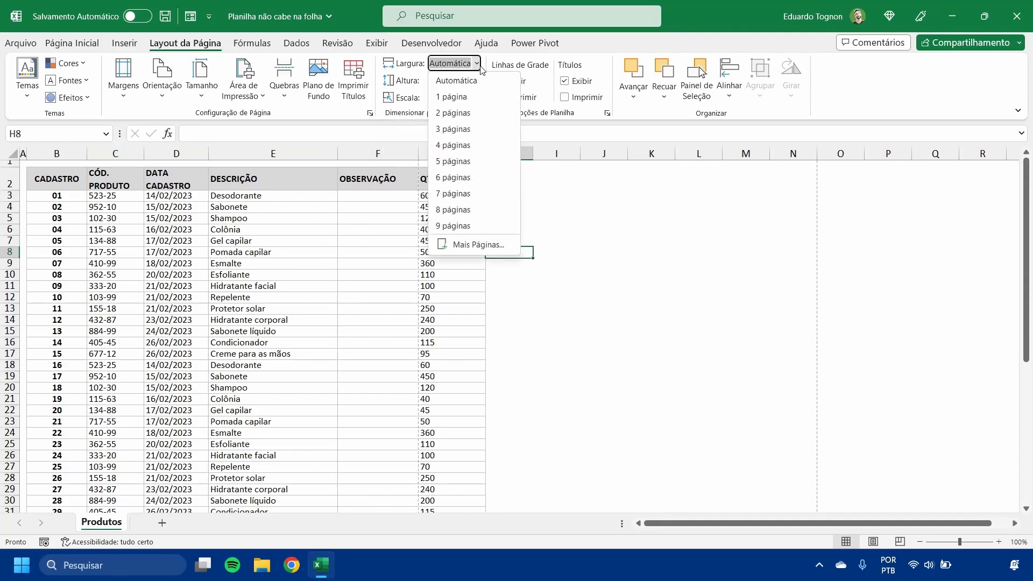
left_click(463, 98)
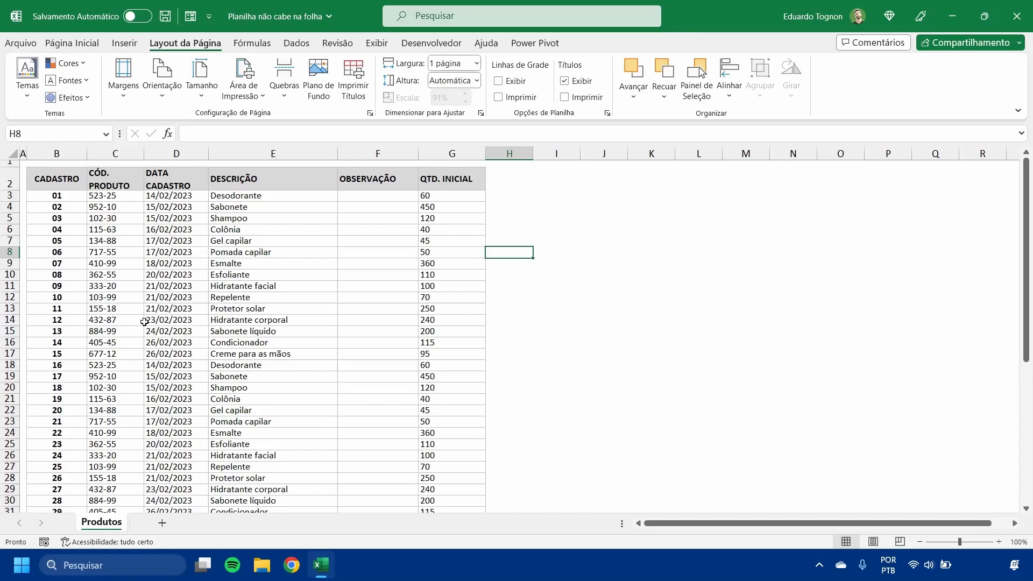
left_click(24, 39)
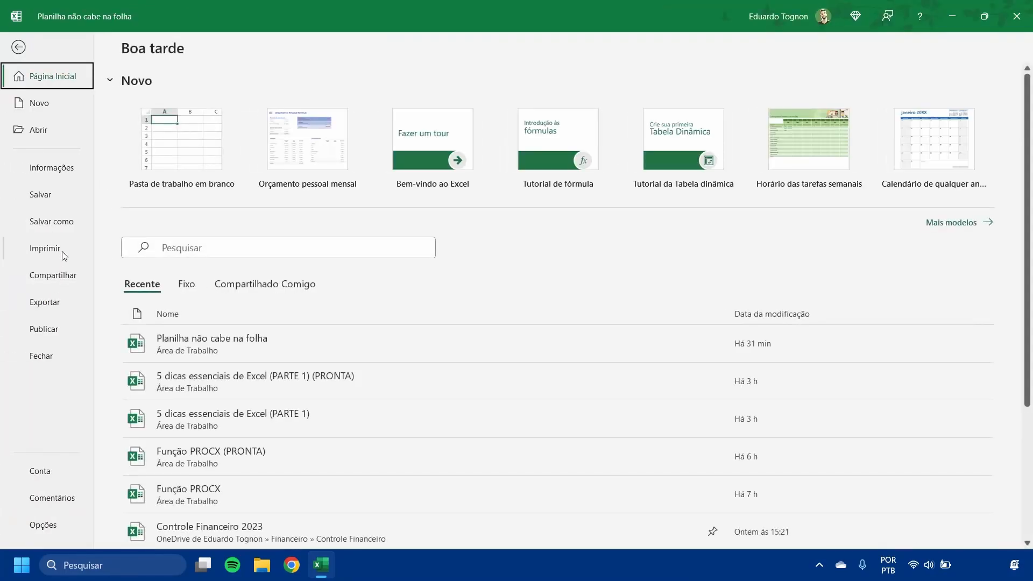
left_click(62, 254)
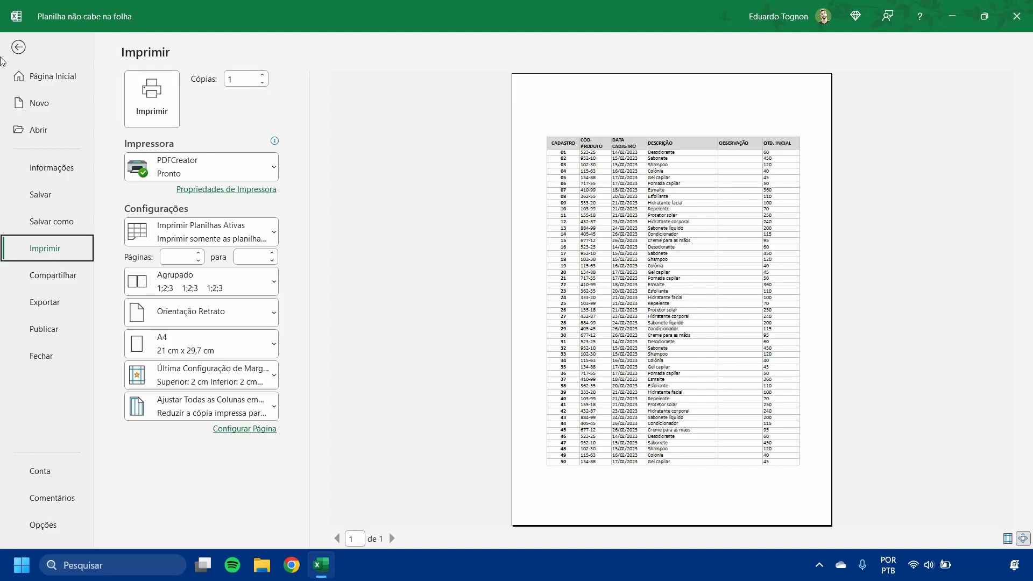
left_click(19, 47)
- Set the print scaling height to 1 página, look over the table's rows, and check the print preview
left_click(476, 81)
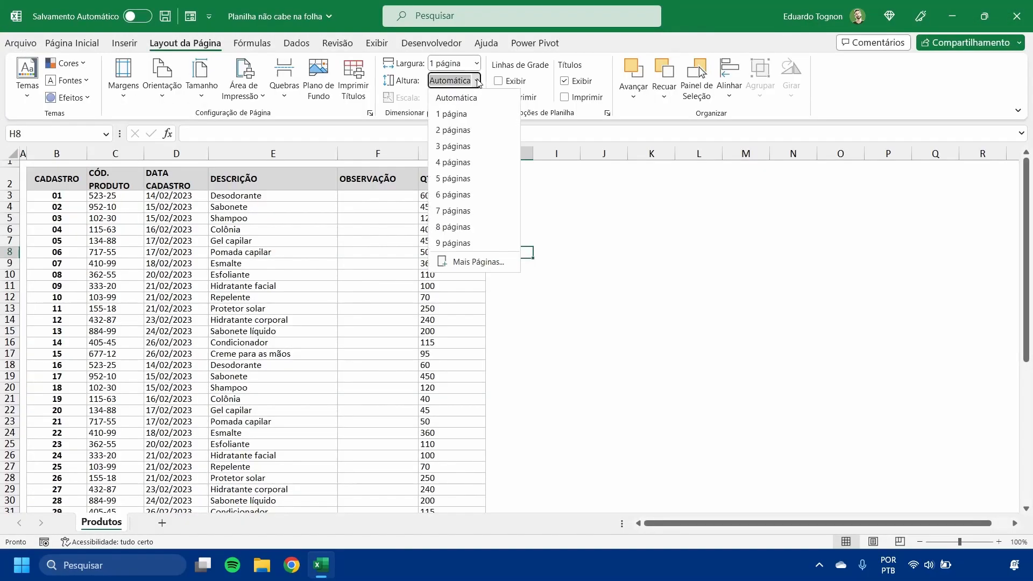
left_click(454, 114)
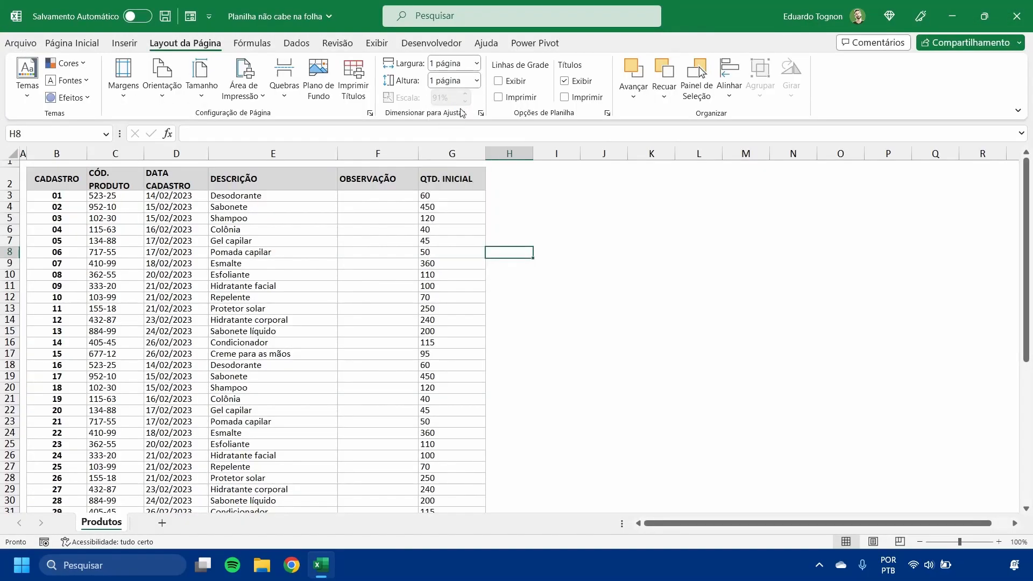
left_click(702, 310)
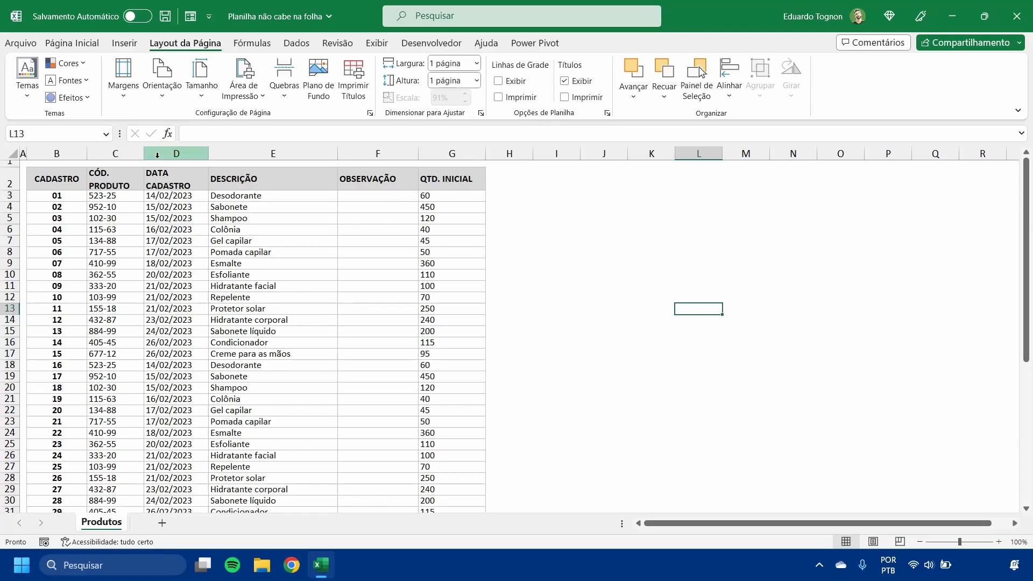
scroll(151, 249, "down", 11)
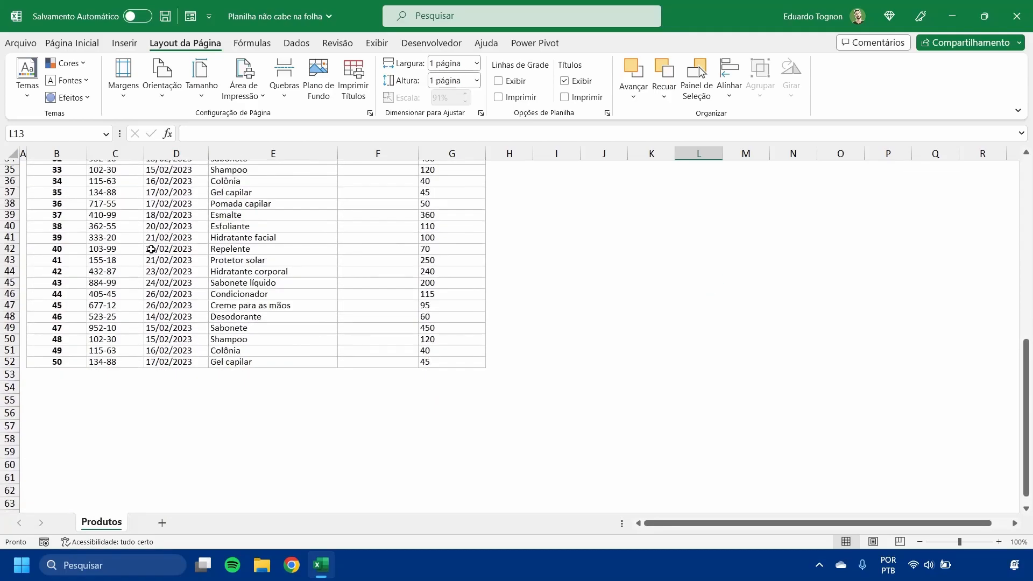
scroll(151, 249, "up", 11)
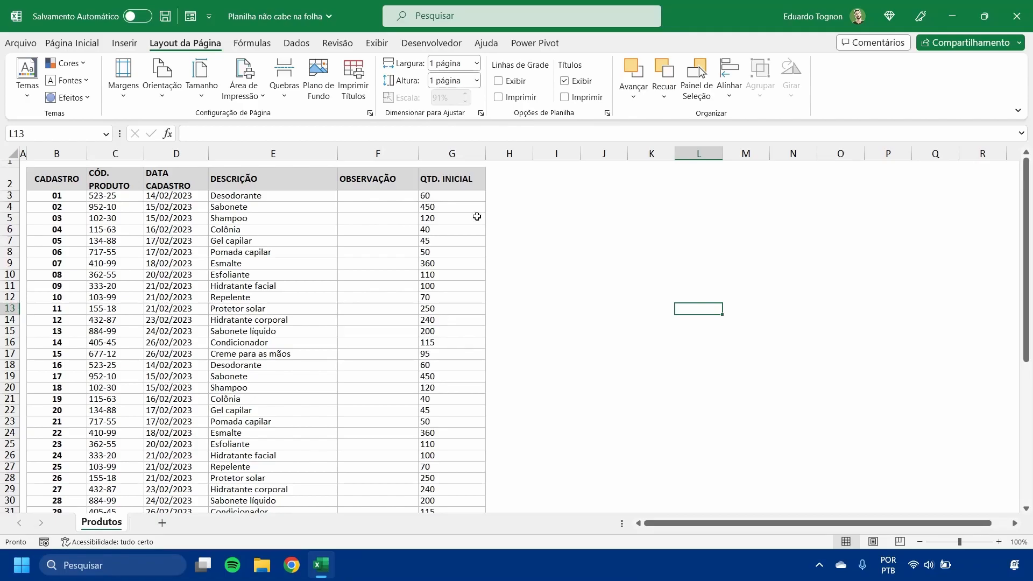
left_click(23, 43)
left_click(45, 248)
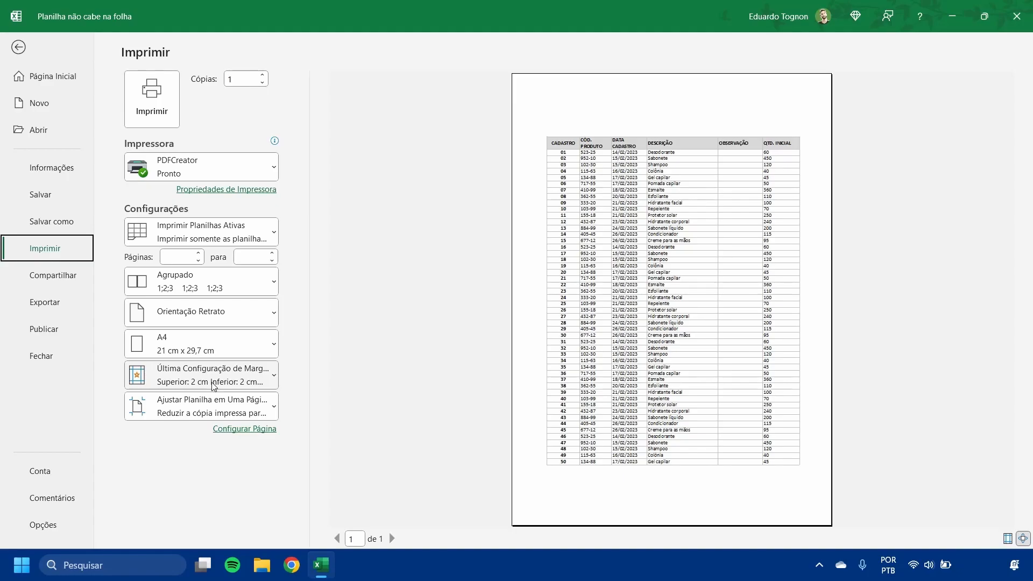
left_click(19, 47)
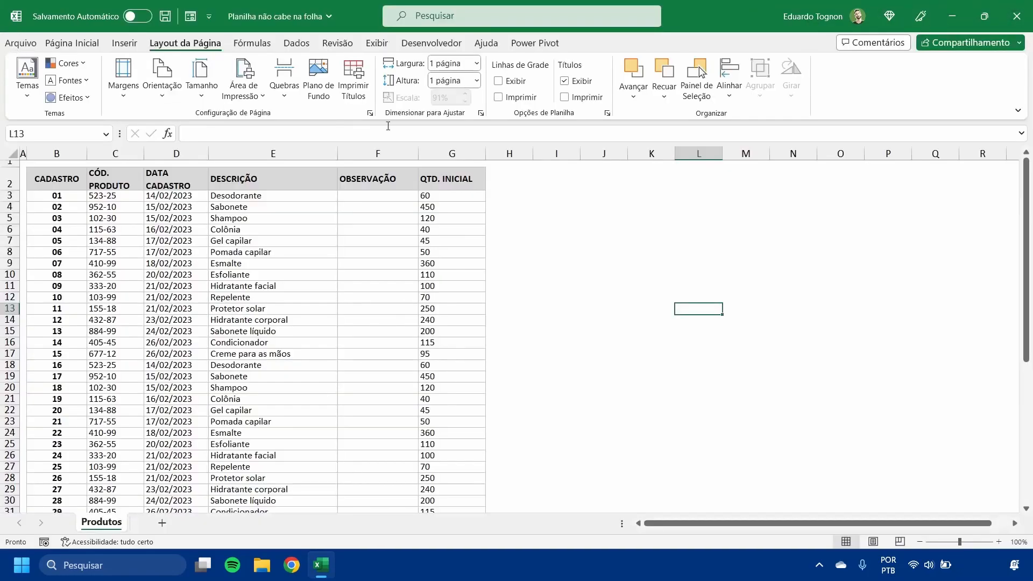
- Change the print scaling height to 2 páginas, check the print preview, and return to the worksheet
left_click(476, 81)
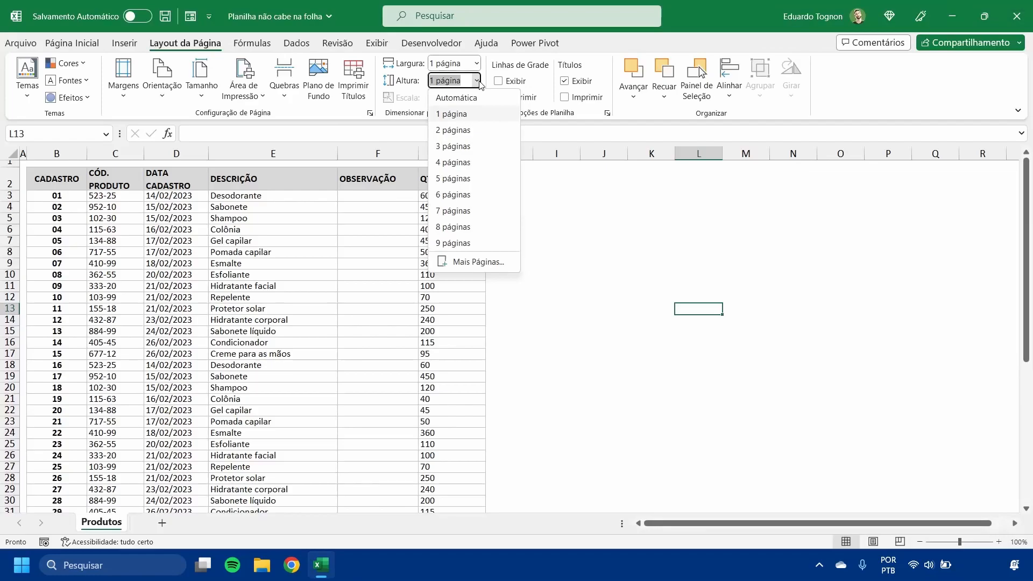
left_click(453, 130)
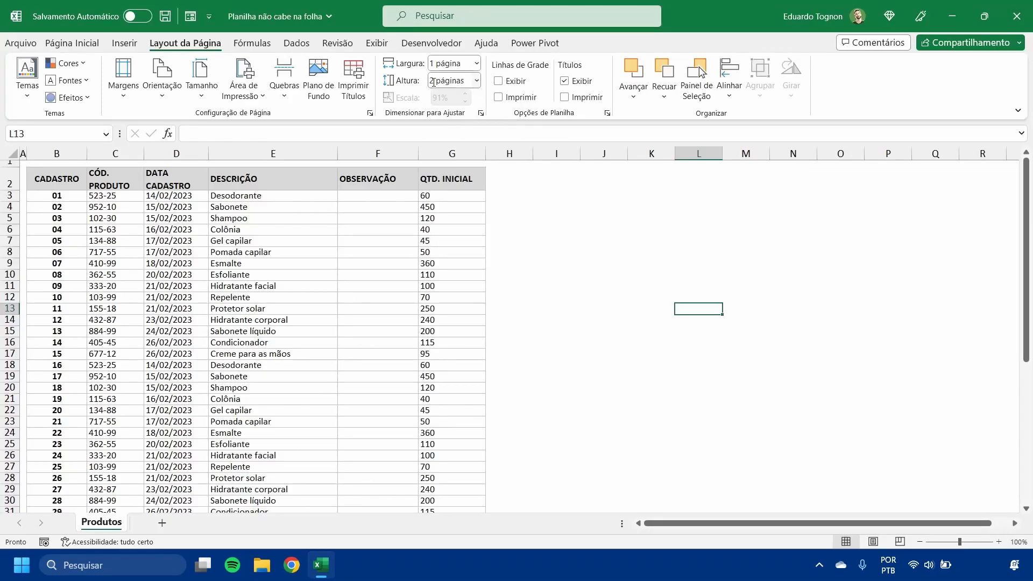
left_click(21, 43)
left_click(41, 250)
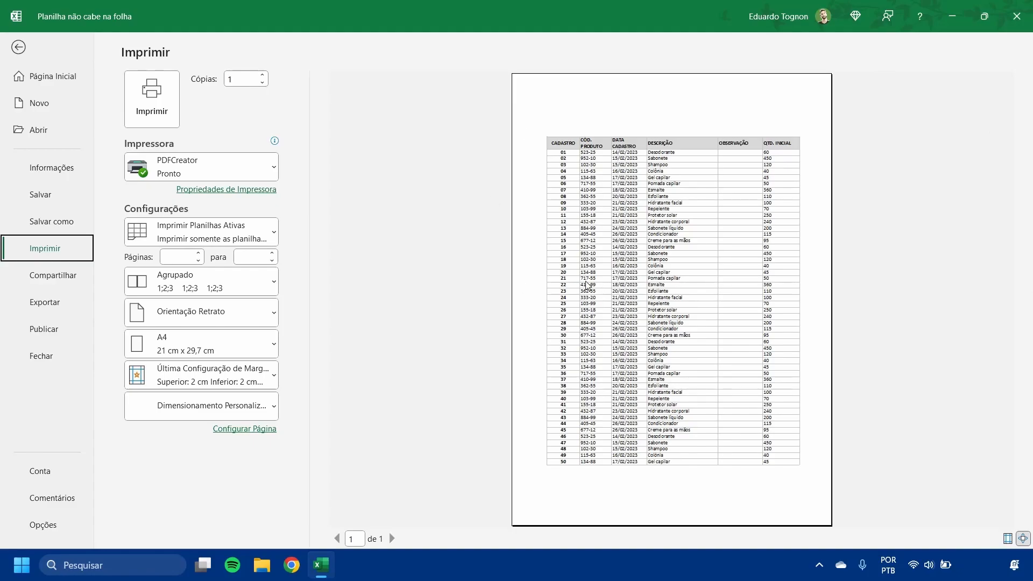
left_click(19, 48)
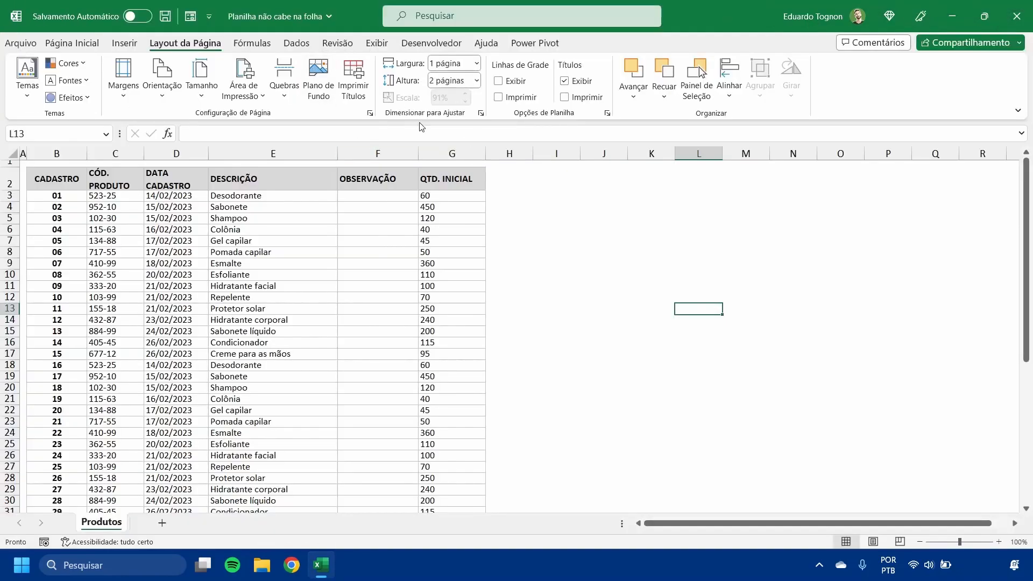
- Reset both the height and the width of the print scaling to Automática
left_click(477, 81)
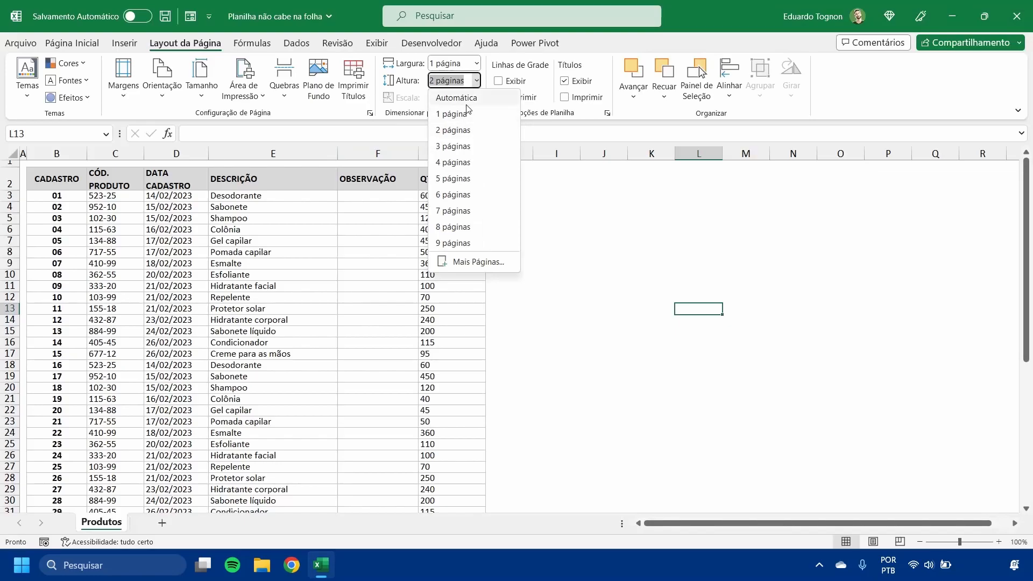
left_click(465, 95)
left_click(477, 64)
left_click(461, 78)
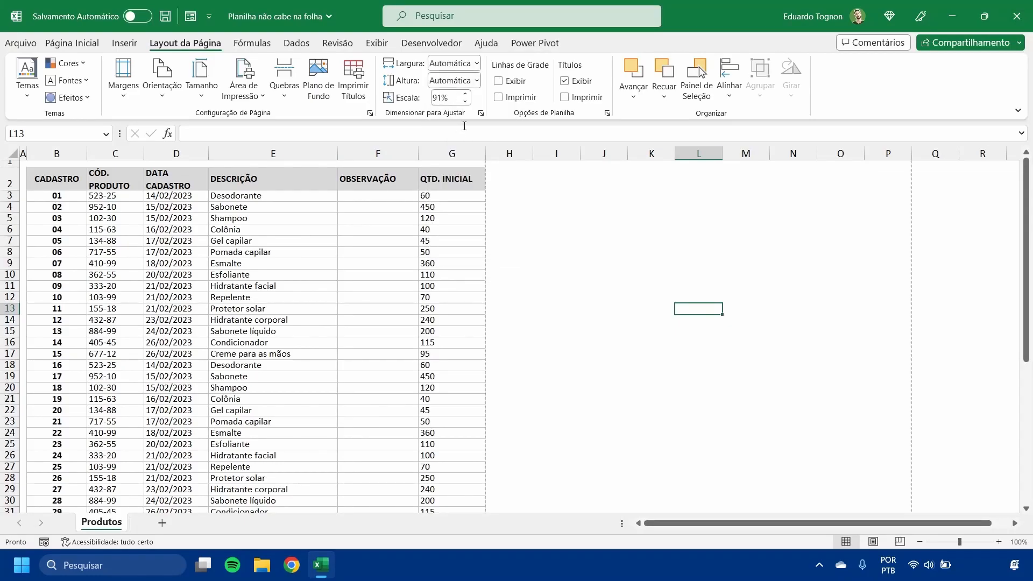
- Set the scaling in the print settings to Sem Dimensionamento and check both pages in the preview
left_click(20, 43)
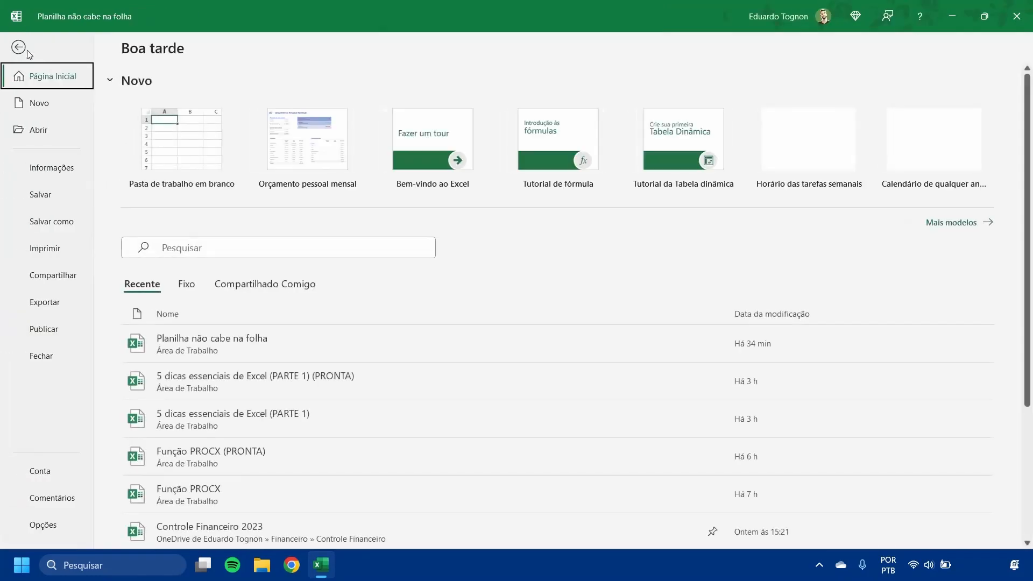
left_click(45, 248)
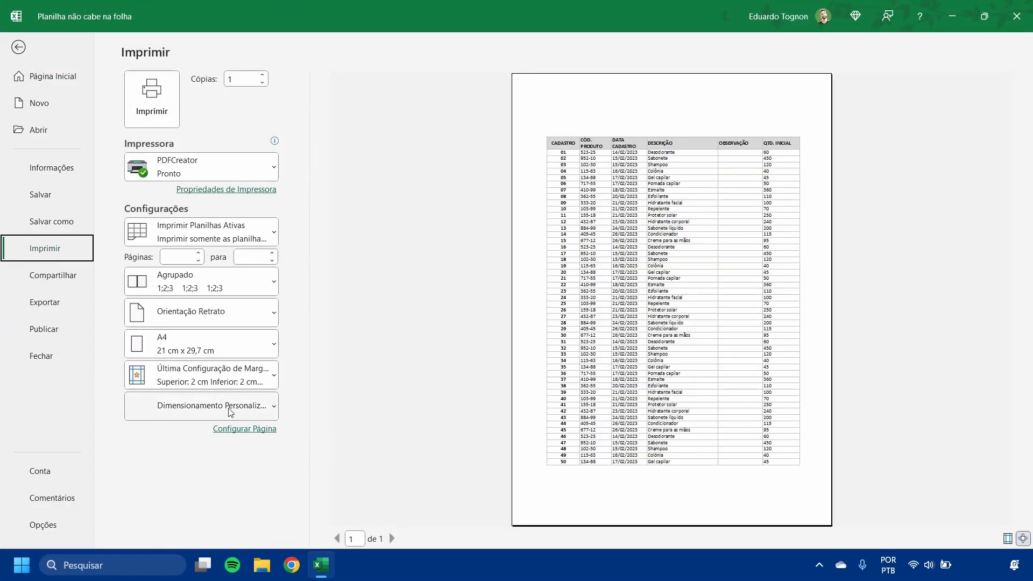
left_click(248, 412)
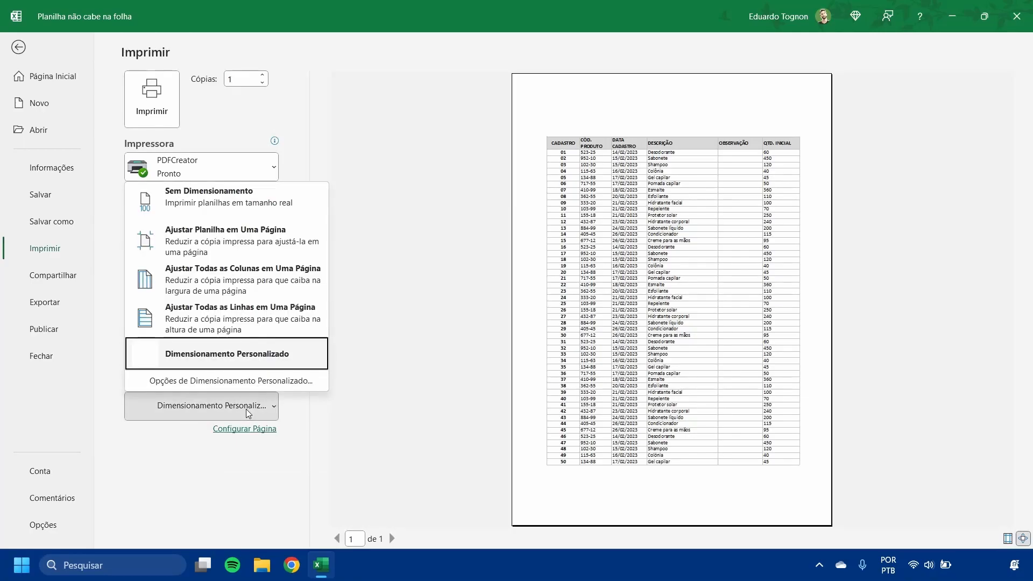
left_click(218, 198)
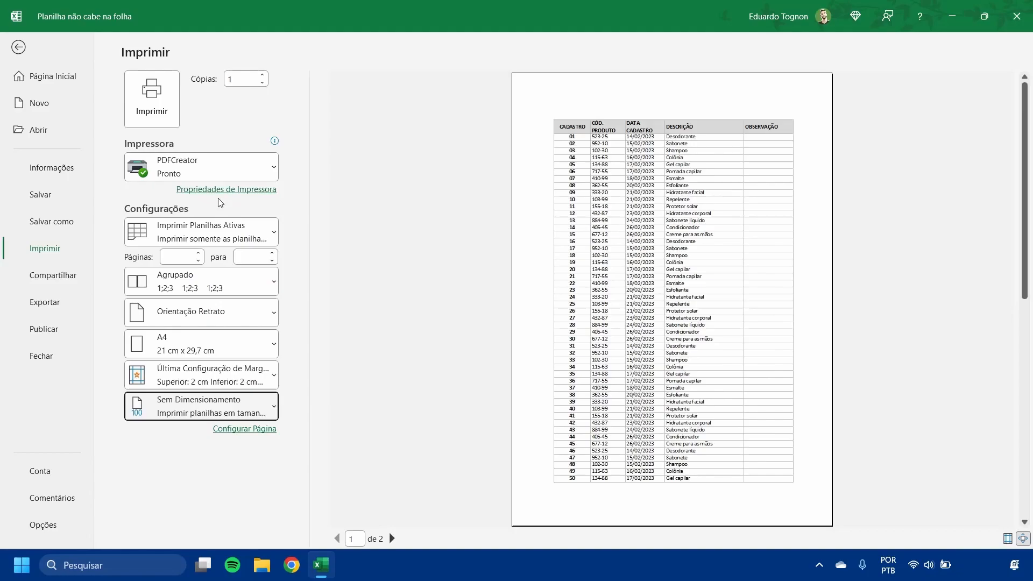
left_click(392, 538)
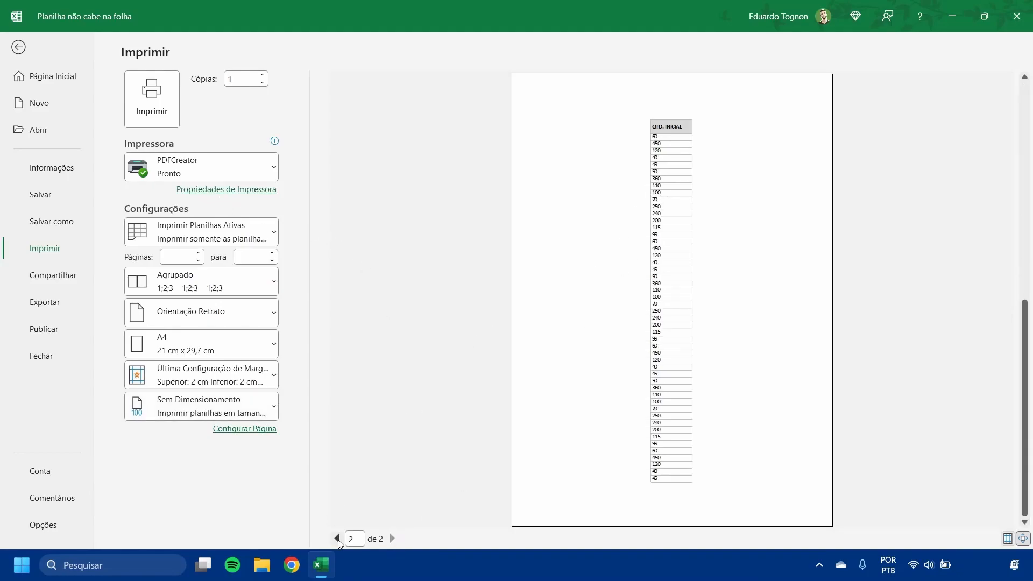
left_click(337, 538)
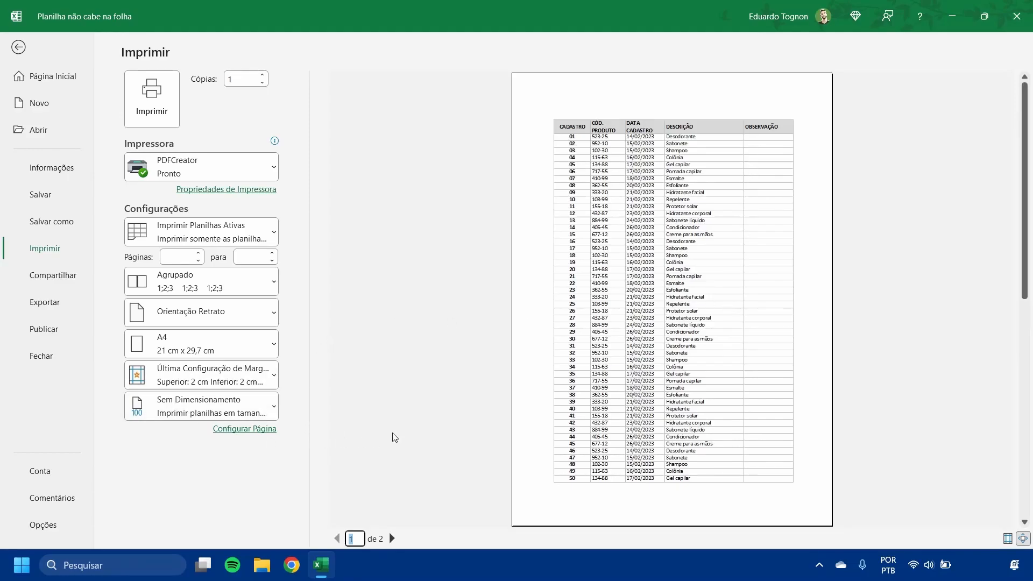
- Try Ajustar Planilha em Uma Página in the print settings, and set the scaling to Ajustar Todas as Colunas em Uma Página
left_click(236, 407)
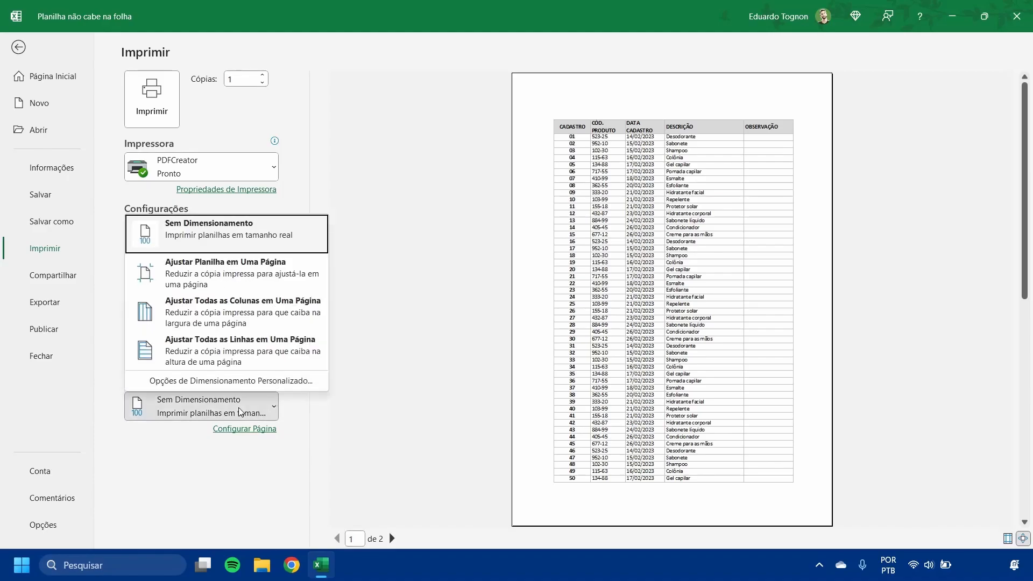
left_click(231, 282)
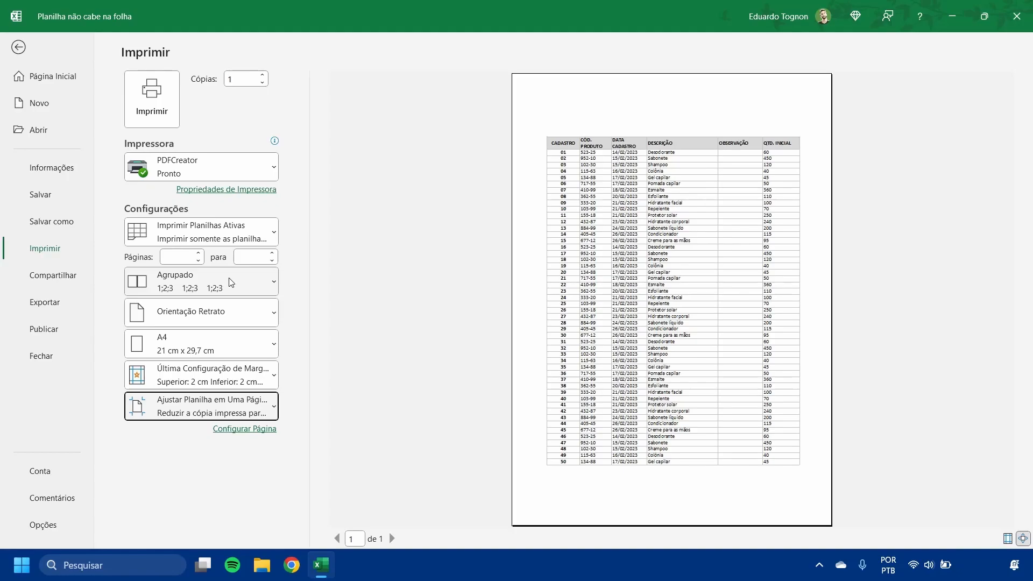
left_click(209, 405)
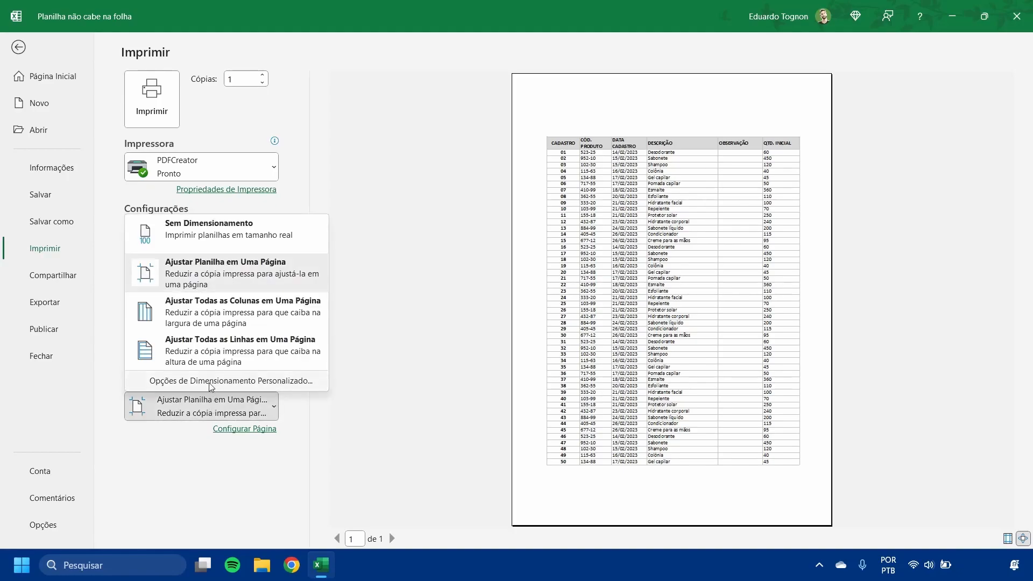
left_click(228, 316)
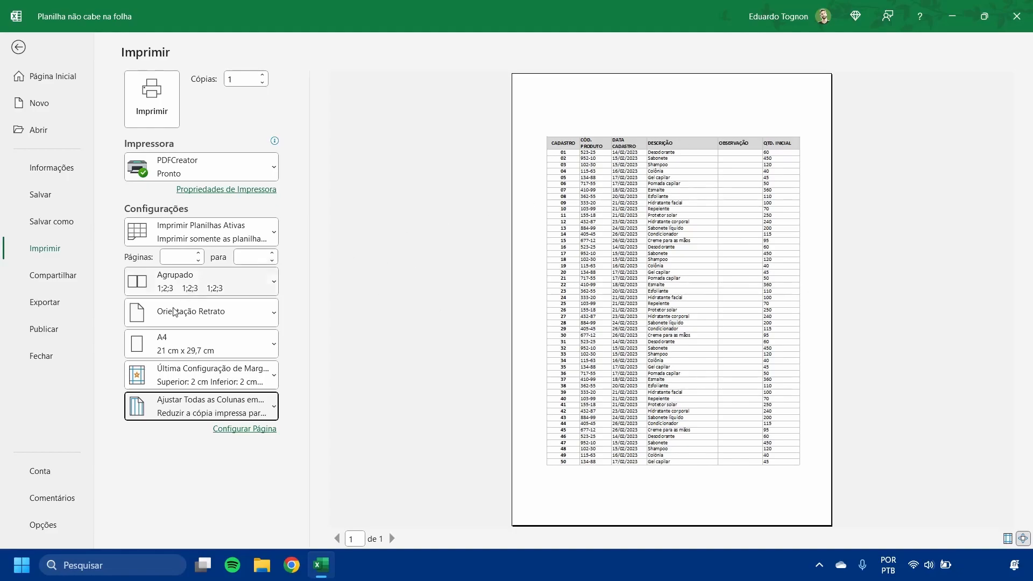
- Try the Ajustar Todas as Linhas em Uma Página scaling in the print settings and check the second page in the preview
left_click(185, 410)
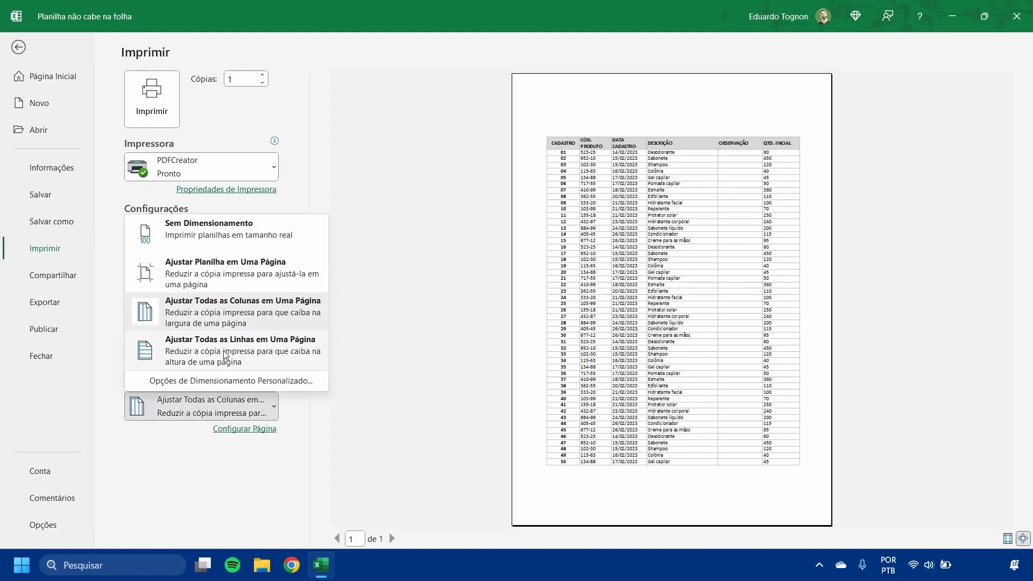
left_click(247, 356)
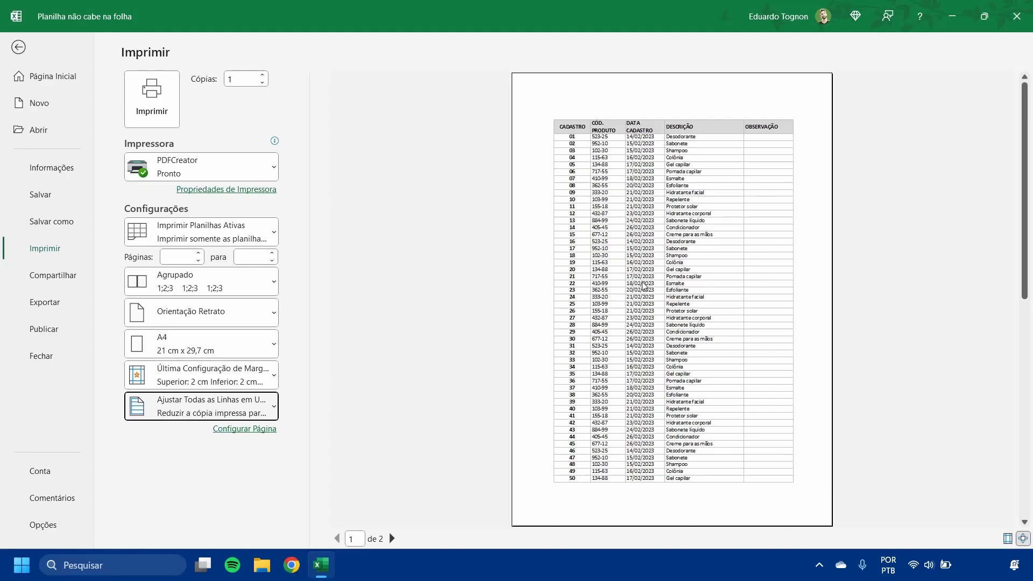
left_click(205, 407)
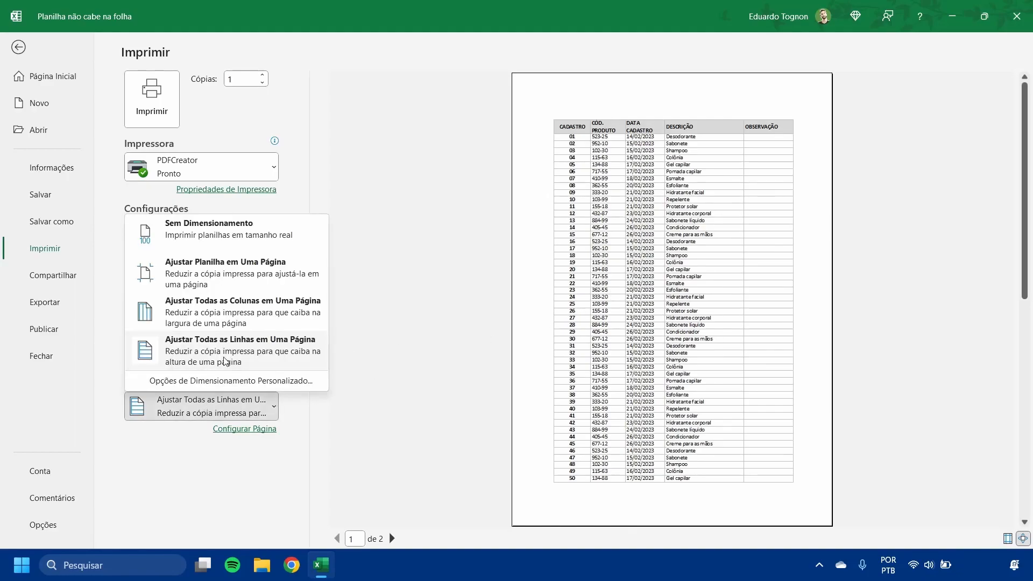
left_click(245, 355)
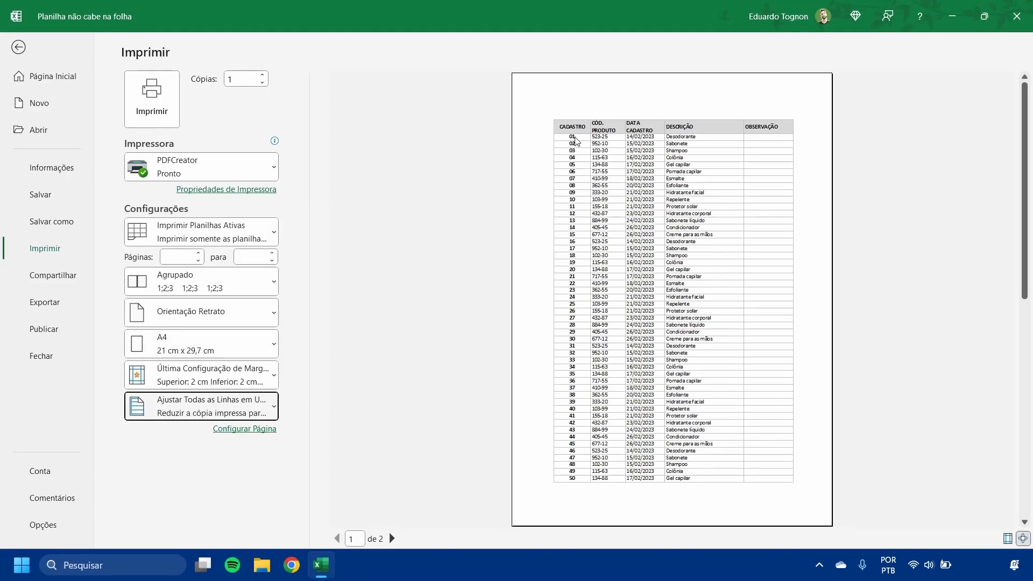
left_click(392, 538)
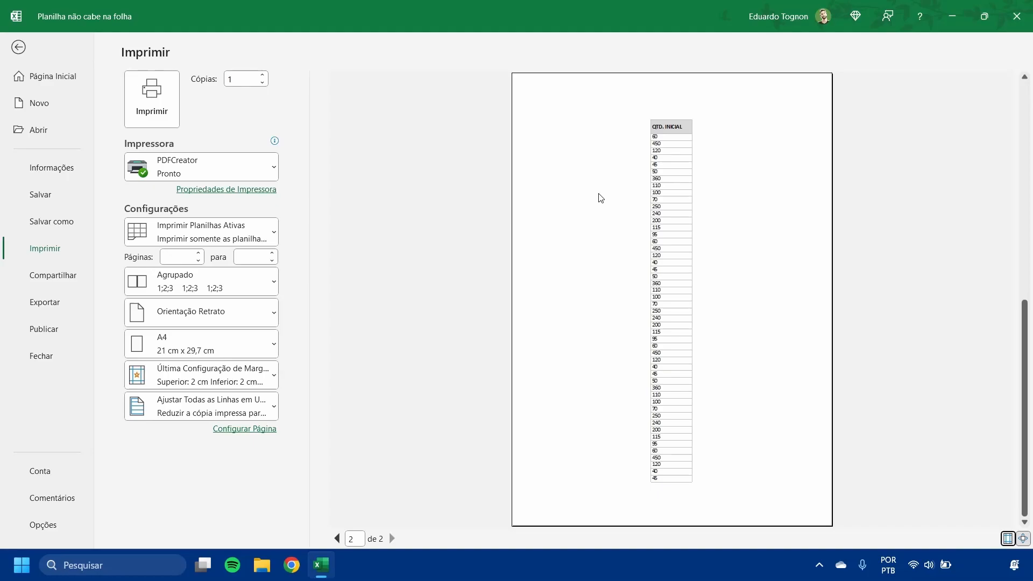
- Try the Ajustar Planilha em Uma Página scaling in the print settings and return to the worksheet
left_click(221, 411)
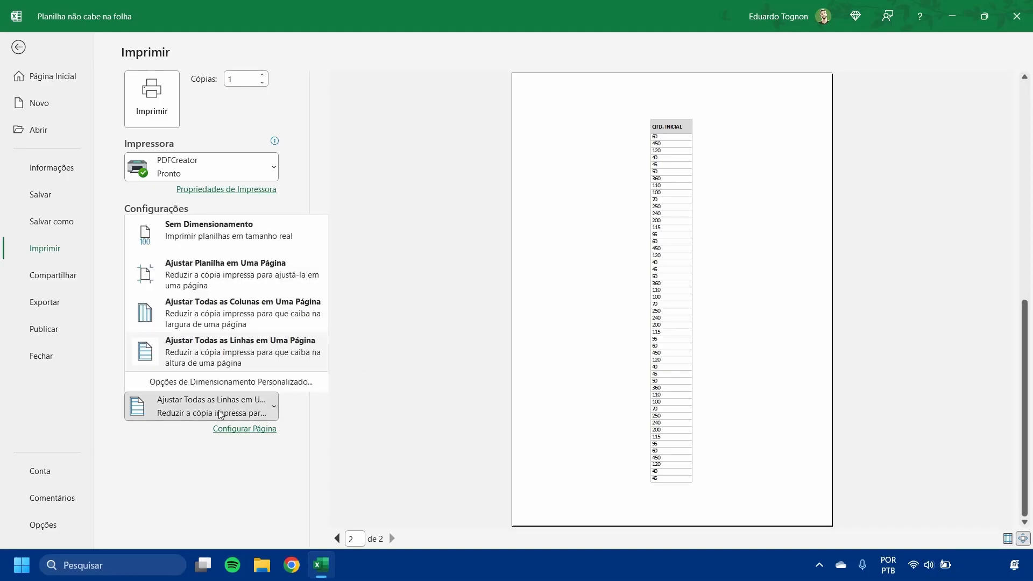
left_click(219, 277)
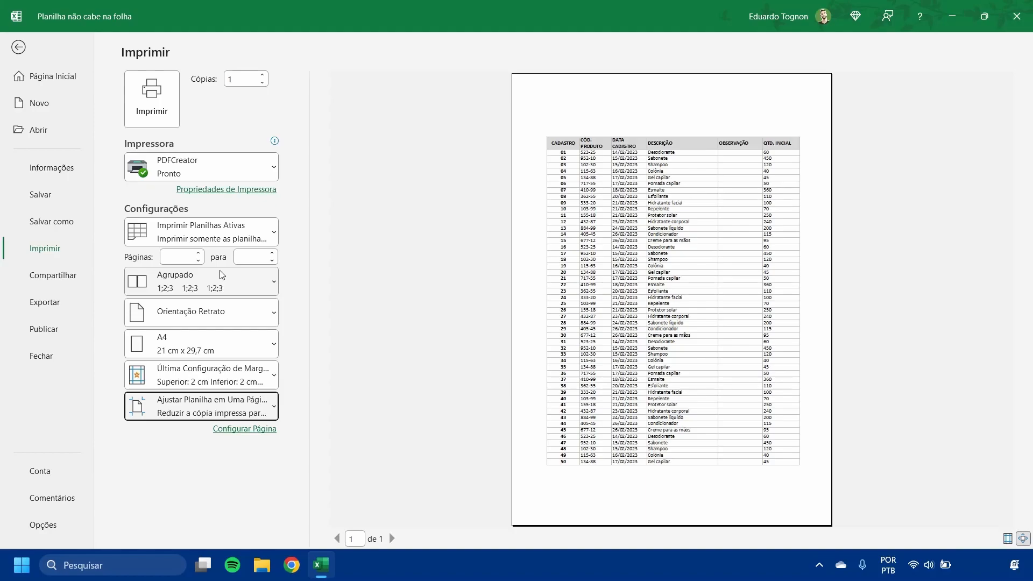
left_click(18, 48)
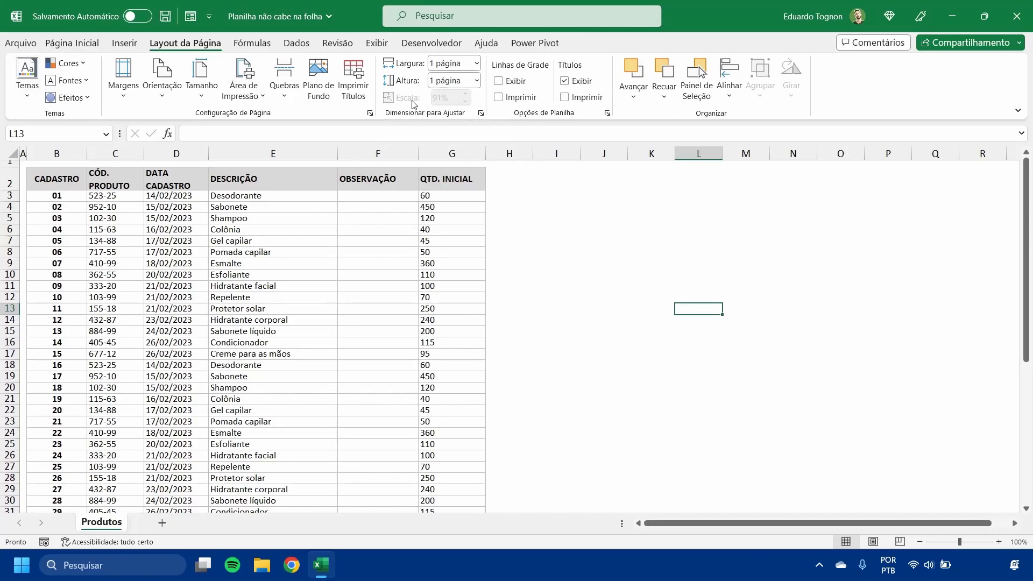
- Reset both the print scaling width and height to Automática on the worksheet
left_click(476, 64)
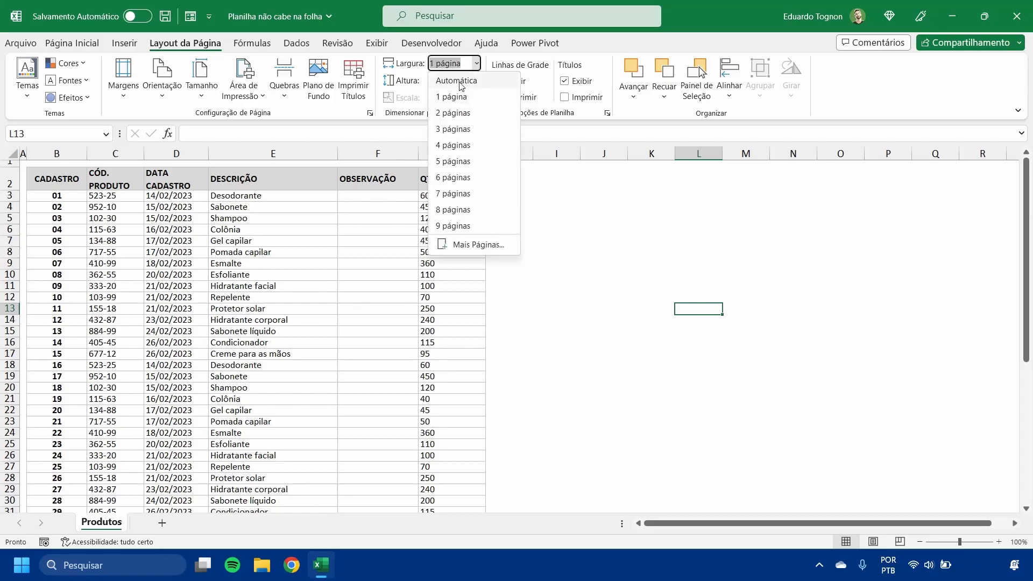
left_click(461, 88)
left_click(476, 81)
left_click(457, 93)
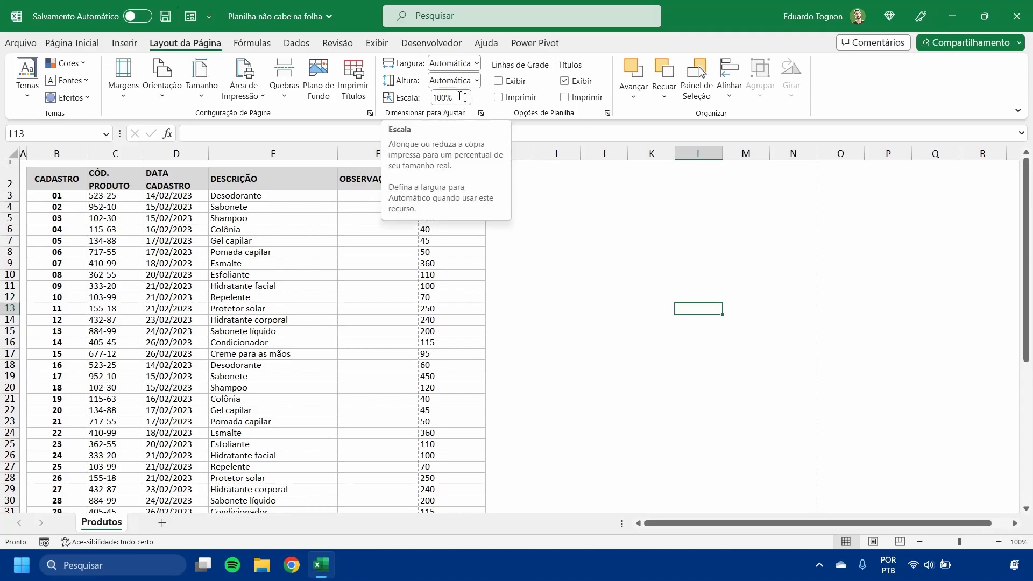
- Check both pages of the table in the print preview and return to the worksheet
left_click(245, 329)
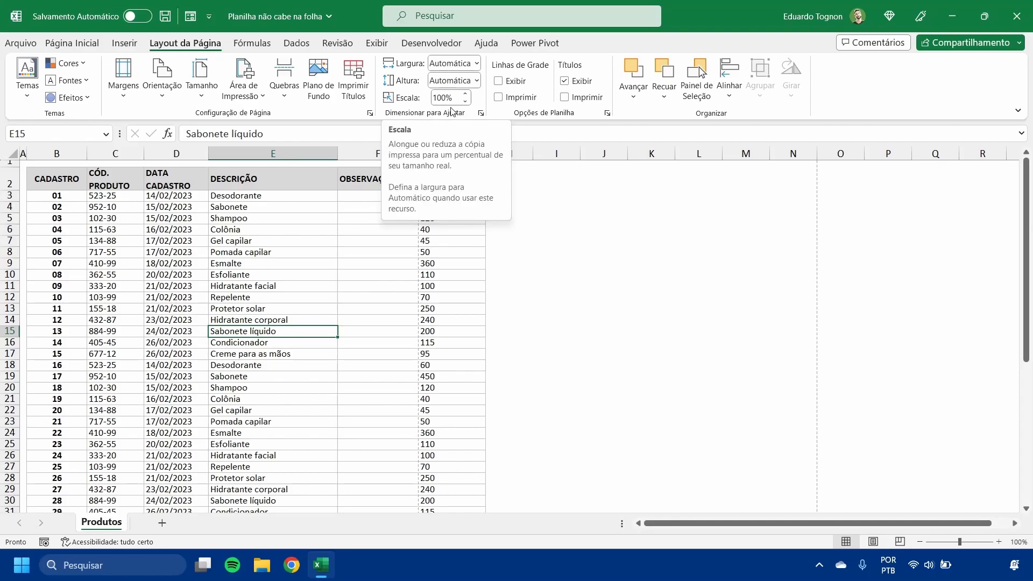
left_click(20, 43)
left_click(46, 249)
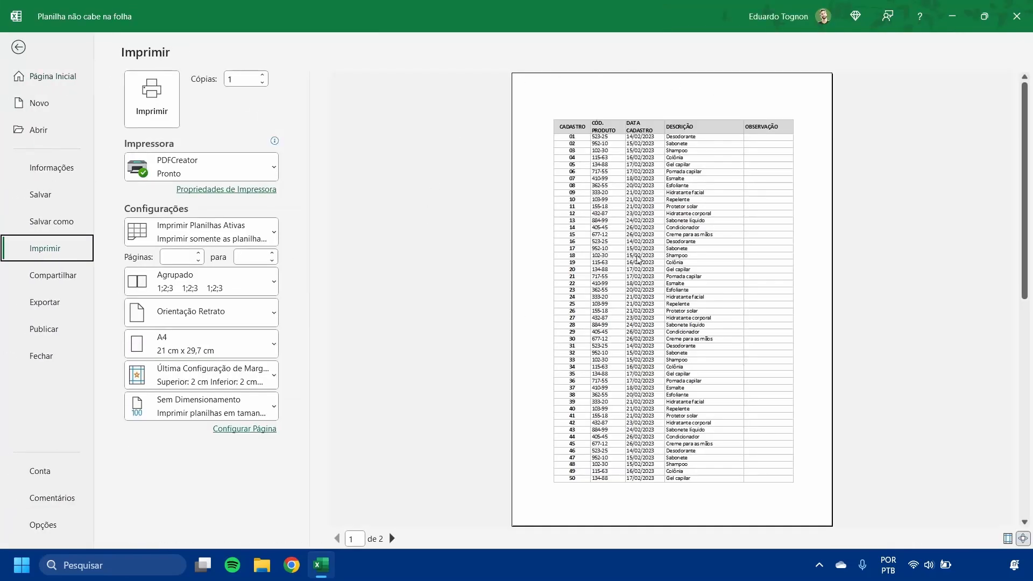
left_click(391, 539)
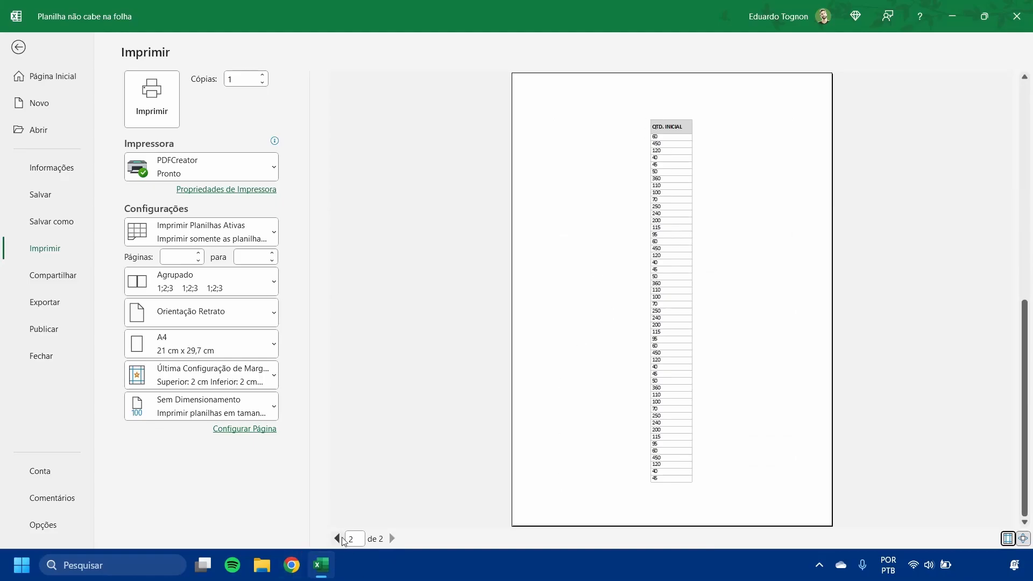
left_click(338, 539)
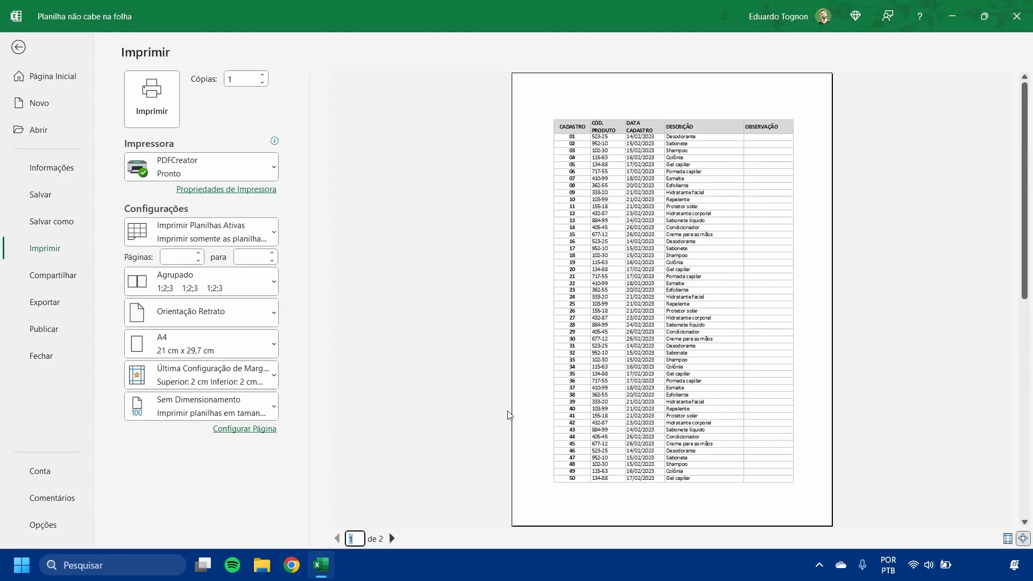
left_click(19, 47)
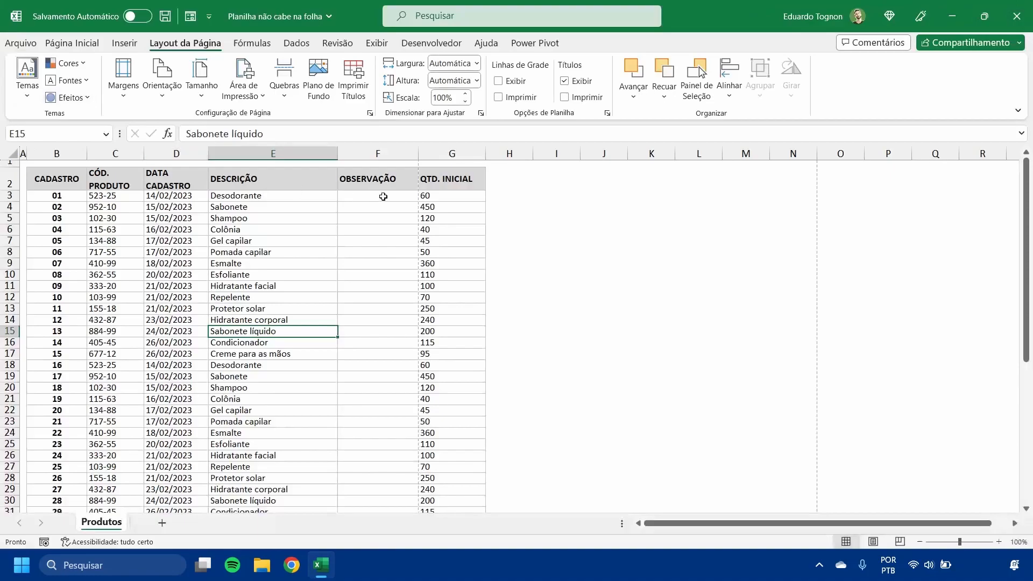
- Set the print scale to 85%, check the print preview, and return to the worksheet
left_click(441, 98)
key("BackSpace")
type("85")
key("Return")
left_click(20, 43)
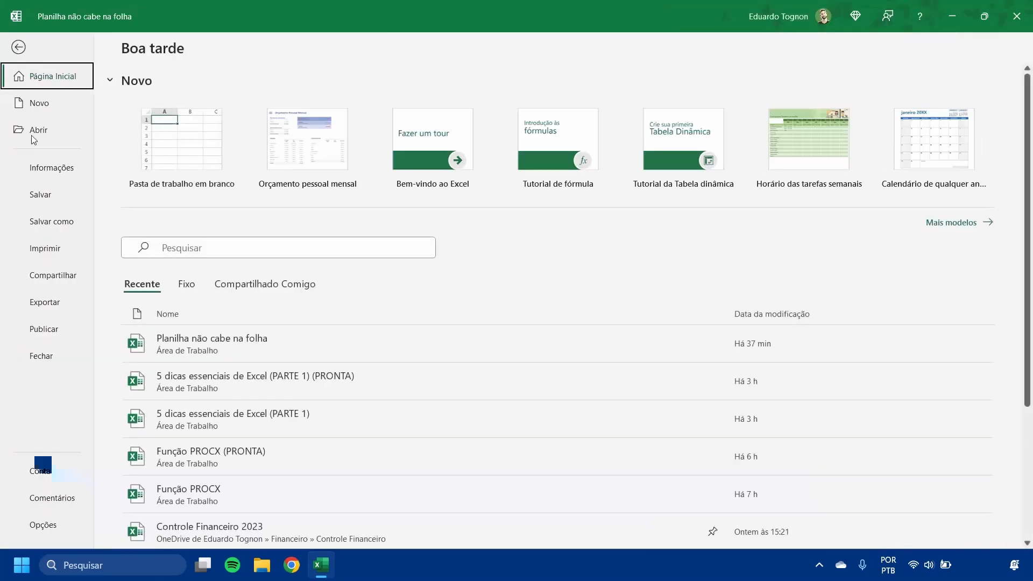
left_click(48, 244)
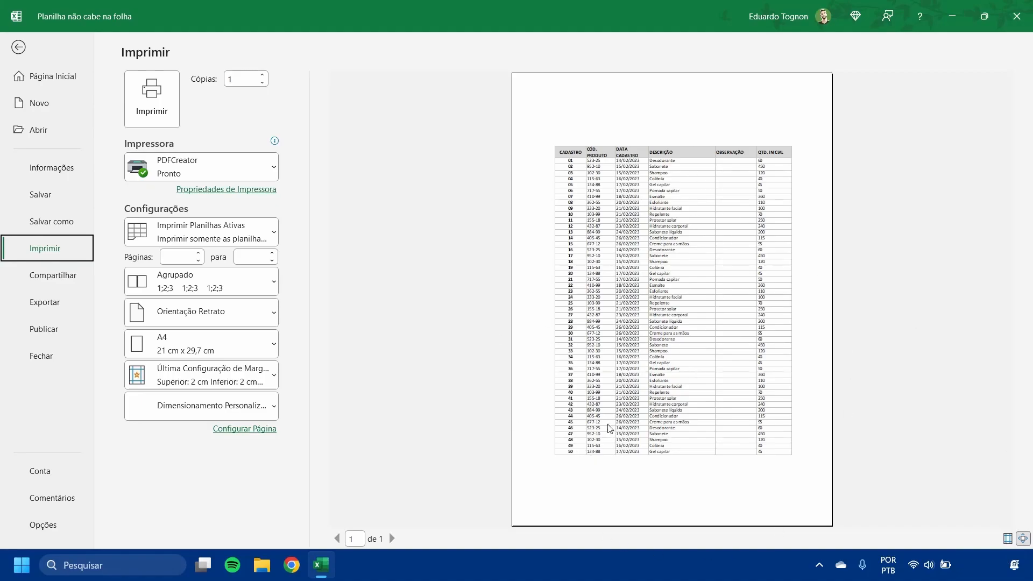
left_click(17, 49)
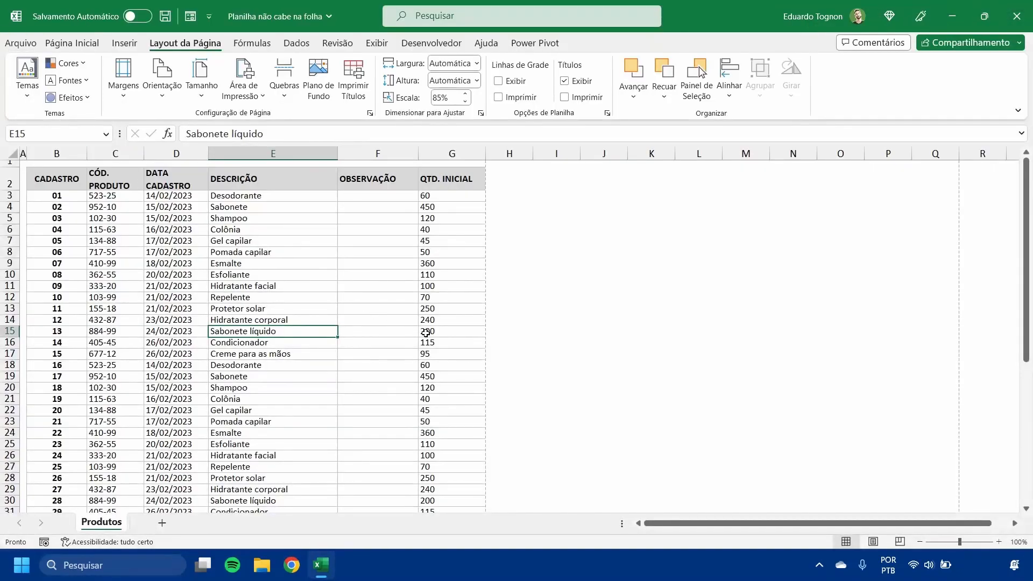
left_click(34, 180)
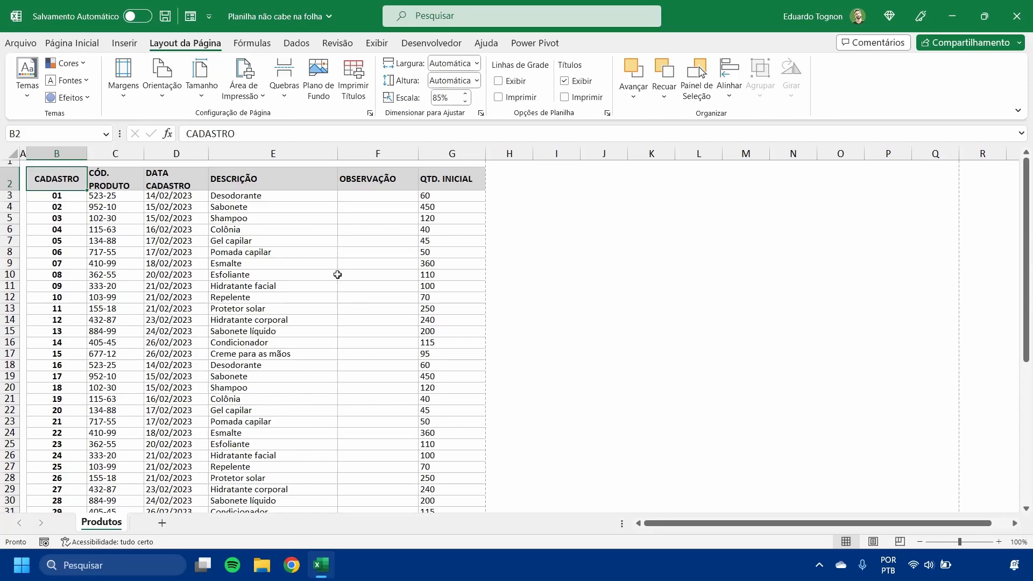
left_click_drag(65, 177, 433, 178)
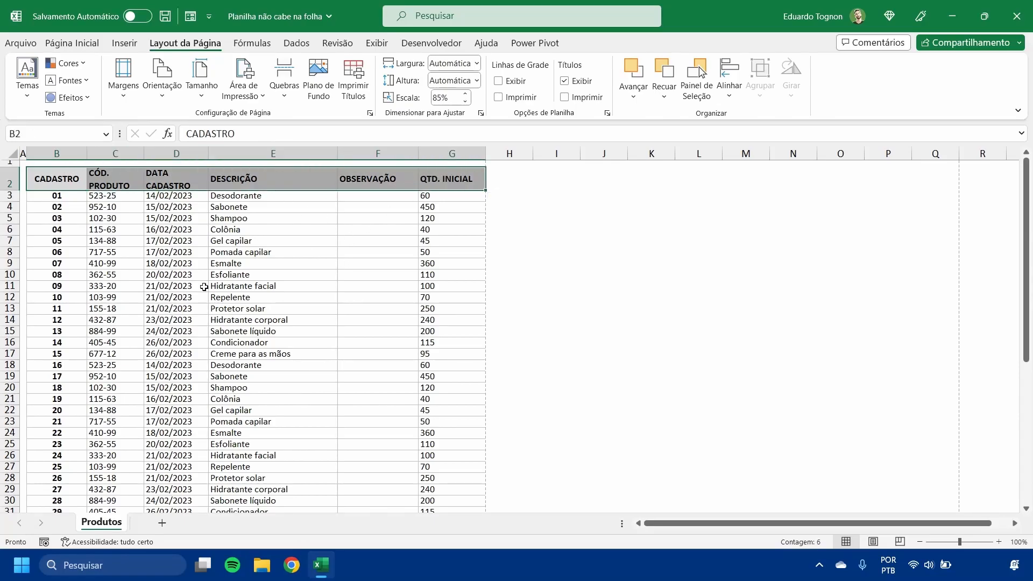
- Copy the product rows B23:G52 and paste them directly below the table, starting at cell B53
scroll(102, 275, "down", 1)
scroll(94, 261, "up", 1)
scroll(60, 199, "down", 8)
scroll(64, 229, "down", 4)
scroll(62, 226, "up", 6)
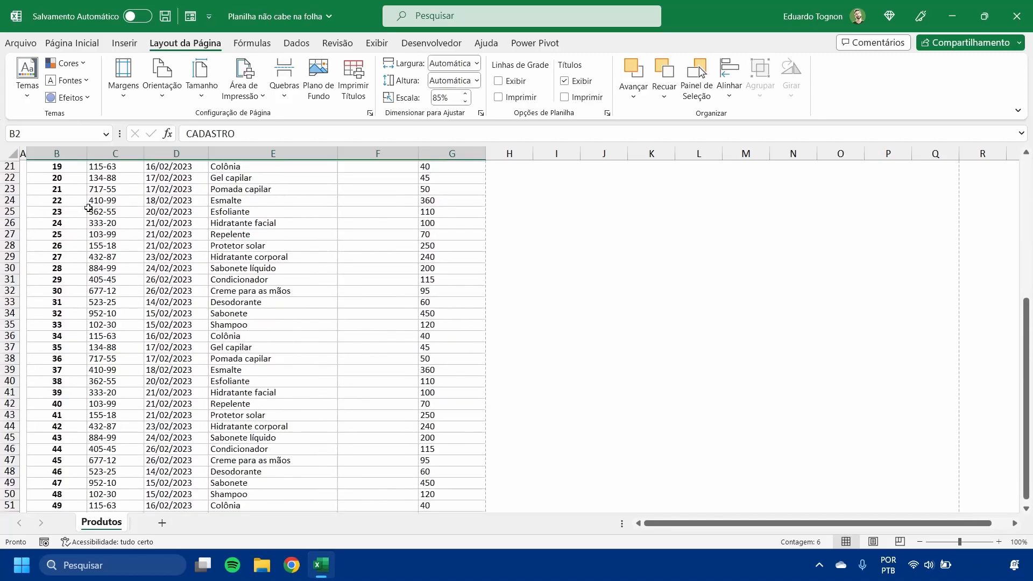
left_click_drag(58, 228, 433, 491)
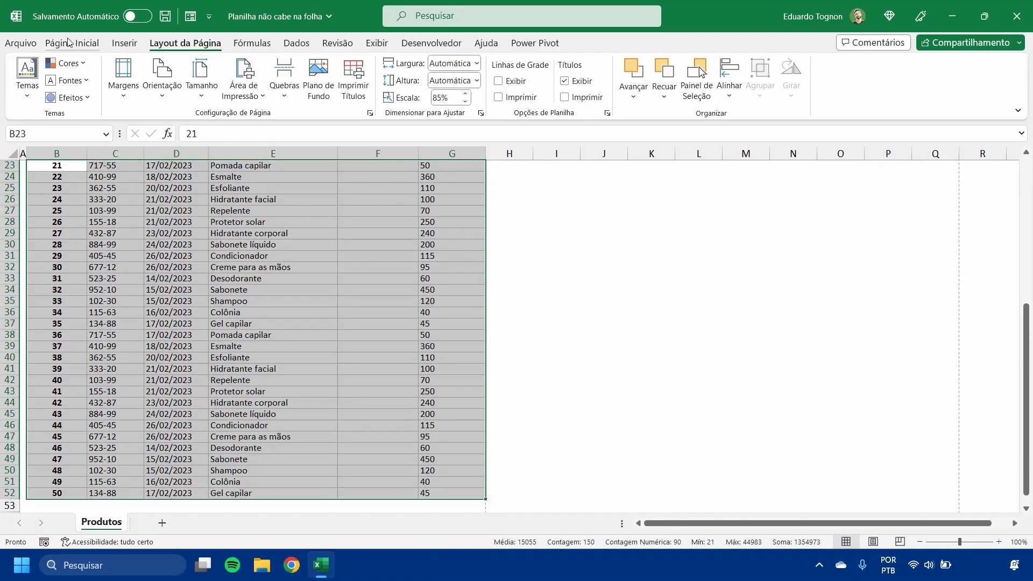
left_click(72, 43)
left_click(97, 82)
scroll(117, 276, "down", 8)
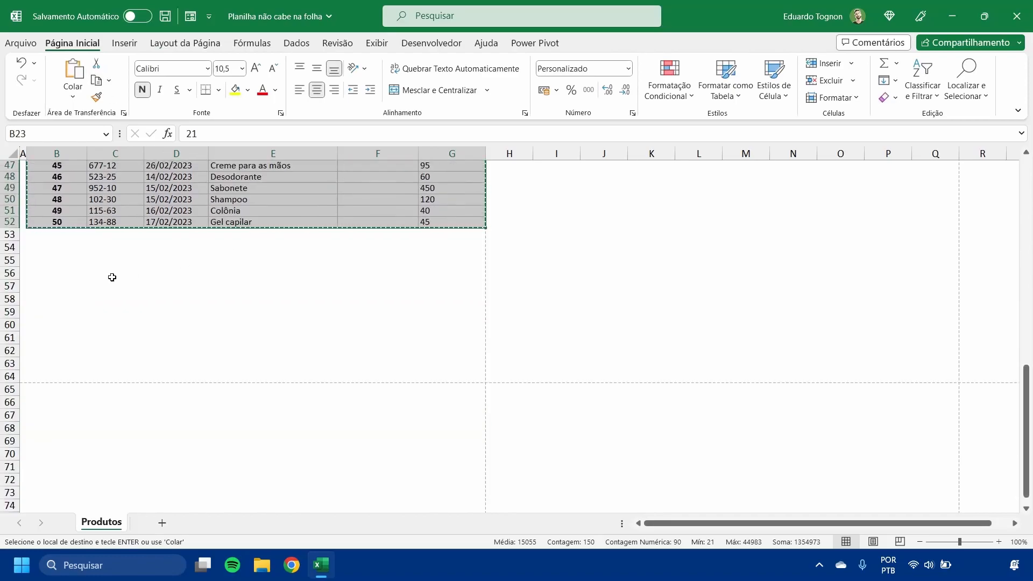
left_click(57, 234)
left_click(66, 72)
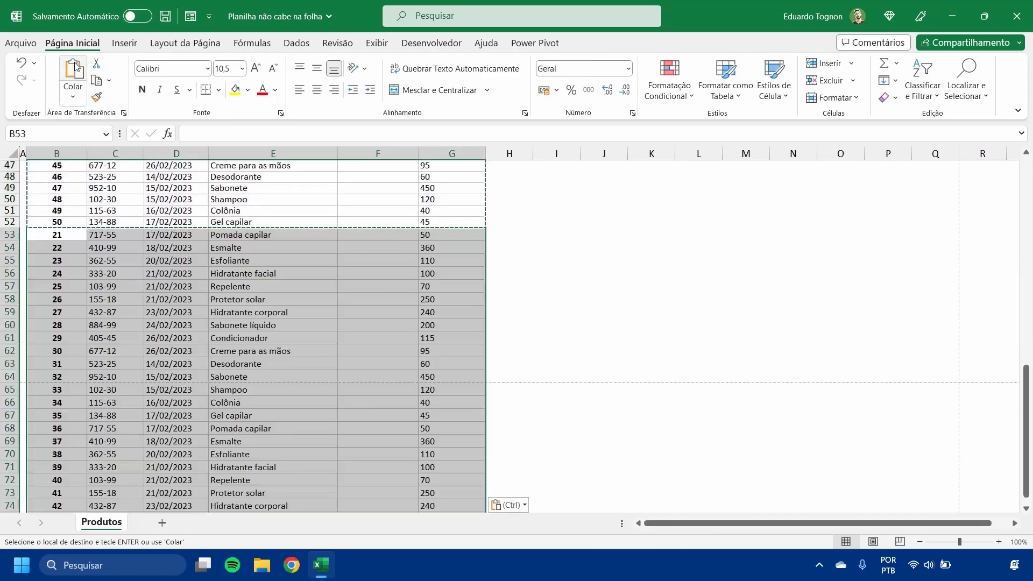
left_click(300, 334)
scroll(300, 334, "up", 15)
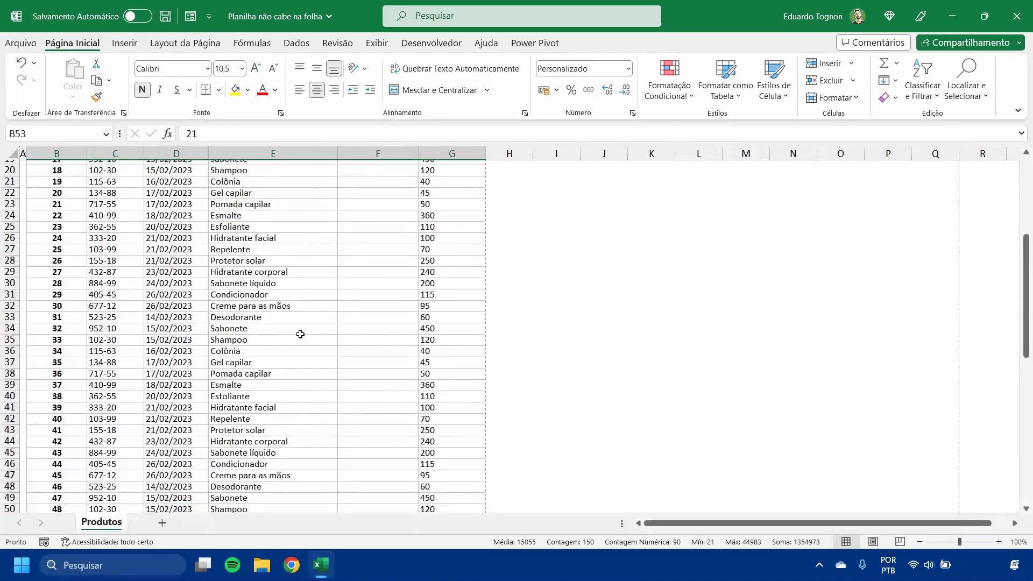
- Check both pages of the extended table in the print preview
left_click(234, 317)
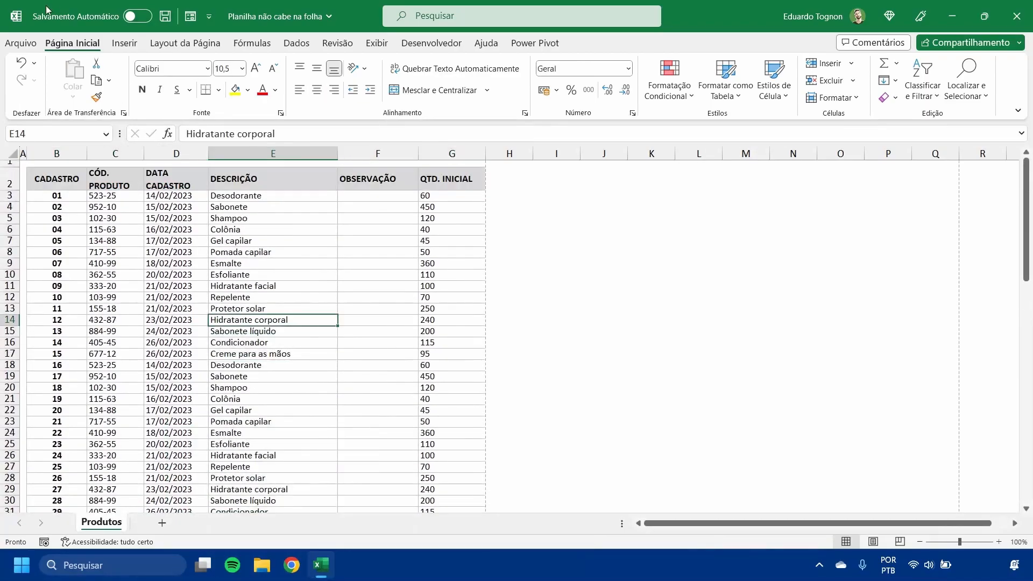
left_click(28, 43)
left_click(33, 250)
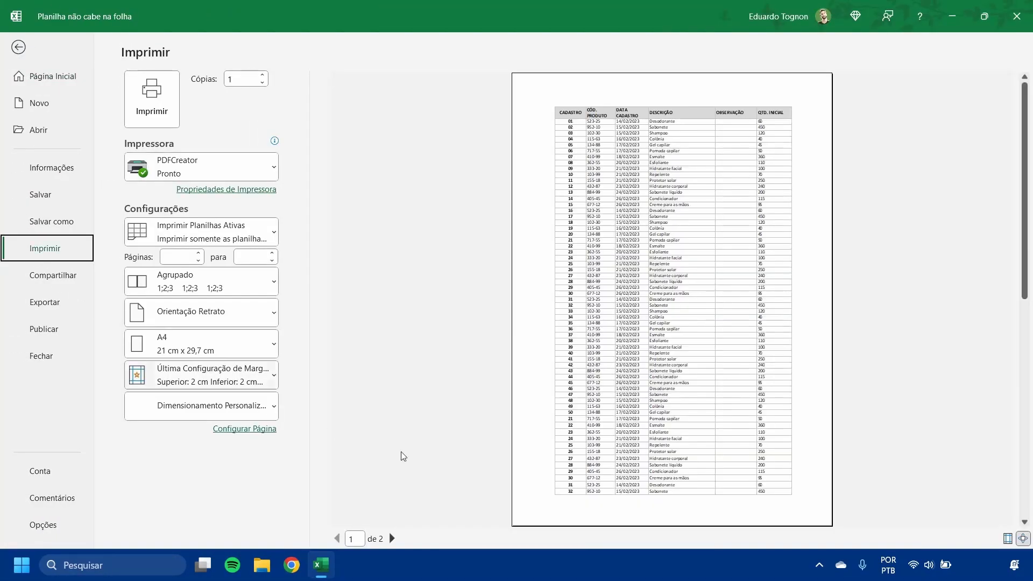
left_click(392, 538)
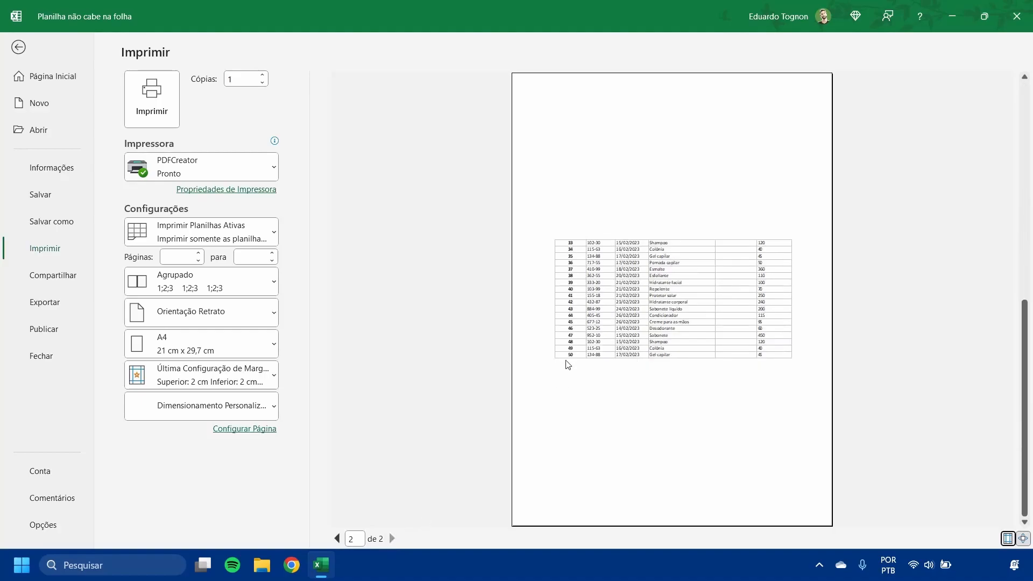
left_click(336, 538)
left_click(393, 539)
- Turn off vertical centering on the page in the page setup margins, keeping horizontal centering on
left_click(251, 430)
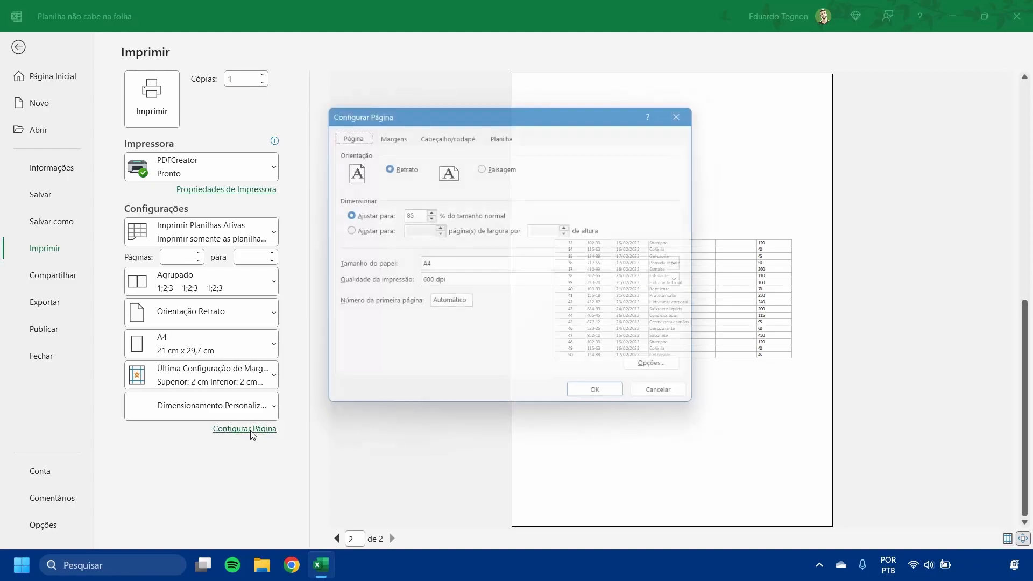
left_click(388, 132)
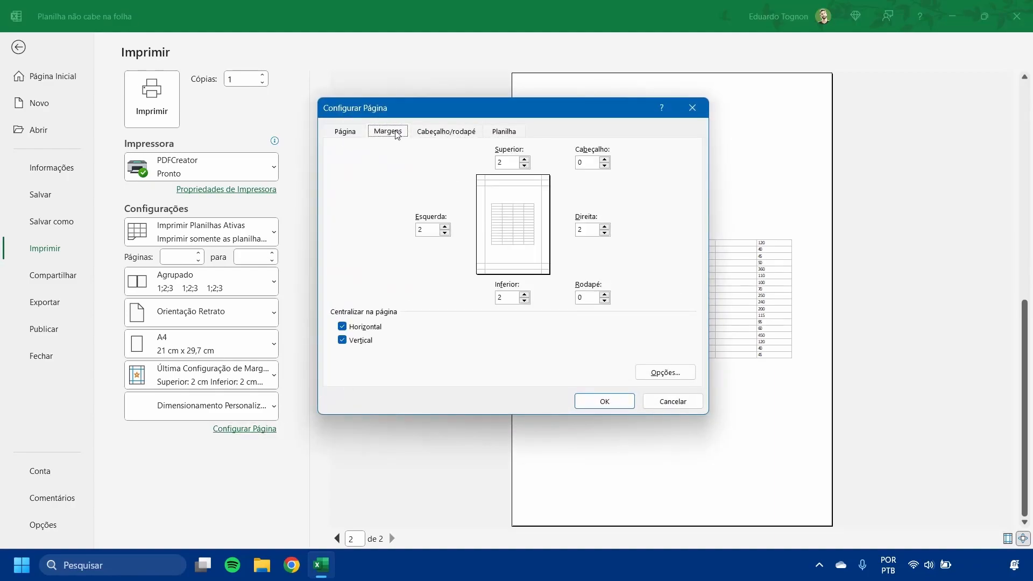
left_click_drag(437, 110, 259, 95)
left_click(164, 325)
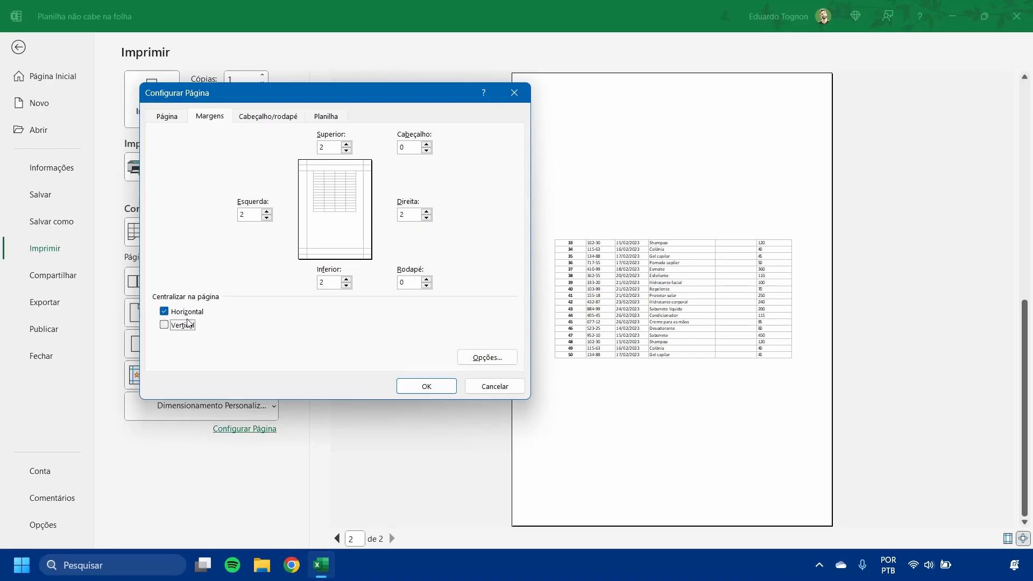
left_click(426, 386)
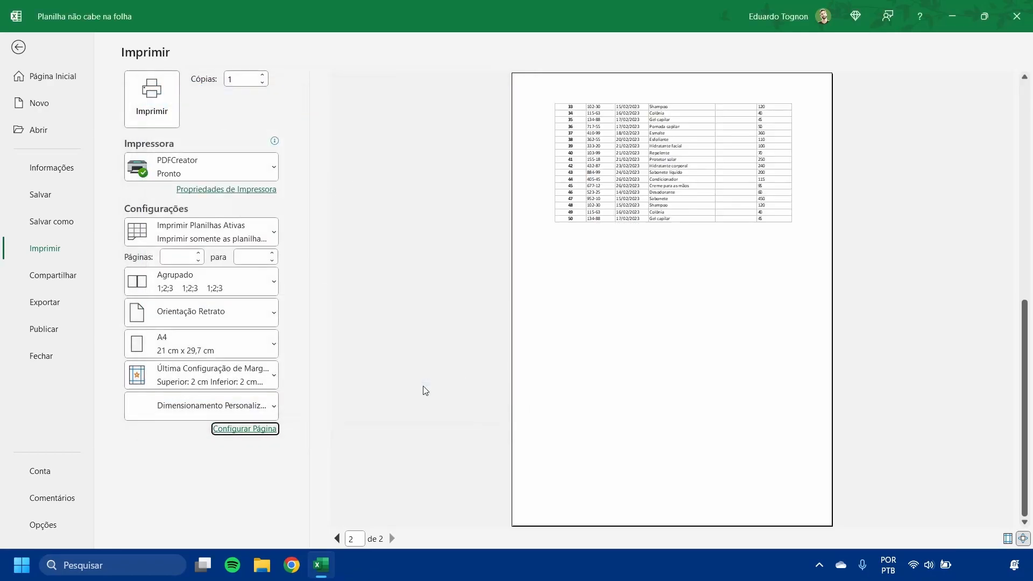
- Review the first and second pages in the preview with the new vertical alignment and return to the worksheet
left_click(337, 540)
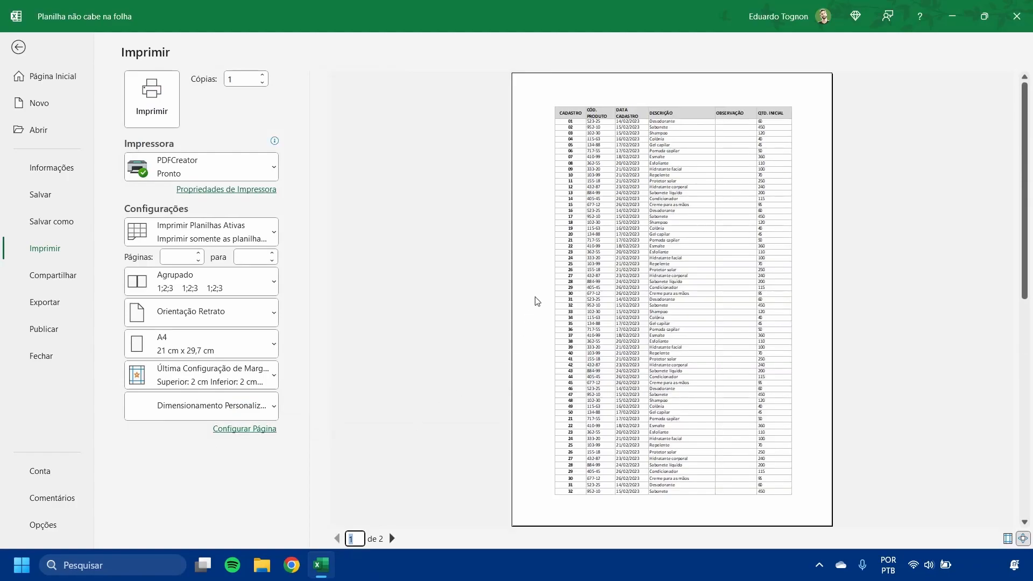
left_click(392, 538)
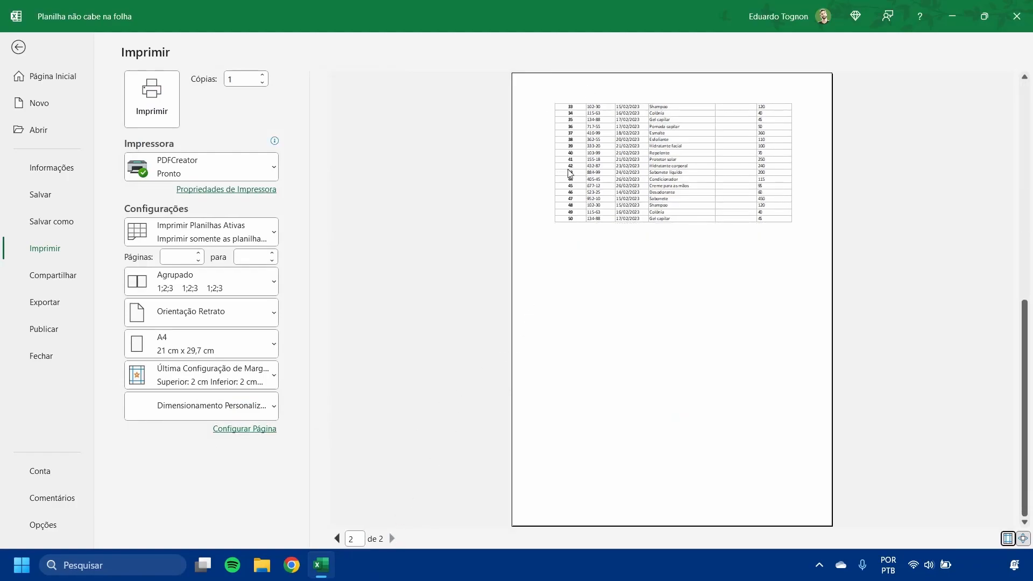
left_click(20, 47)
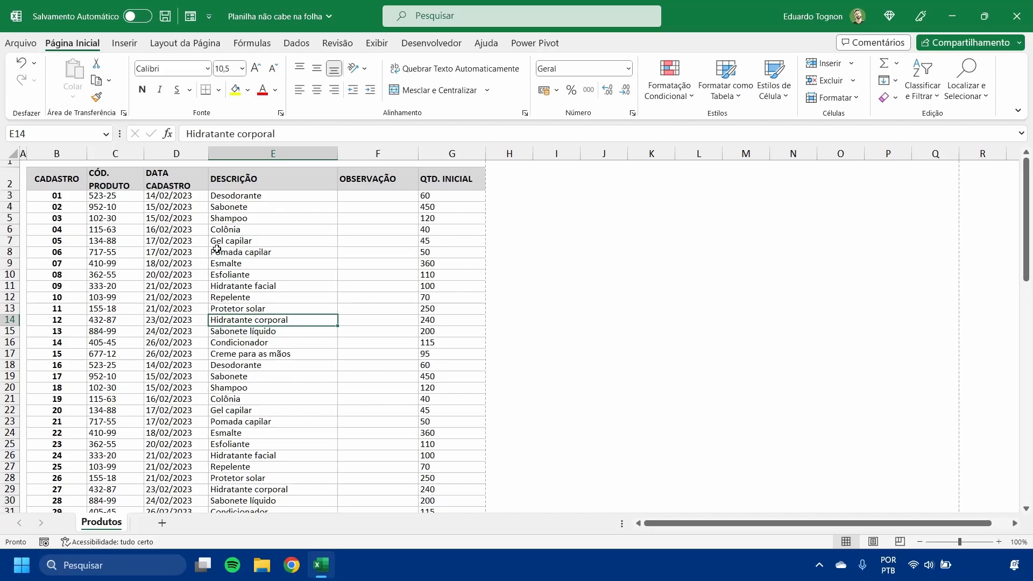
- Set row 2, the table header, as the row to repeat at the top of every printed page
left_click_drag(39, 177, 443, 182)
left_click(372, 242)
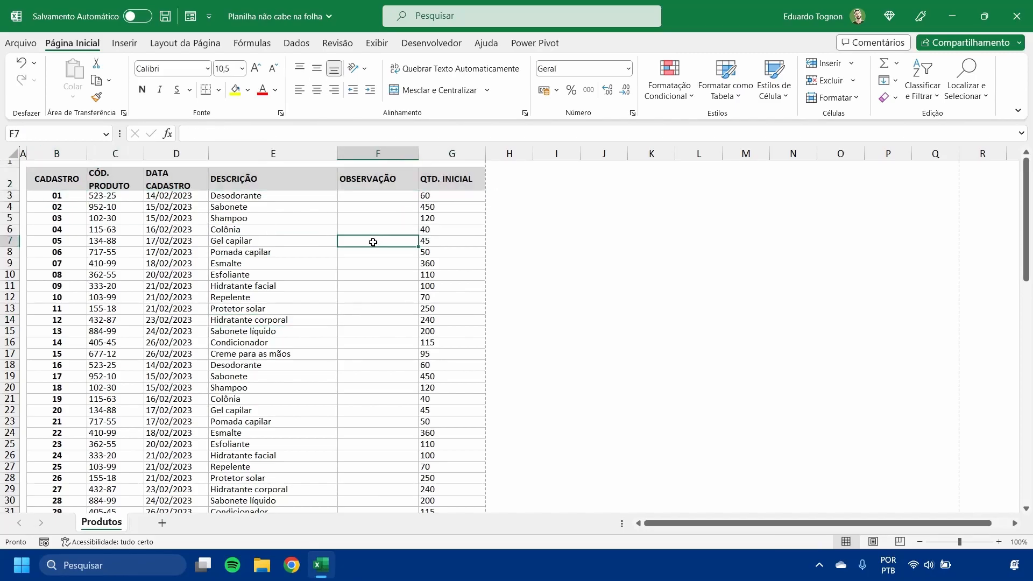
left_click(202, 46)
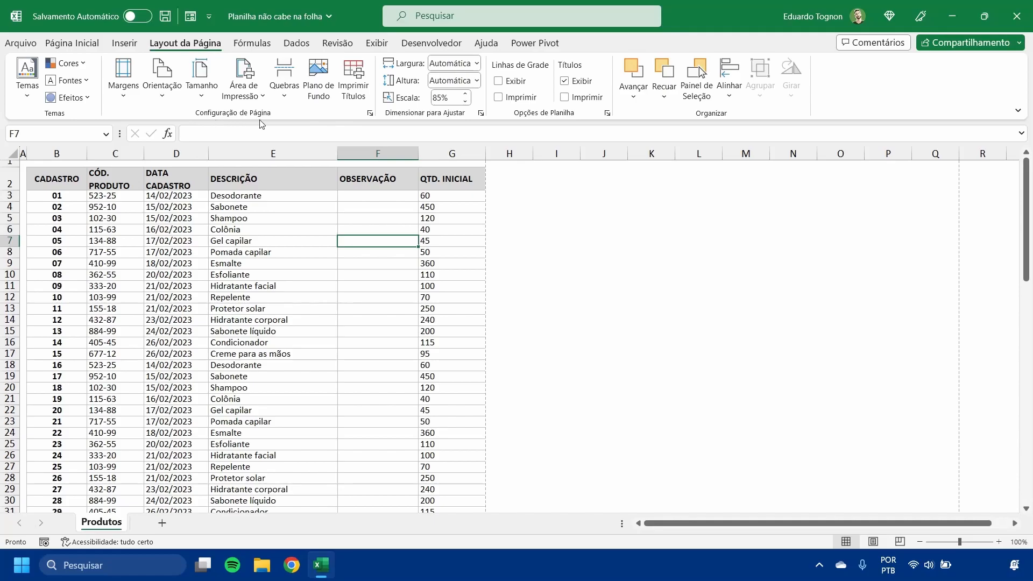
left_click(359, 79)
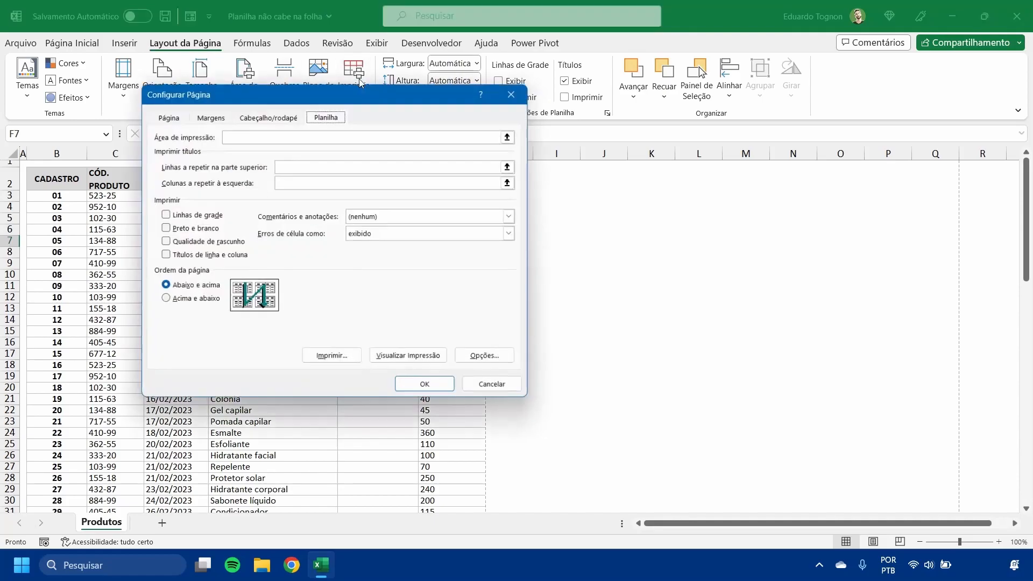
left_click_drag(293, 101, 457, 101)
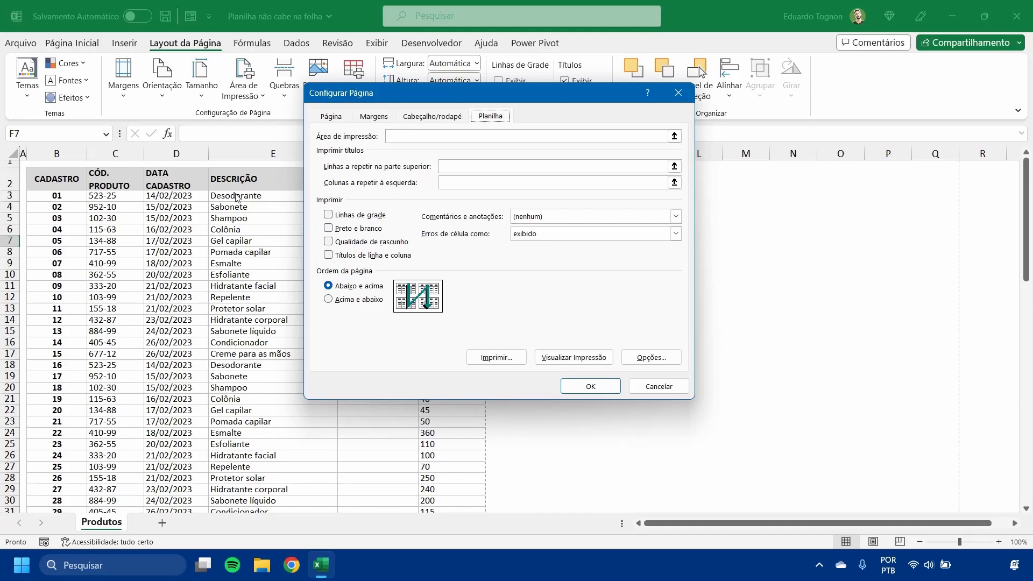
left_click(676, 169)
left_click(674, 166)
left_click(8, 181)
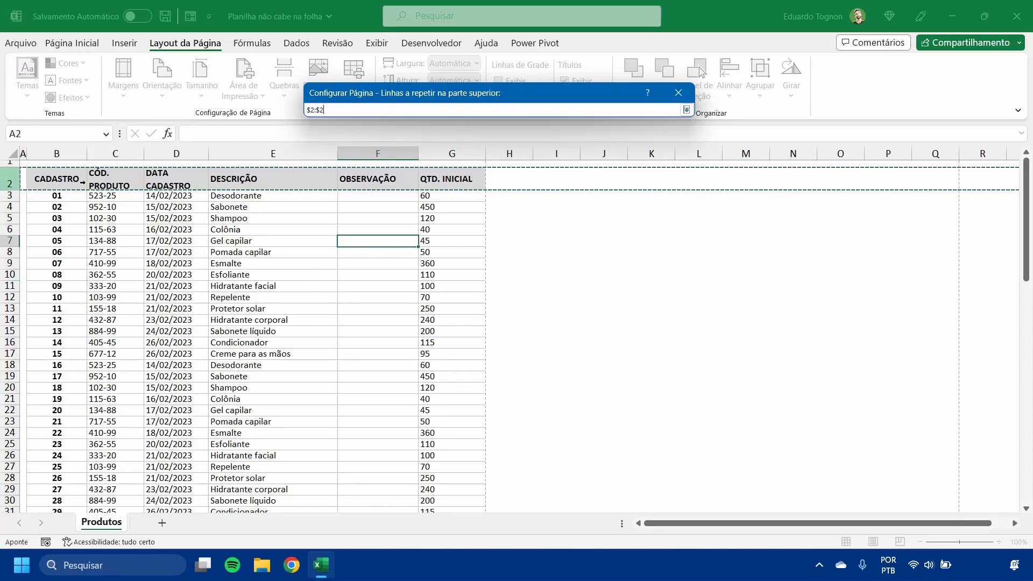
mouse_move(8, 182)
left_mouse_down()
mouse_move(2, 293)
mouse_move(7, 183)
left_mouse_up()
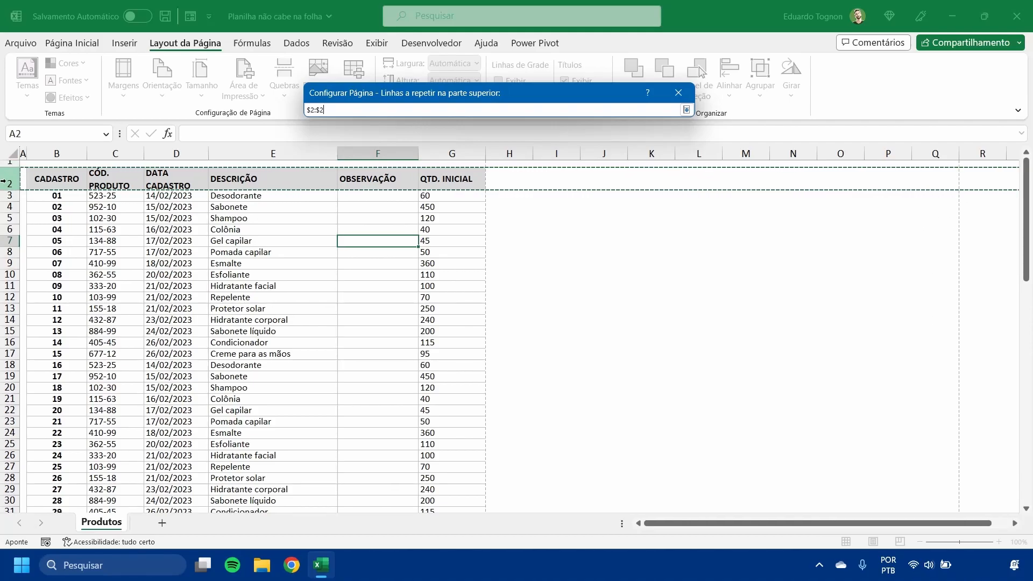
left_click(684, 112)
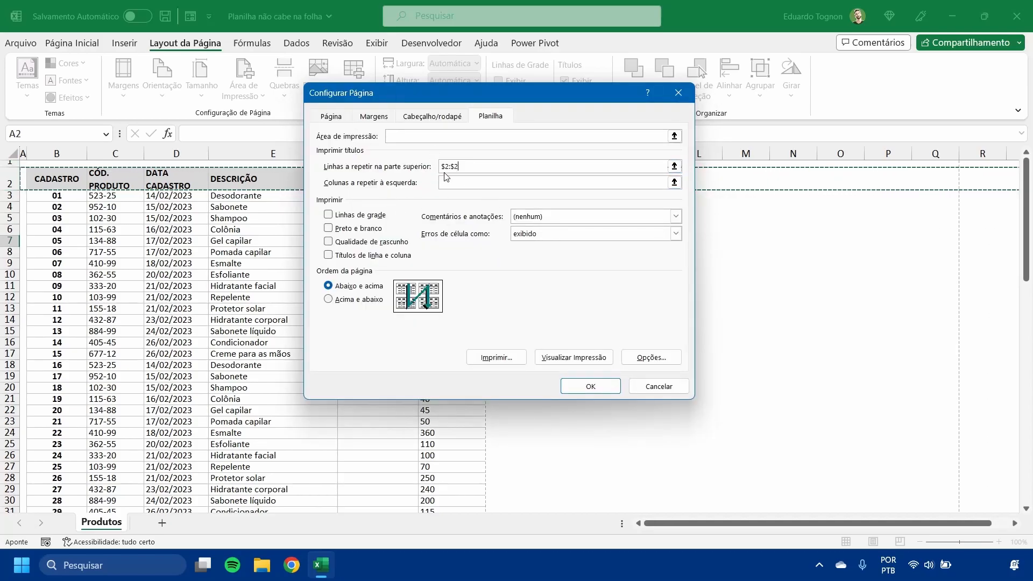
left_click(591, 388)
left_click(556, 353)
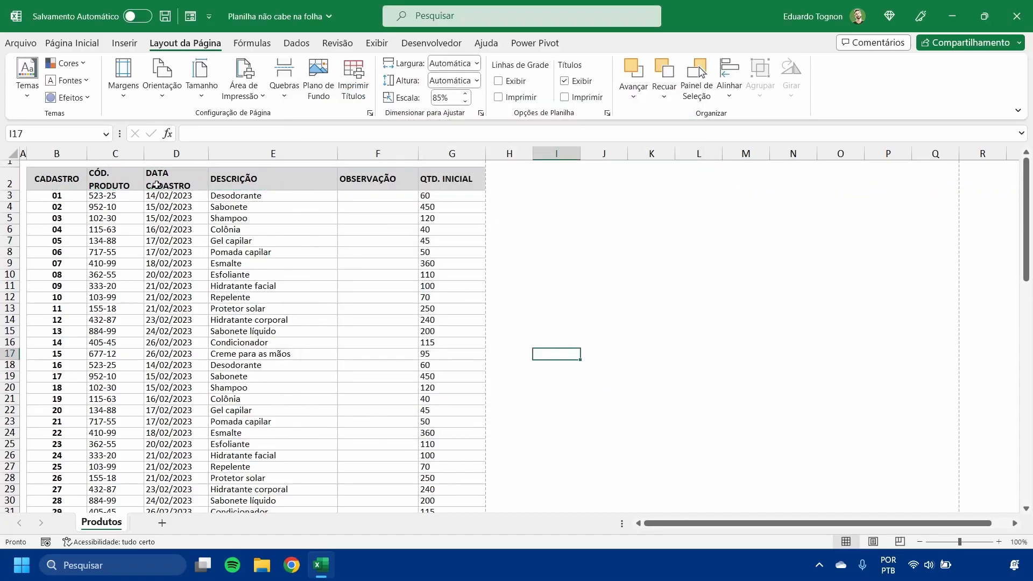
- Check the repeated header on both pages in the print preview and return to the worksheet
scroll(104, 178, "down", 20)
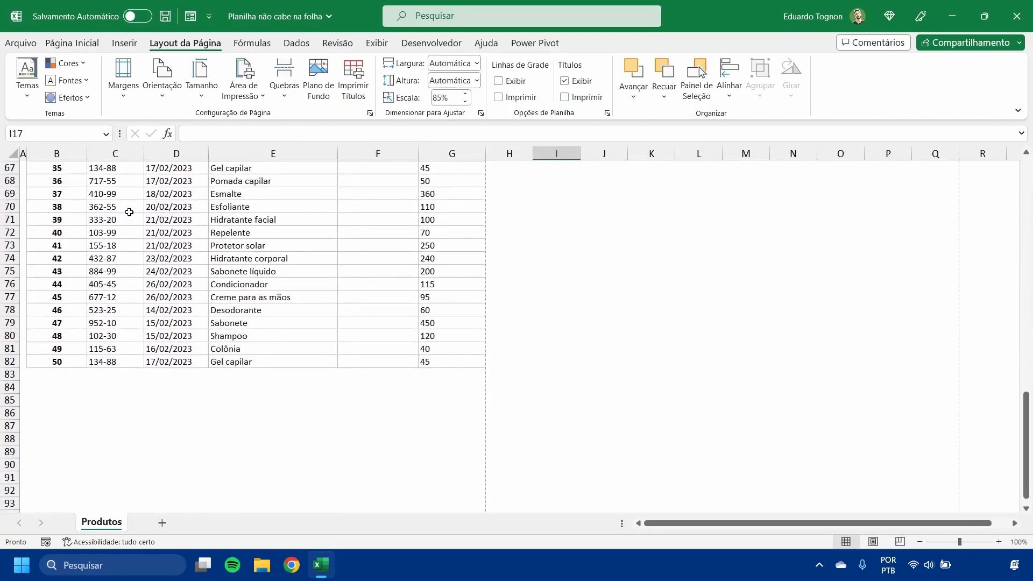
scroll(129, 212, "up", 20)
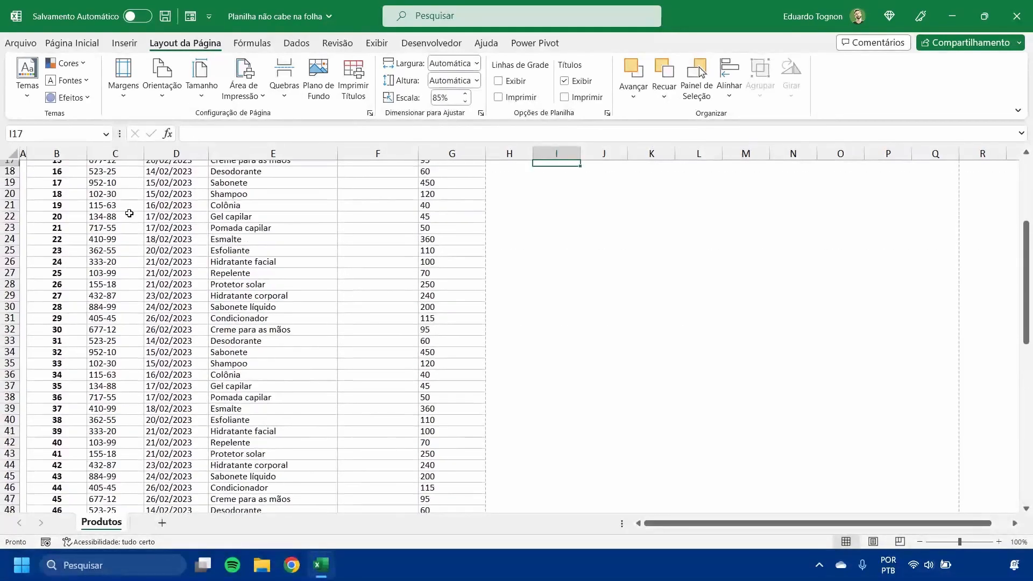
left_click(21, 43)
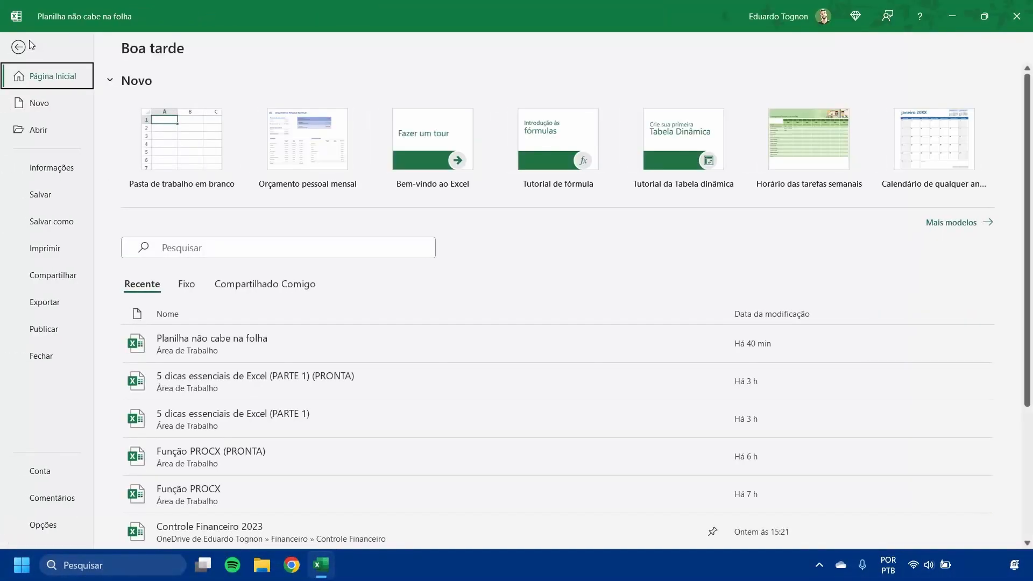
left_click(46, 248)
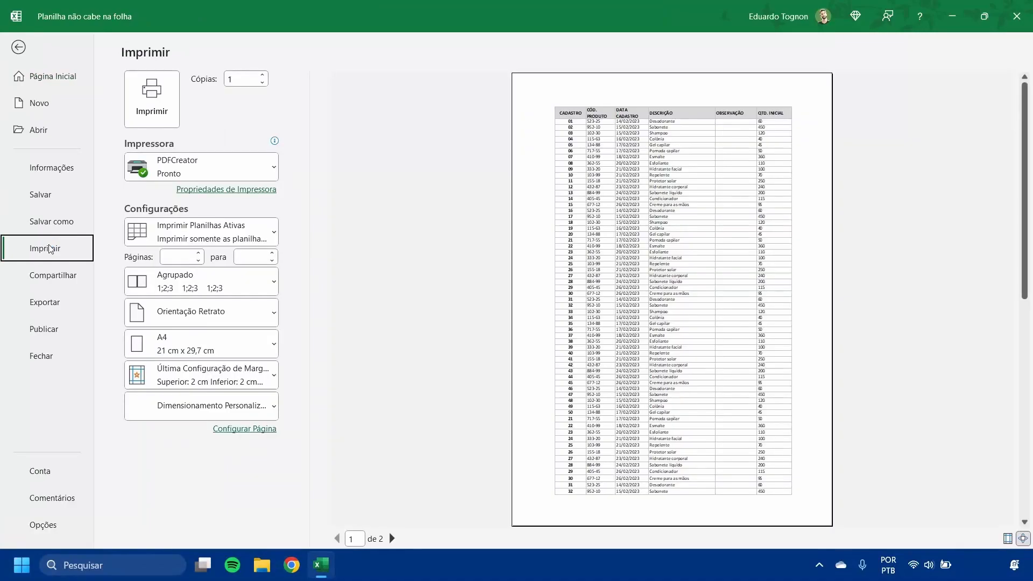
left_click(393, 538)
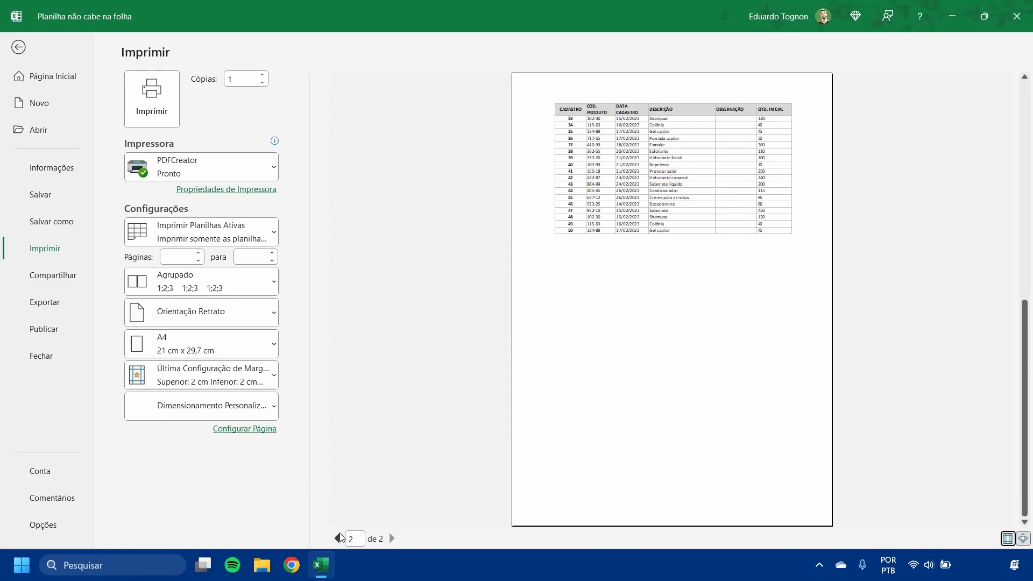
left_click(338, 538)
left_click(392, 538)
key("Escape")
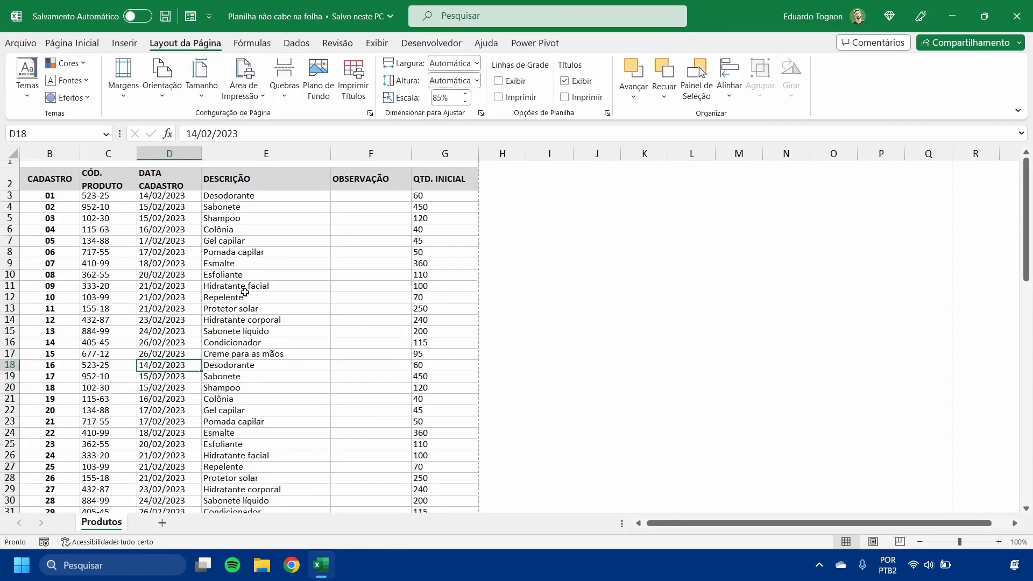
- Renumber the CADASTRO column of the pasted rows from 51 in cell B53 through 80 in cell B82
scroll(222, 266, "down", 6)
scroll(60, 282, "up", 3)
scroll(60, 282, "down", 12)
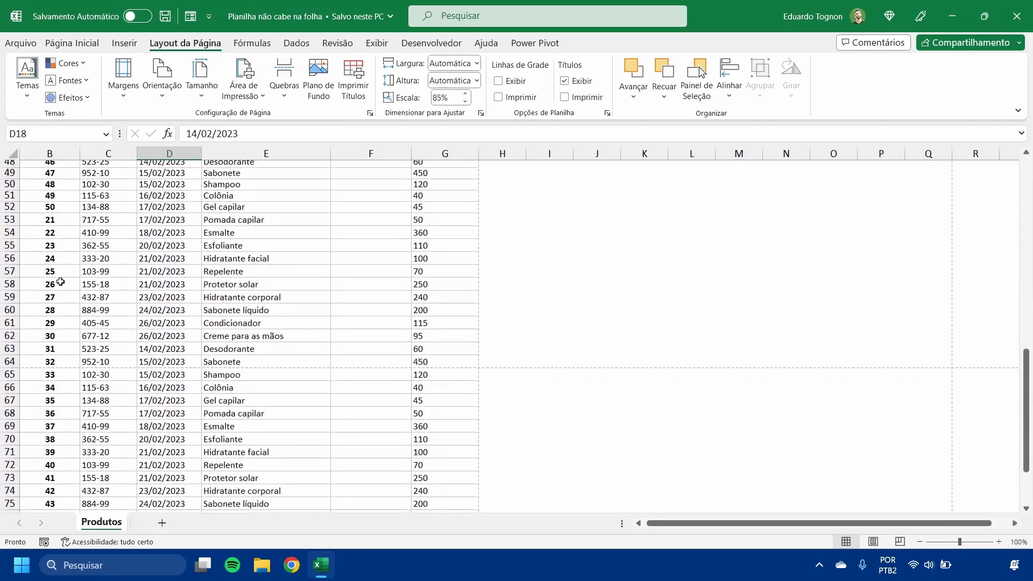
left_click(56, 219)
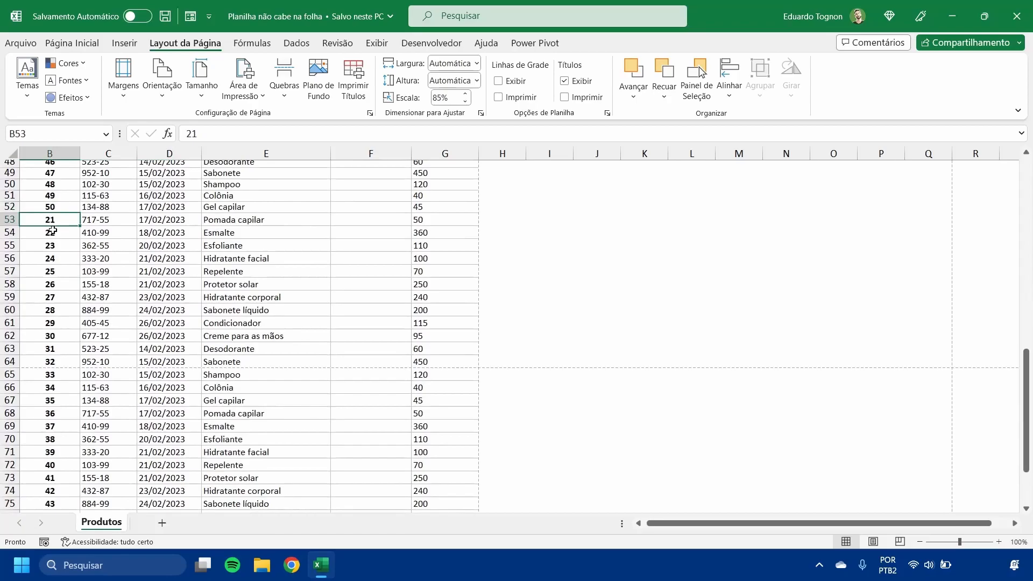
type("51")
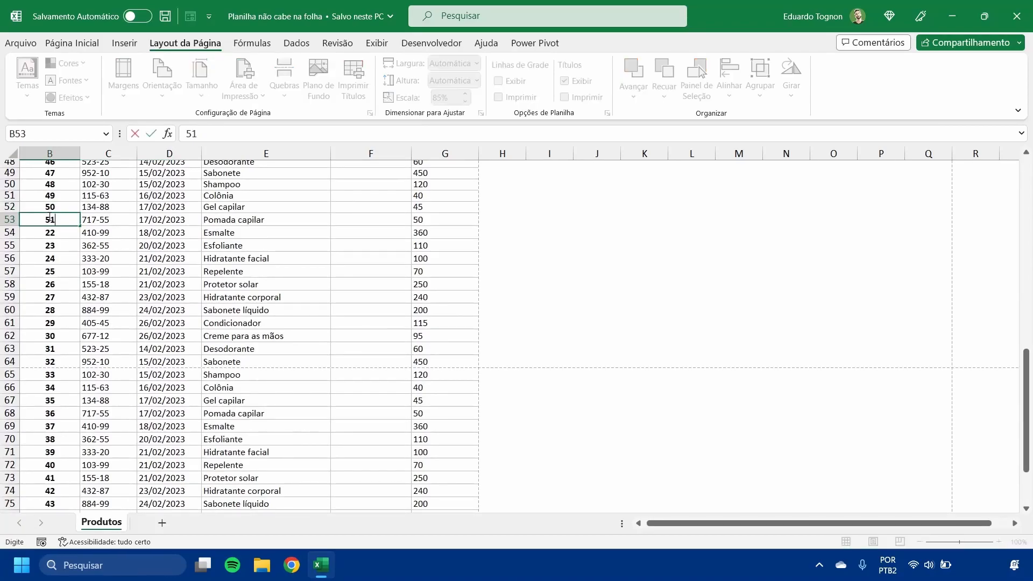
key("Return")
left_click_drag(52, 207, 64, 501)
left_click(157, 437)
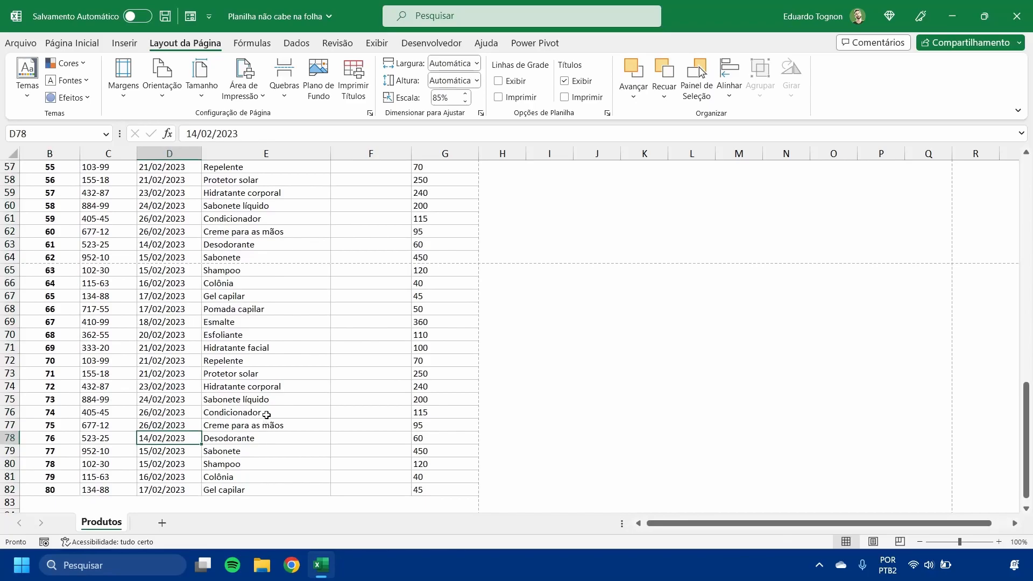
- Review how the renumbered records are divided between the two pages in the print preview and return to the worksheet
scroll(267, 416, "up", 18)
scroll(266, 415, "up", 1)
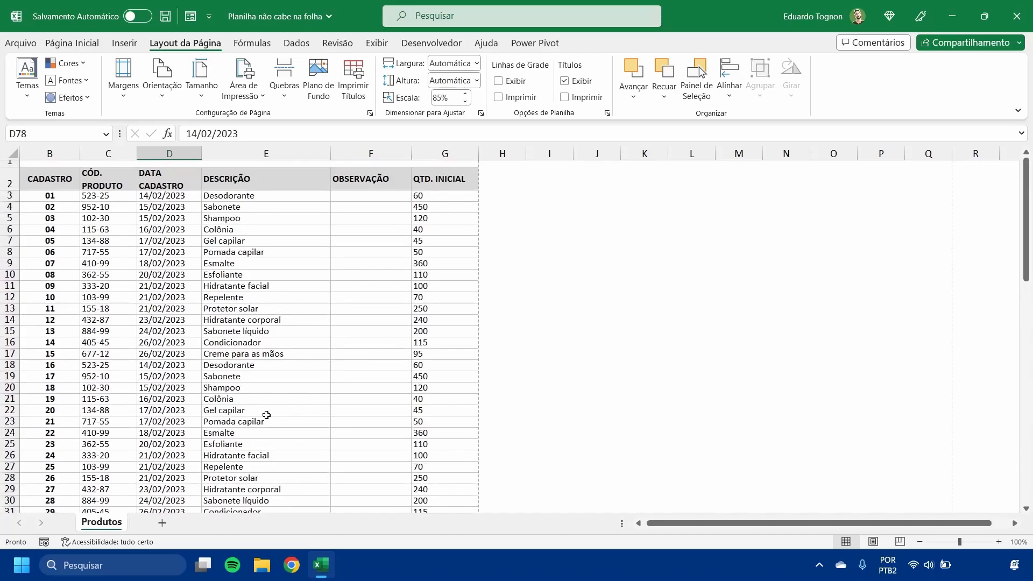
left_click(20, 44)
left_click(53, 252)
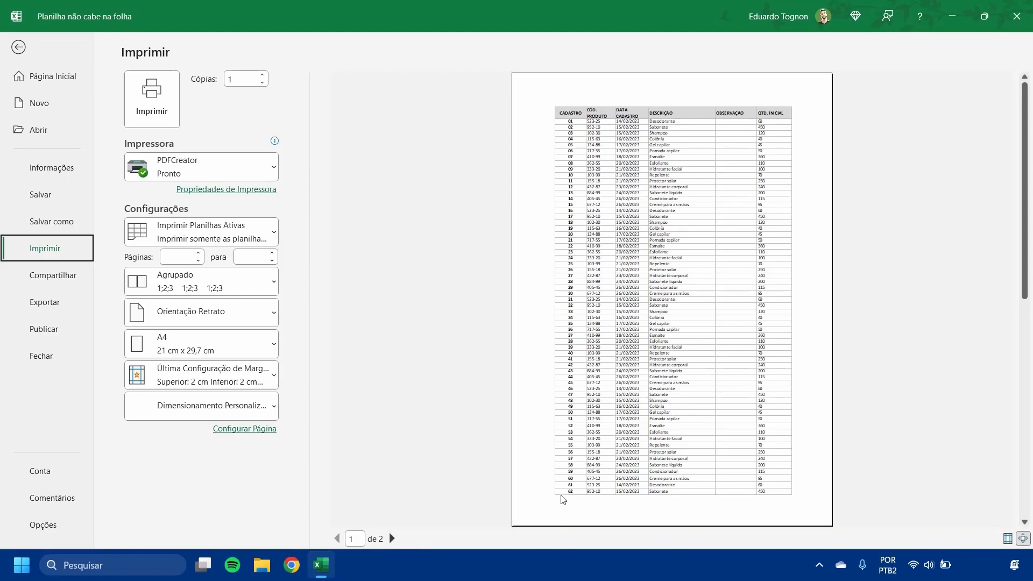
left_click(392, 538)
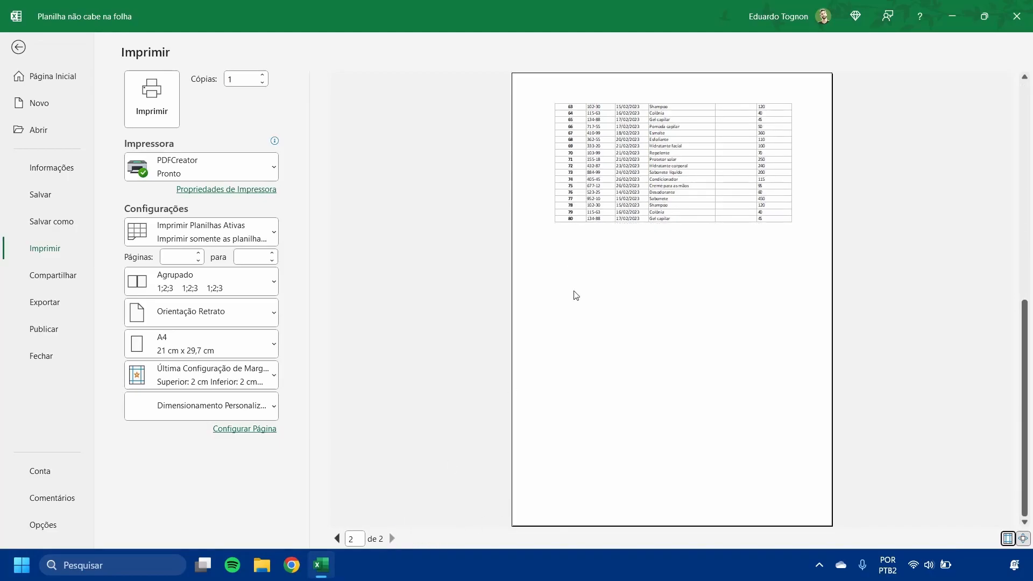
left_click(337, 538)
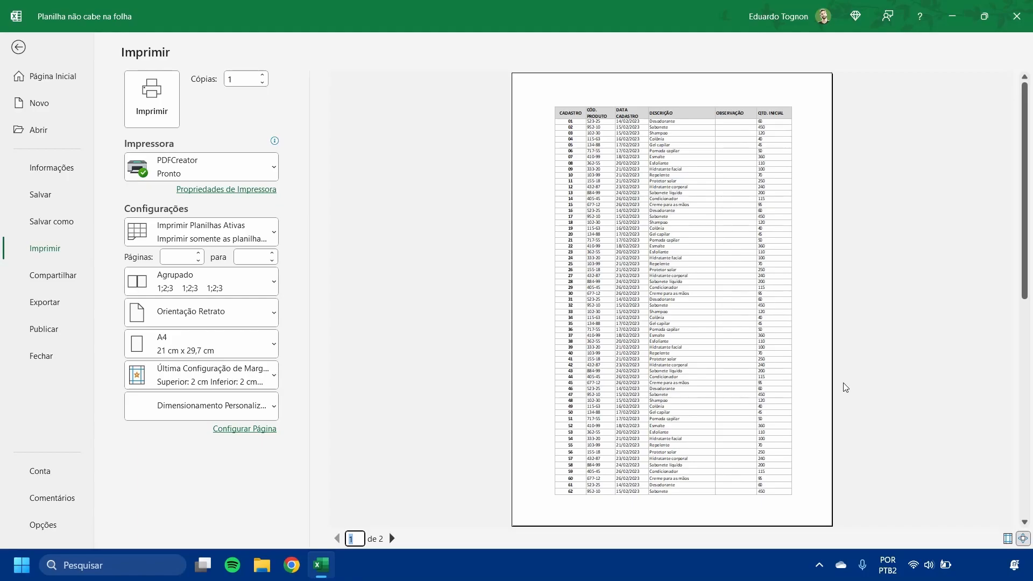
left_click(15, 48)
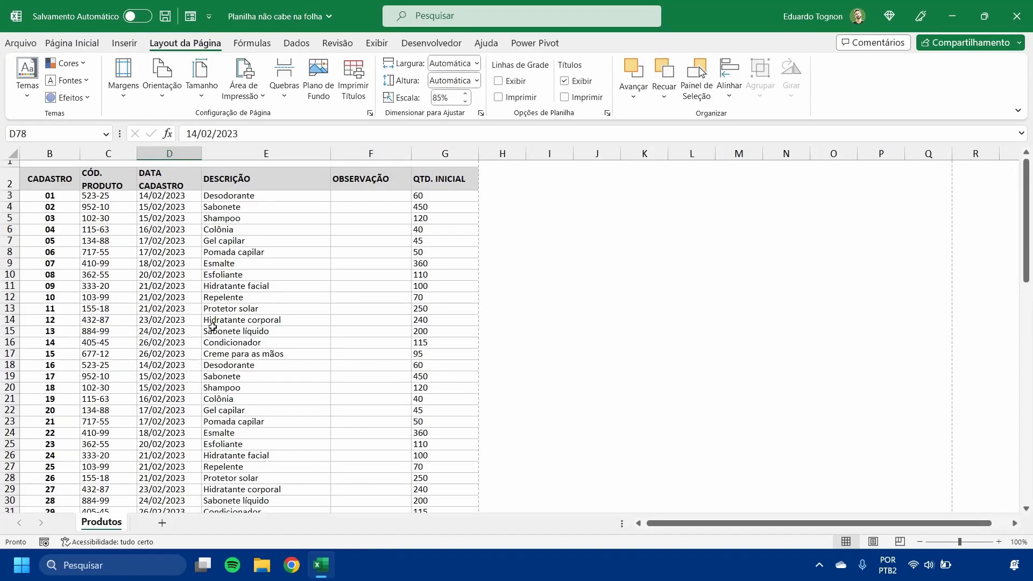
- Examine the extended table from the automatic page break up to the row of record 40
scroll(56, 242, "down", 17)
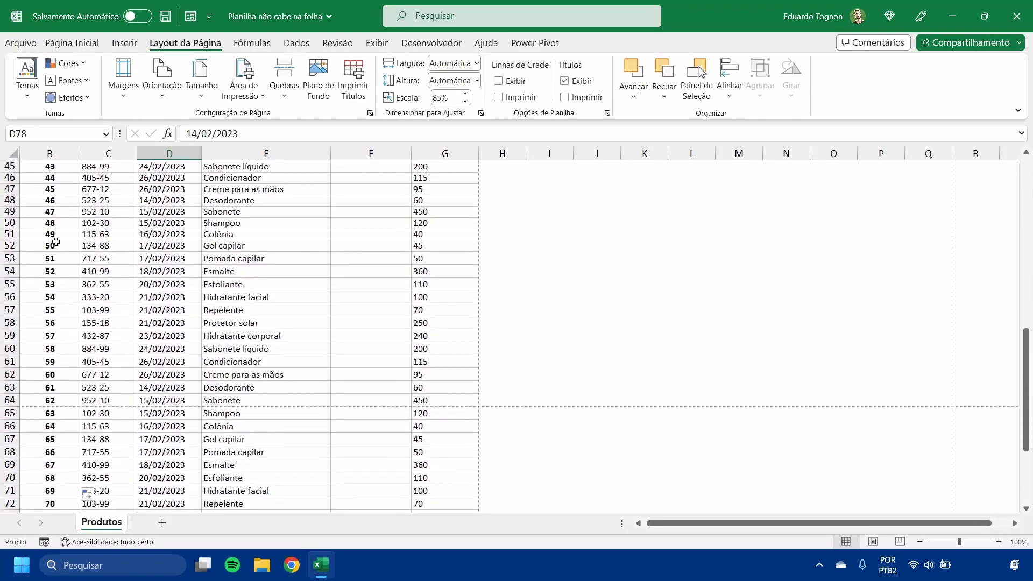
scroll(56, 242, "down", 4)
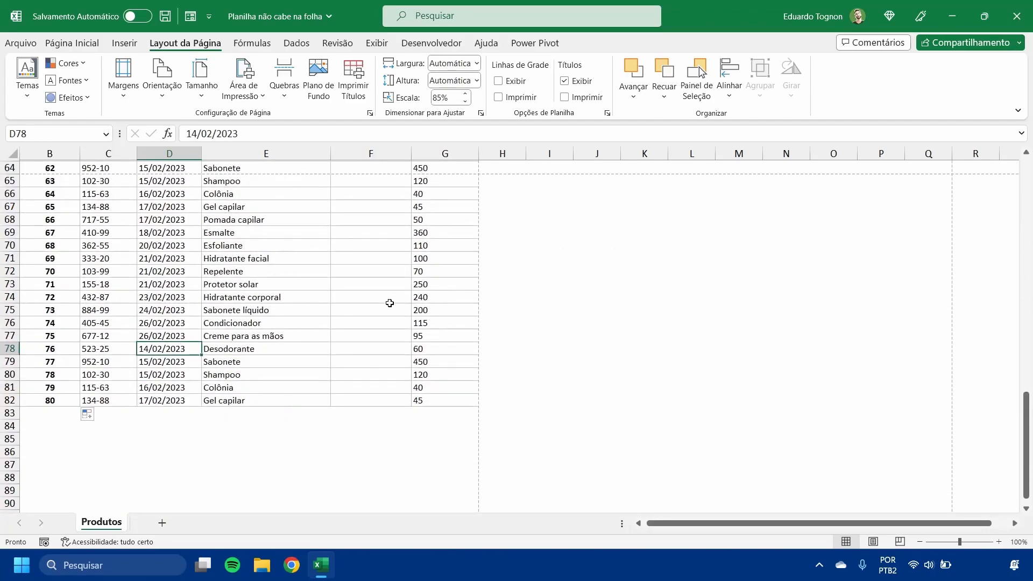
scroll(425, 334, "up", 9)
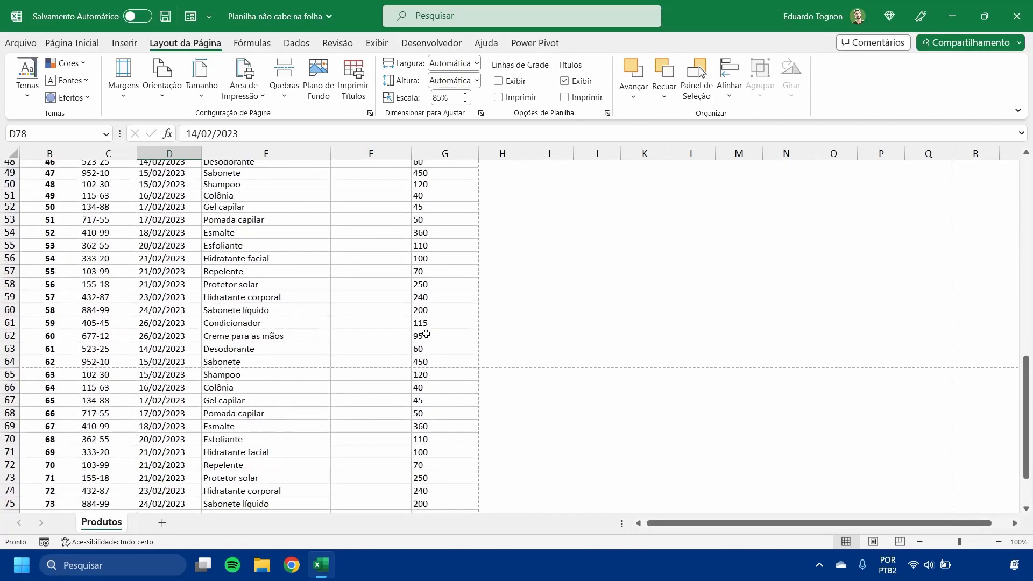
left_click_drag(29, 210, 429, 211)
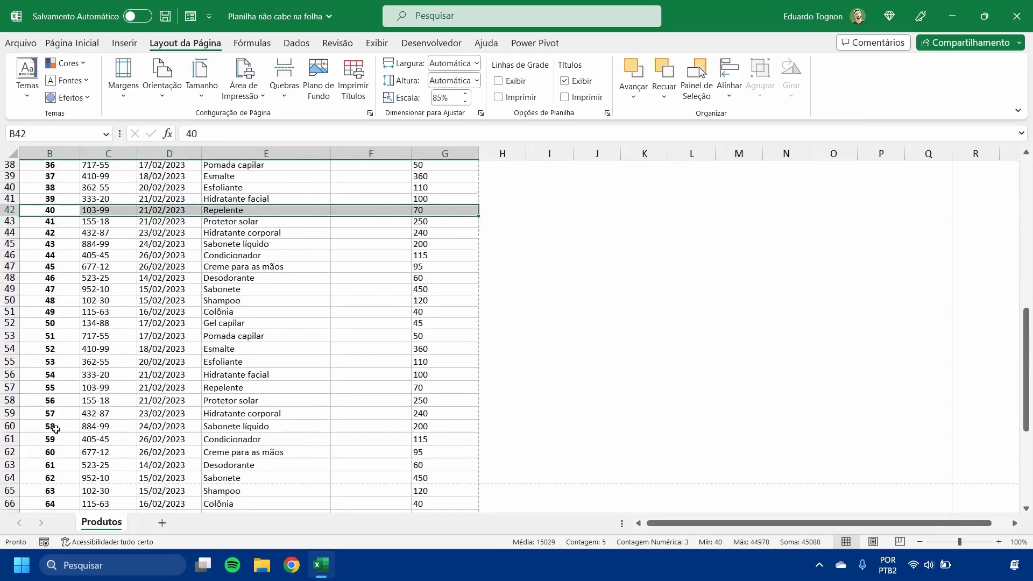
scroll(56, 429, "up", 6)
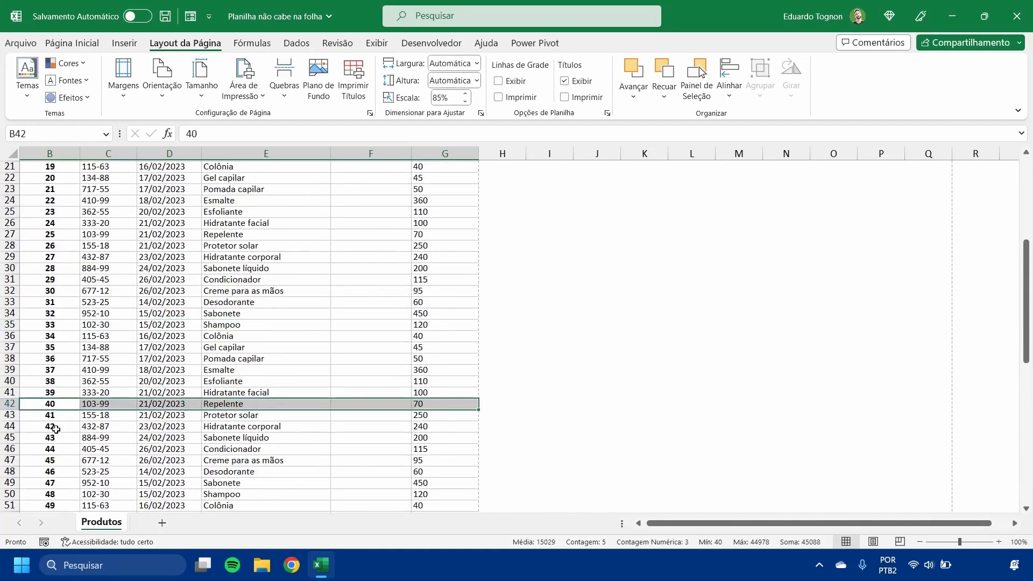
left_click(104, 425)
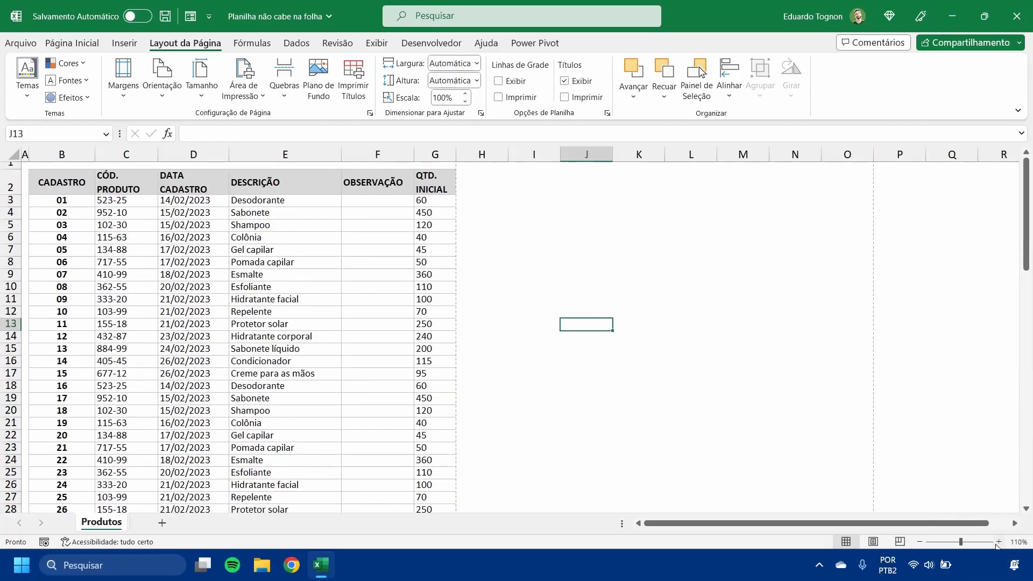
left_click(999, 542)
left_click(998, 541)
left_click(999, 542)
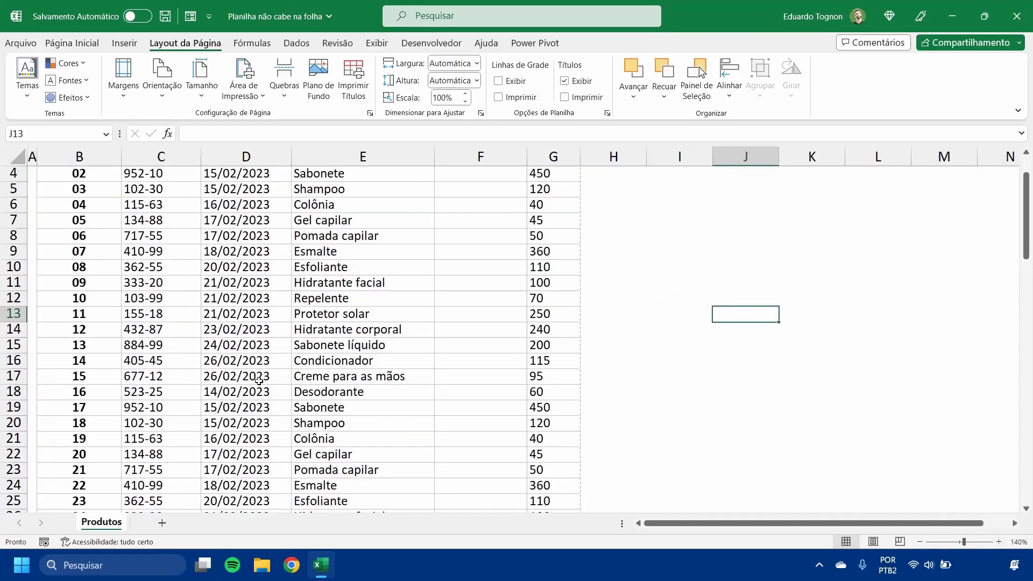
scroll(259, 380, "down", 5)
scroll(241, 378, "down", 5)
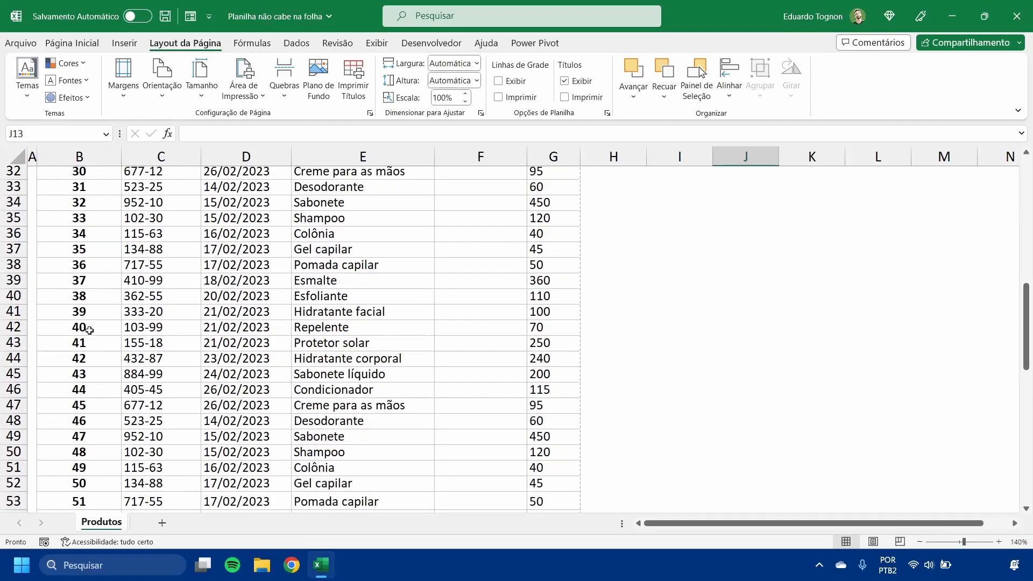
- Compare the rows on either side of the boundary between records 40 and 41, and select the entire row 43 as the split point
left_click_drag(45, 329, 549, 218)
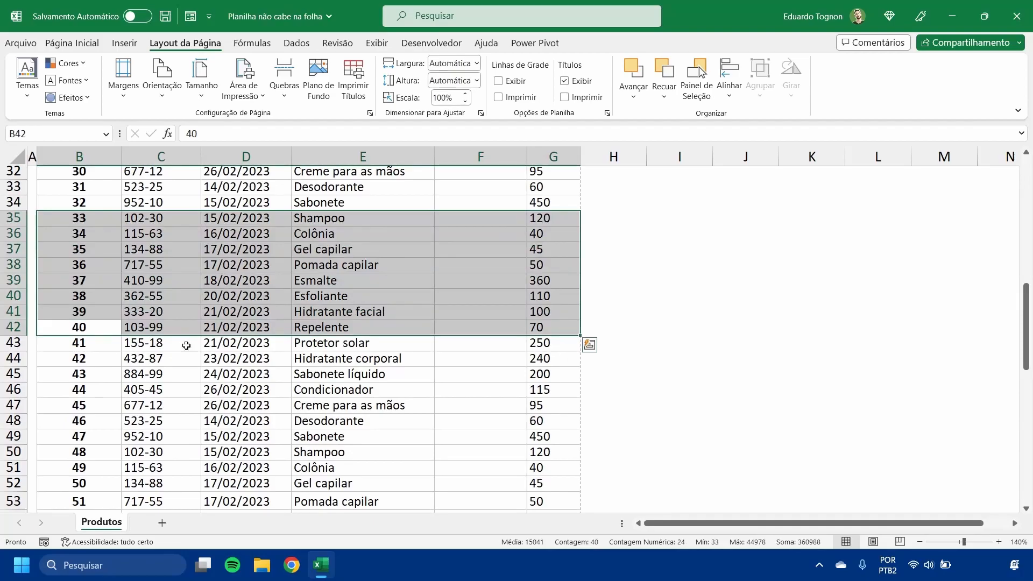
left_click_drag(66, 350, 558, 476)
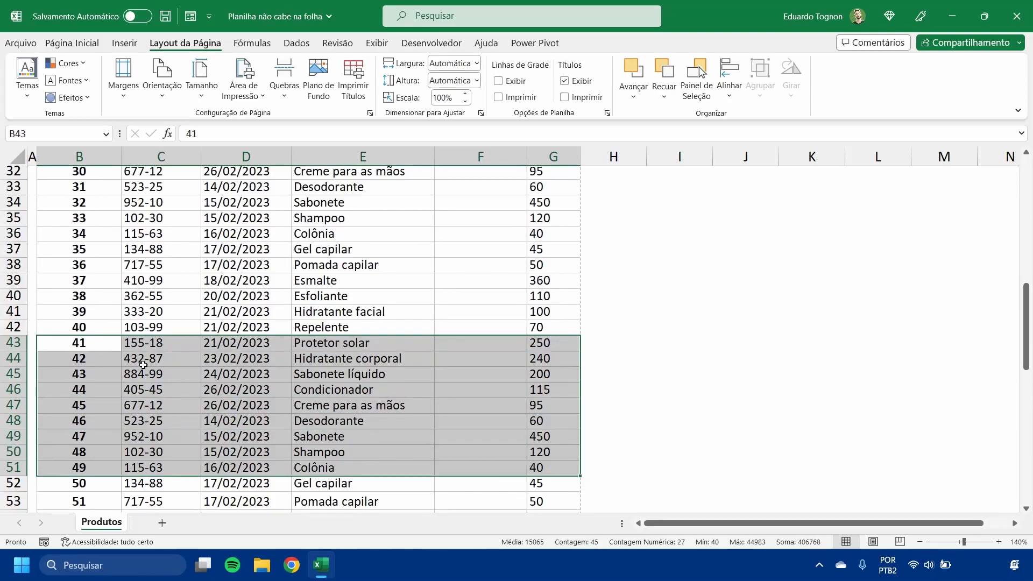
left_click(85, 347)
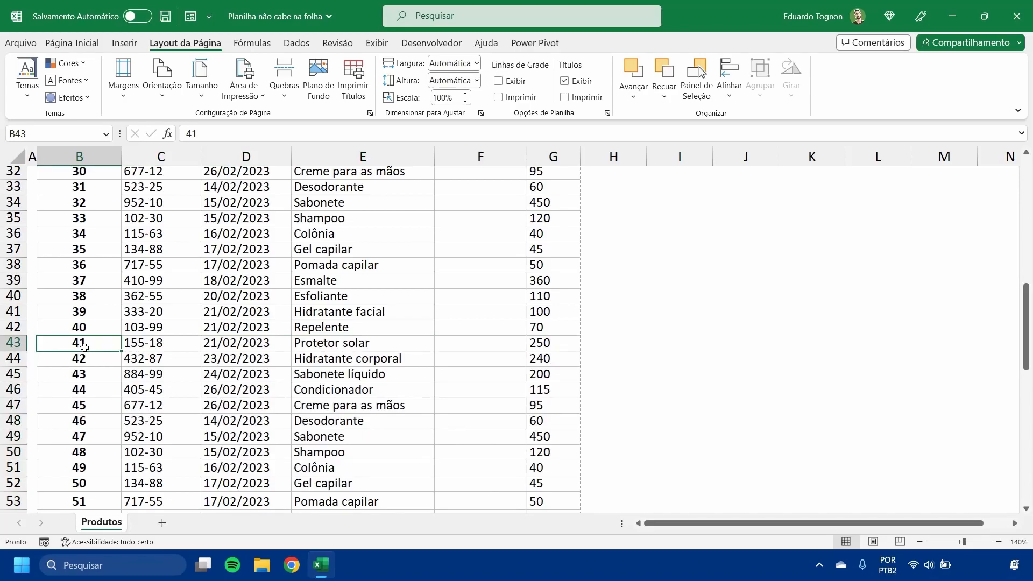
left_click_drag(86, 328, 81, 234)
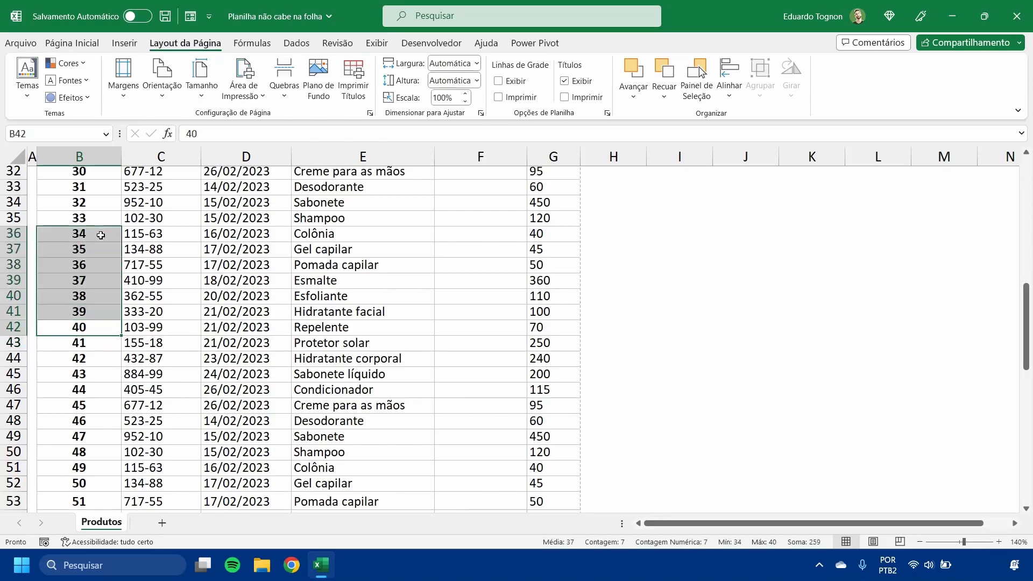
left_click_drag(84, 343, 86, 451)
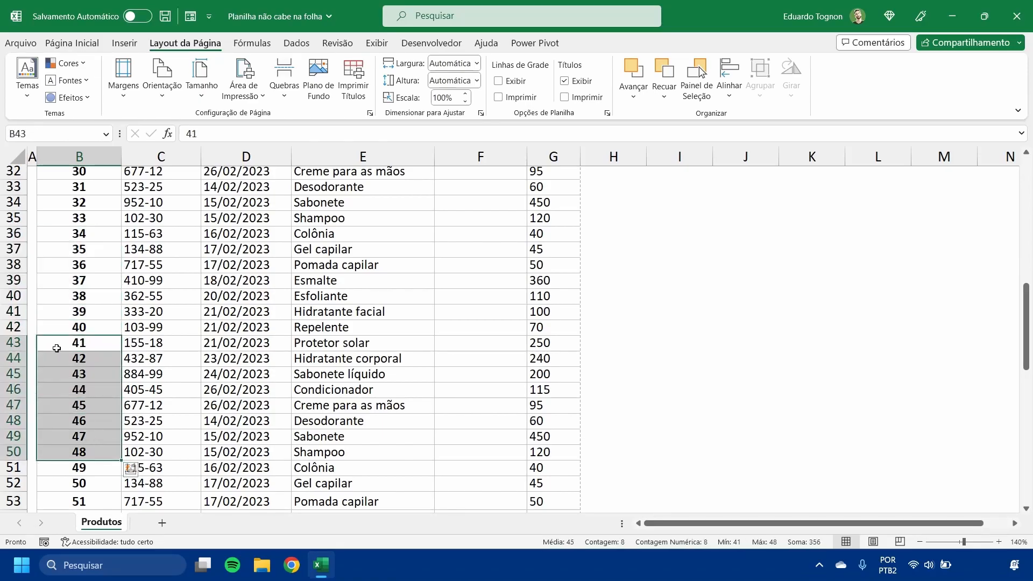
left_click(8, 343)
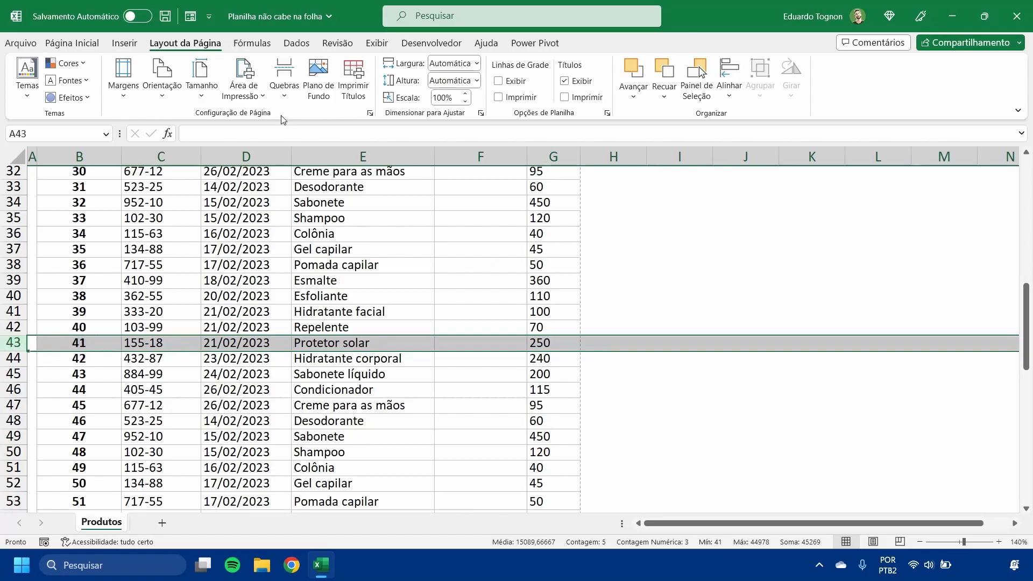
- Insert a page break above row 43, between records 40 and 41
left_click(288, 92)
left_click(334, 118)
left_click(631, 383)
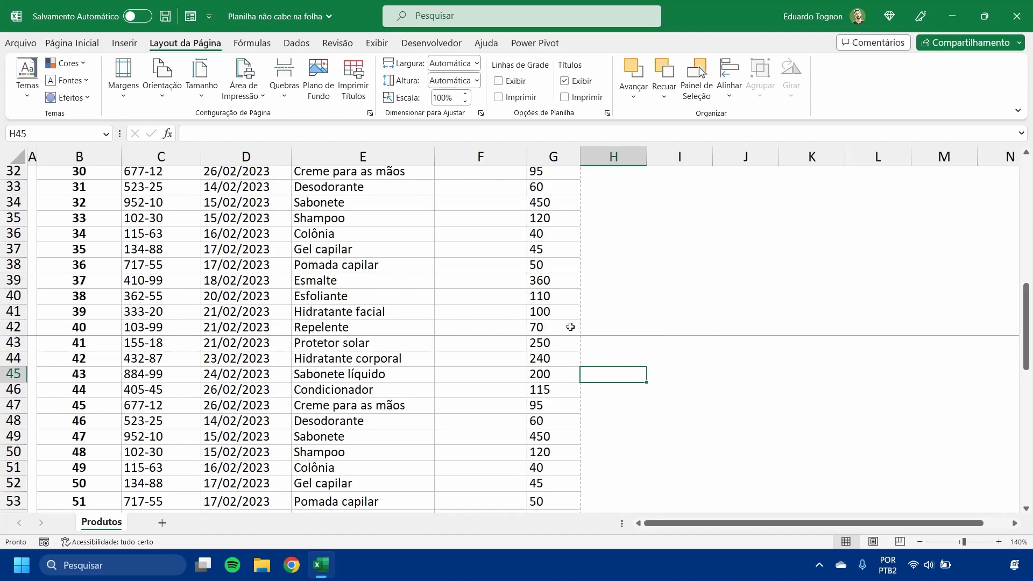
- Compare both pages in the print preview to check the split after record 40, and return to the worksheet
left_click(20, 43)
left_click(55, 249)
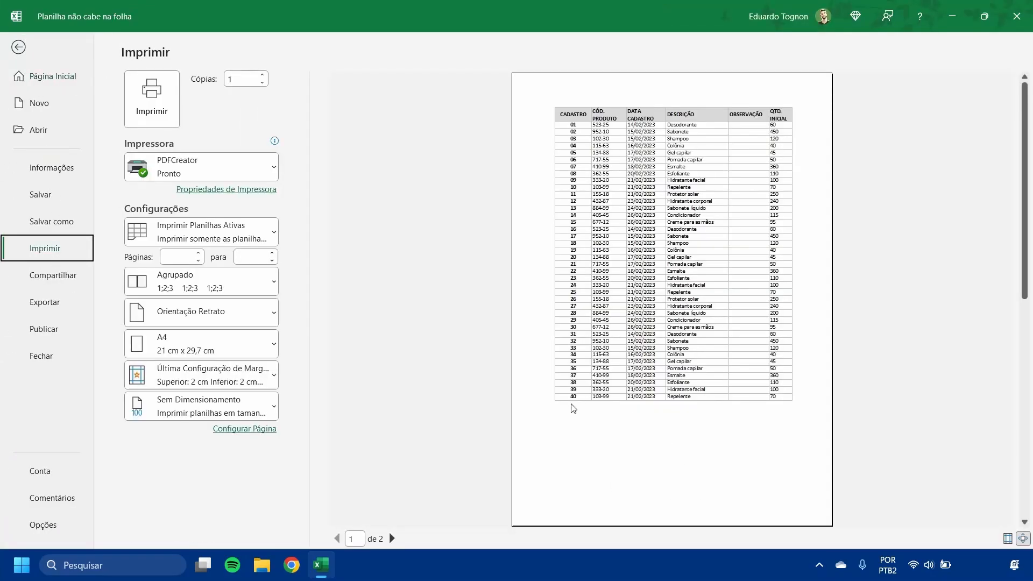
left_click(391, 538)
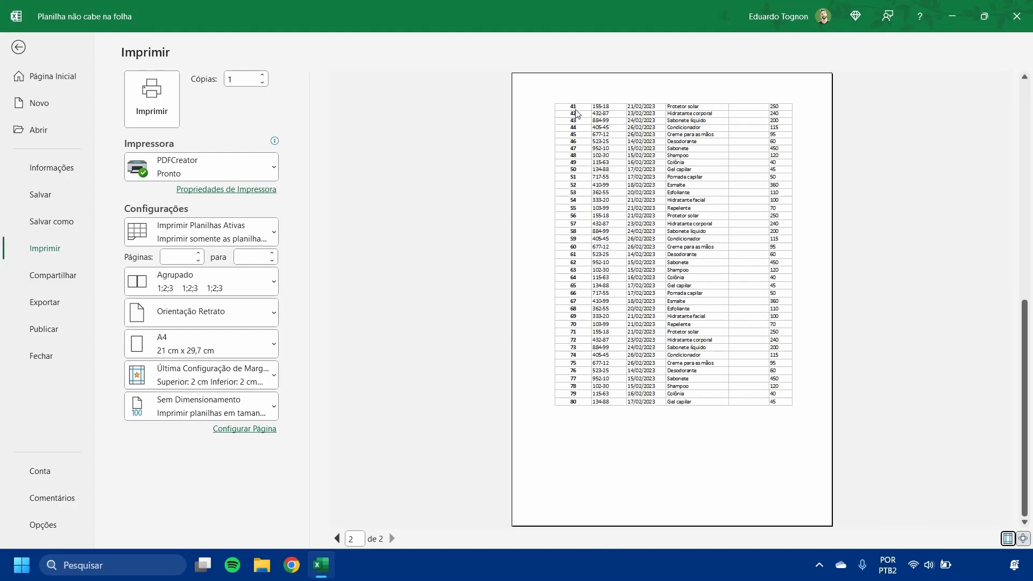
left_click(337, 538)
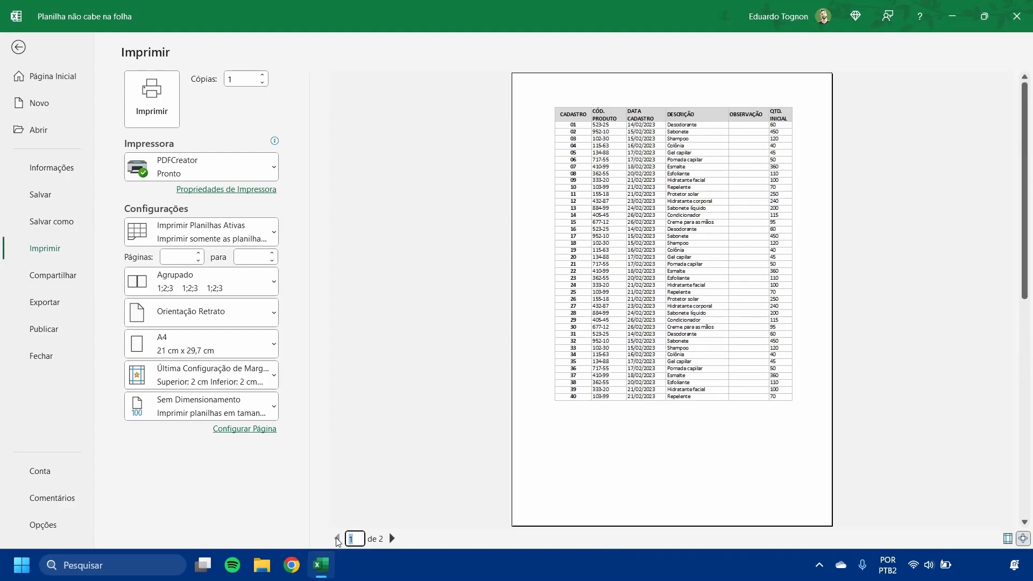
left_click(392, 537)
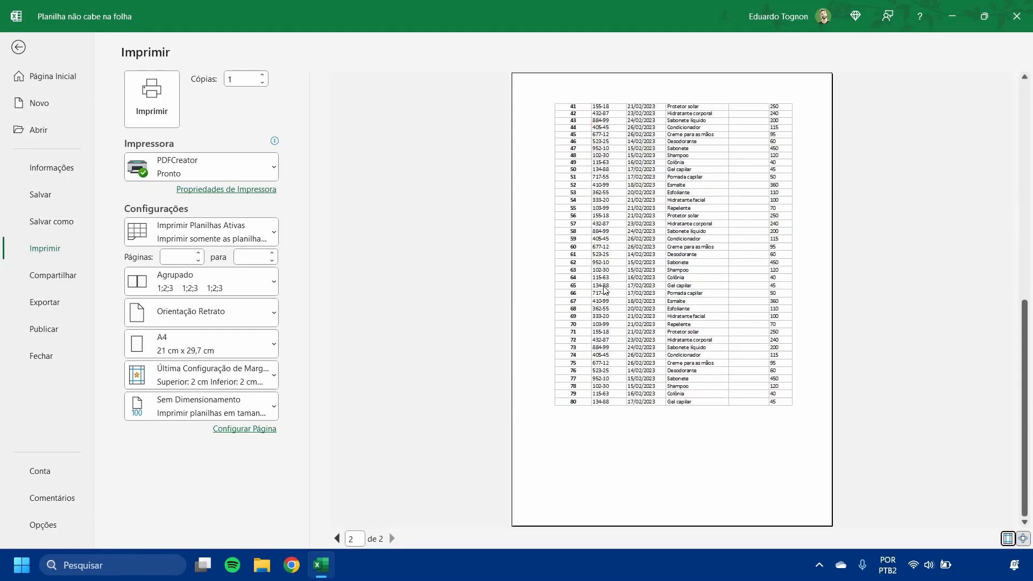
left_click(16, 51)
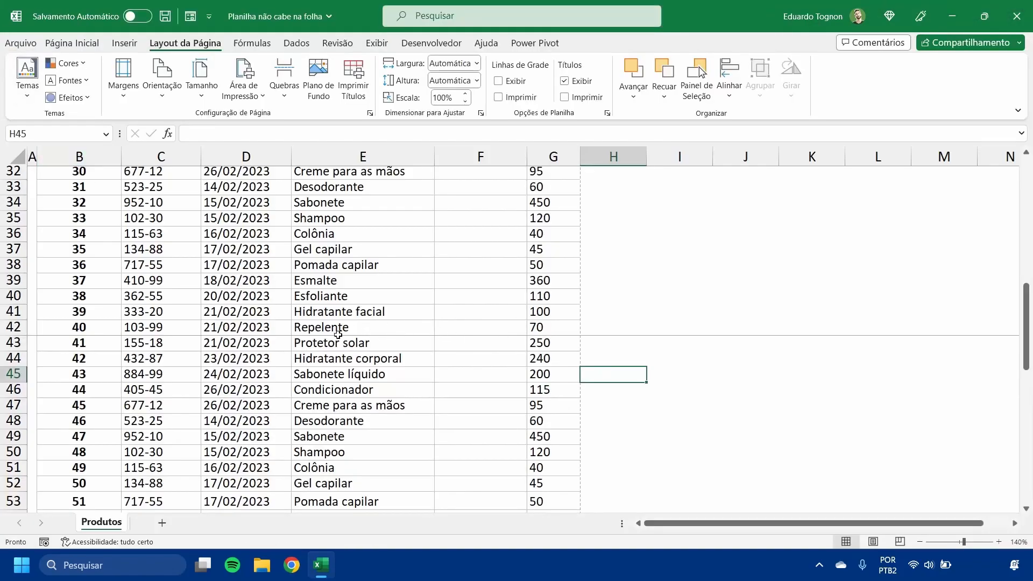
- Remove the manual page break above row 43
left_click(109, 348)
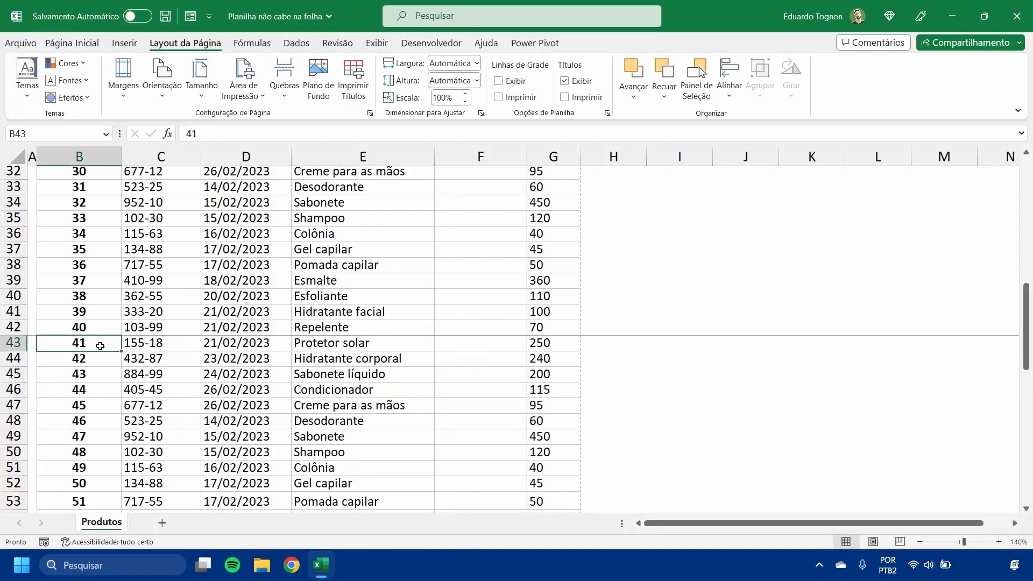
left_click(2, 345)
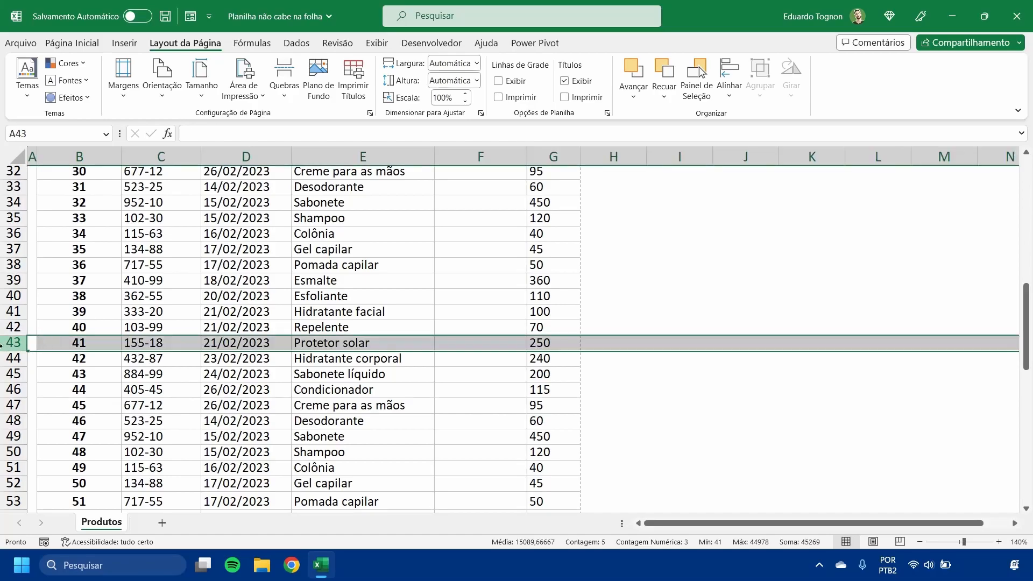
left_click(285, 88)
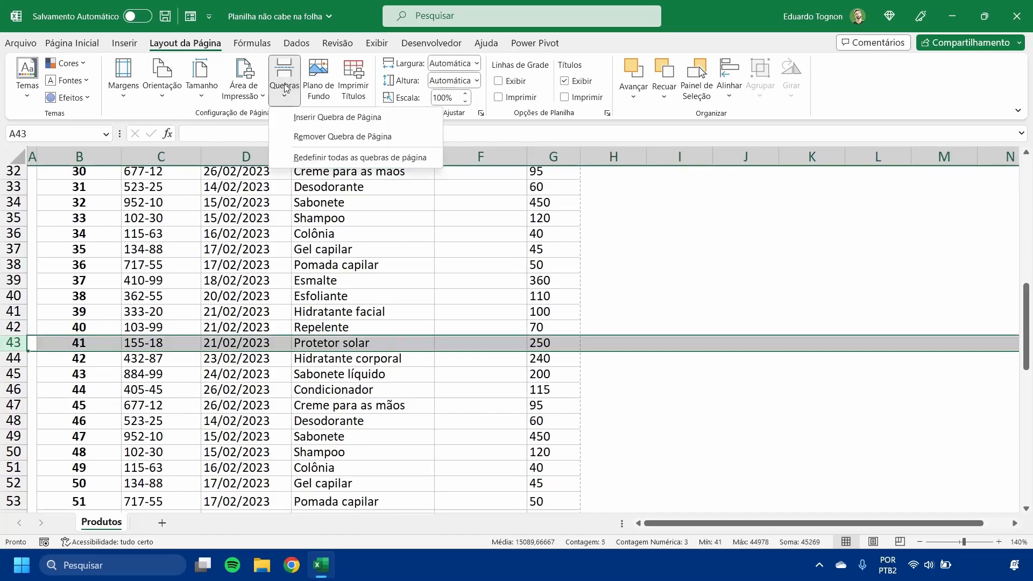
left_click(334, 137)
left_click(414, 264)
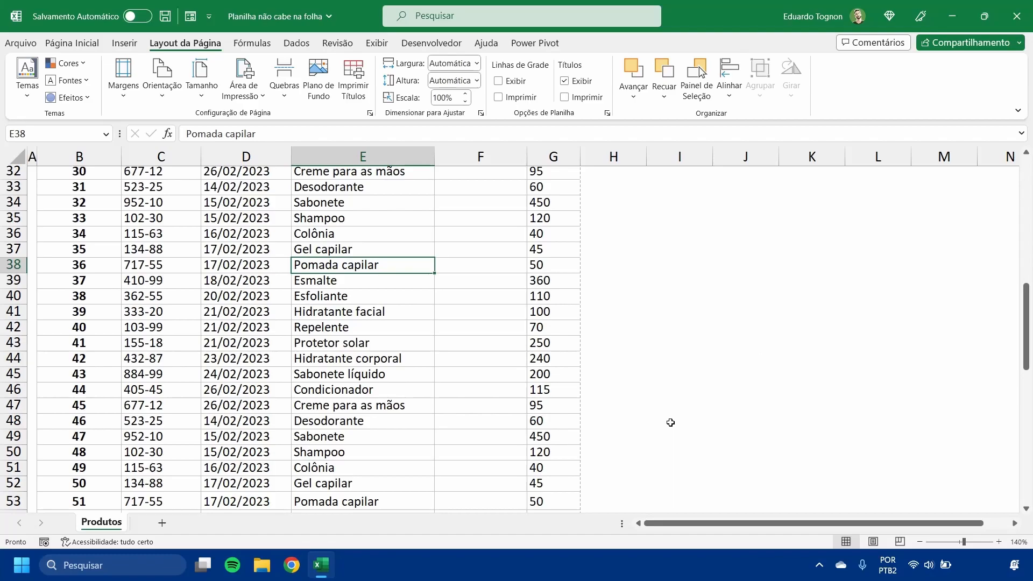
- Insert a page break at cell D43 so the sheet splits both above row 43 and before column D
scroll(648, 414, "up", 2)
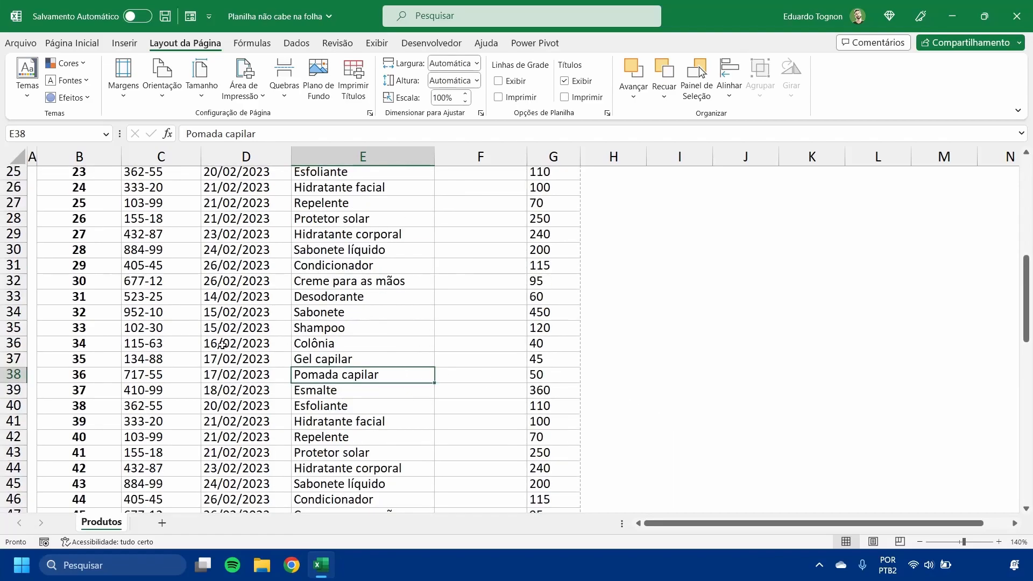
left_click(15, 344)
scroll(15, 347, "up", 2)
scroll(12, 349, "down", 4)
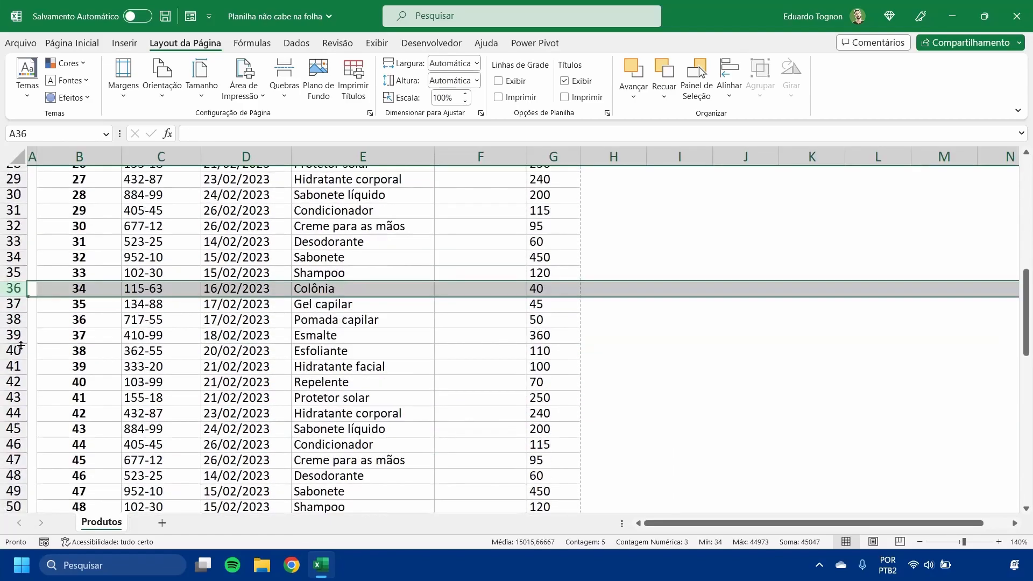
left_click(22, 397)
left_click(231, 397)
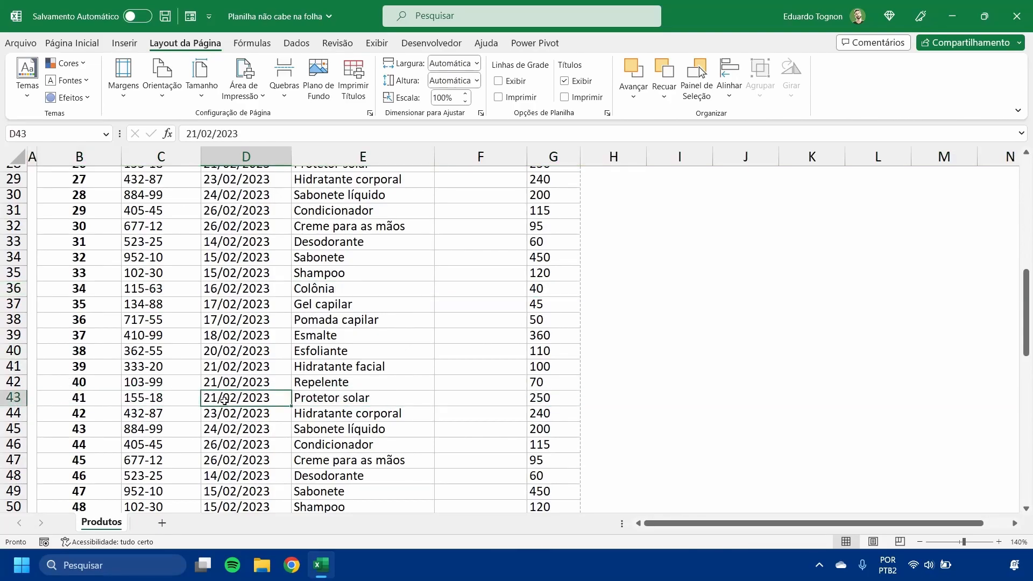
left_click(284, 75)
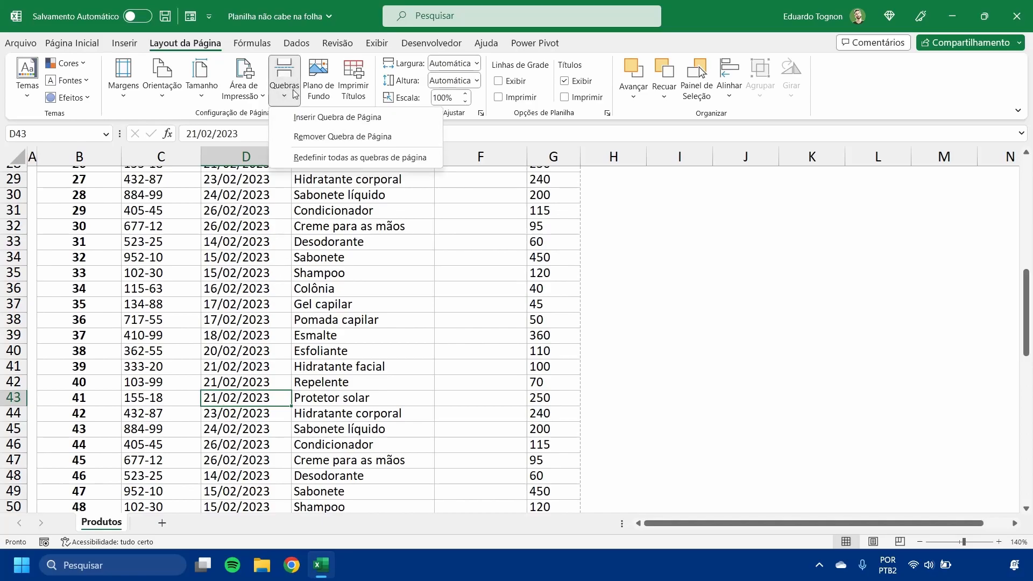
left_click(337, 125)
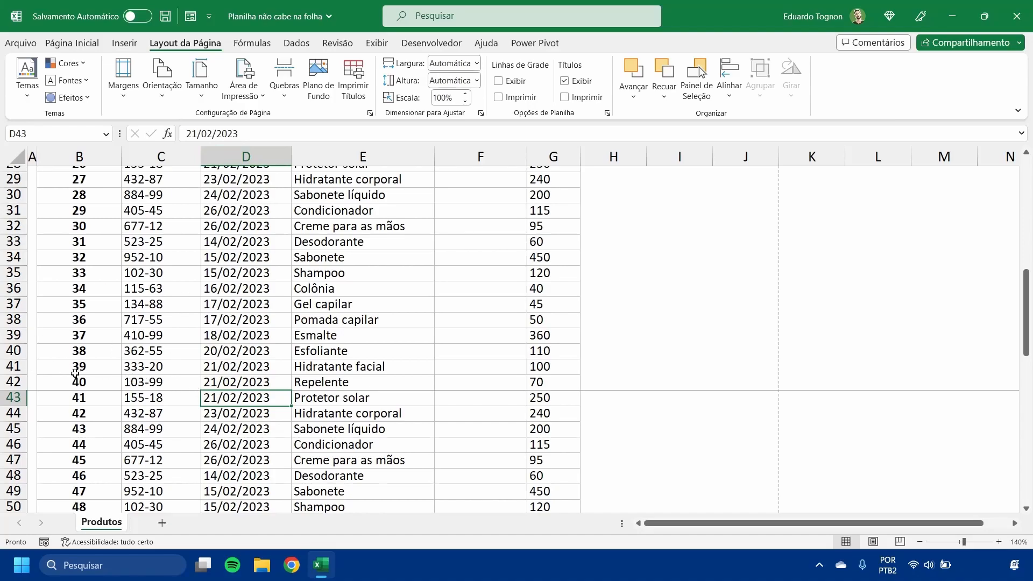
- Page through the print preview to see how the break at D43 divides the table, and return to the worksheet
left_click(21, 43)
left_click(58, 247)
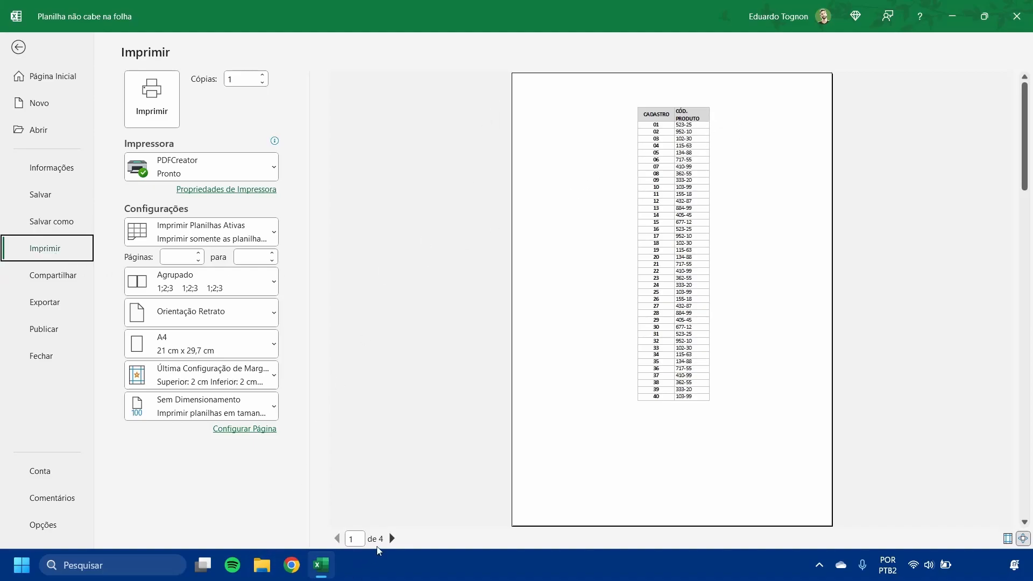
left_click(391, 538)
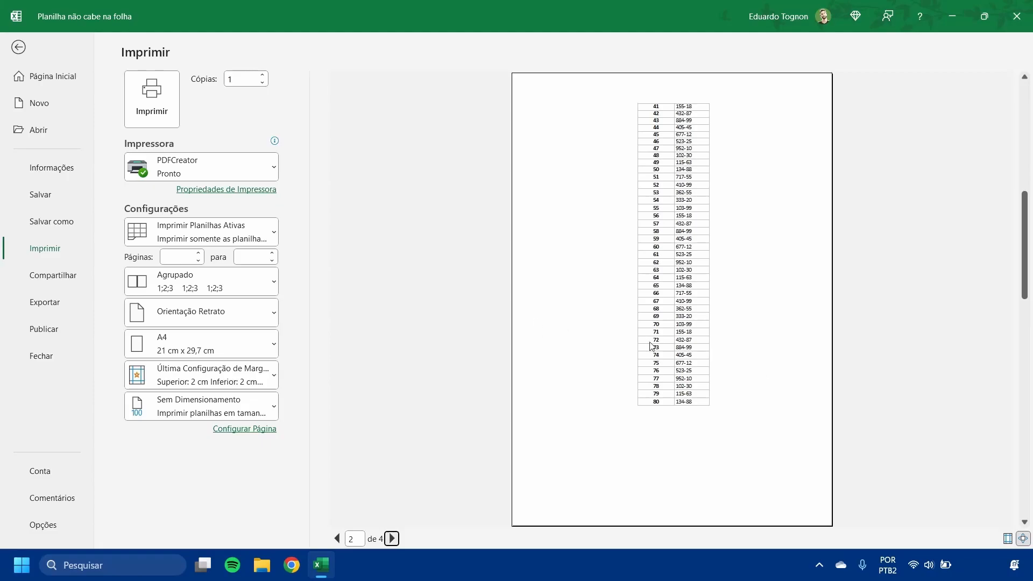
left_click(391, 538)
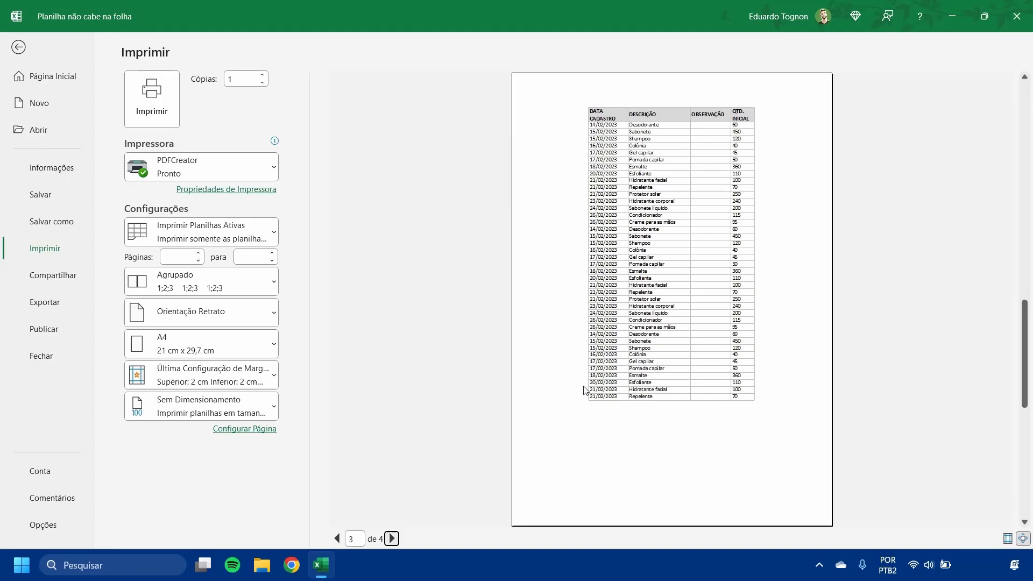
left_click(392, 538)
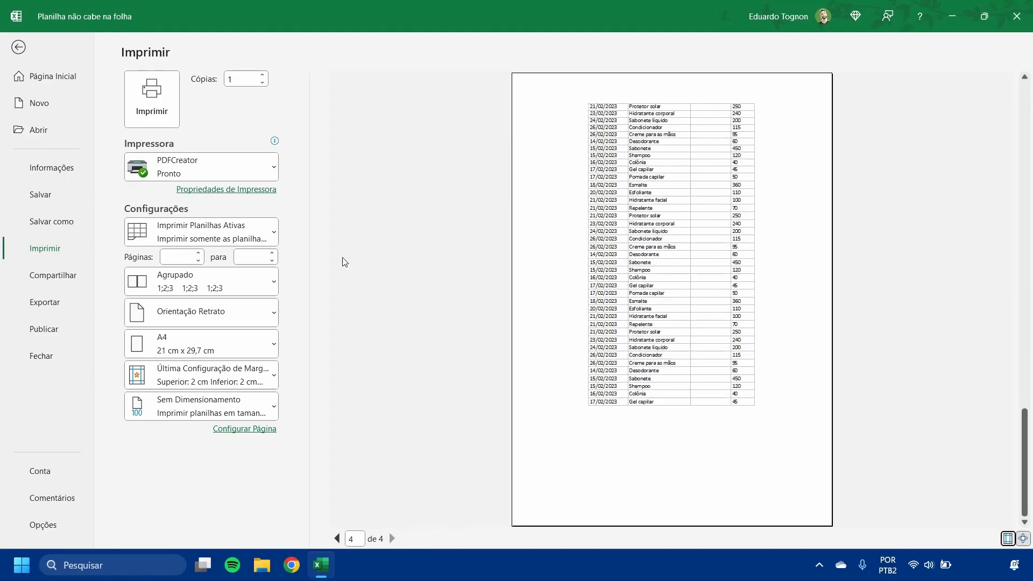
left_click(17, 47)
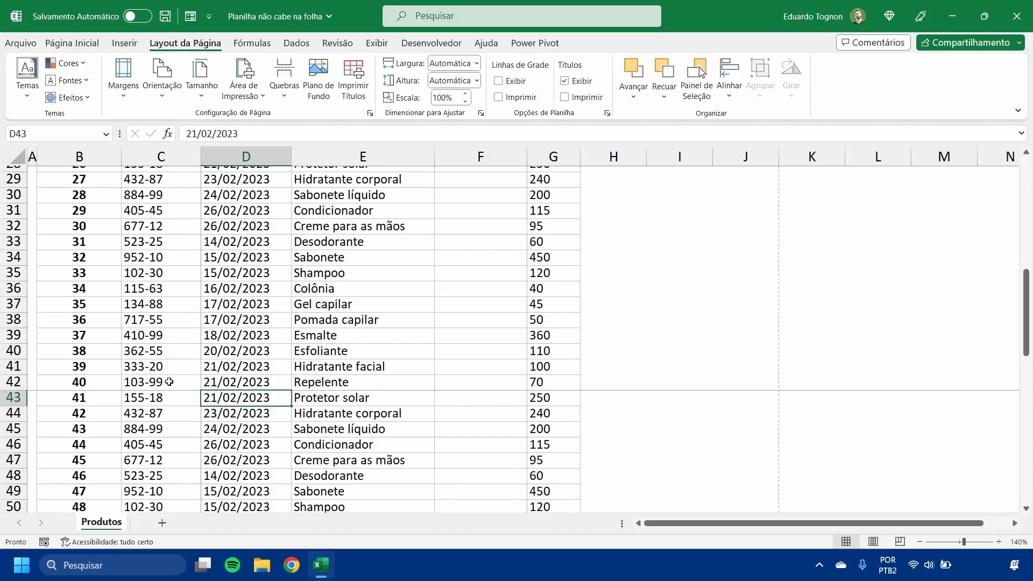
- Select blocks of cells around the D43 break to examine its sections, and reset all page breaks of the sheet
left_click_drag(186, 385, 65, 186)
left_click_drag(186, 397, 473, 317)
scroll(244, 250, "up", 7)
scroll(256, 318, "down", 4)
left_click_drag(255, 319, 418, 475)
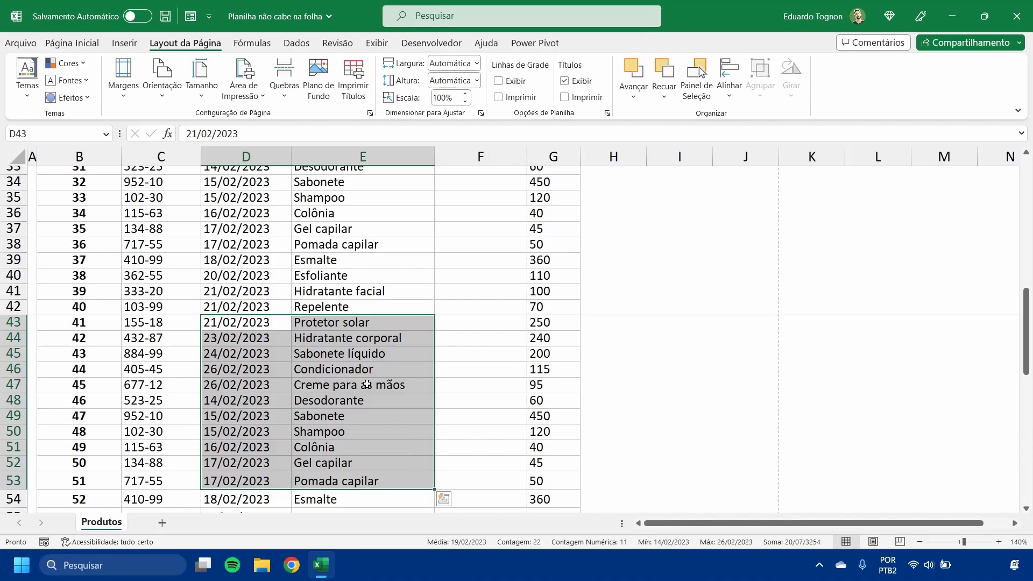
left_click(344, 291)
left_click(284, 78)
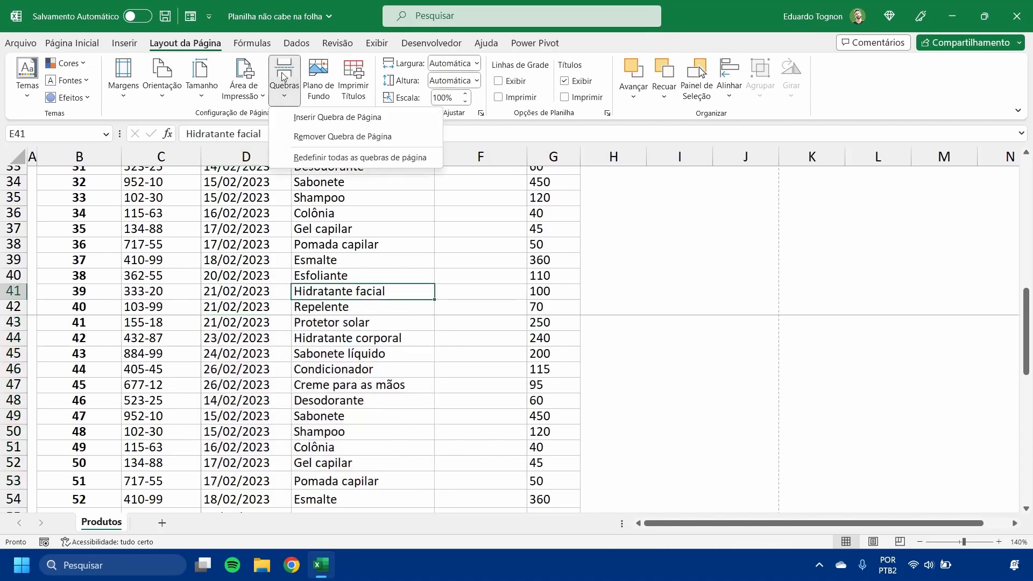
left_click(370, 158)
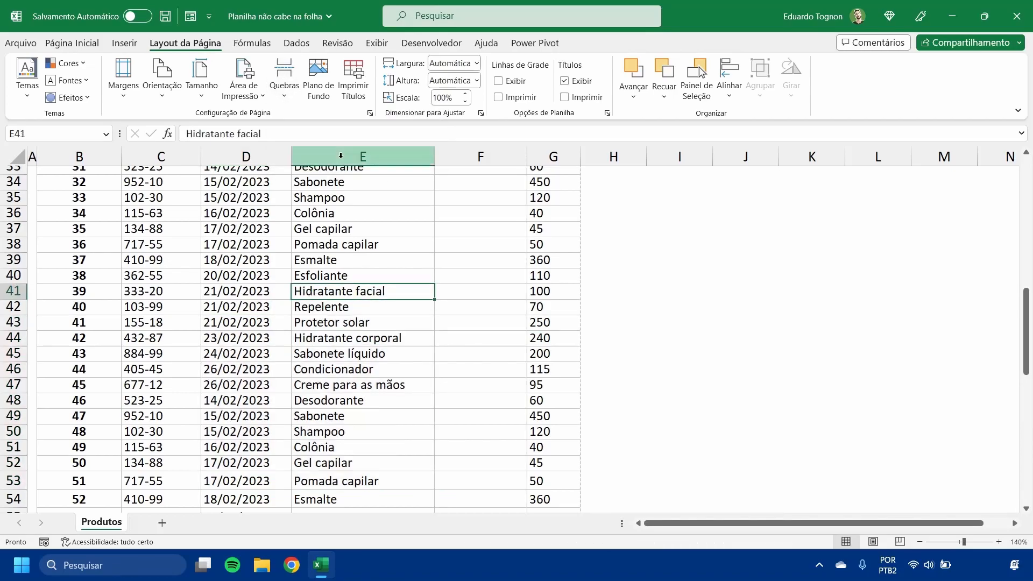
- Select the entire row 43 and insert a horizontal page break above it
scroll(364, 299, "up", 3)
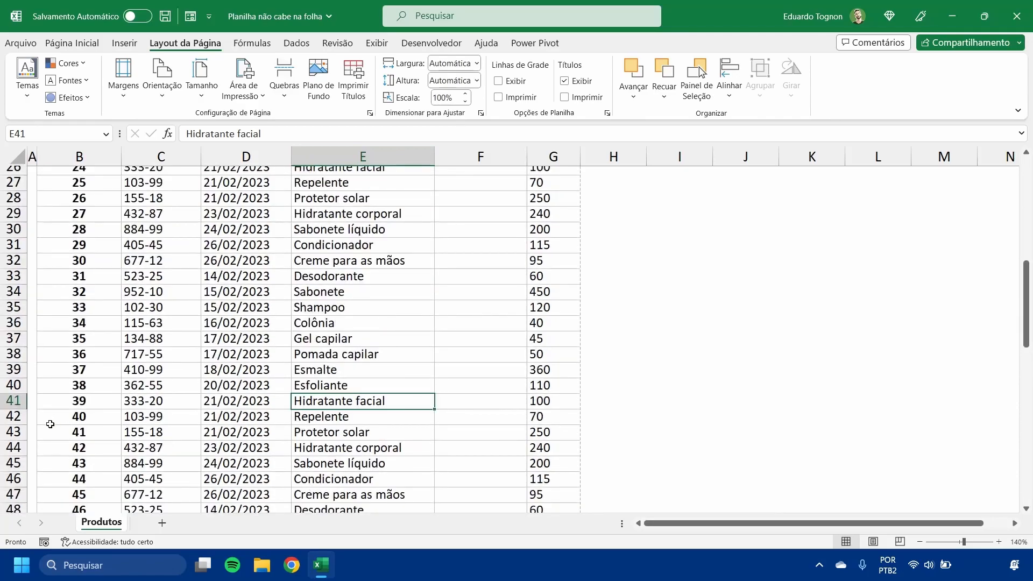
left_click(9, 432)
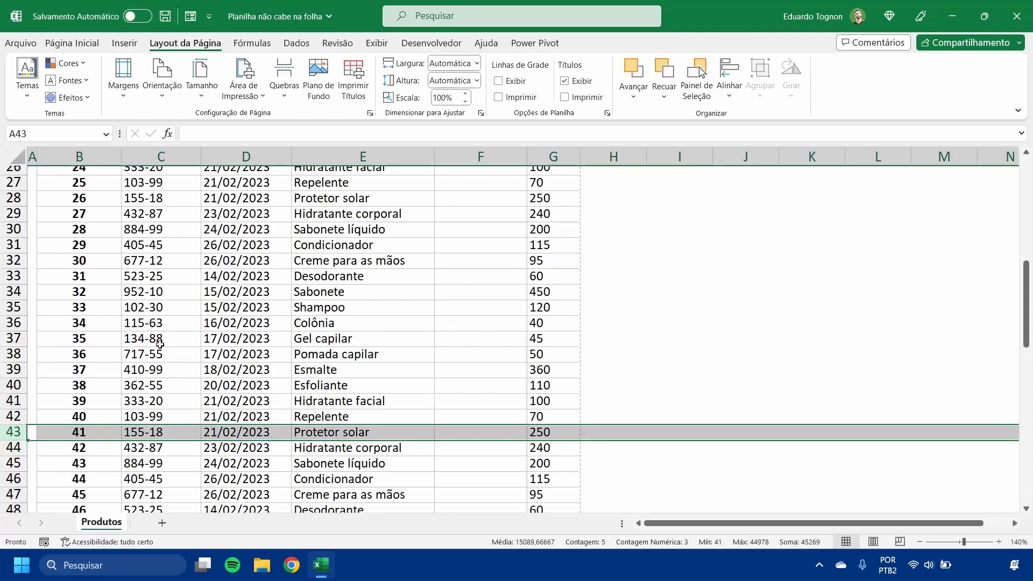
left_click(285, 75)
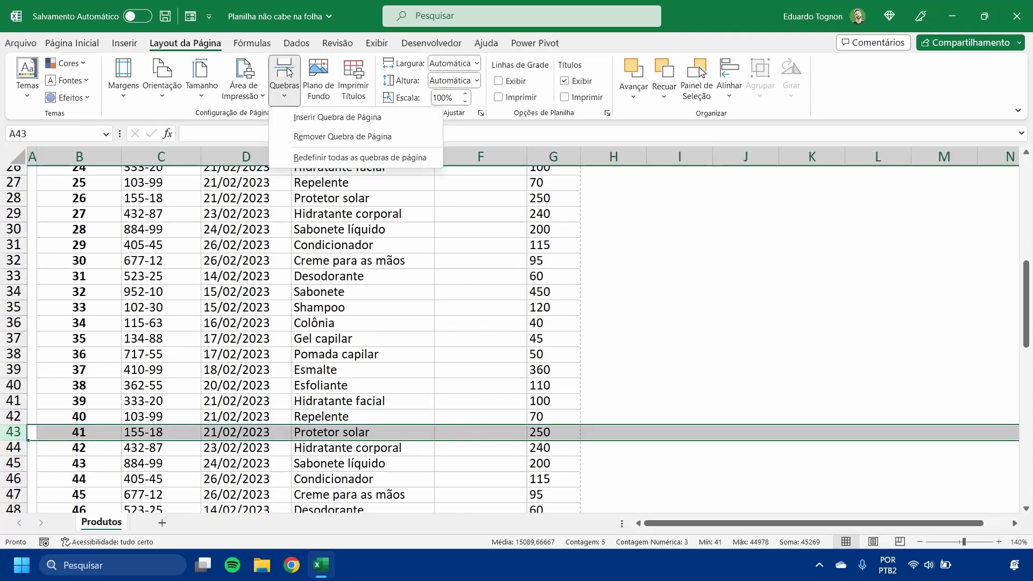
left_click(315, 117)
left_click(621, 358)
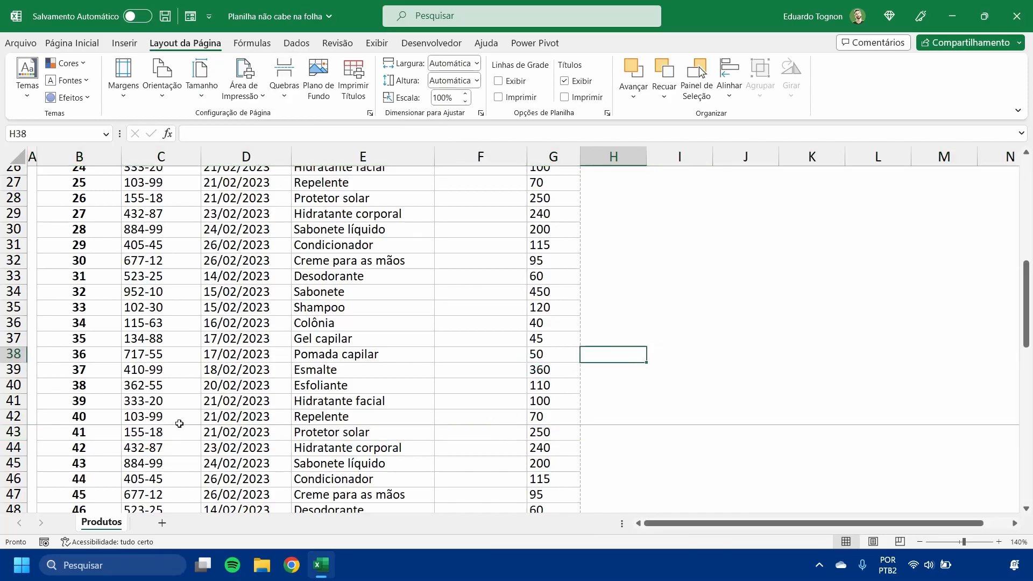
- Check both pages of the table in the print preview with the page break above row 43
left_click(30, 47)
left_click(46, 250)
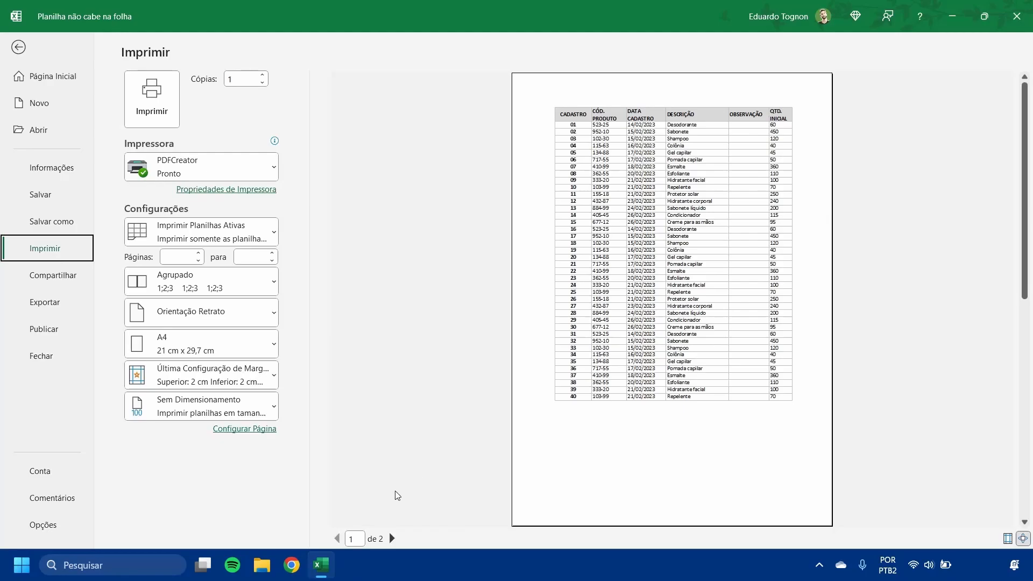
left_click(392, 538)
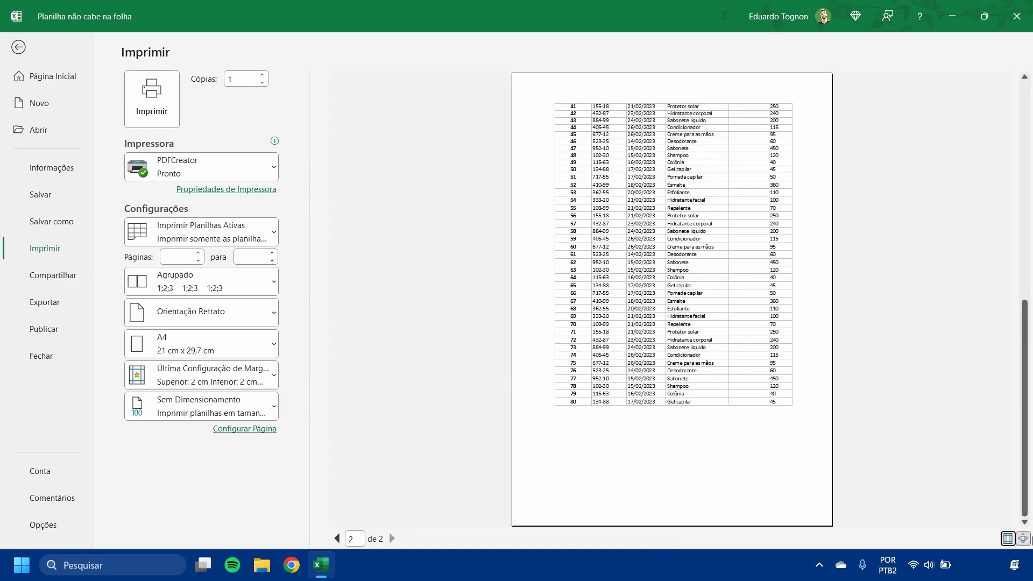
- Inspect page 2 with the margin guides shown and the zoom enlarged, restore the plain preview, and return to the worksheet's header row
left_click(1007, 538)
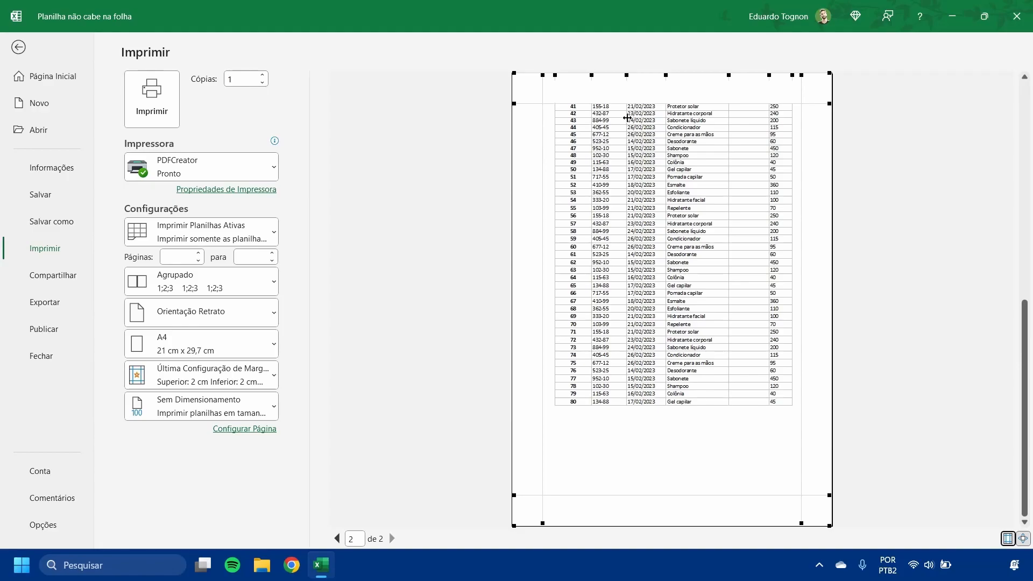
left_click(1024, 539)
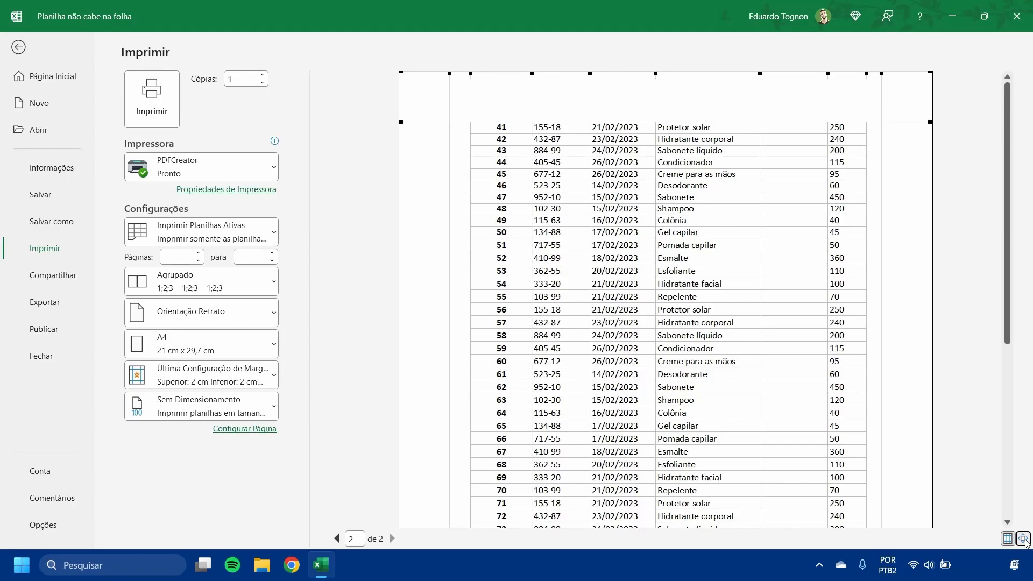
left_click(1025, 541)
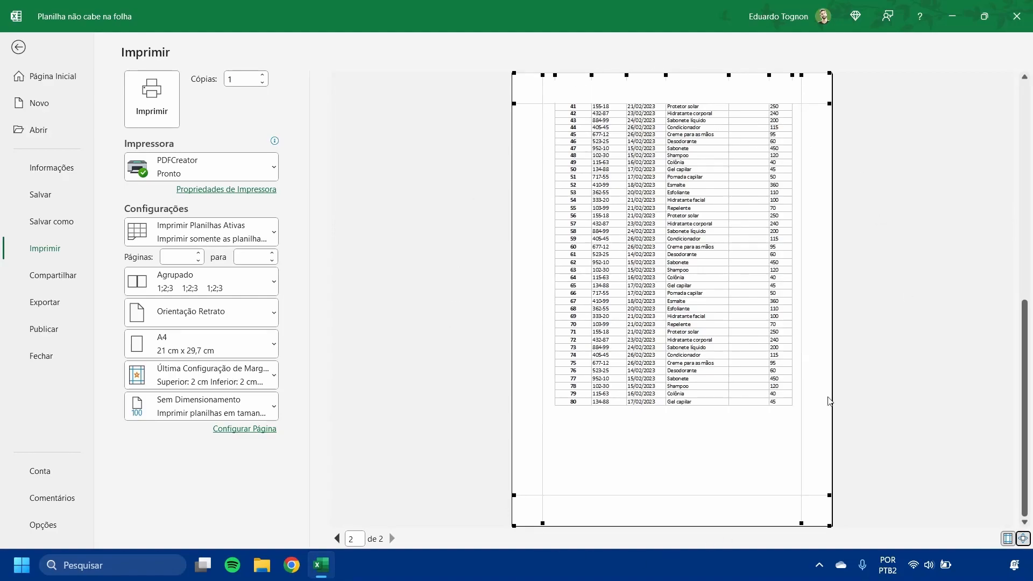
left_click(1022, 539)
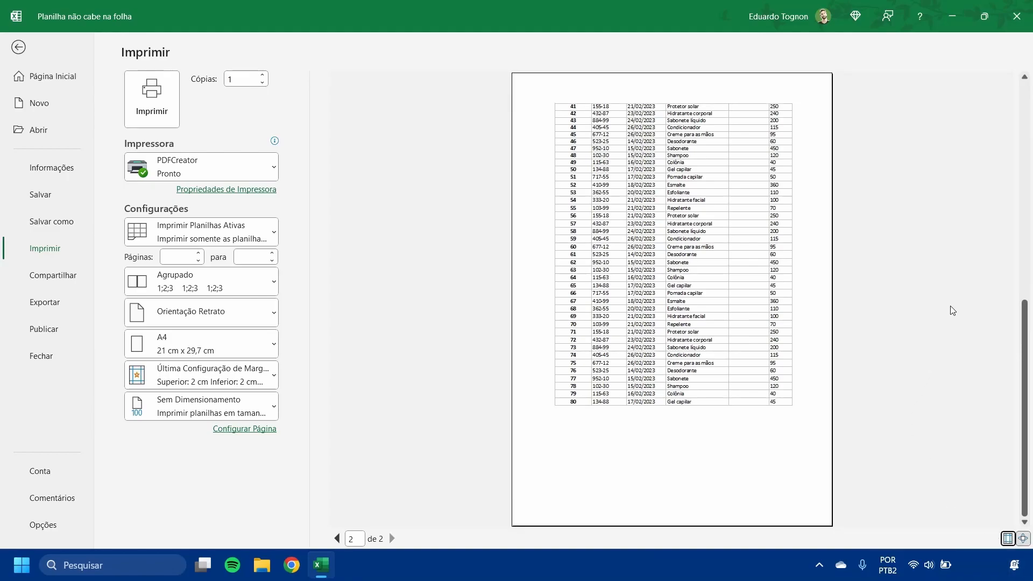
left_click(19, 46)
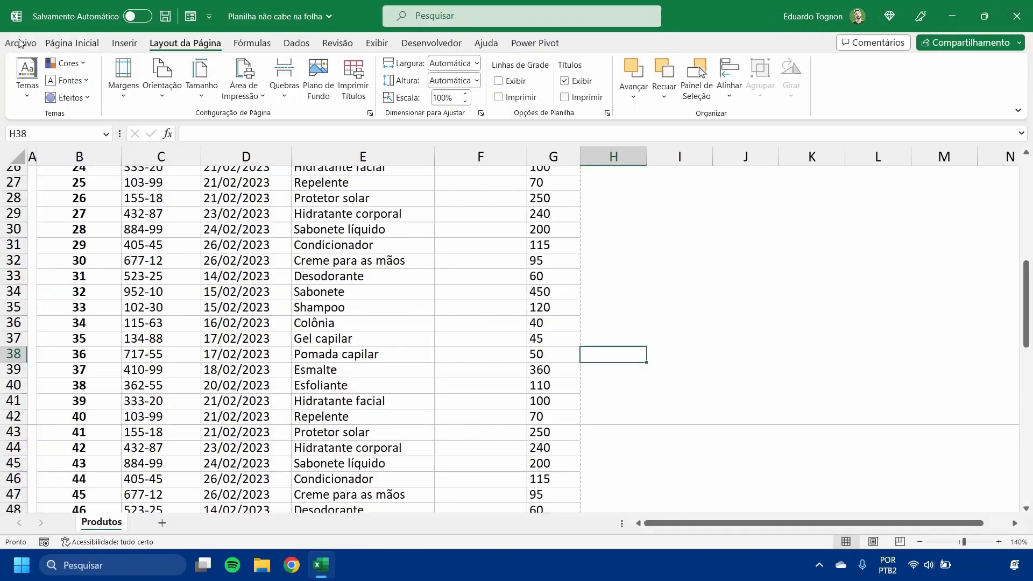
scroll(345, 244, "up", 8)
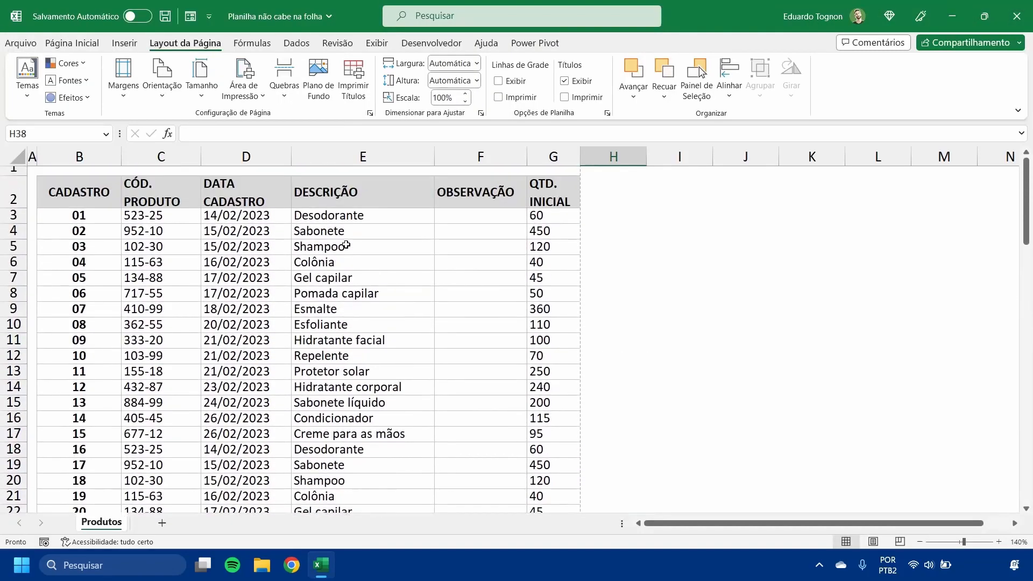
- Switch the Produtos sheet to Page Layout view and examine how the records divide between the first and second pages
left_click(874, 541)
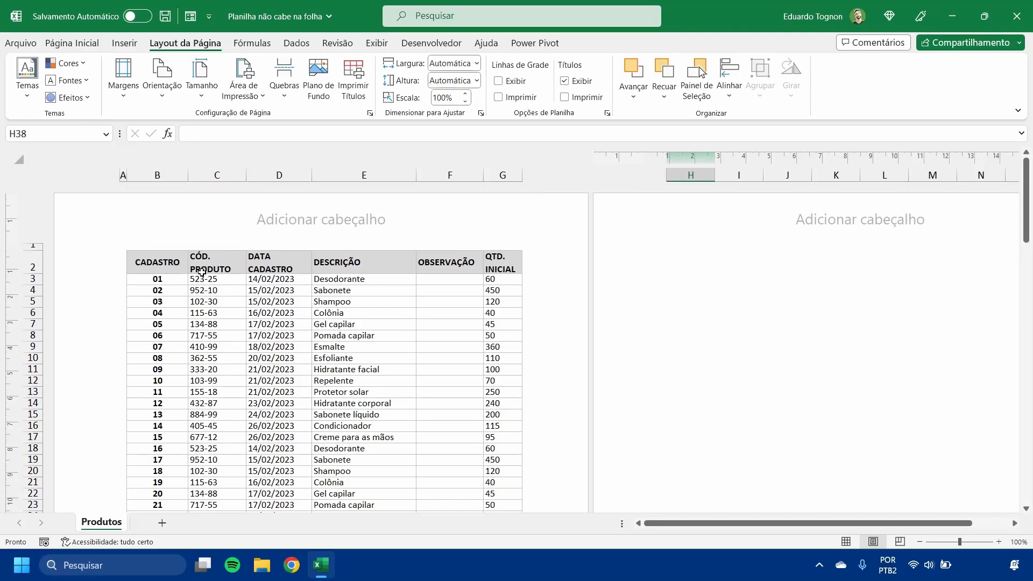
scroll(204, 272, "down", 10)
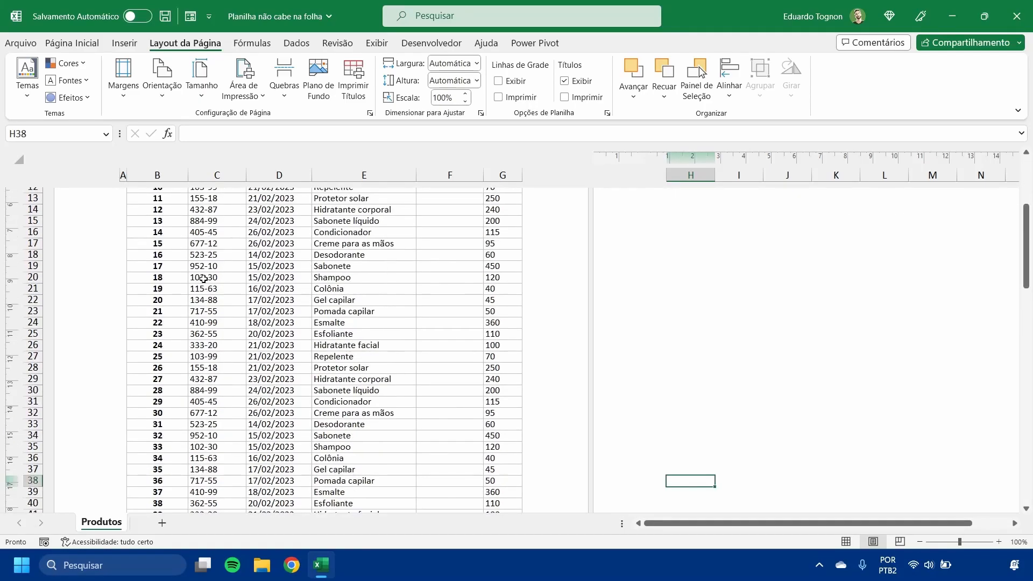
scroll(285, 331, "up", 10)
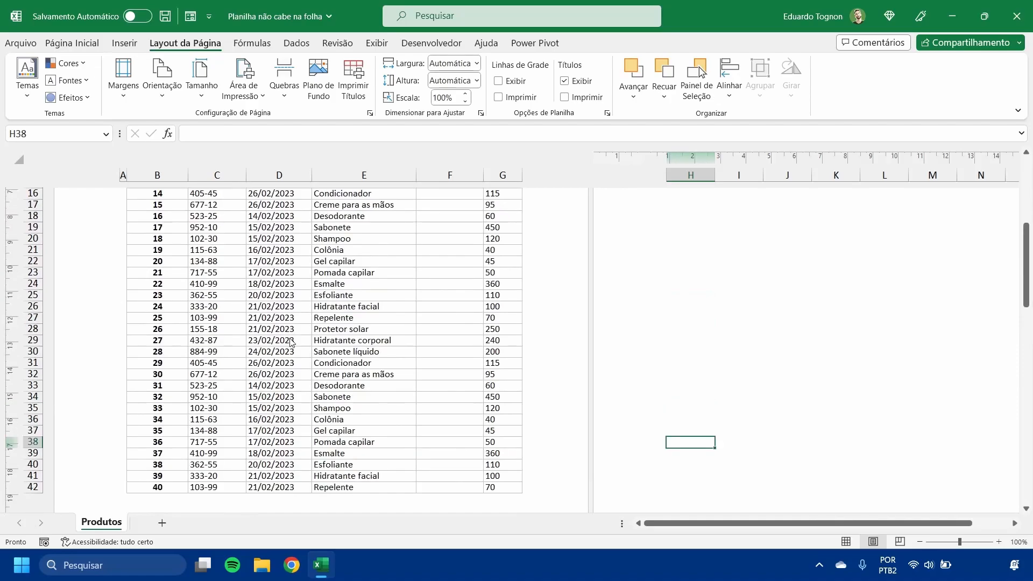
scroll(280, 331, "down", 10)
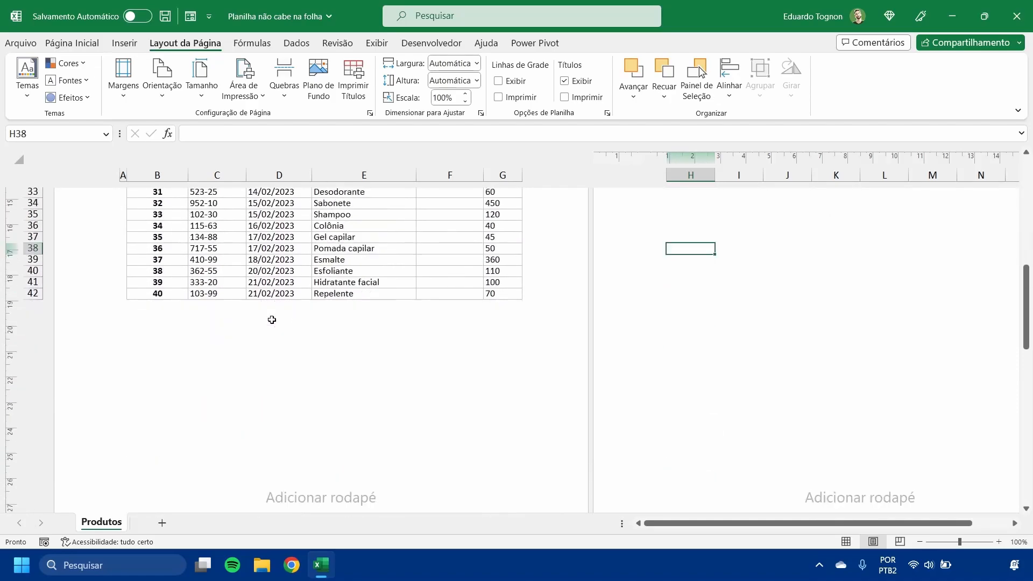
double_click(280, 326)
scroll(298, 387, "down", 7)
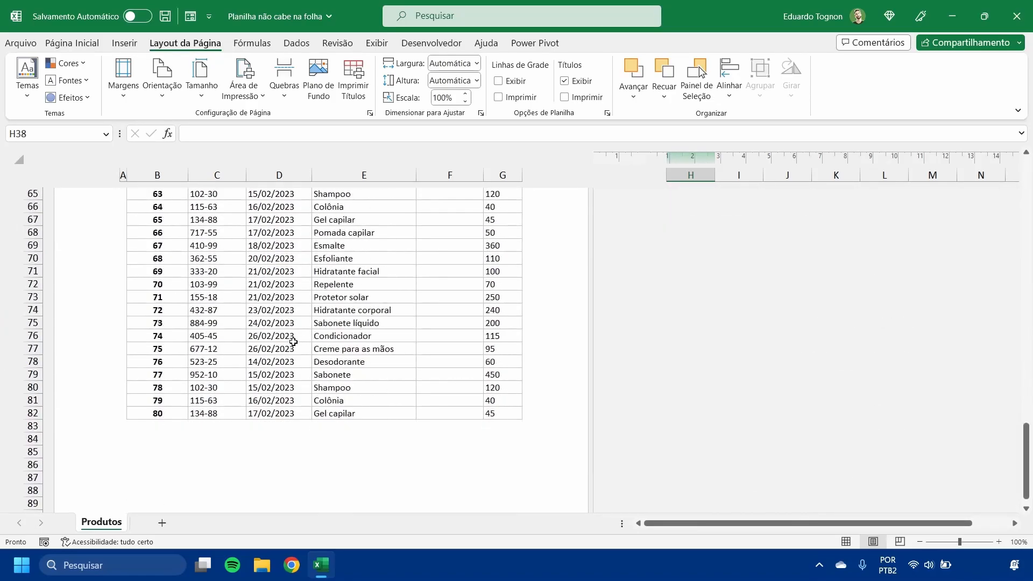
scroll(322, 361, "up", 5)
double_click(321, 361)
scroll(322, 361, "up", 15)
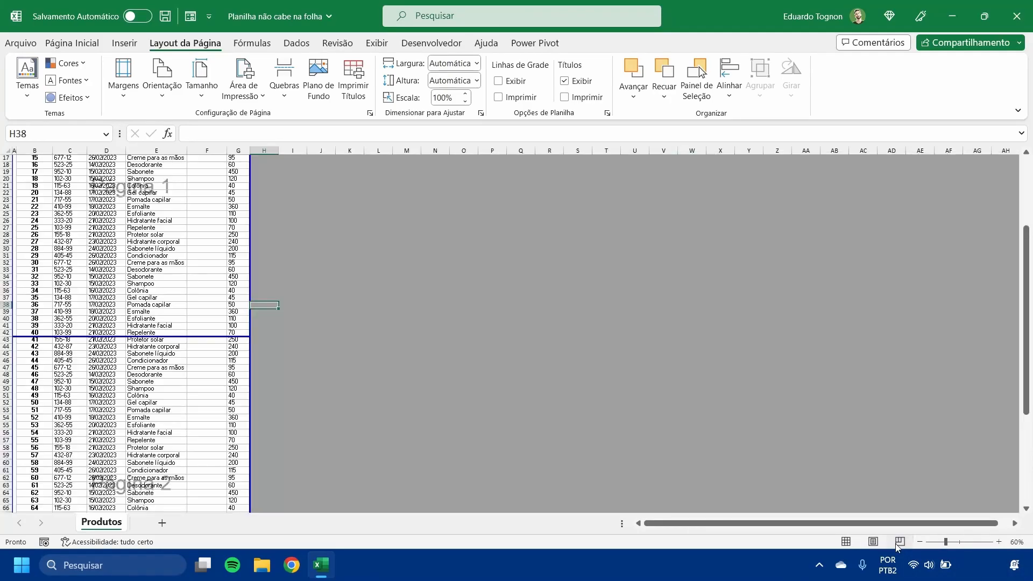
- Examine the page division in Page Break Preview, and return the sheet to Normal view
left_click(897, 543)
scroll(395, 376, "up", 5)
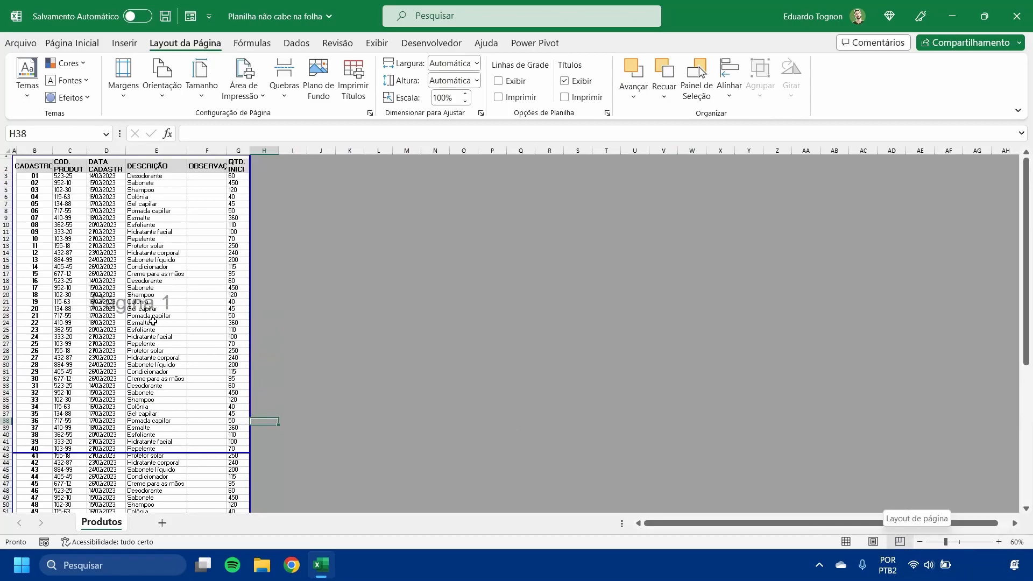
scroll(148, 300, "down", 9)
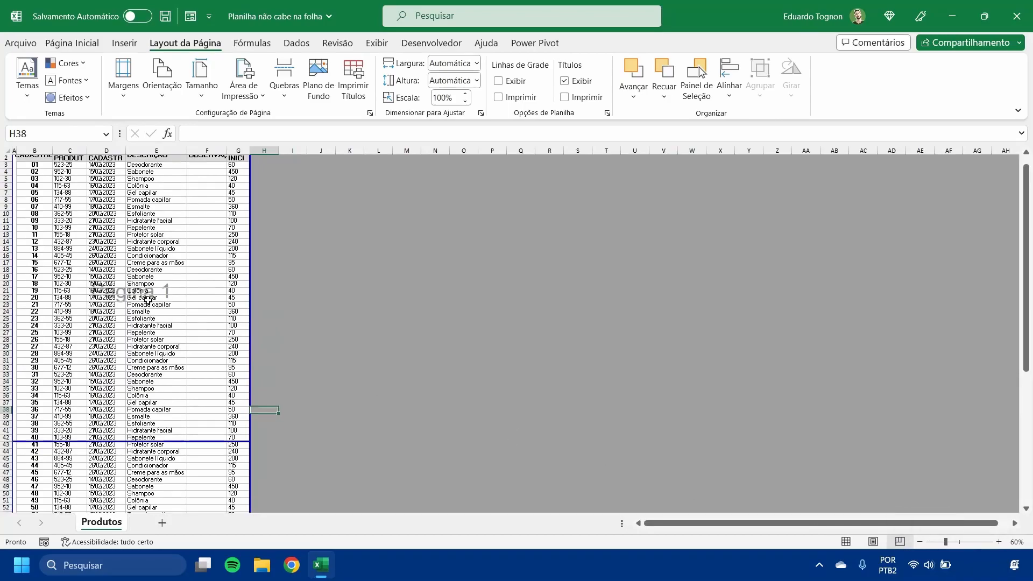
scroll(138, 343, "down", 9)
scroll(137, 341, "up", 8)
scroll(137, 341, "up", 10)
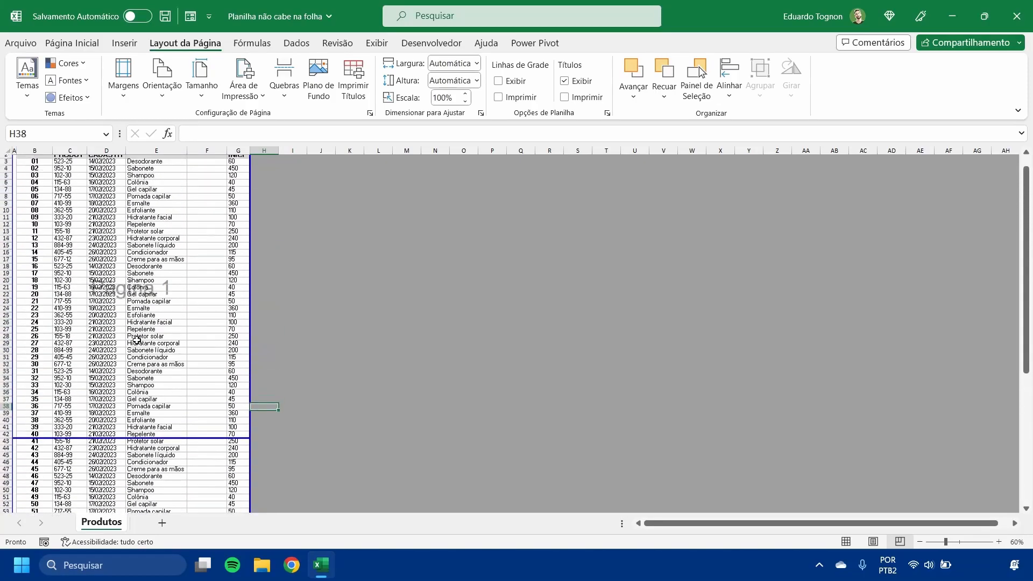
left_click(845, 542)
scroll(282, 301, "down", 1)
scroll(282, 301, "up", 1)
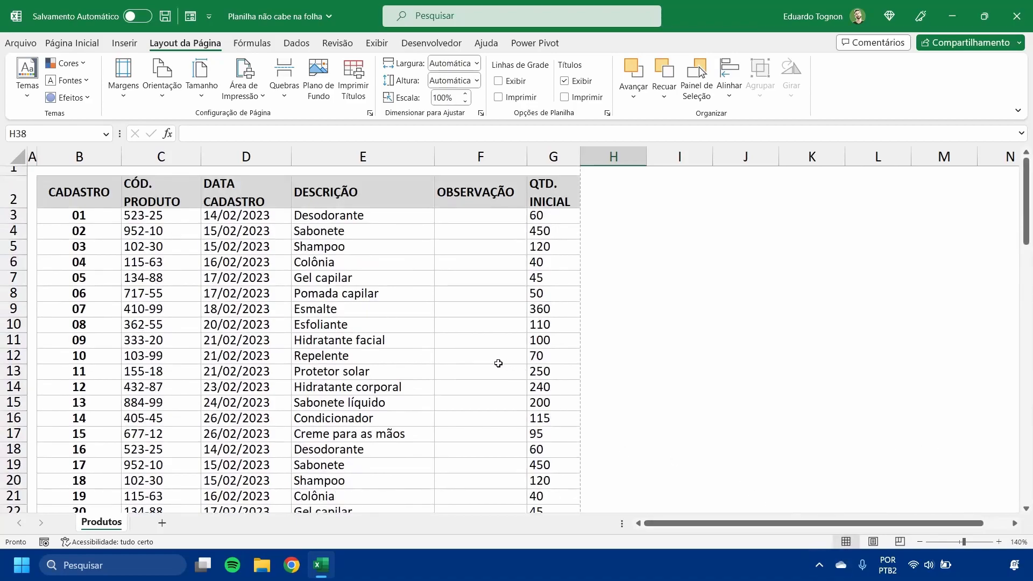
- Turn off automatic text wrapping for the table's header cells B2:G2
left_click(763, 328)
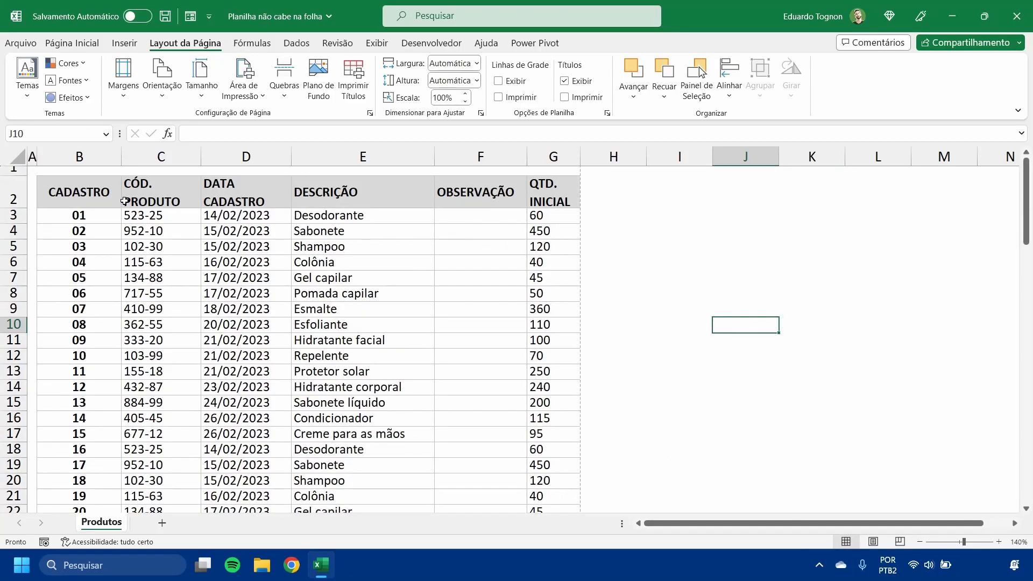
left_click_drag(70, 194, 553, 191)
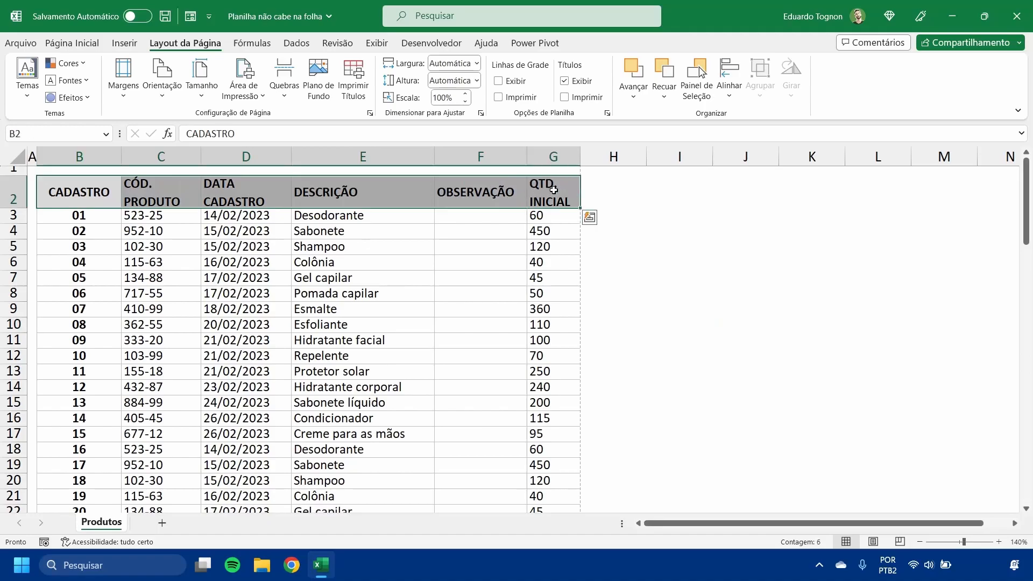
left_click(72, 43)
left_click(431, 68)
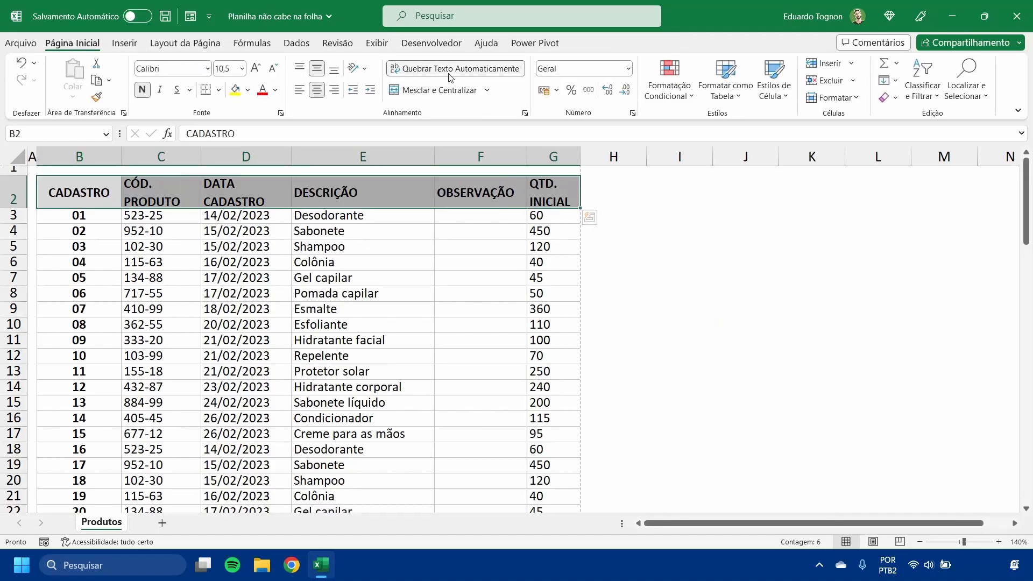
left_click(428, 76)
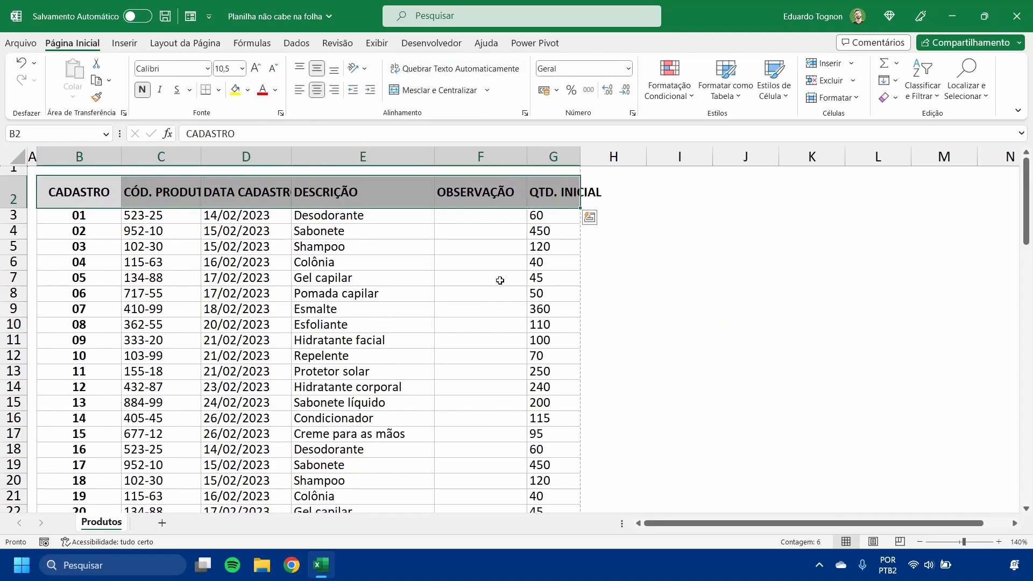
- Widen the CÓD. PRODUTO, DATA CADASTRO and QTD. INICIAL columns so each header fits on one line
left_click(231, 273)
left_click_drag(200, 159, 223, 159)
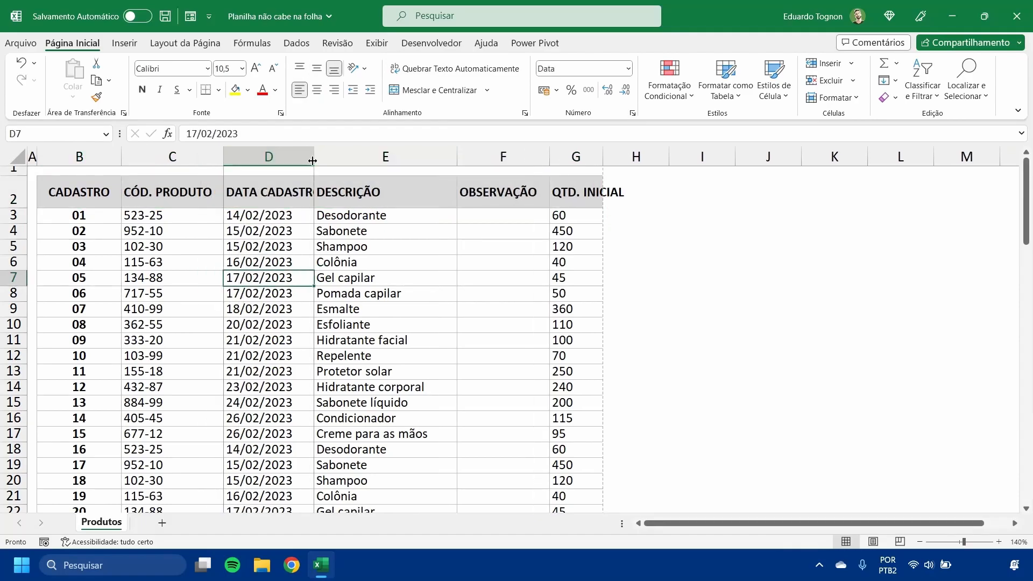
left_click_drag(314, 158, 332, 159)
left_click_drag(621, 158, 647, 157)
left_click(746, 262)
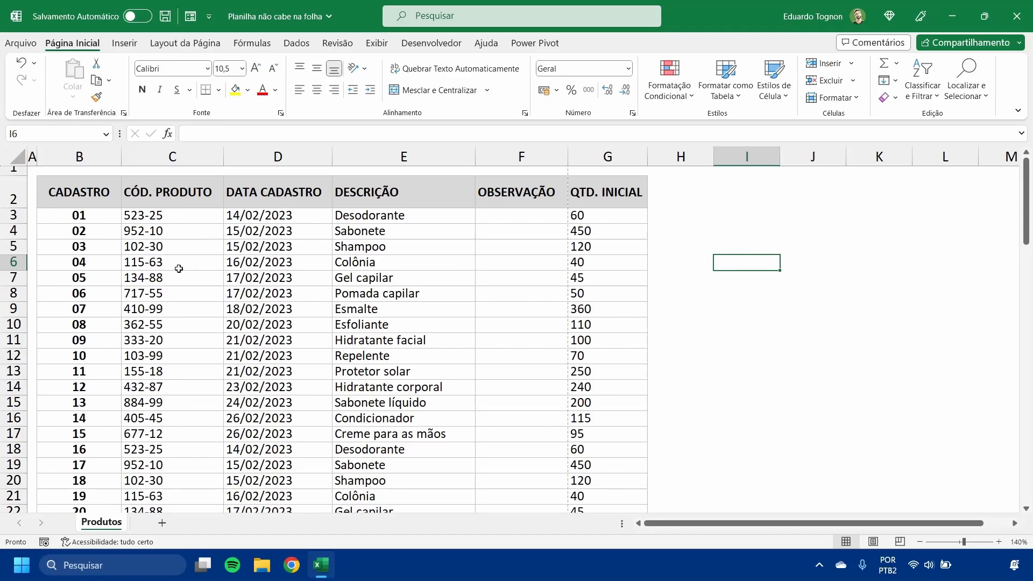
- Apply the Reduzir para caber text control to the header cells B2:G2
left_click_drag(95, 202, 596, 191)
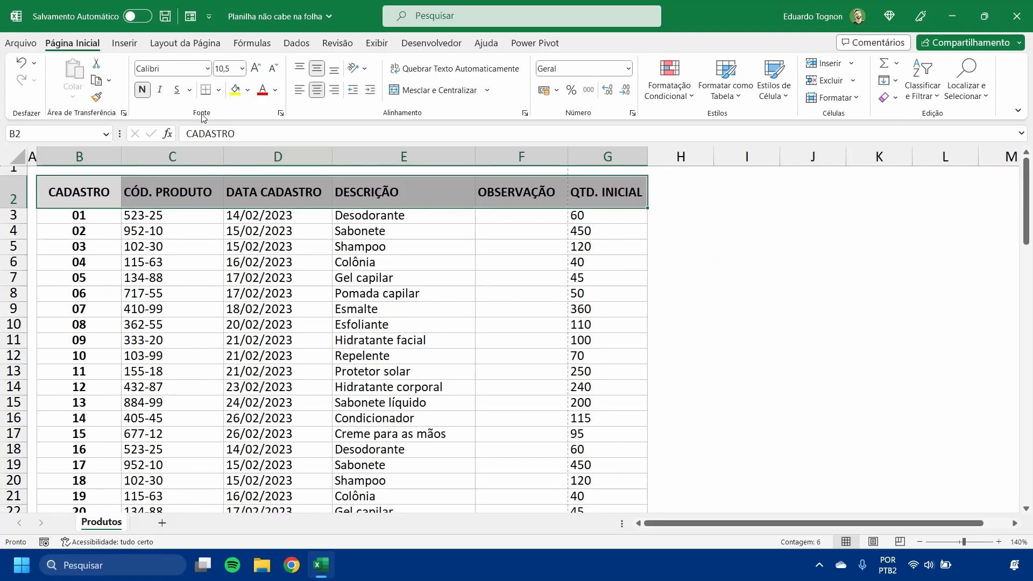
left_click(280, 114)
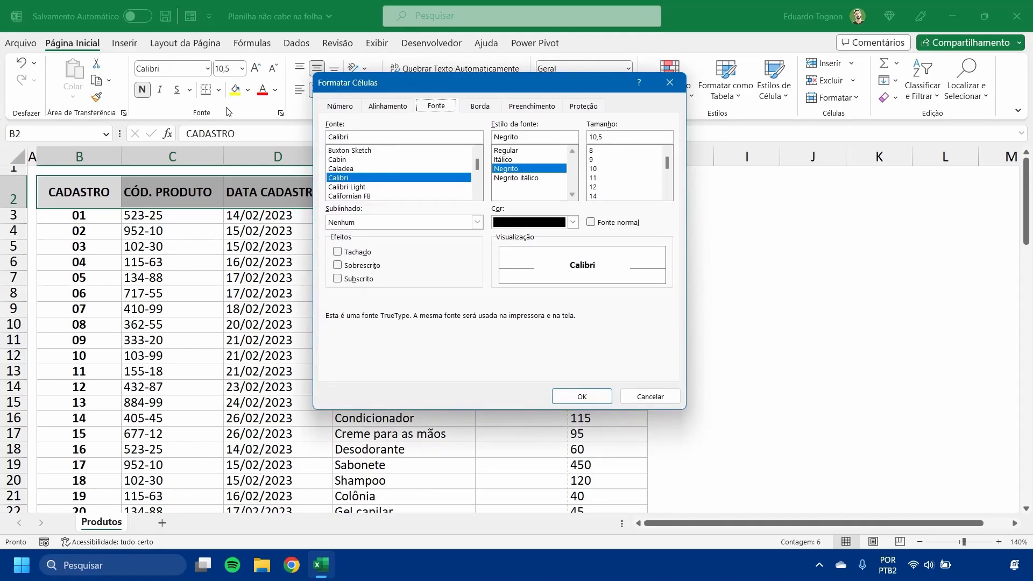
left_click(385, 107)
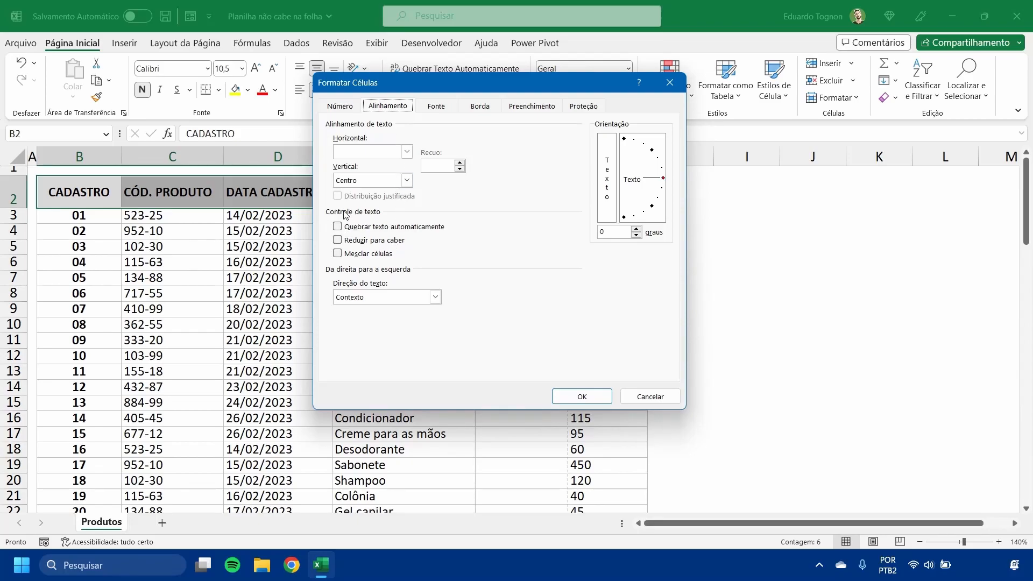
left_click_drag(431, 81, 543, 117)
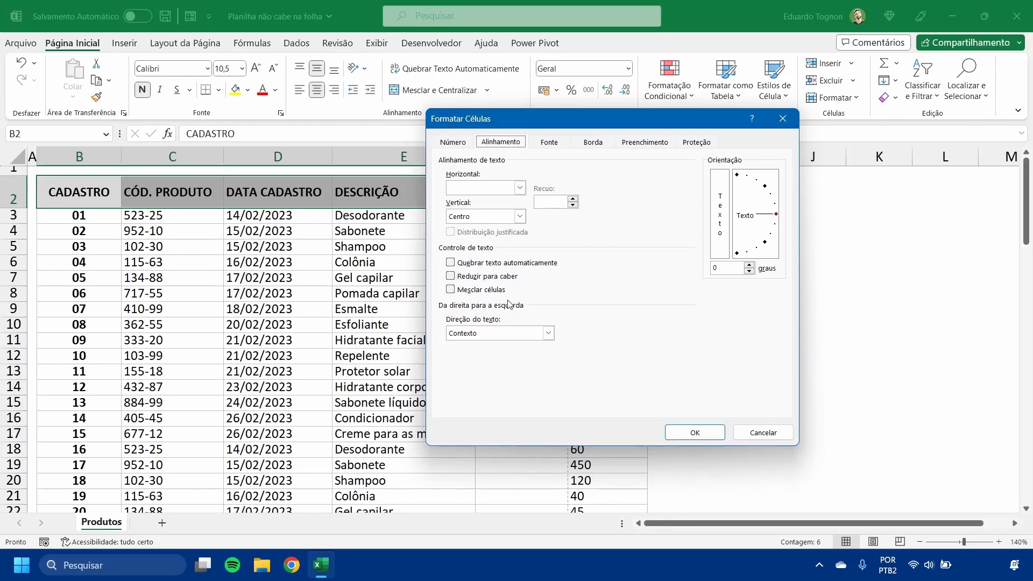
left_click(450, 277)
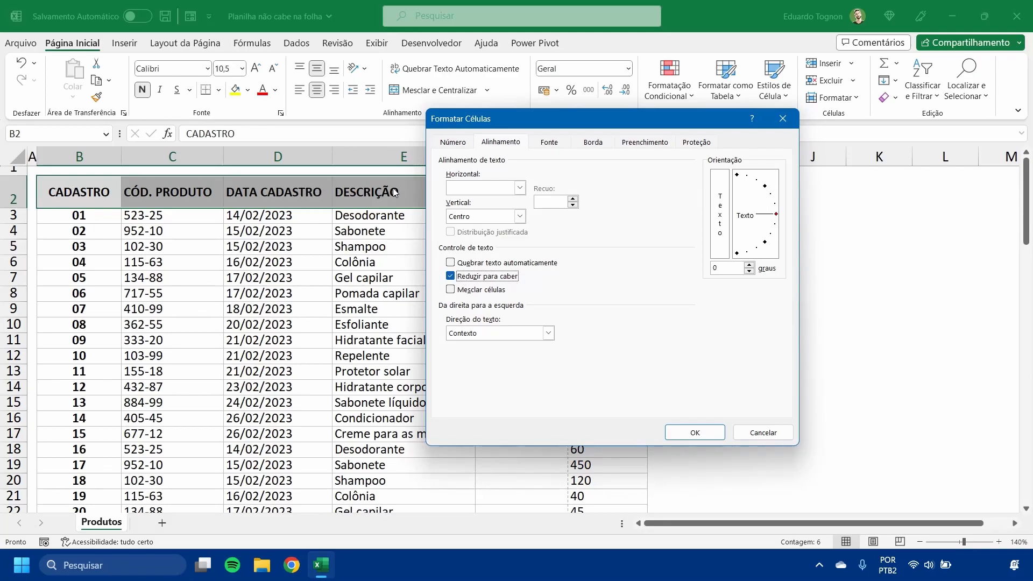
left_click(695, 432)
left_click(708, 344)
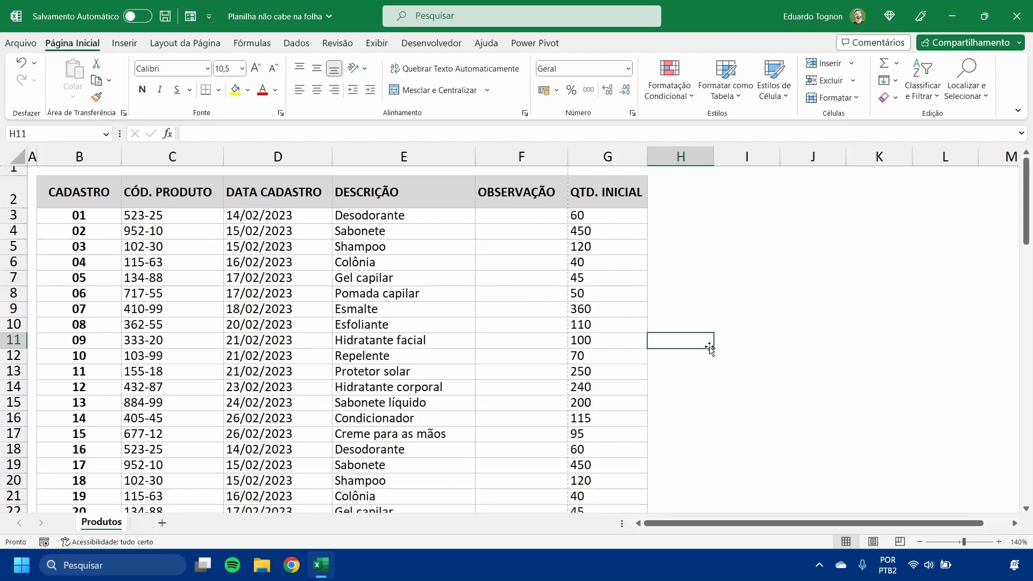
- Narrow the DATA CADASTRO column to shrink its header text, and check the first page in the print preview
left_click(308, 200)
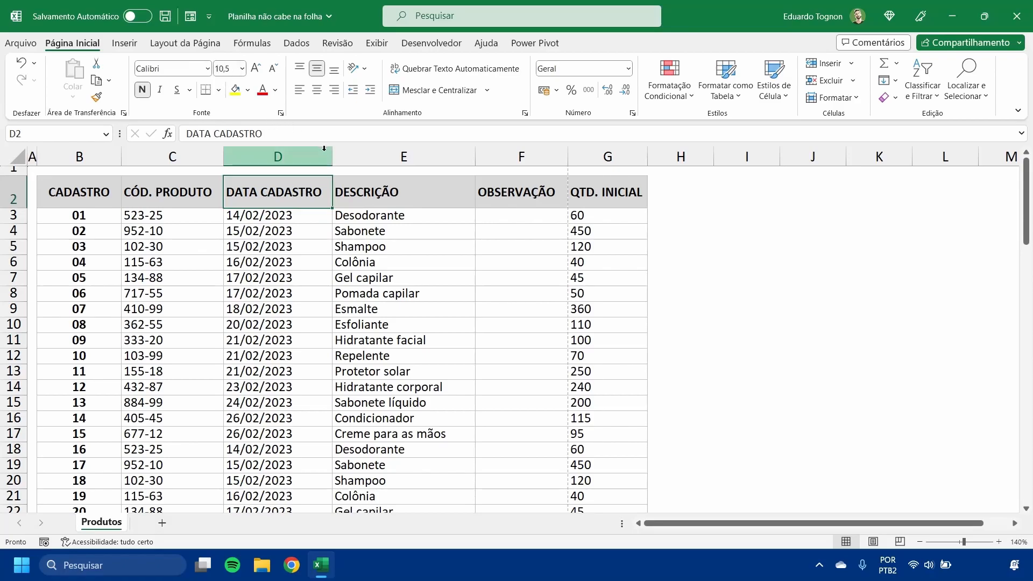
left_click_drag(331, 156, 306, 157)
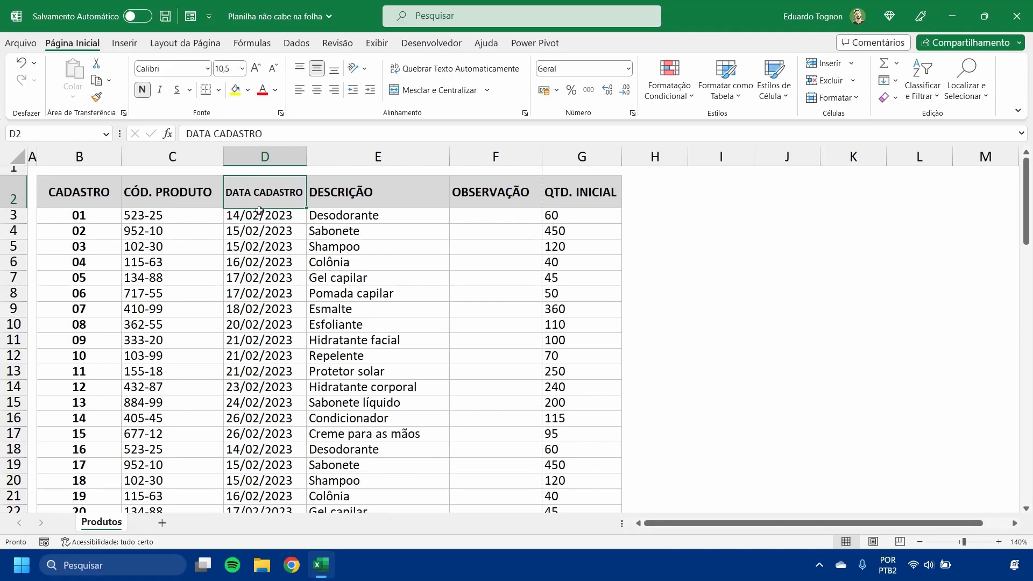
left_click(28, 44)
left_click(88, 249)
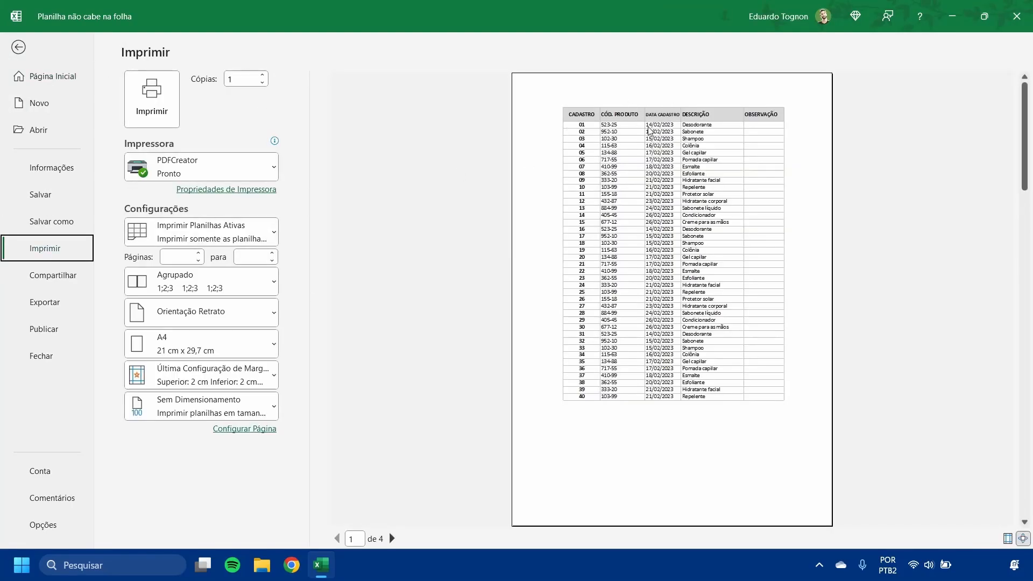
left_click(24, 48)
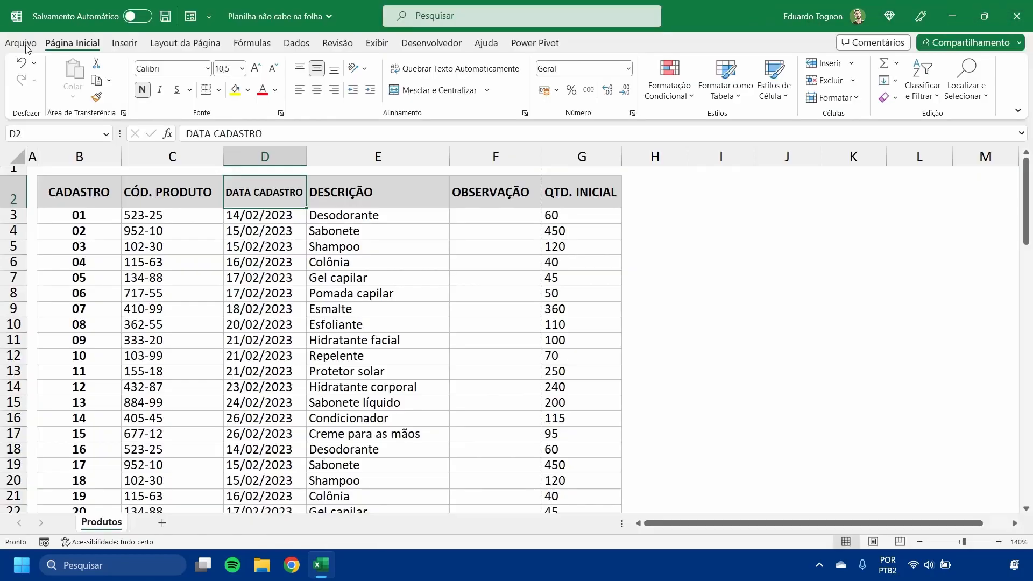
- Narrow the CÓD. PRODUTO column to shrink its header text, and compare it with the neighbouring column
left_click(173, 192)
left_click_drag(223, 153, 186, 154)
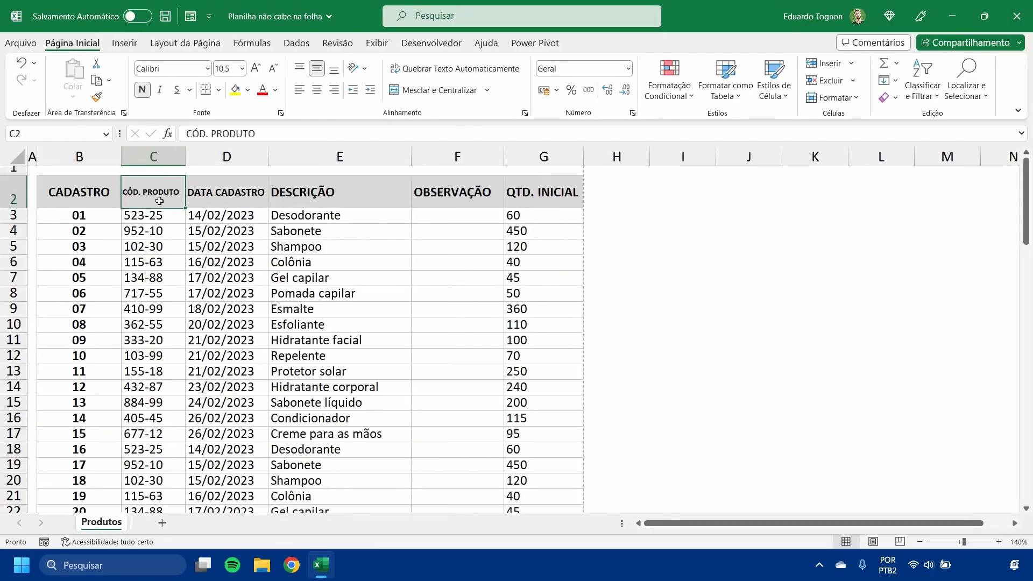
left_click(258, 304)
left_click(132, 190)
left_click(219, 249)
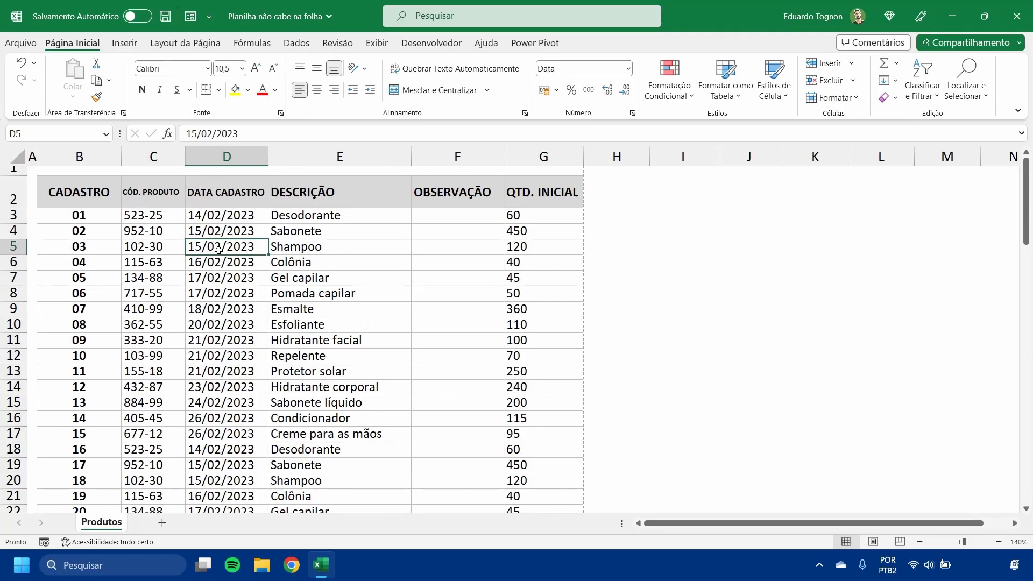
- Turn off the Reduzir para caber text control for the header cells B2:G2
left_click_drag(81, 188, 525, 188)
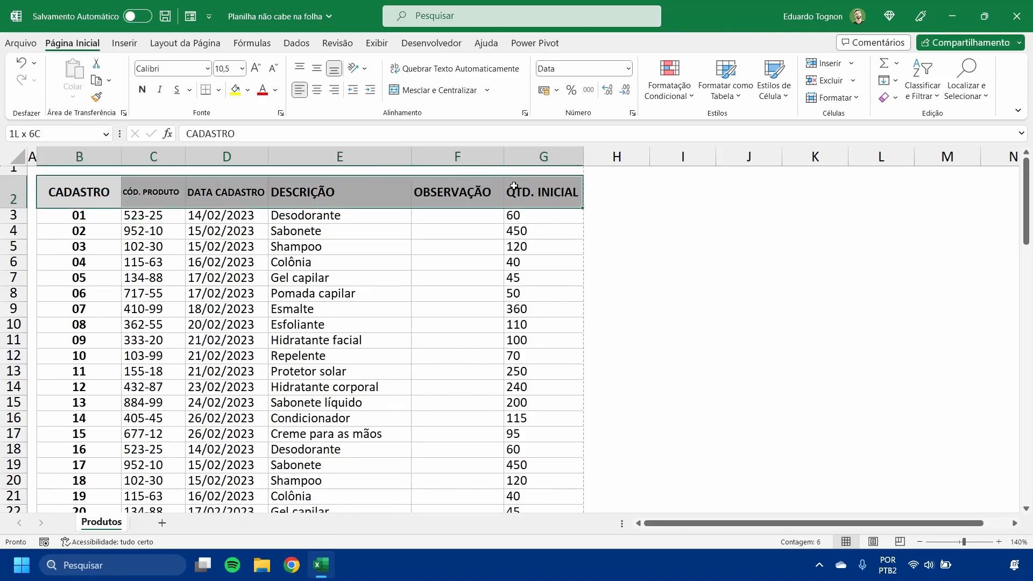
left_click(280, 112)
left_click(514, 144)
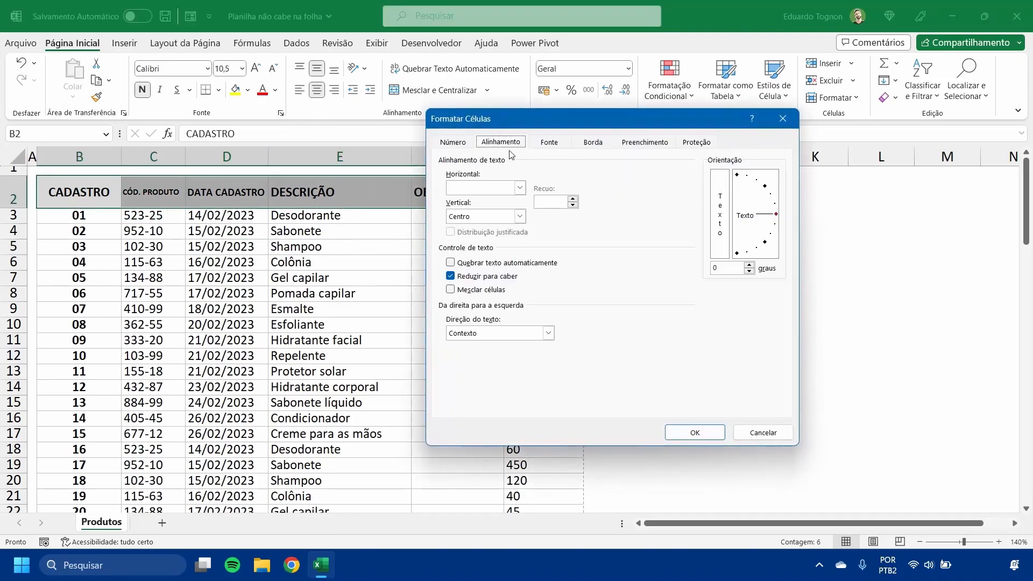
left_click(695, 433)
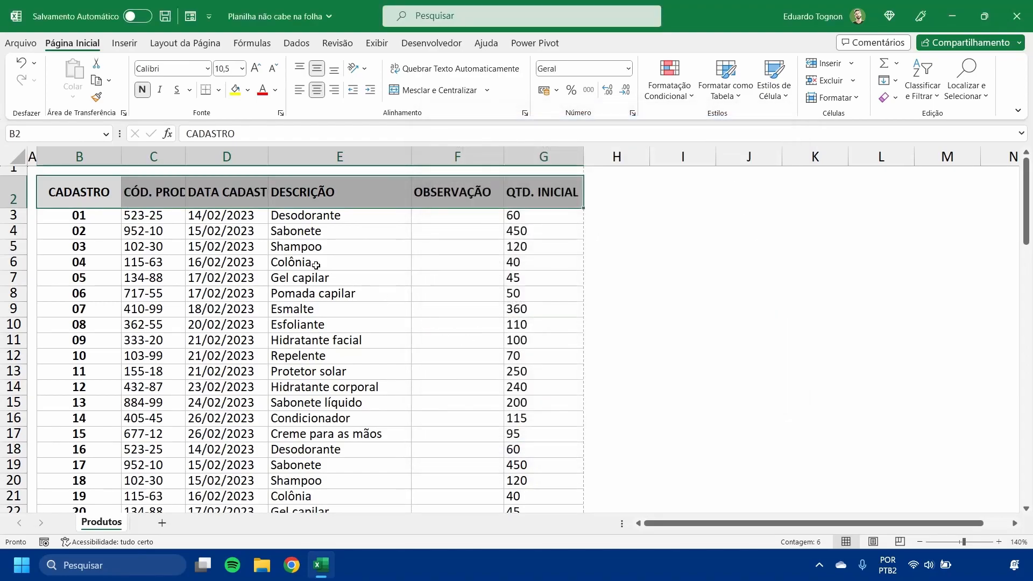
left_click(281, 247)
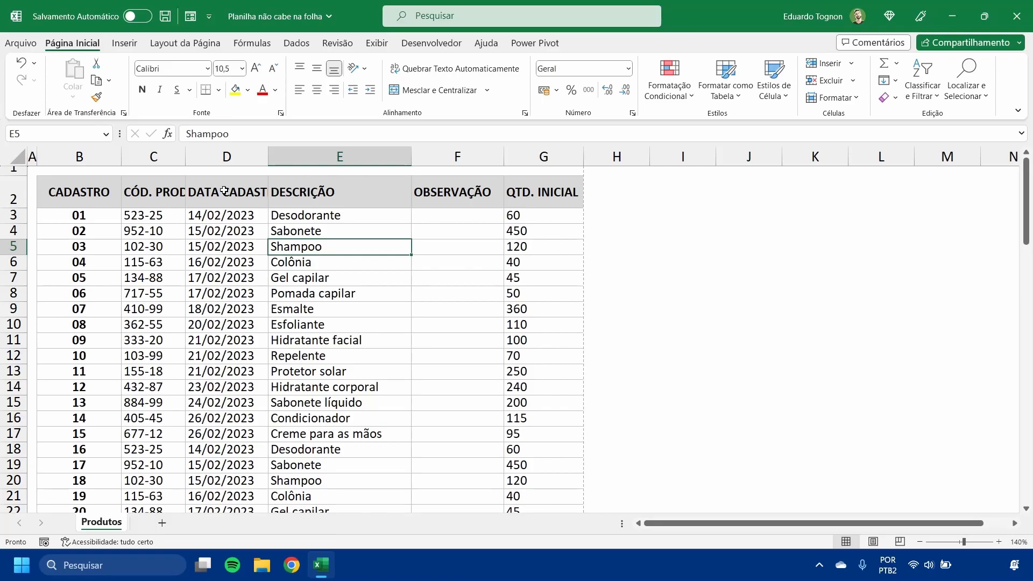
- Rotate the header text in B2:G2 to an orientation of 45 degrees
left_click_drag(70, 194, 543, 194)
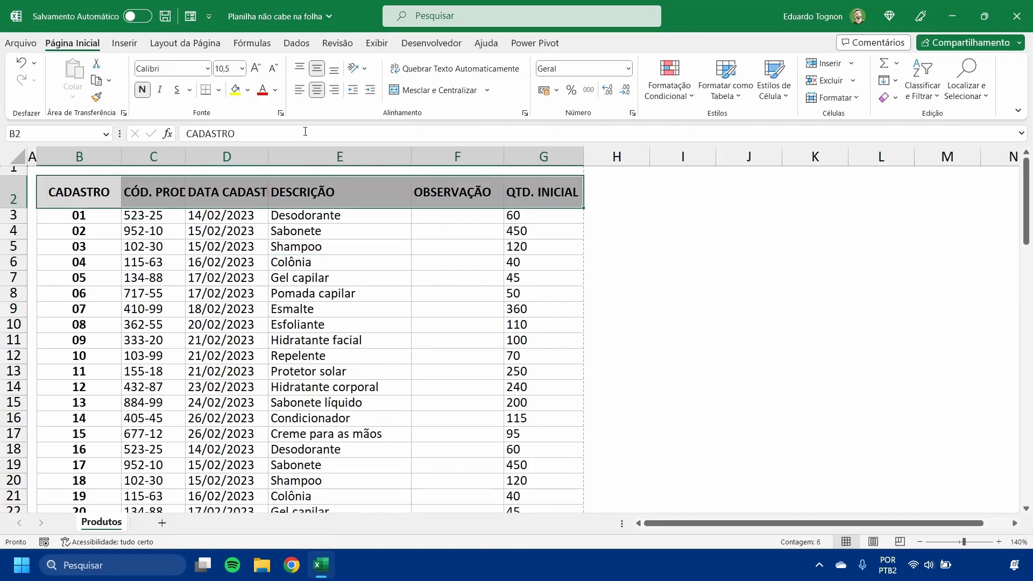
left_click(281, 112)
left_click_drag(597, 127, 483, 126)
left_click(393, 146)
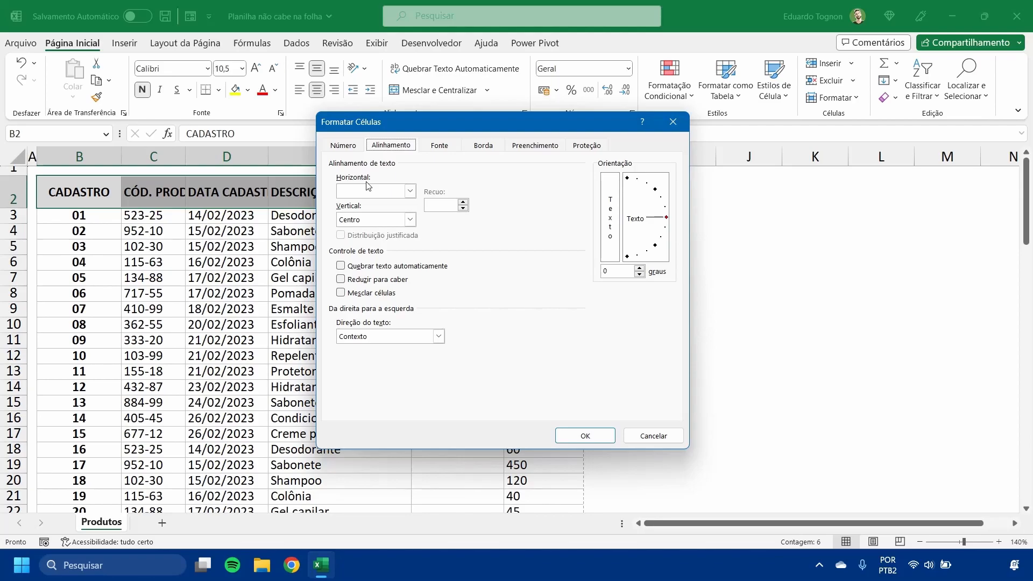
left_click(381, 192)
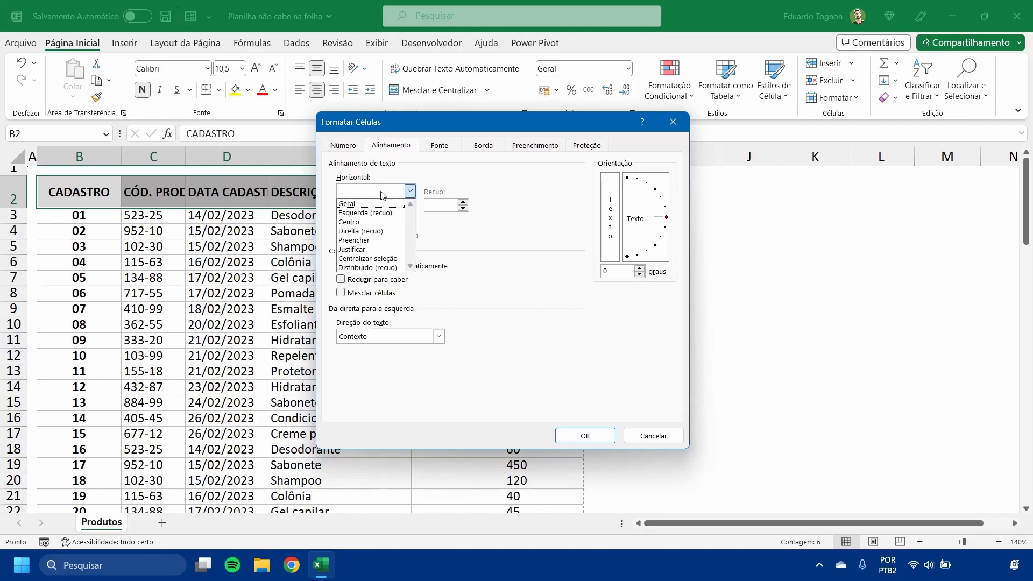
left_click(471, 226)
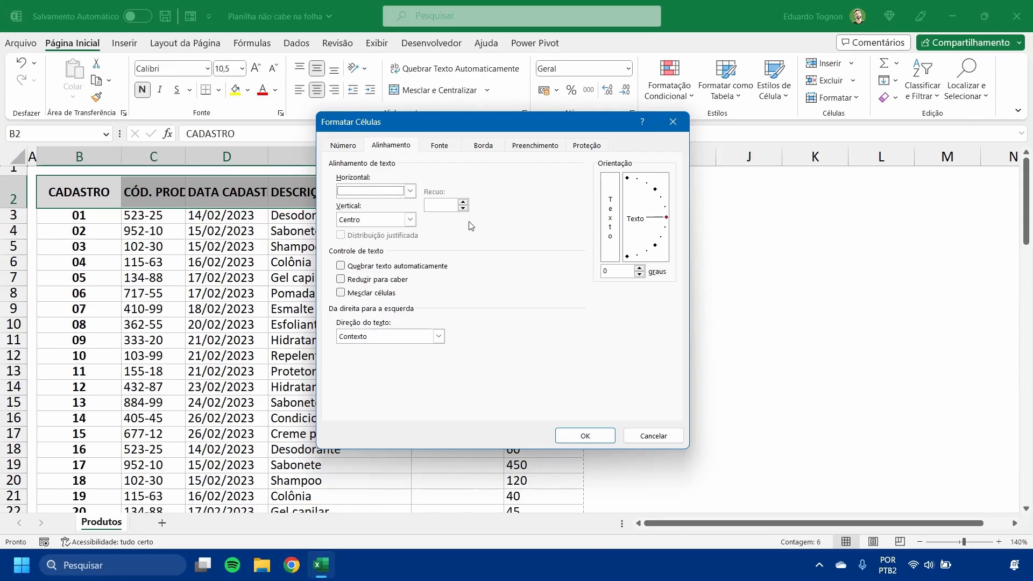
left_click(438, 207)
left_click(635, 217)
left_click_drag(662, 223, 660, 192)
type("45")
left_click(586, 435)
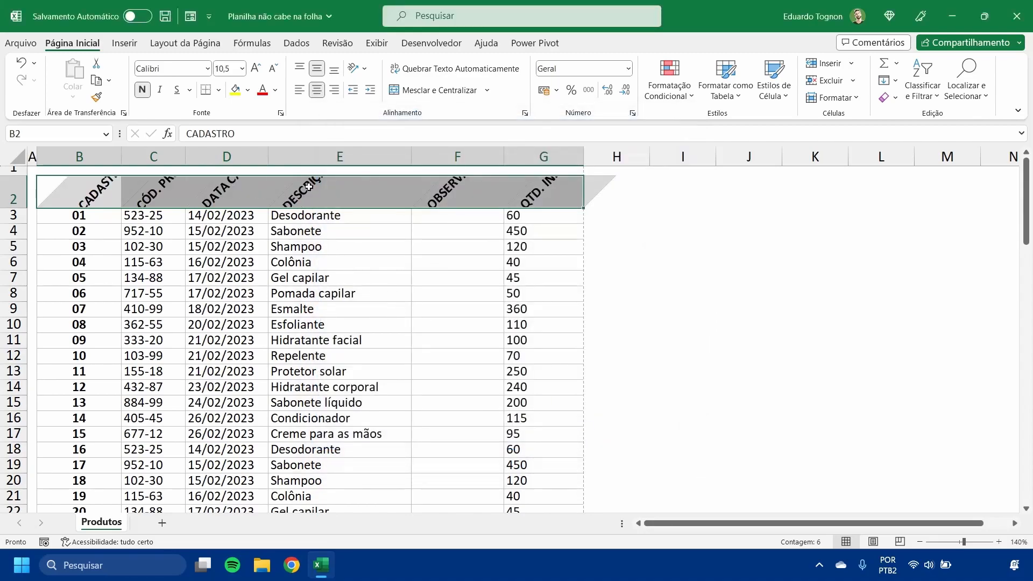
- Increase the height of row 2 to fit the slanted headers, and reduce their font size to 9
left_click_drag(13, 208, 9, 255)
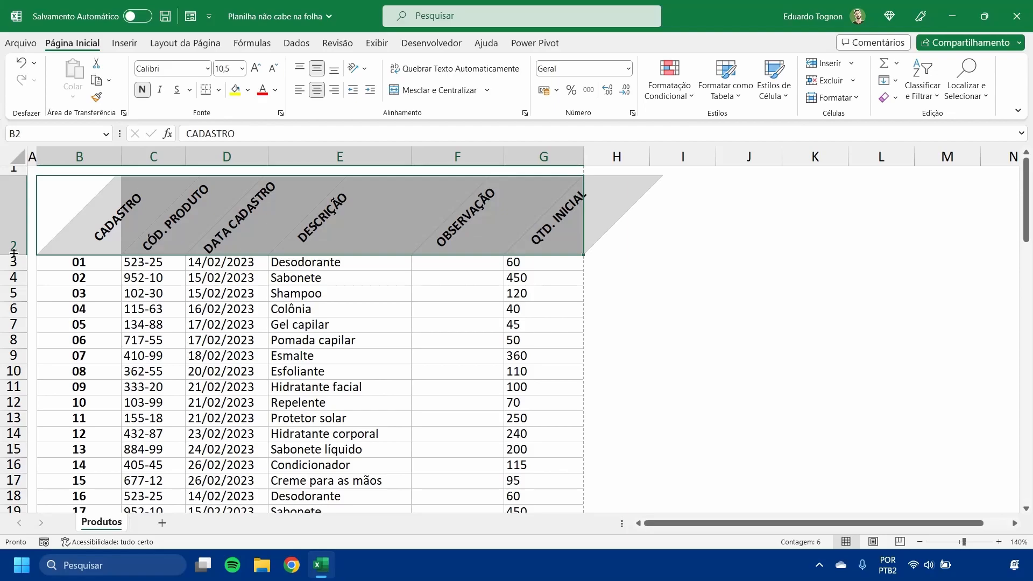
left_click(273, 69)
left_click(274, 69)
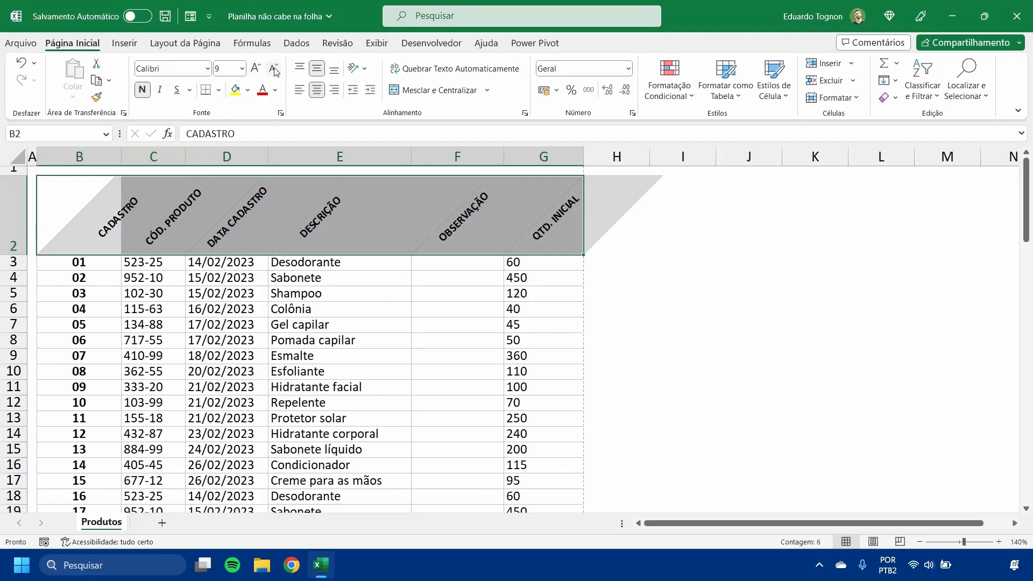
left_click(248, 263)
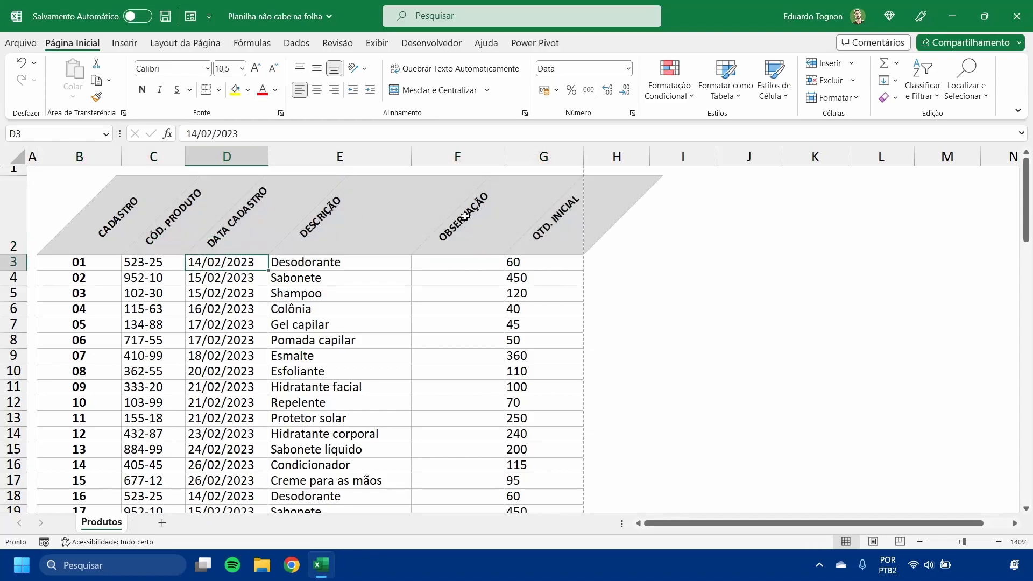
- Examine how the slanted OBSERVAÇÃO and DESCRIÇÃO headers line up with their columns
left_click(501, 199)
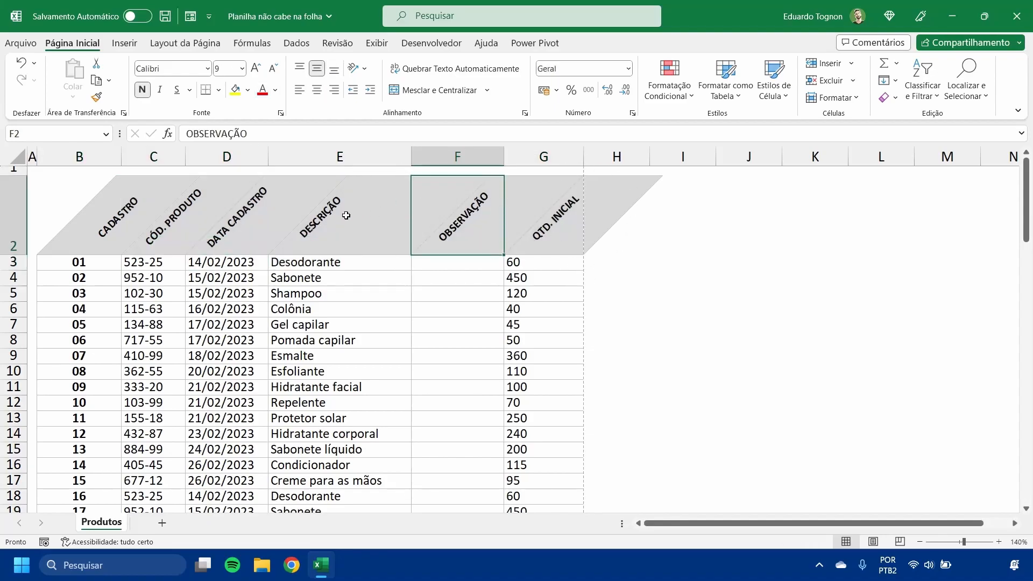
left_click(274, 223)
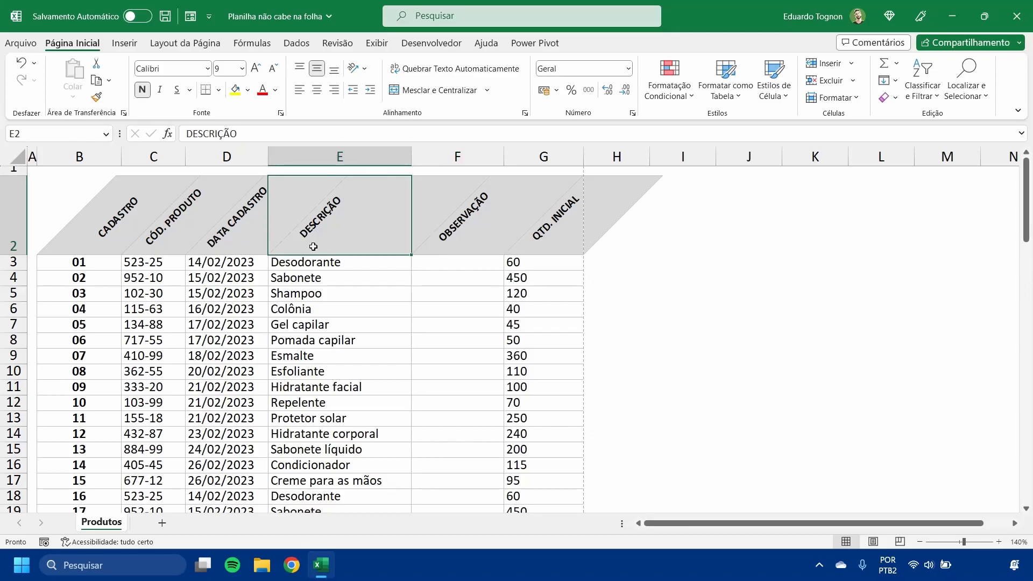
left_click_drag(306, 153, 384, 154)
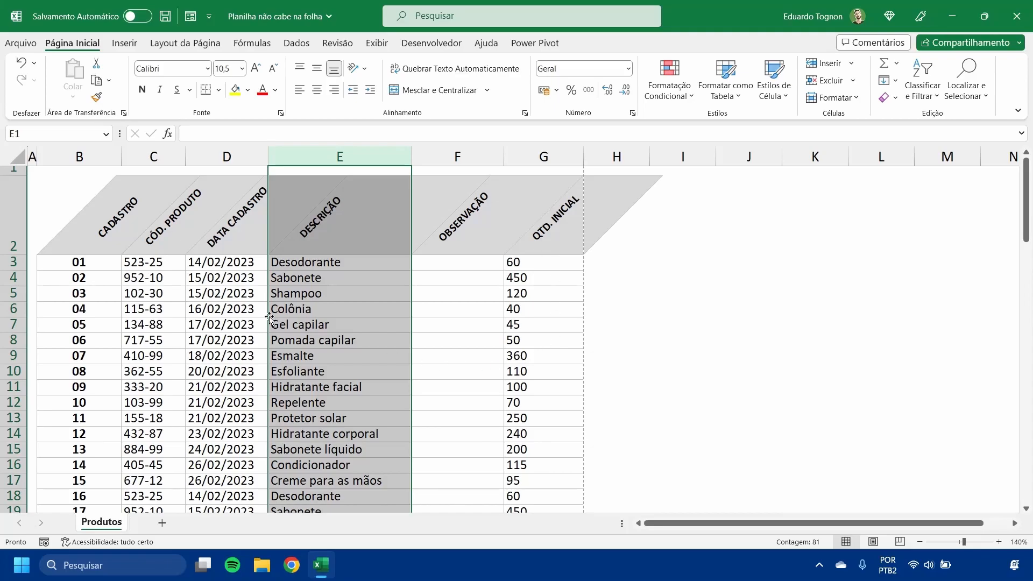
left_click(331, 225)
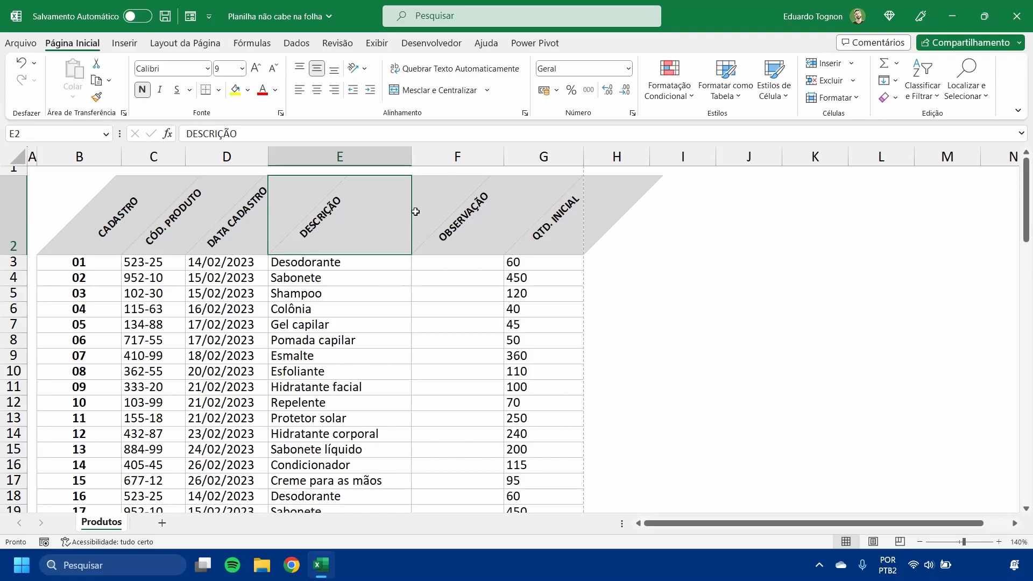
left_click(506, 308)
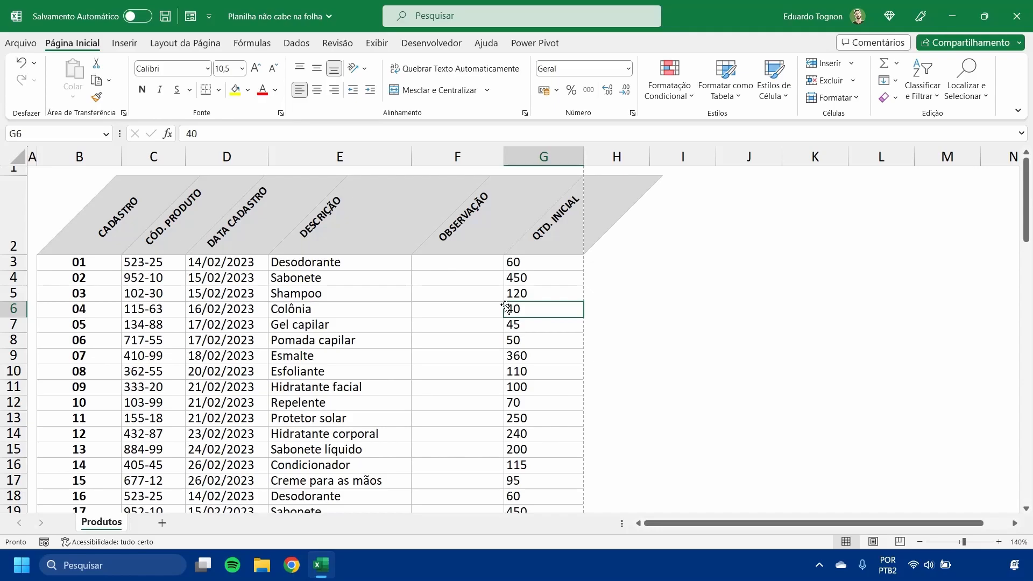
- Undo the header's font size reduction, row height increase and text rotation
left_click(22, 63)
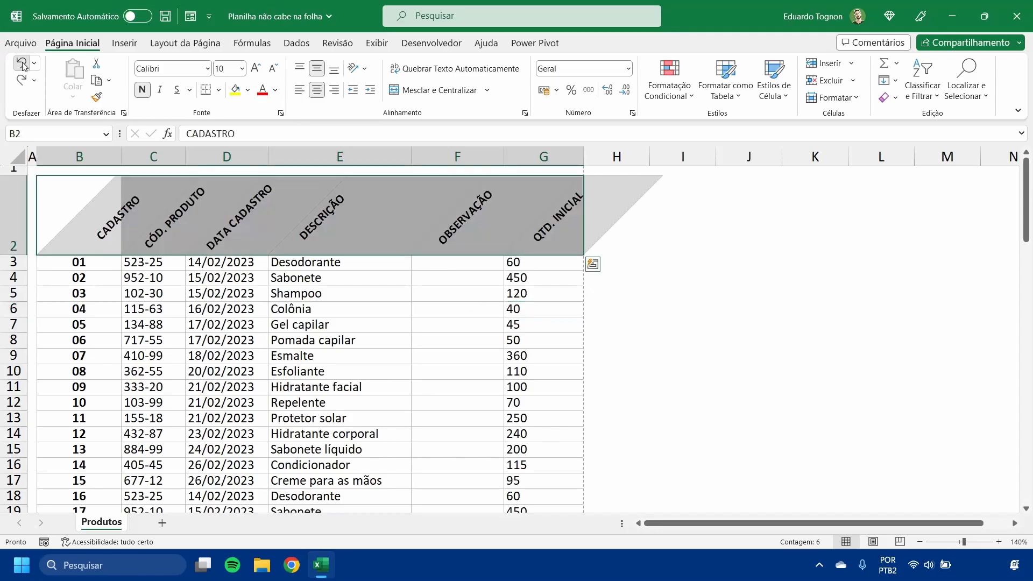
left_click(22, 64)
left_click(22, 64)
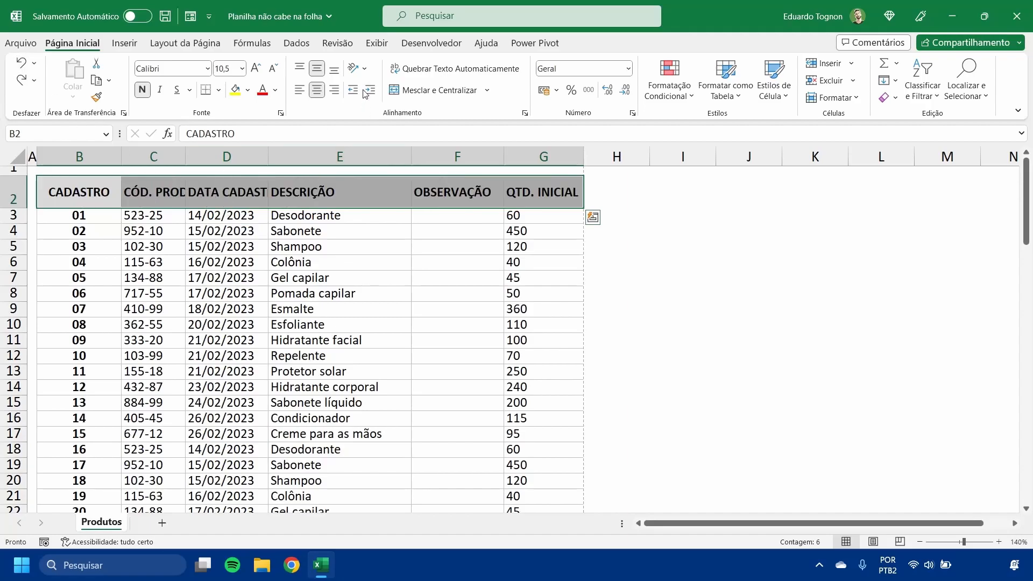
- Turn on automatic text wrapping for the header cells B2:G2
left_click(421, 72)
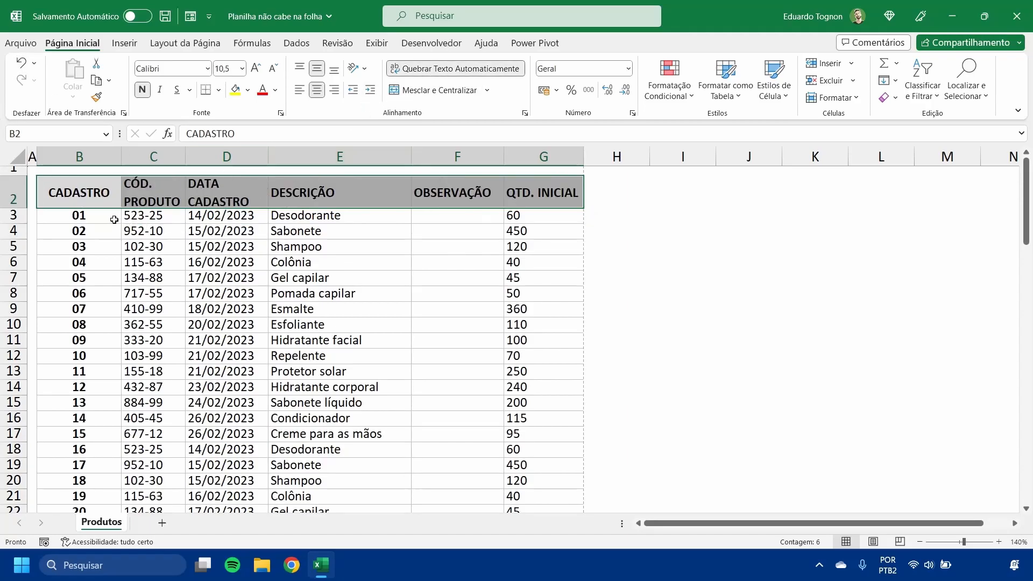
left_click(144, 246)
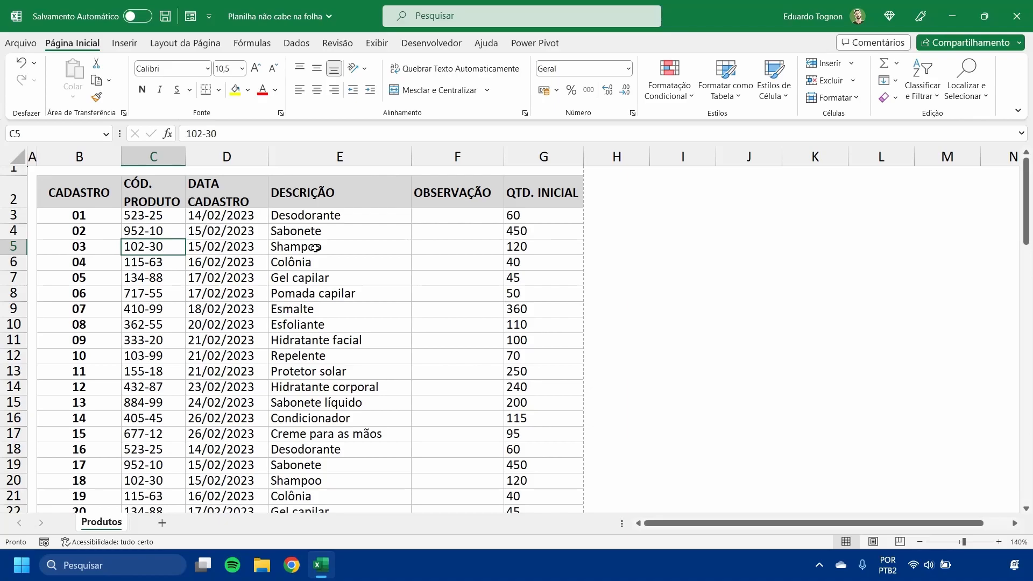
- Examine the narrow empty column A and row 1 bordering the table
left_click(32, 156)
left_click(30, 187)
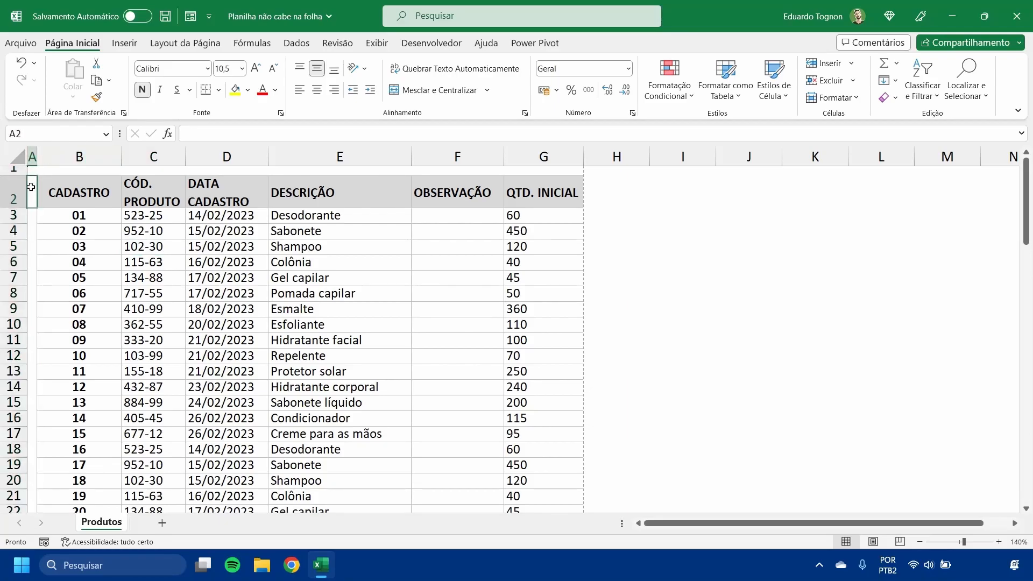
left_click_drag(33, 170, 395, 169)
left_click(715, 208)
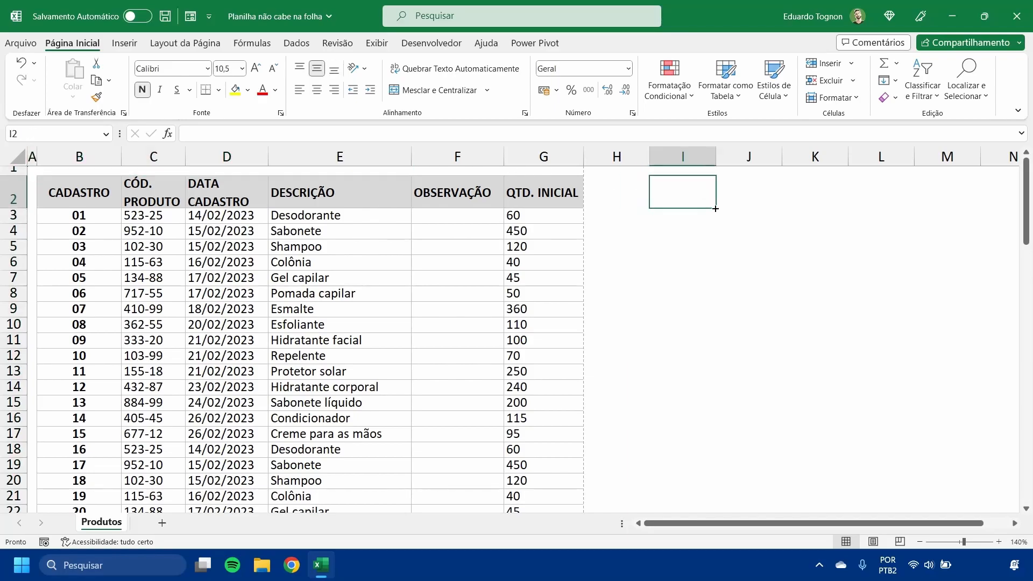
left_click(59, 170)
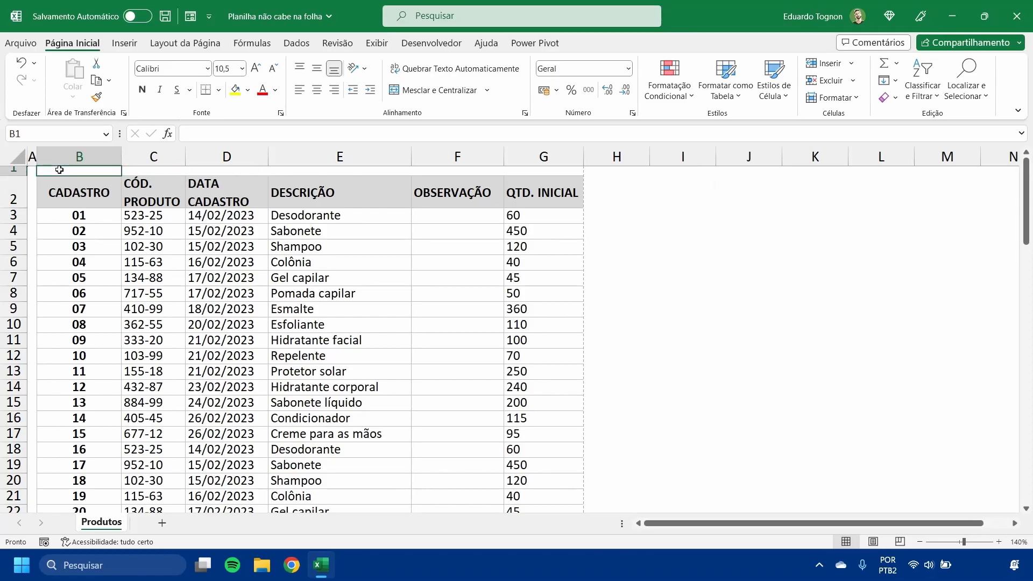
left_click(436, 243)
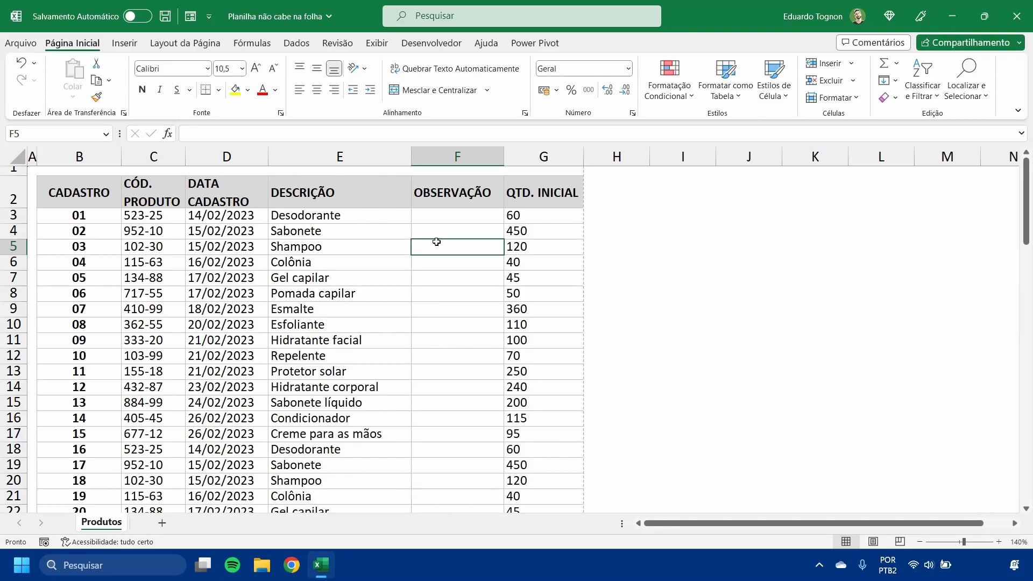
- Set the worksheet zoom to 100% and select the range B2:G22, from the header through record 20
left_click(919, 541)
left_click(919, 541)
left_click(920, 541)
left_click(919, 542)
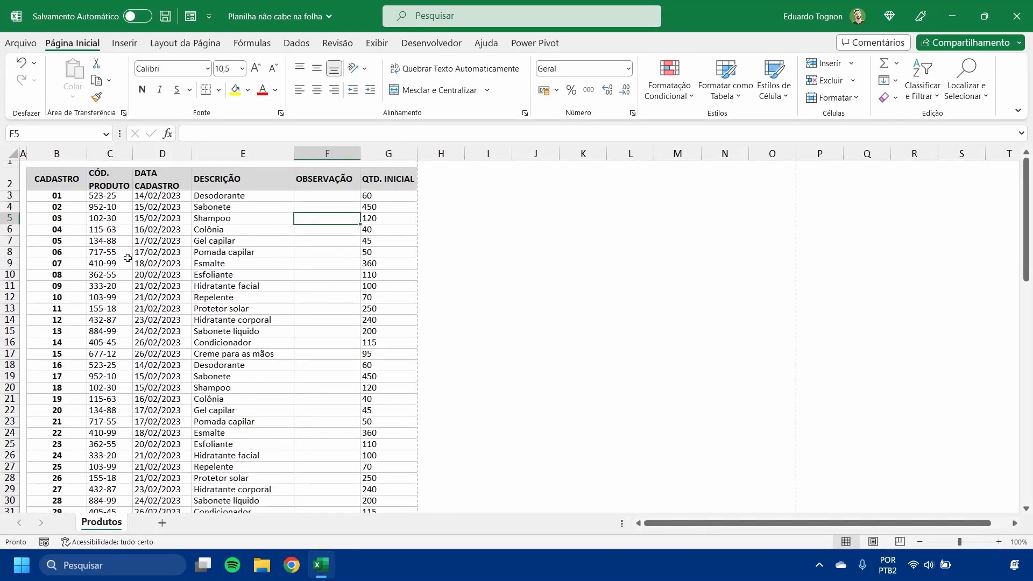
scroll(111, 354, "down", 5)
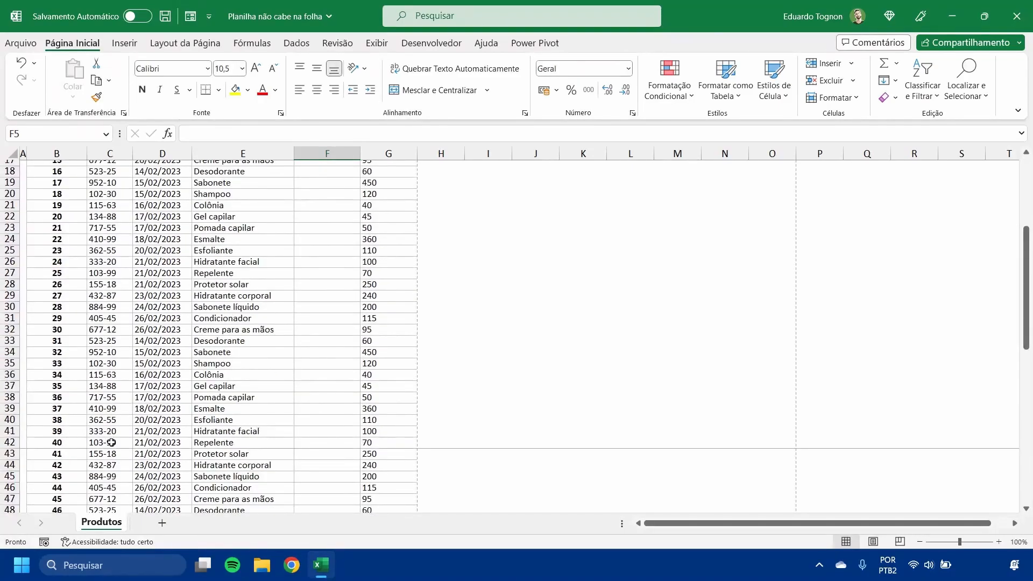
scroll(138, 296, "up", 1)
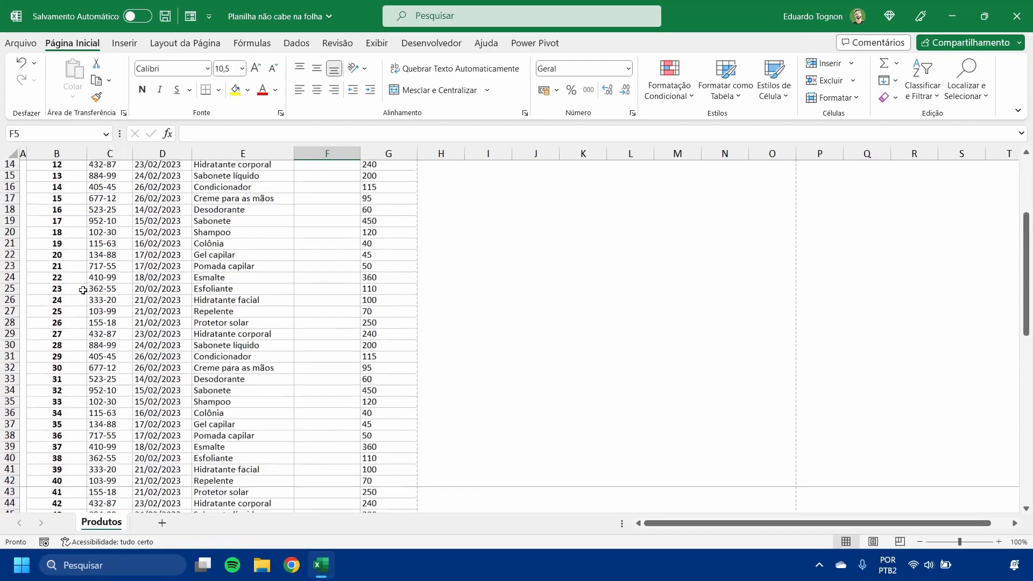
left_click(69, 253)
scroll(129, 310, "up", 4)
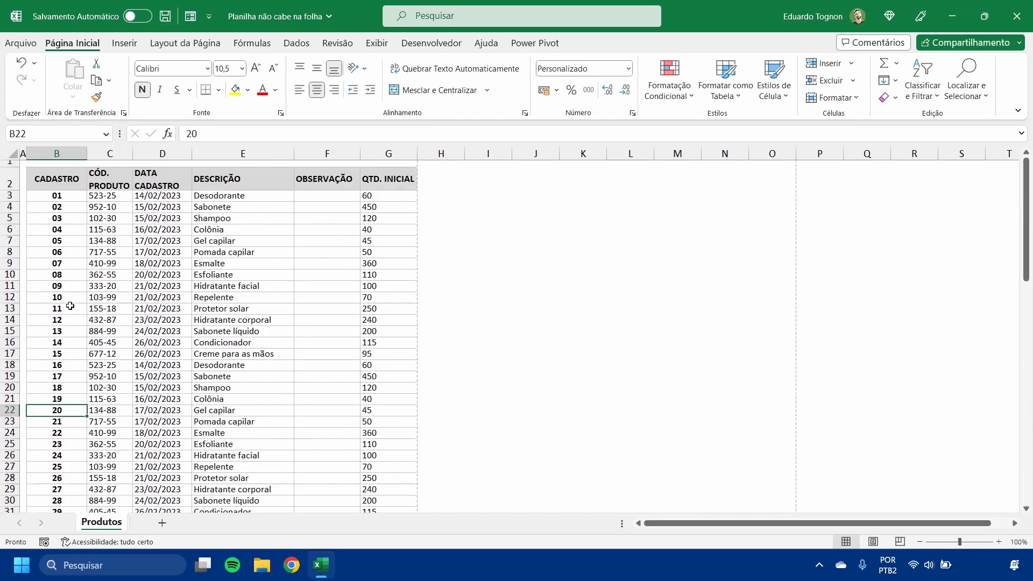
left_click_drag(56, 178, 377, 411)
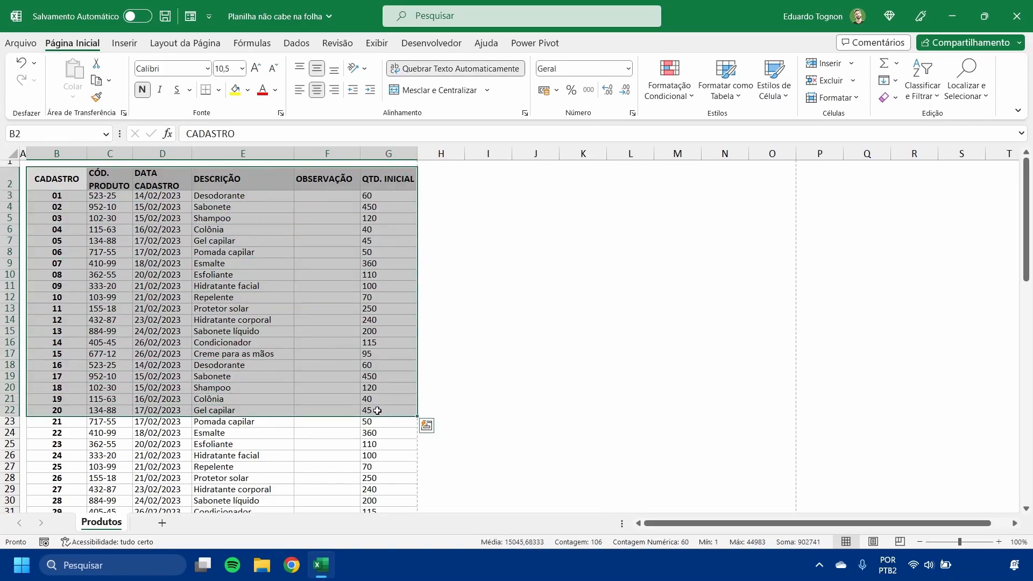
- Look through the print scope options in the print preview, and return to the worksheet
left_click(22, 43)
left_click(66, 258)
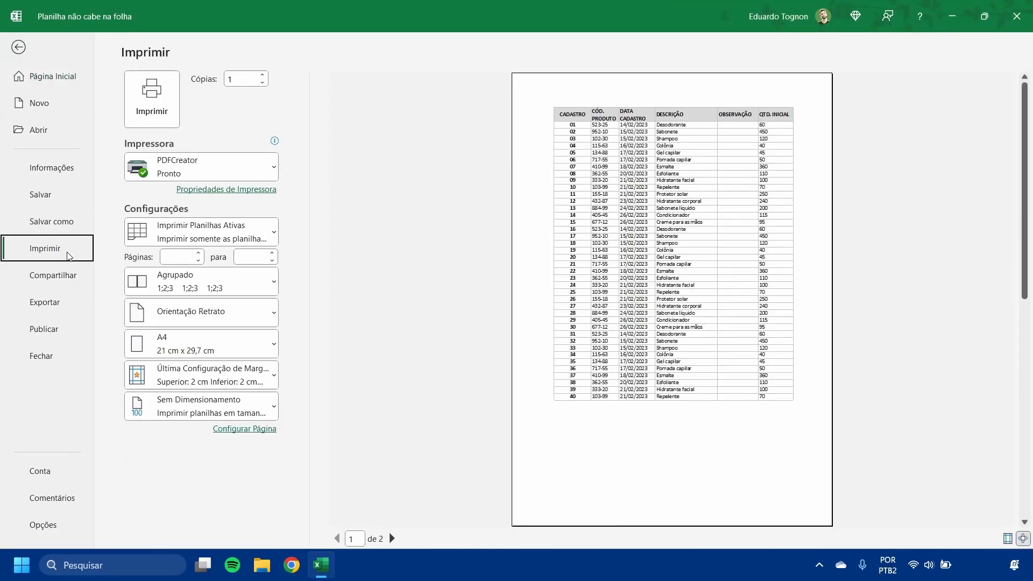
left_click(240, 231)
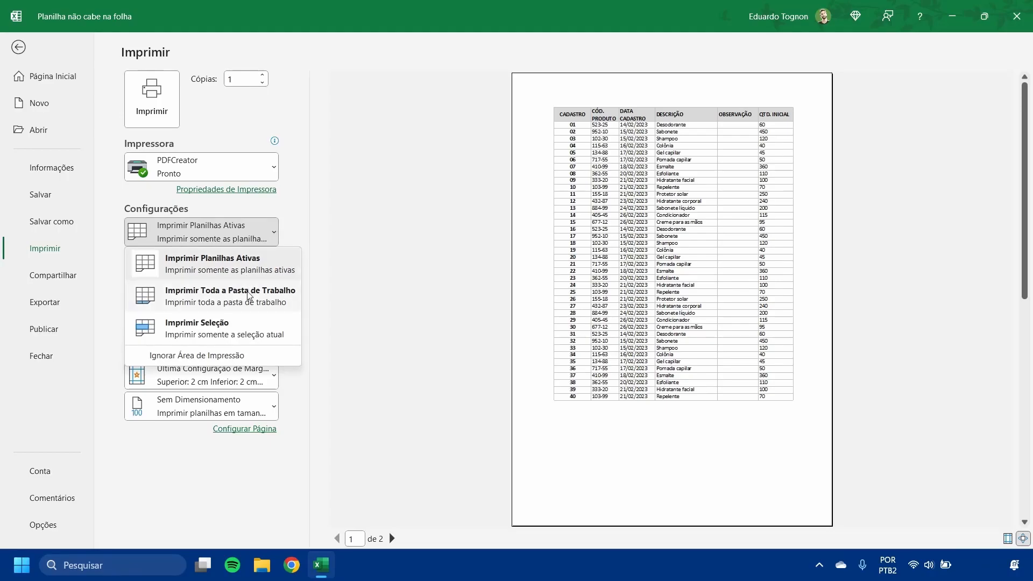
left_click(18, 48)
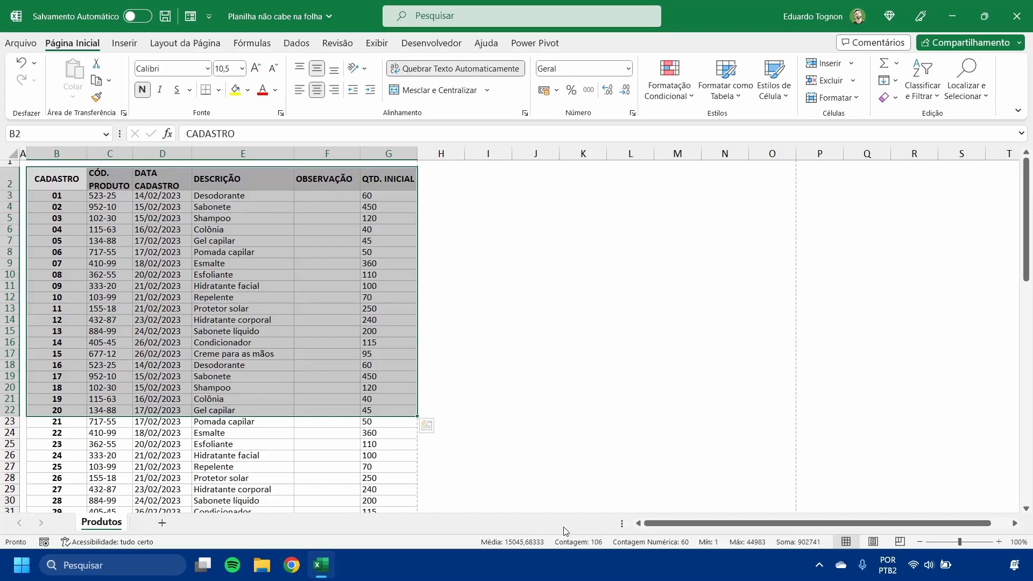
- Set the print scope to Imprimir Seleção for the selected range
left_click(20, 45)
left_click(60, 249)
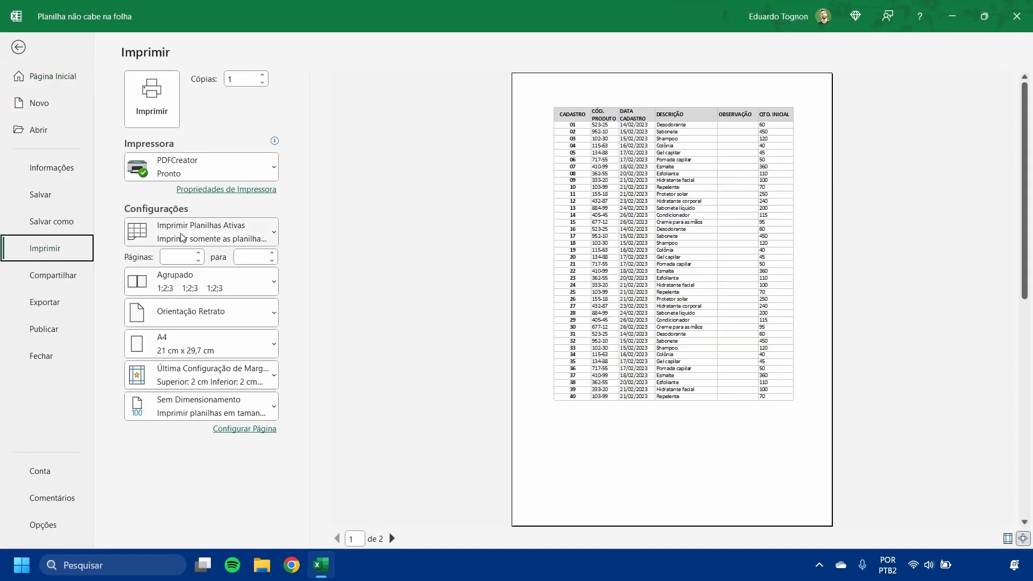
left_click(194, 235)
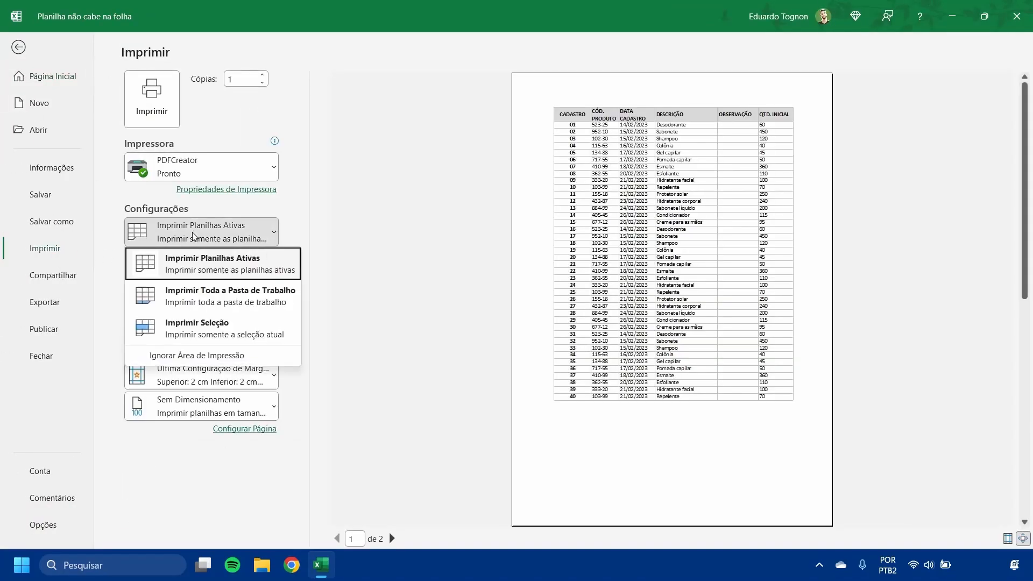
left_click(207, 330)
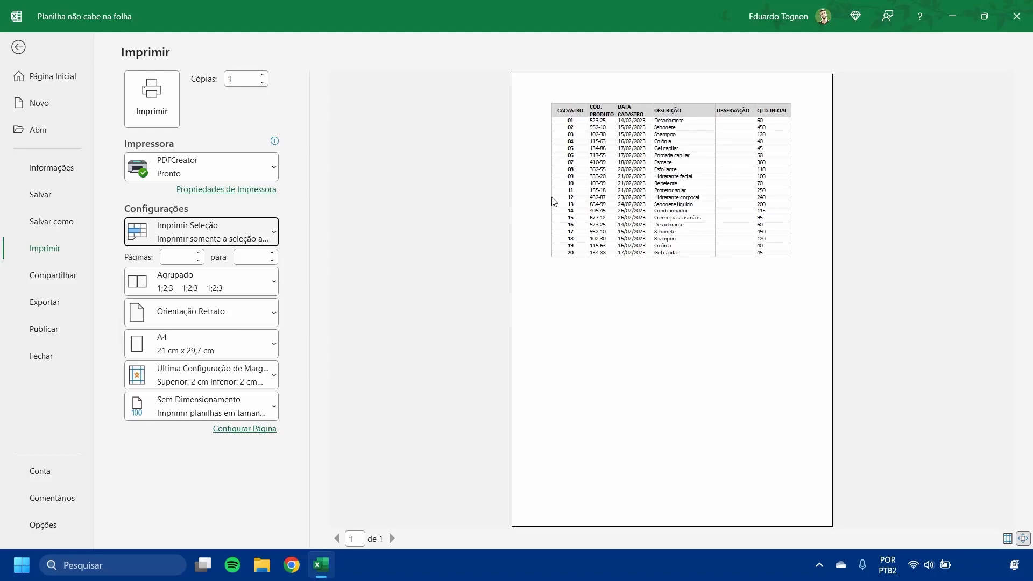
- Return to the worksheet, and recheck the Imprimir Seleção setting in the print preview
left_click(18, 47)
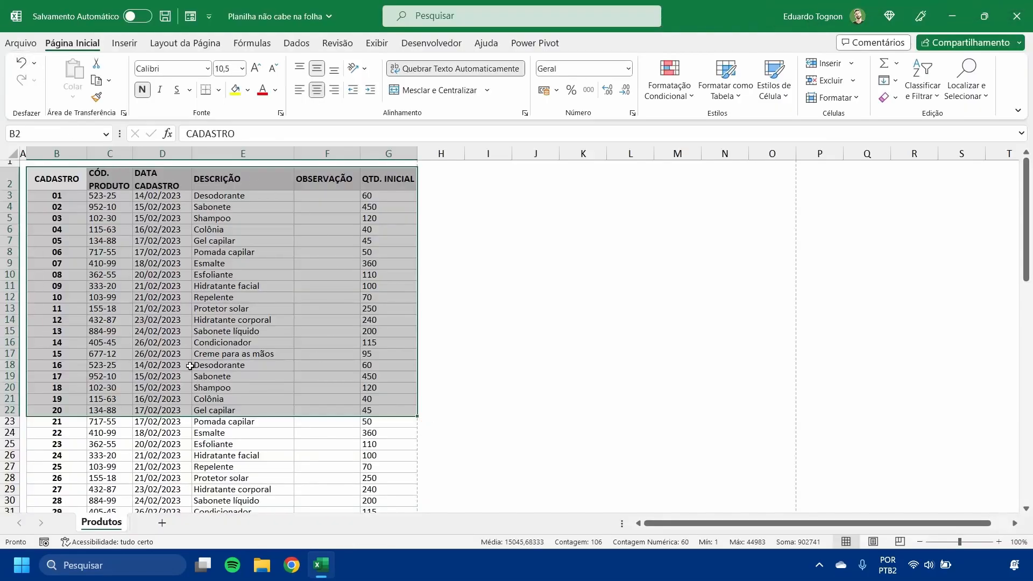
left_click(20, 44)
left_click(54, 253)
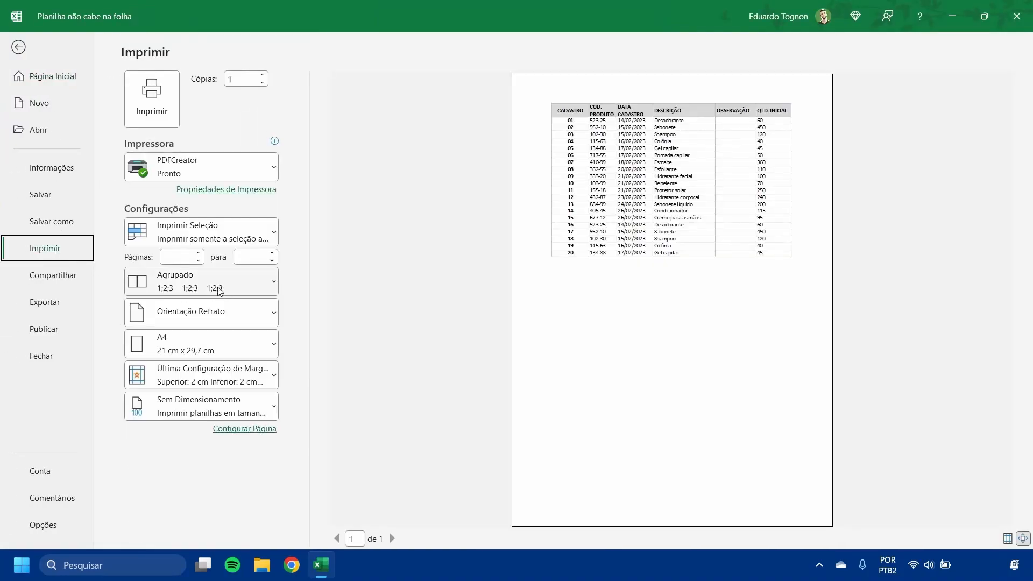
left_click(204, 232)
left_click(205, 333)
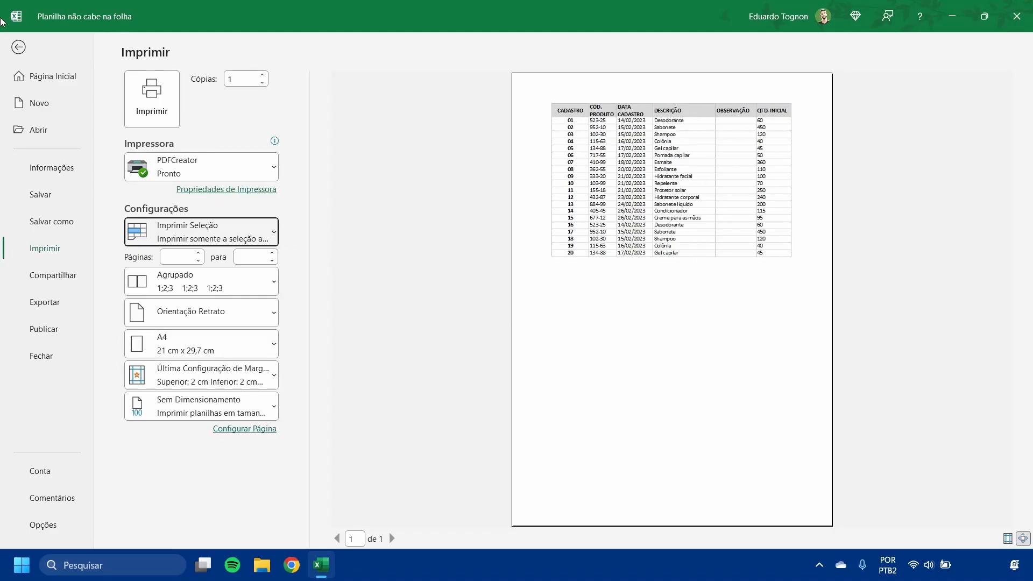
- Return to the worksheet and widen the CÓD. PRODUTO, DATA CADASTRO and OBSERVAÇÃO columns so the table extends past the page break
left_click(23, 50)
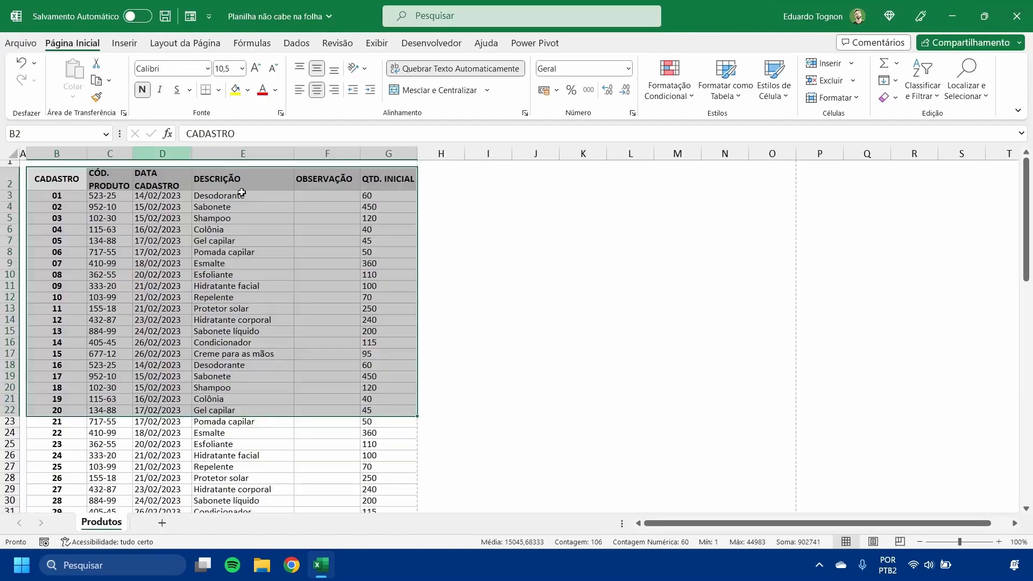
left_click(484, 221)
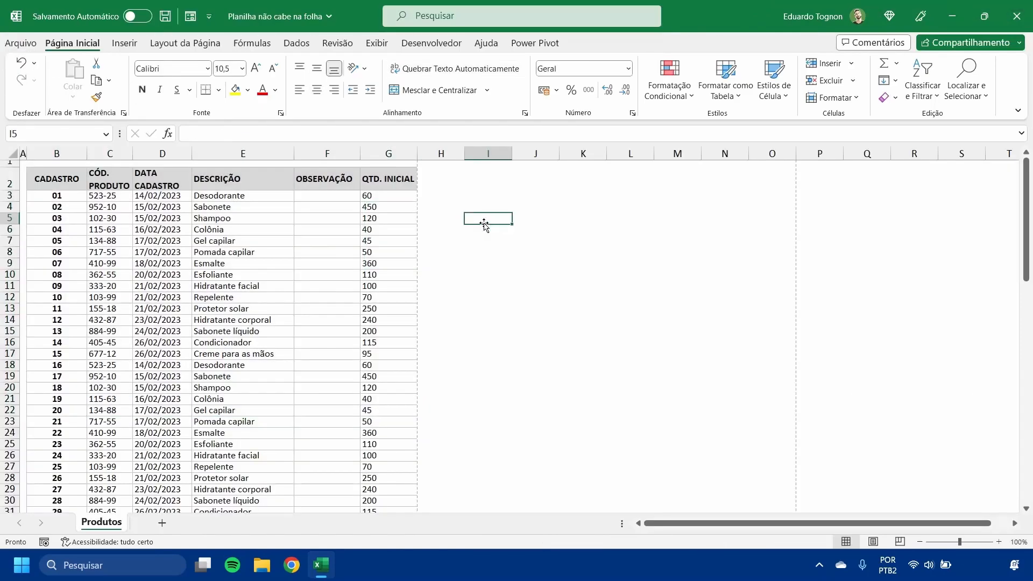
left_click(329, 153)
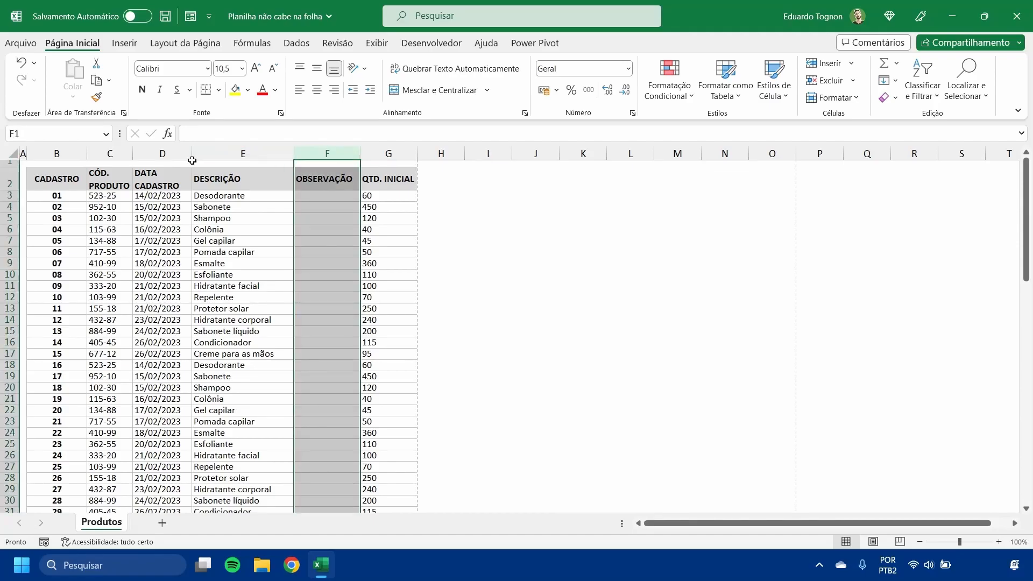
left_click_drag(194, 155, 207, 155)
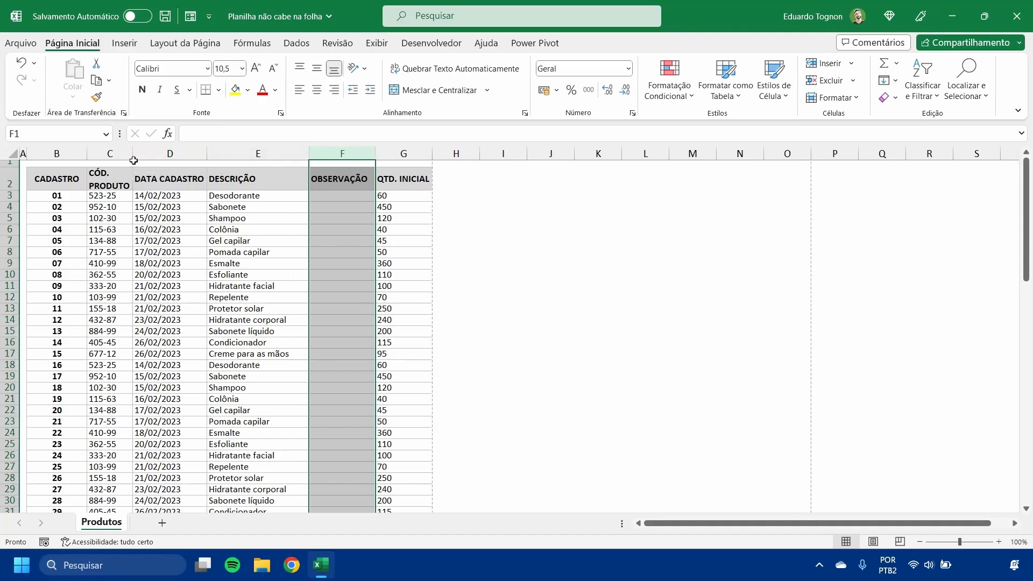
left_click_drag(133, 155, 143, 155)
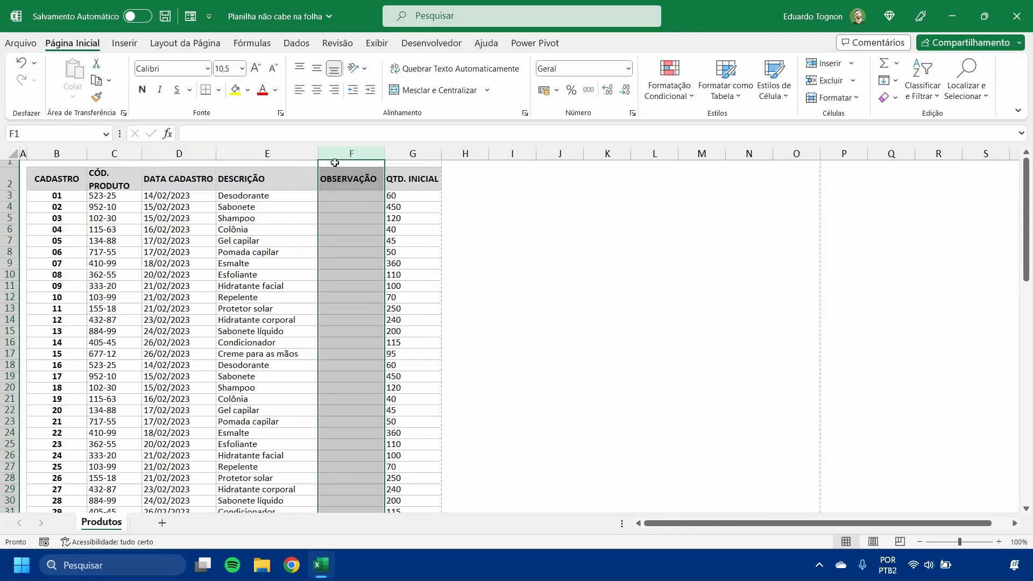
left_click_drag(384, 152, 472, 154)
left_click(555, 195)
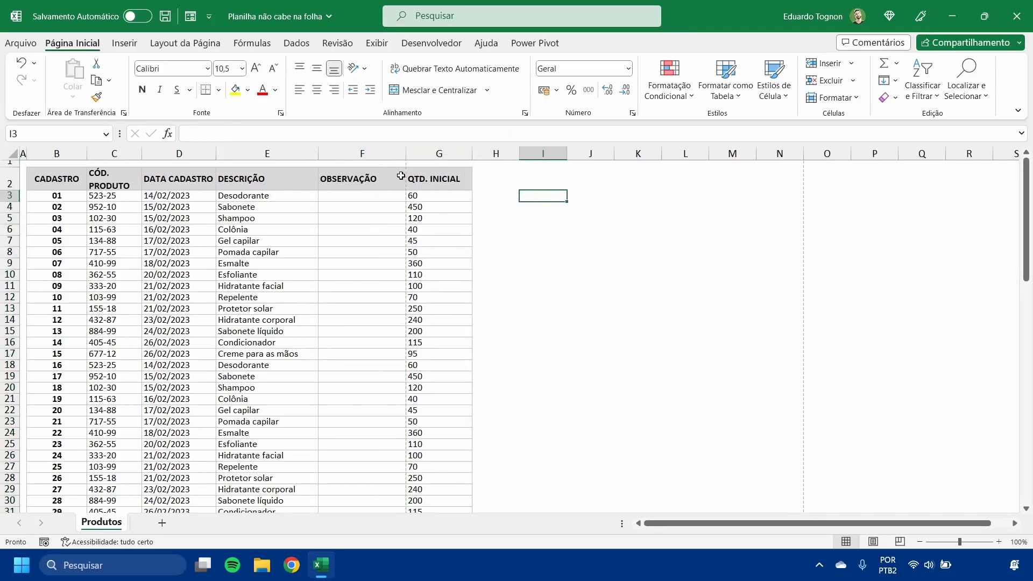
- Set the print scope to Imprimir Planilhas Ativas, page through the print preview to page 3, and return to the worksheet
left_click(425, 154)
left_click(385, 224)
left_click(20, 43)
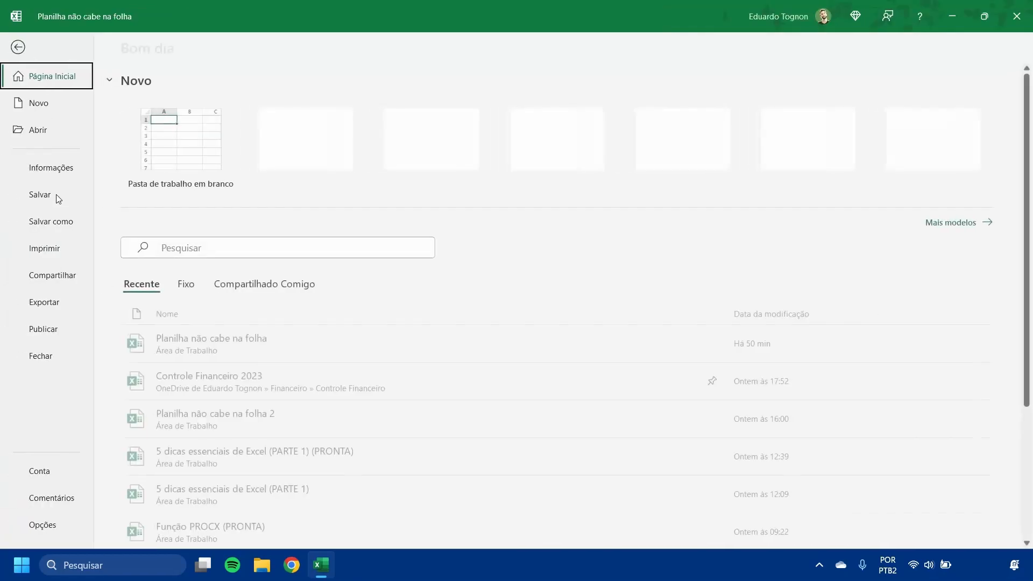
left_click(74, 252)
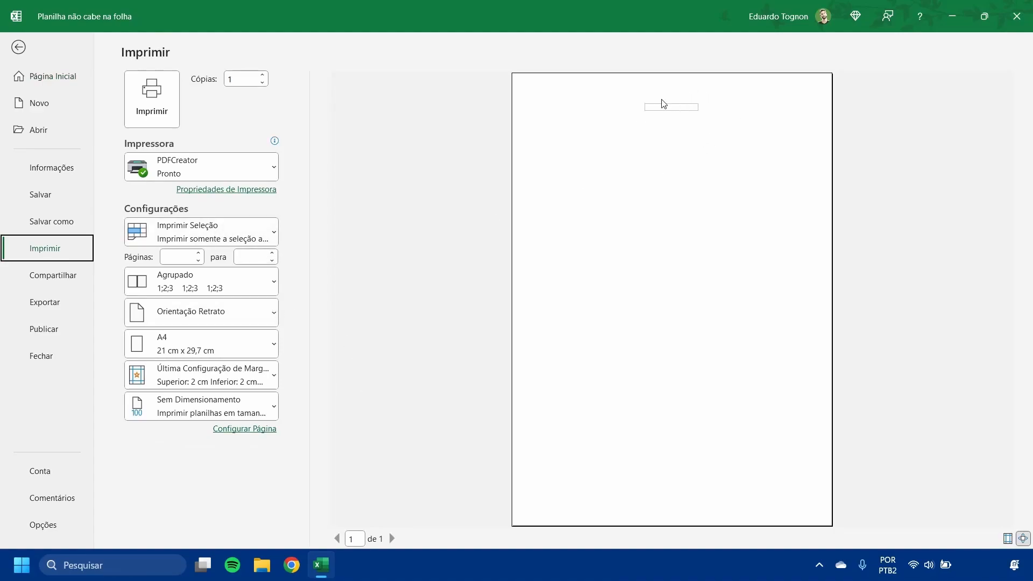
left_click(197, 239)
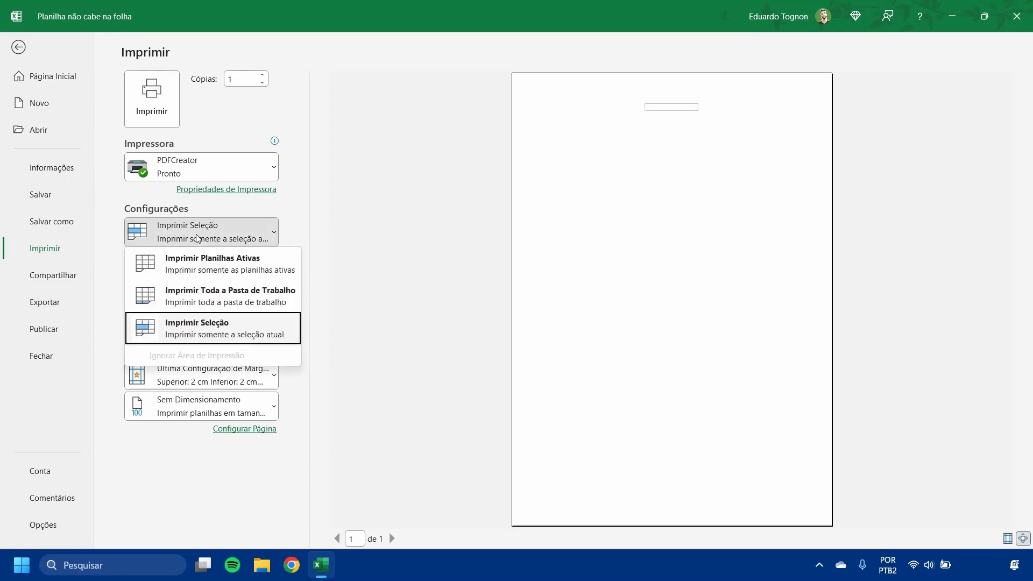
left_click(196, 263)
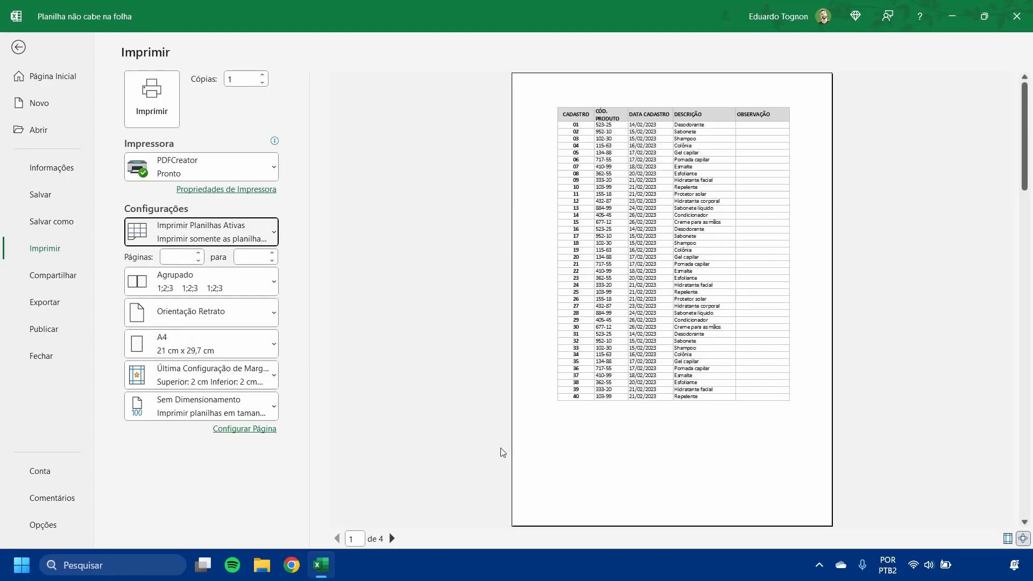
left_click(390, 538)
left_click(390, 538)
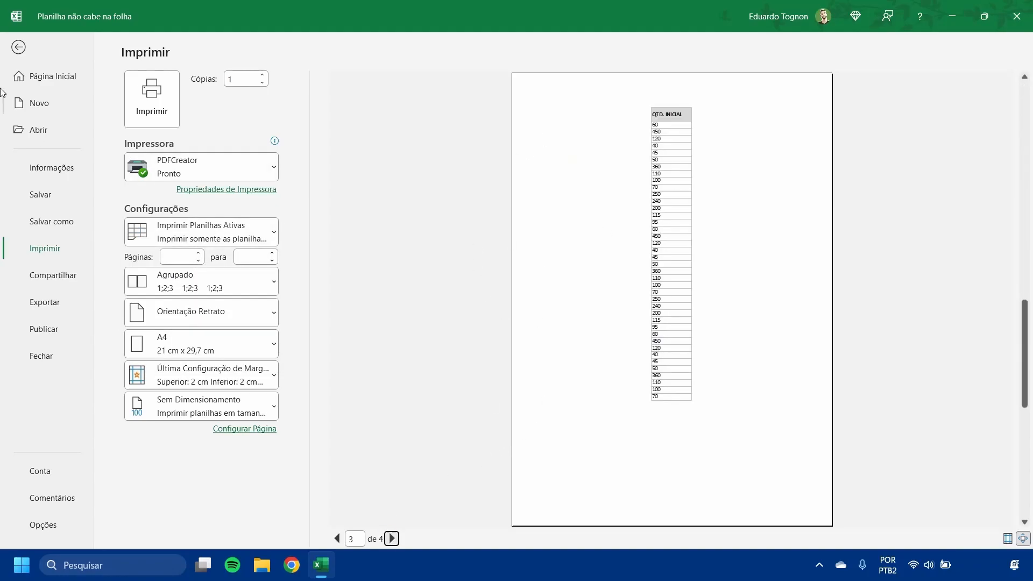
left_click(21, 45)
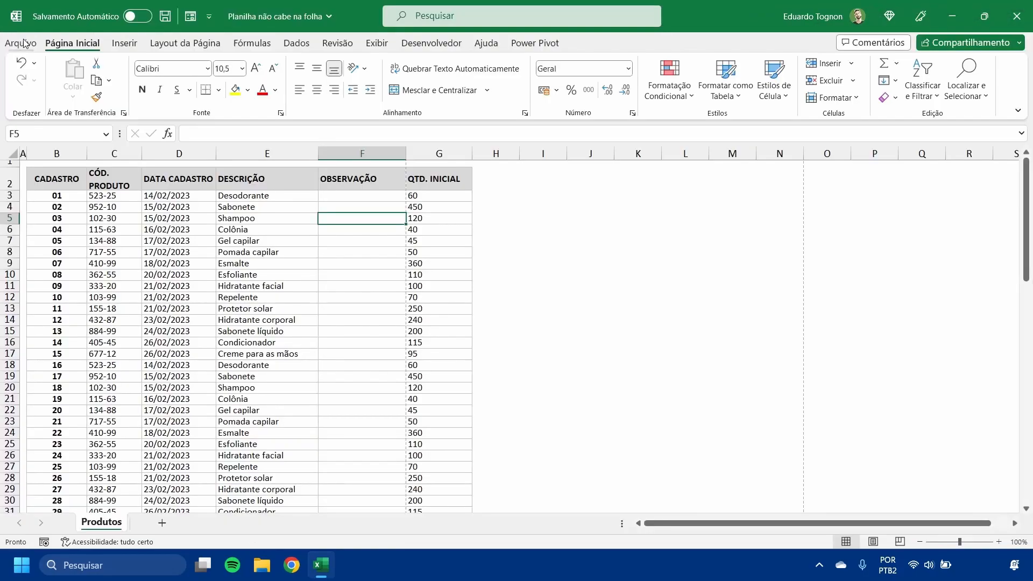
- Hide the OBSERVAÇÃO column, column F
left_click(379, 152)
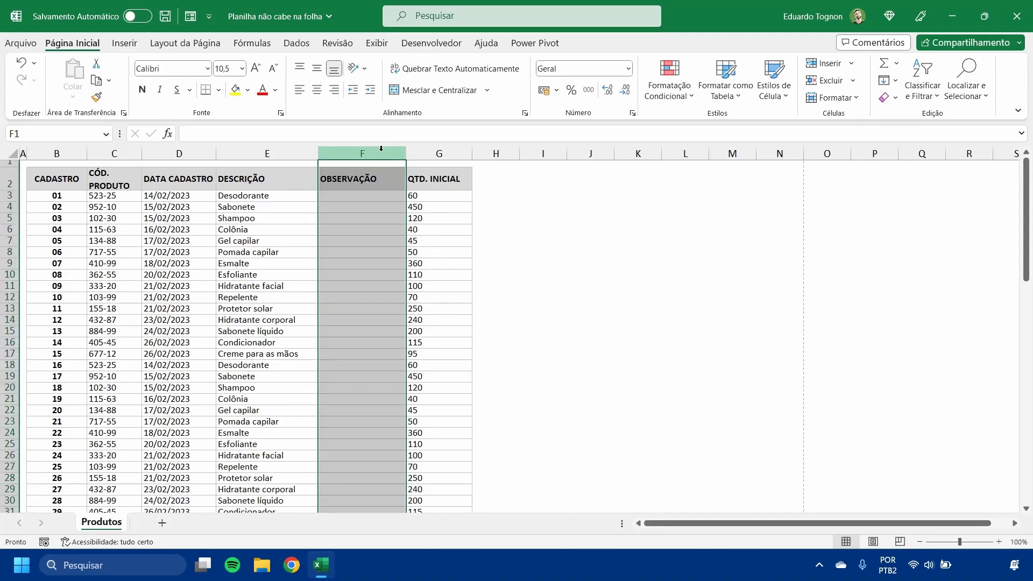
left_click(383, 251)
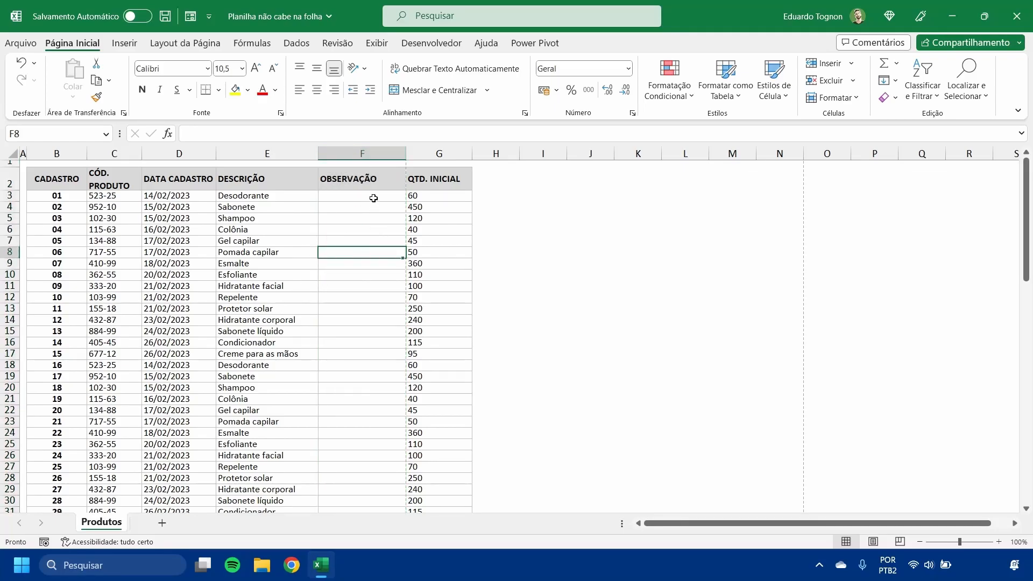
left_click(361, 153)
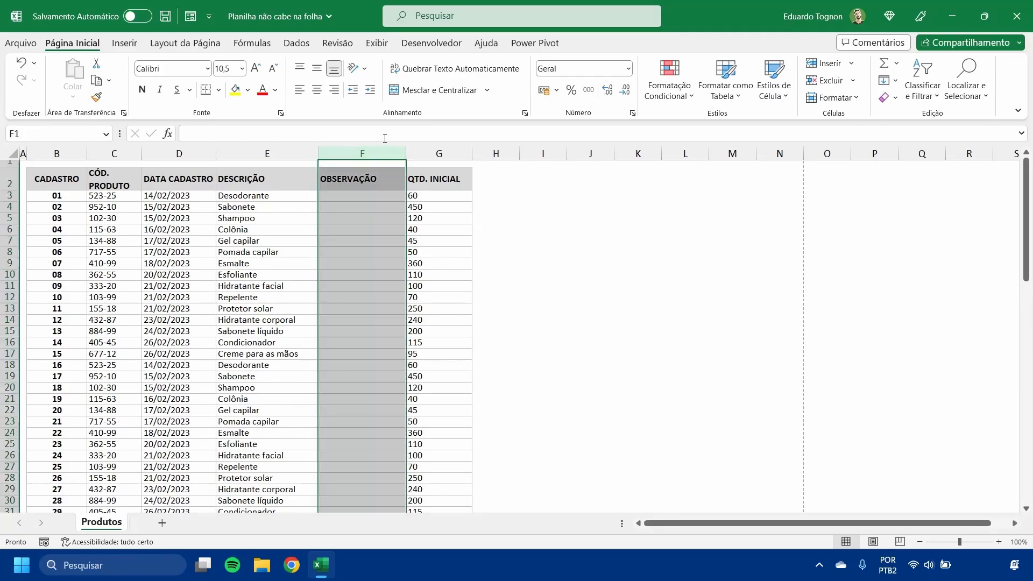
right_click(364, 157)
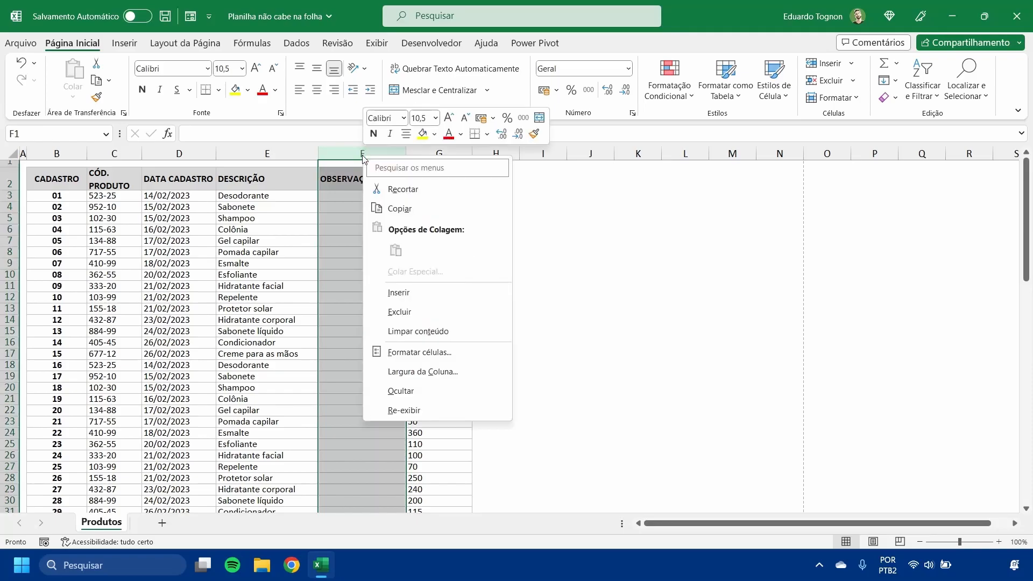
right_click(355, 156)
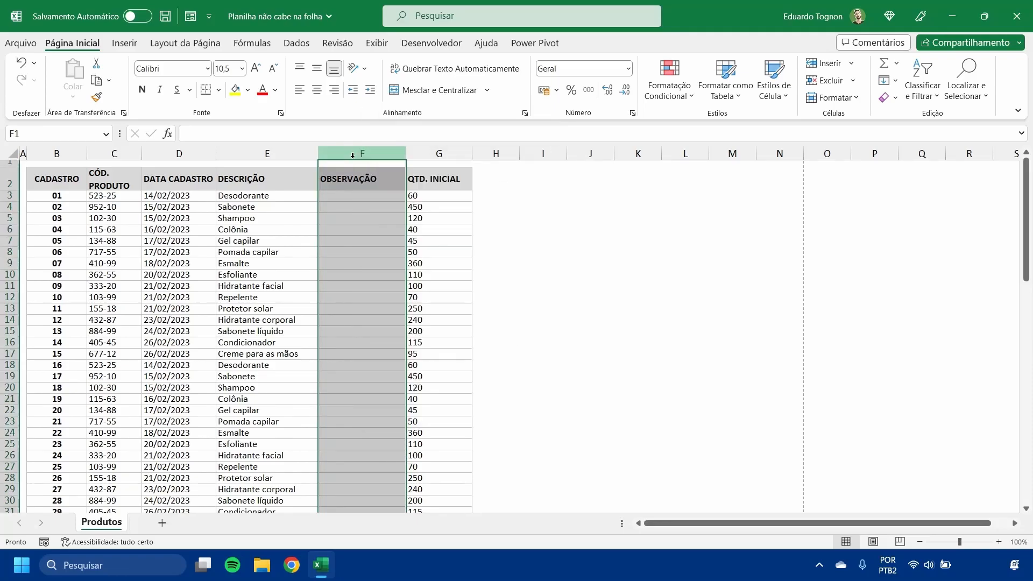
left_click(394, 389)
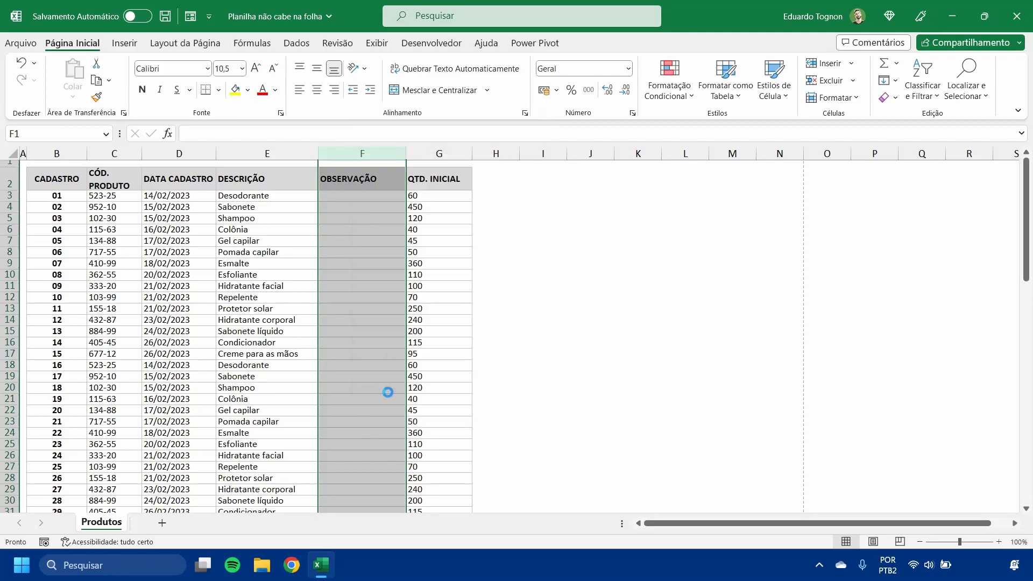
left_click(524, 321)
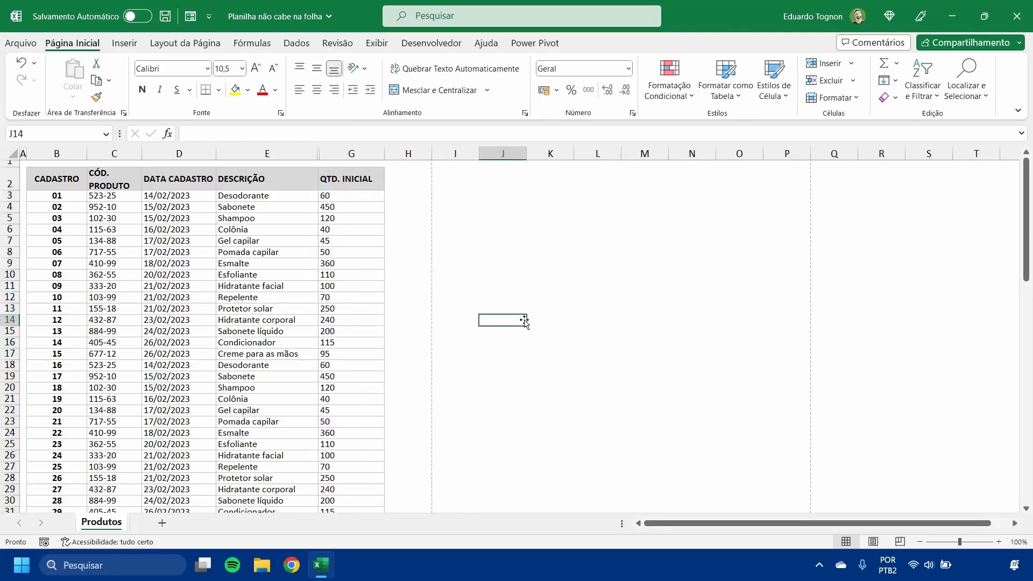
- Check the table's page layout without the OBSERVAÇÃO column in the print preview, and return to the worksheet
left_click(21, 43)
left_click(48, 248)
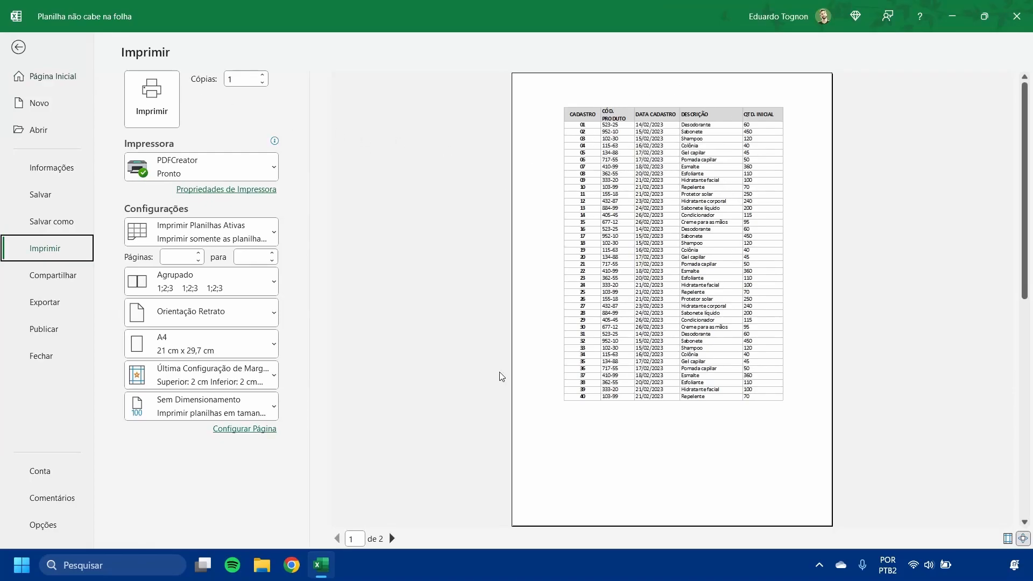
left_click(19, 49)
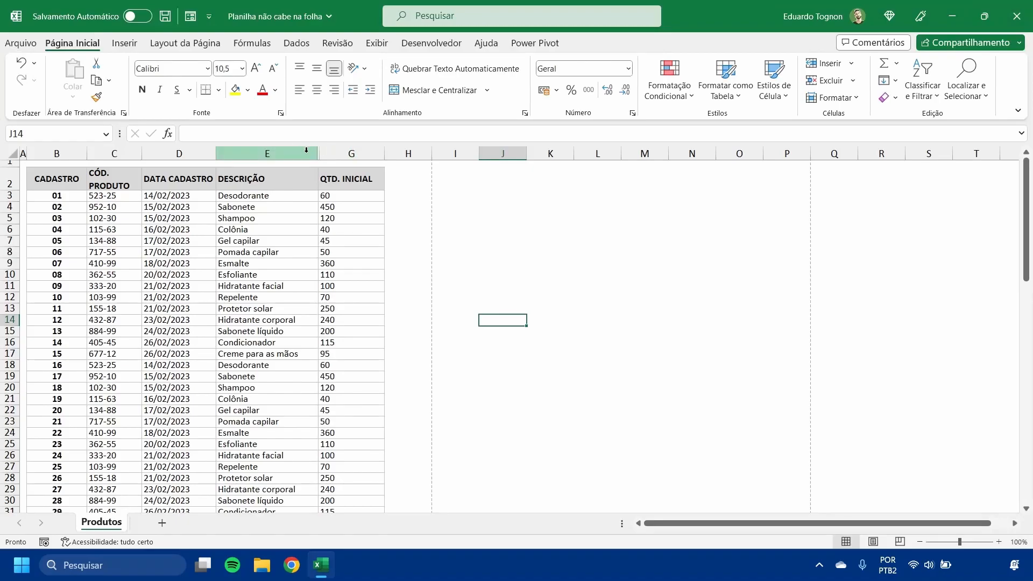
- Unhide the OBSERVAÇÃO column between columns E and G
left_click(351, 153)
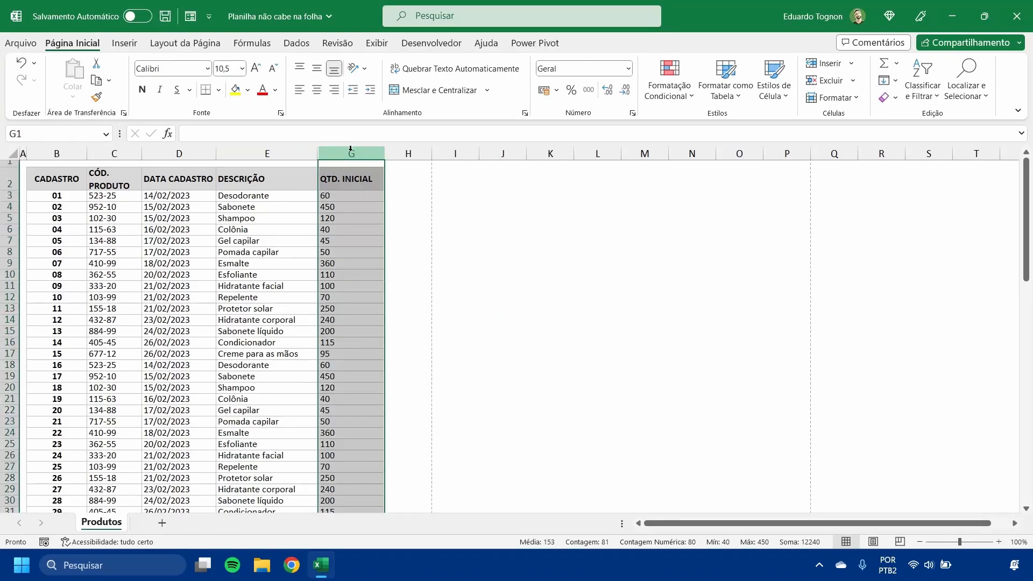
right_click(351, 154)
left_click(292, 156)
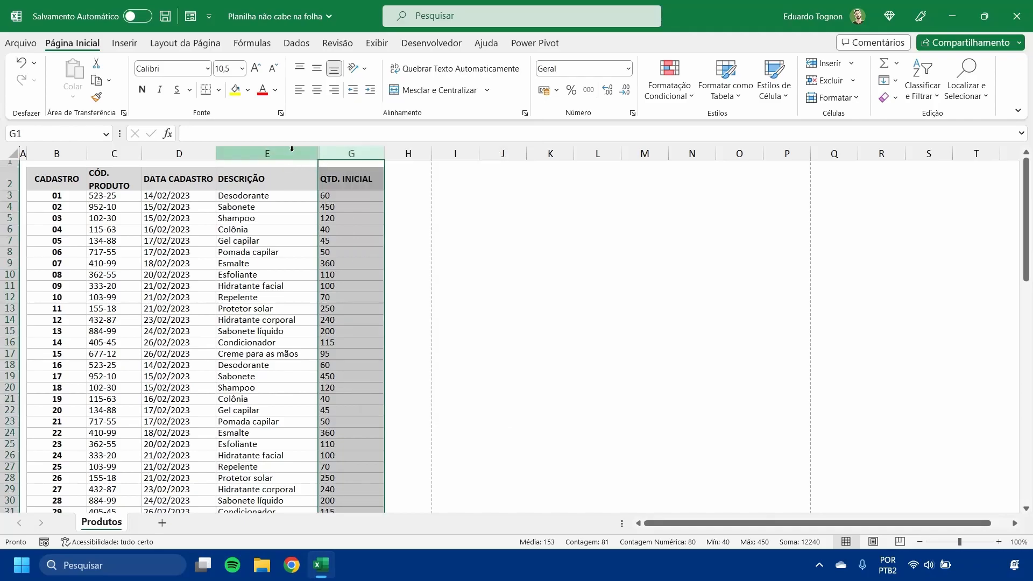
left_click(293, 153)
left_click_drag(293, 153, 348, 152)
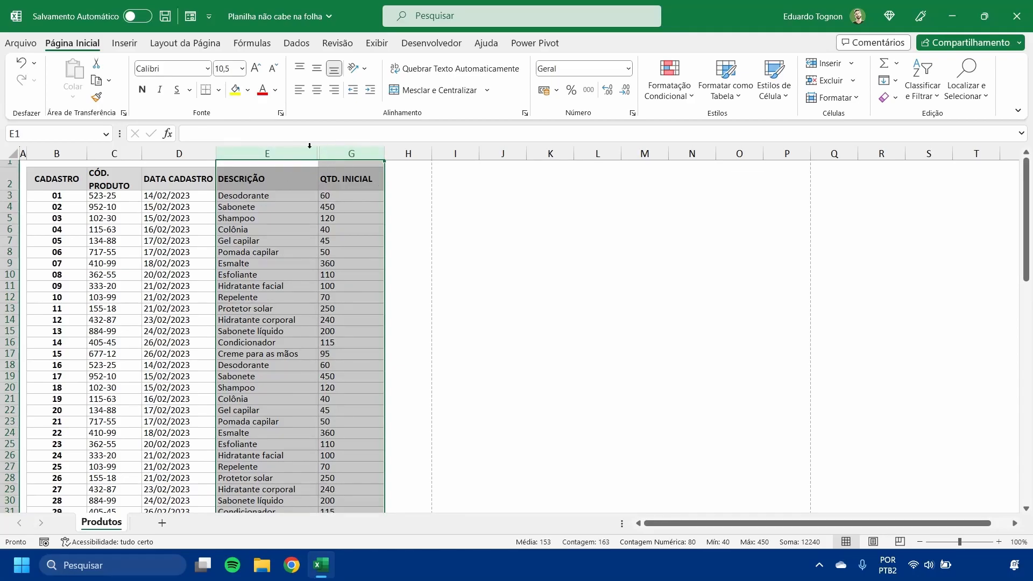
right_click(345, 154)
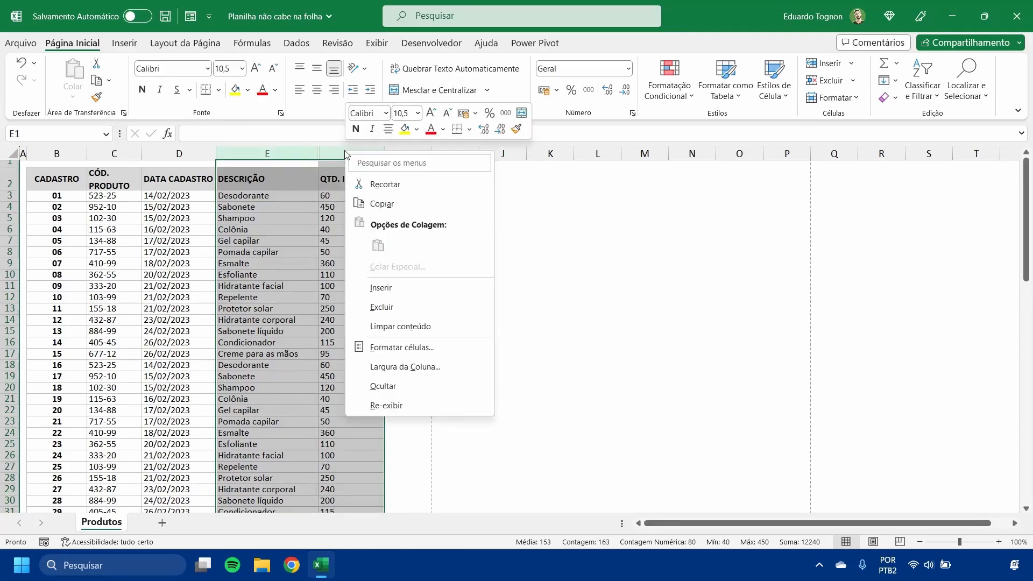
left_click(393, 409)
left_click(377, 398)
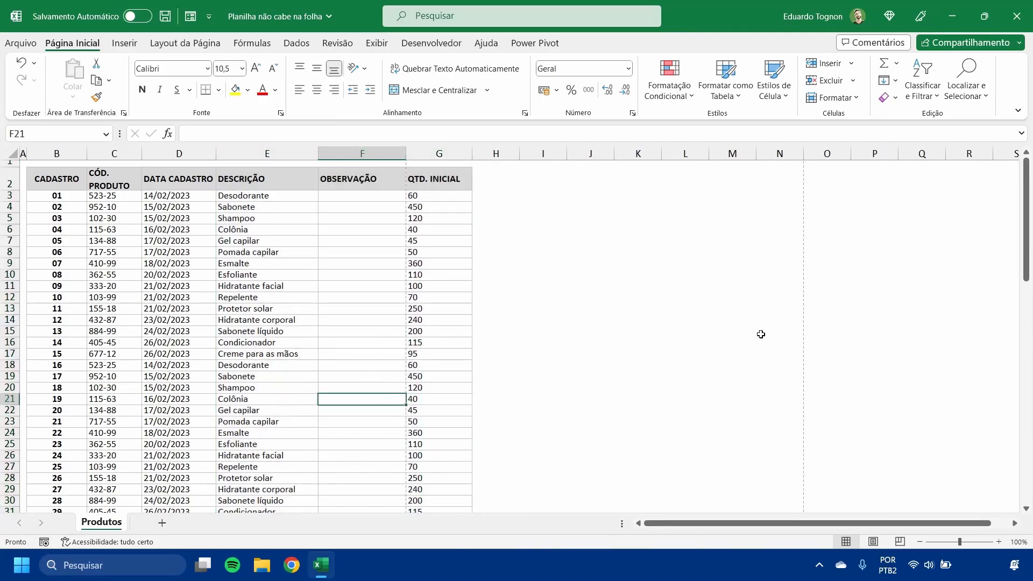
- Narrow columns B through G so the whole table fits within the first page's width
left_click_drag(87, 153, 130, 154)
left_click_drag(204, 155, 189, 156)
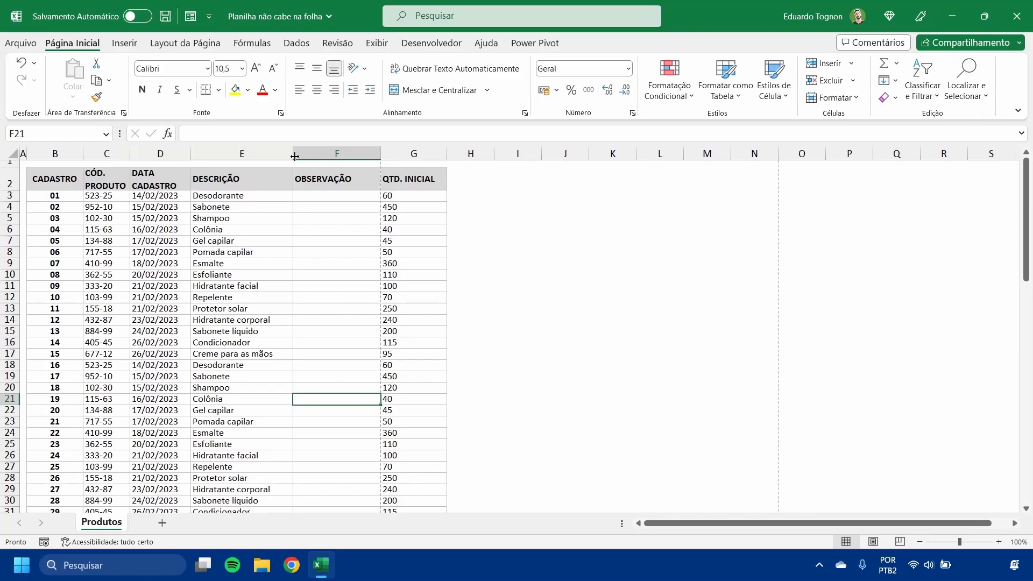
left_click_drag(292, 155, 279, 155)
left_click_drag(368, 155, 350, 155)
left_click_drag(416, 154, 411, 154)
- Apply the Contábil number format in R$ to the QTD. INICIAL values in G3:G82
left_click(998, 542)
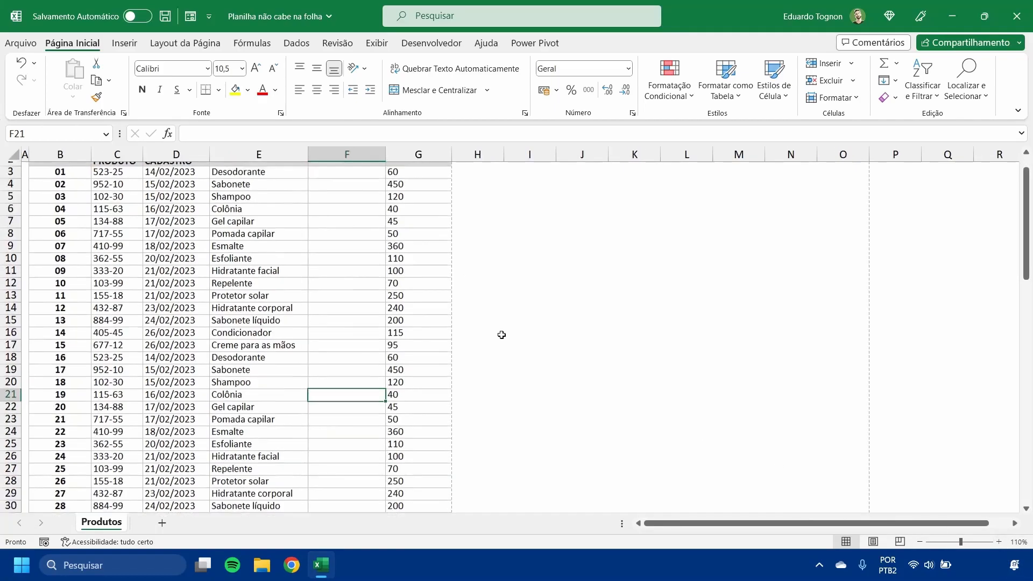
mouse_move(423, 201)
left_mouse_down()
mouse_move(409, 515)
mouse_move(402, 89)
mouse_move(415, 210)
mouse_move(413, 201)
left_mouse_up()
left_click(405, 483)
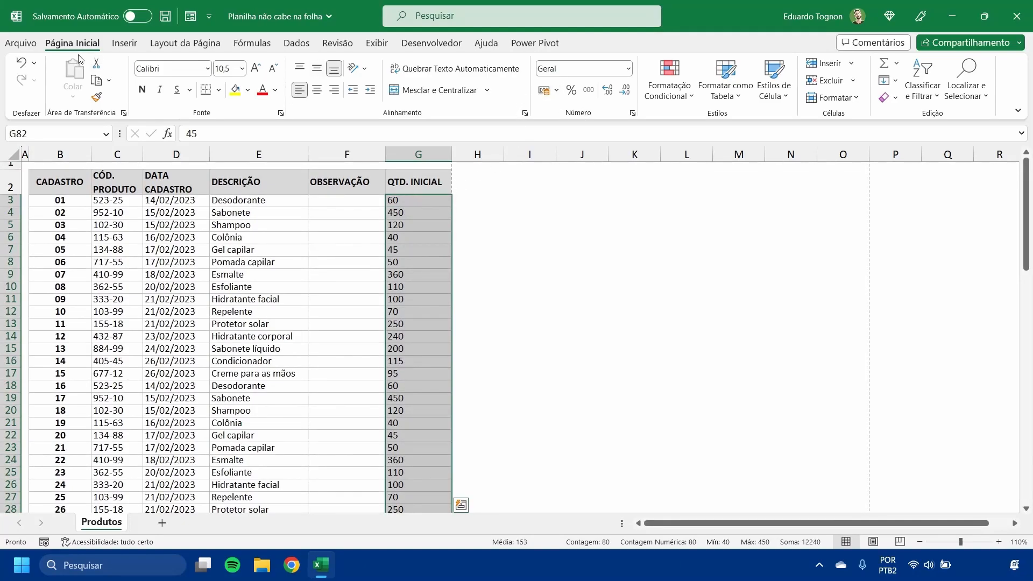
left_click(544, 92)
scroll(516, 284, "up", 18)
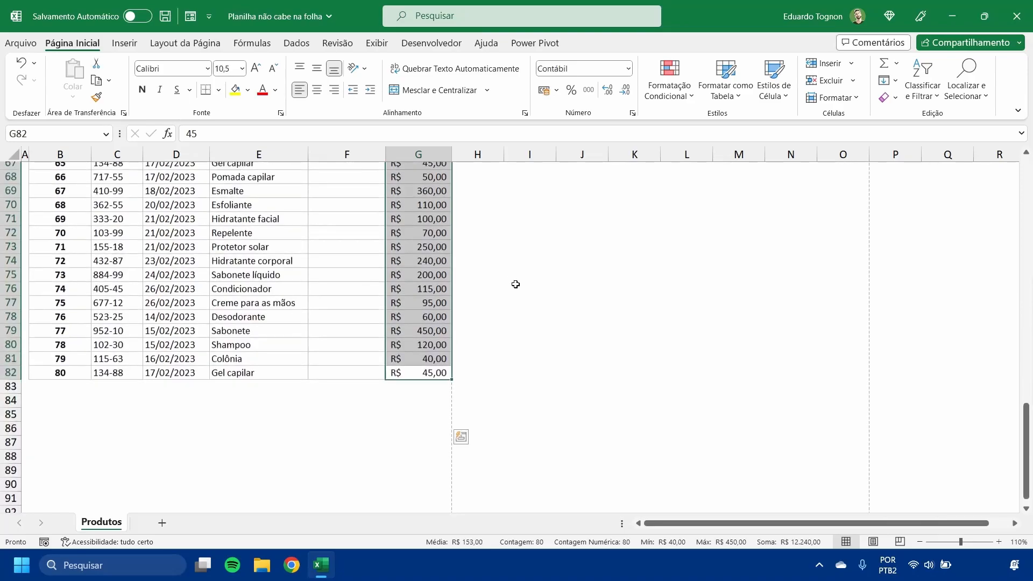
scroll(515, 284, "up", 5)
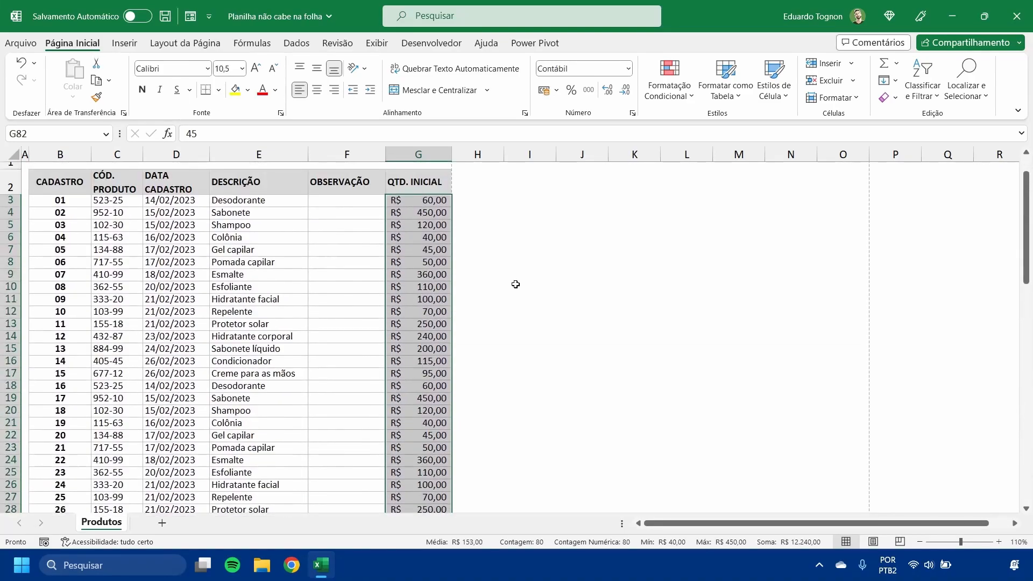
- Remove both decimal places from the QTD. INICIAL values in G3:G82 so they show whole R$ amounts
left_click(439, 206)
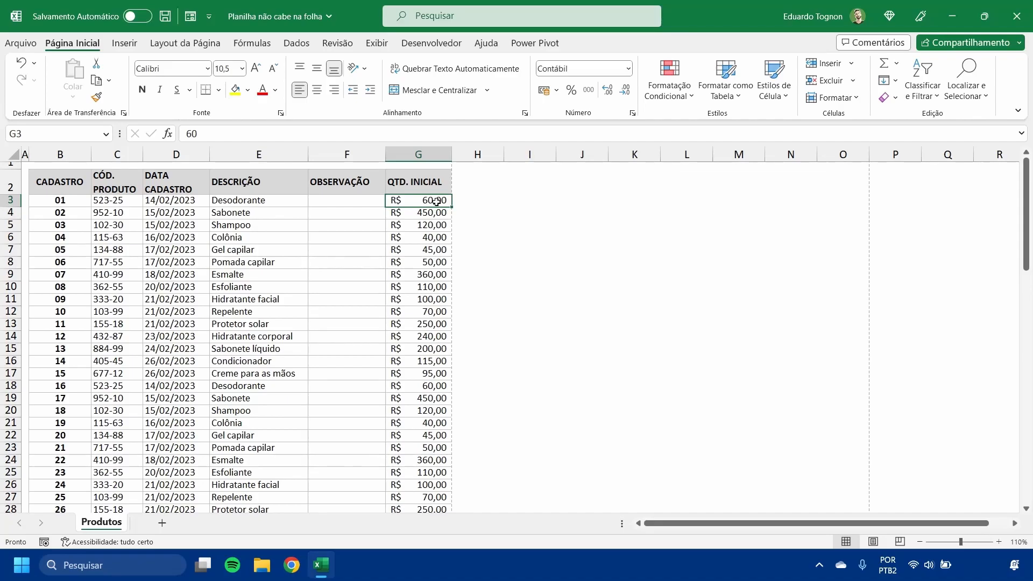
scroll(438, 312, "down", 9)
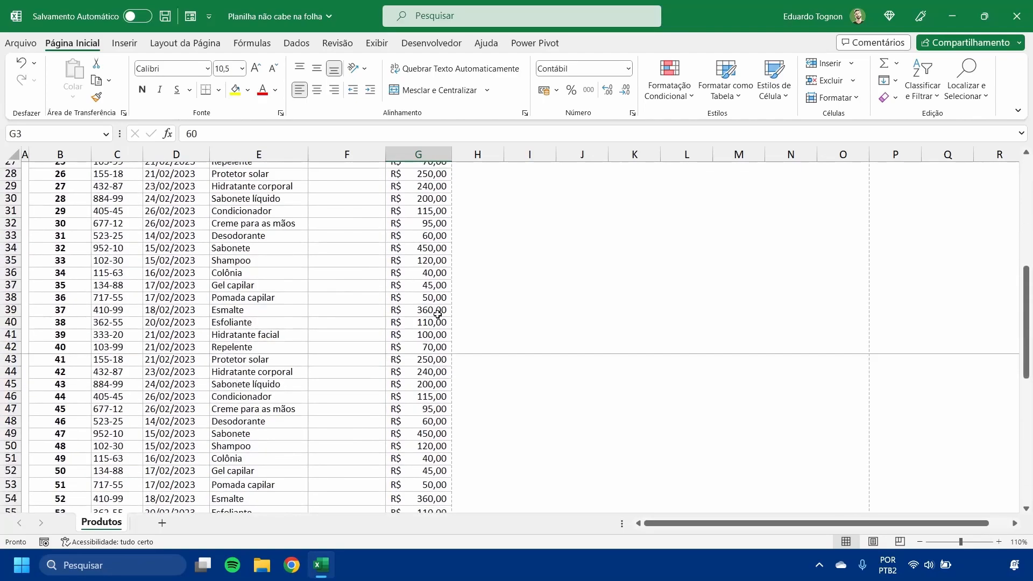
scroll(437, 314, "up", 9)
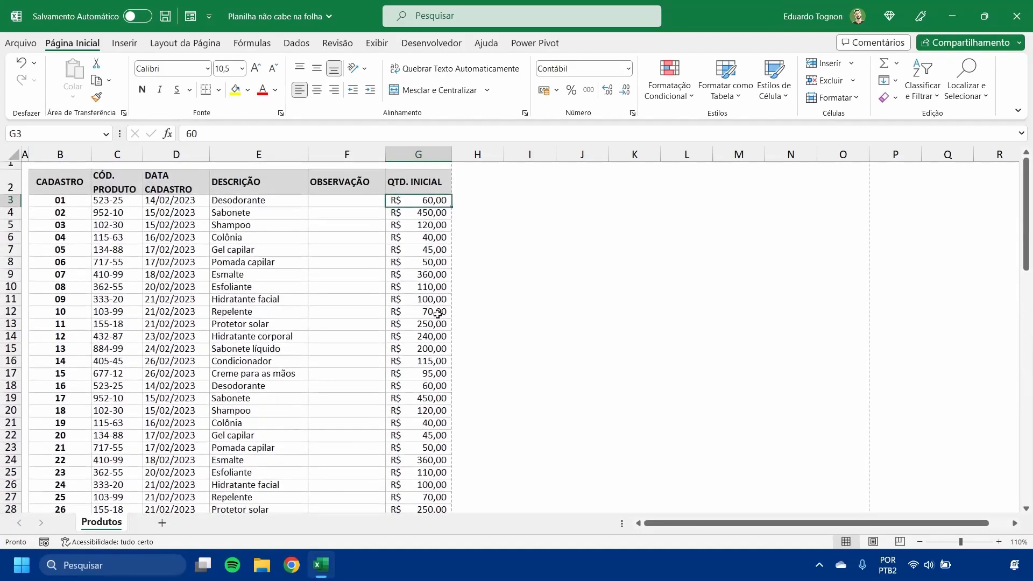
left_click_drag(436, 199, 420, 488)
scroll(360, 317, "up", 15)
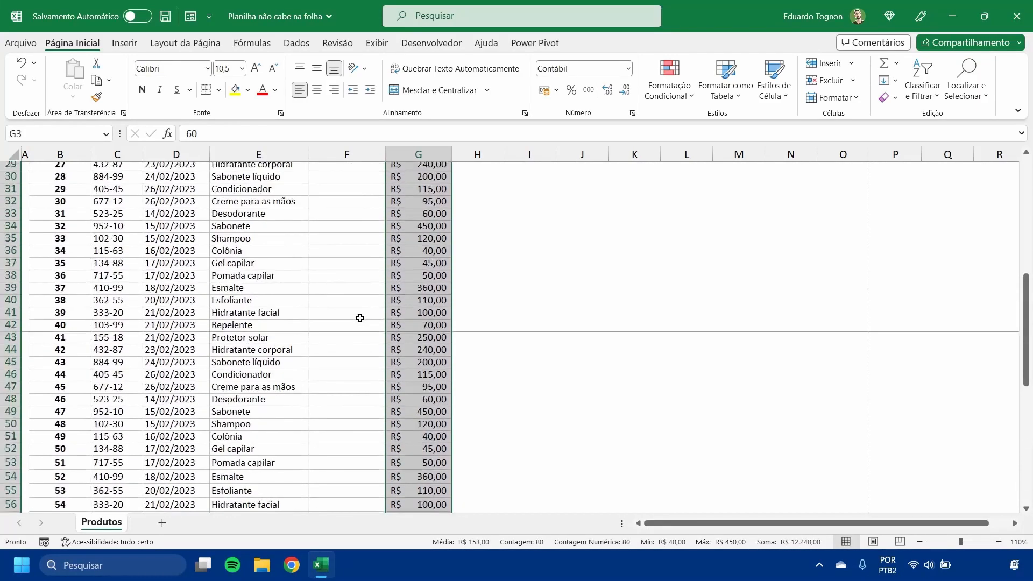
scroll(360, 318, "up", 4)
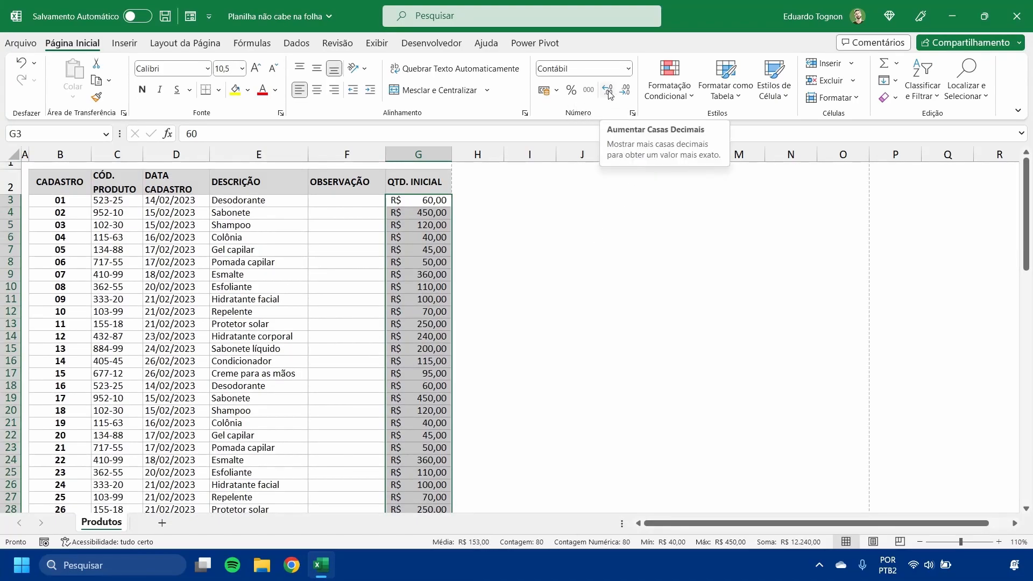
left_click(627, 91)
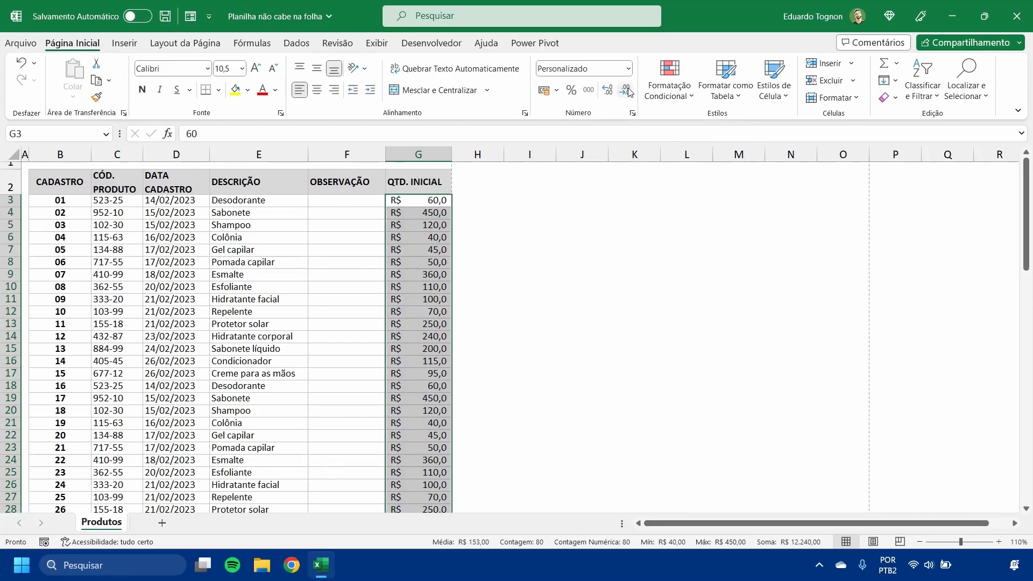
left_click(627, 91)
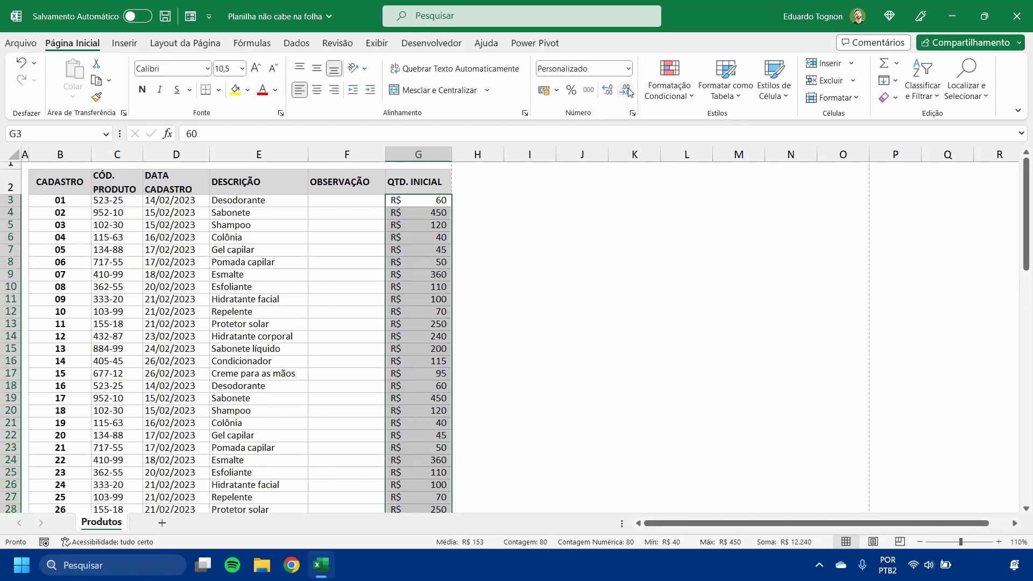
left_click(513, 291)
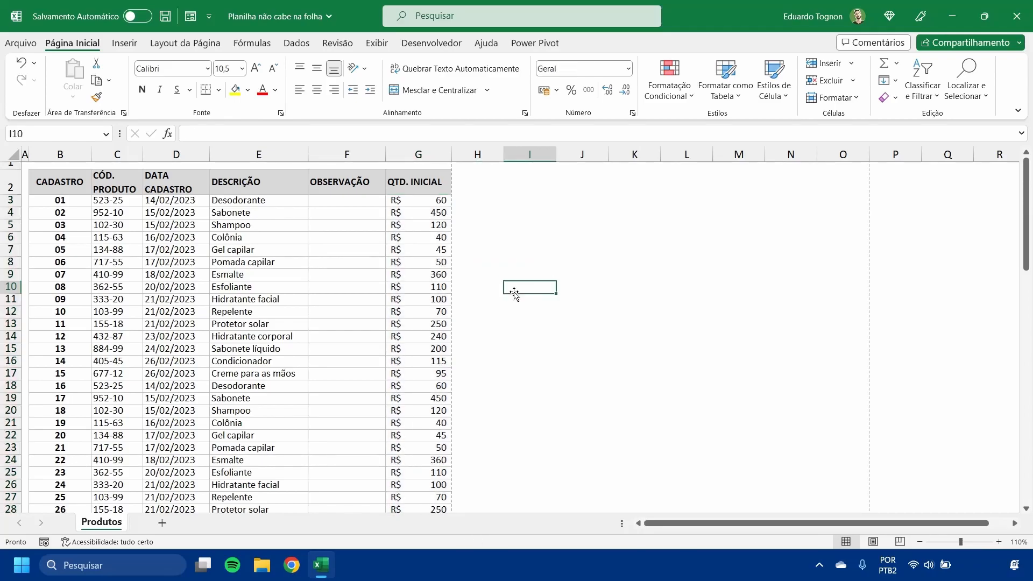
- Narrow column G to fit its whole R$ amounts, with the QTD. INICIAL header wrapped onto two lines
left_click(433, 200)
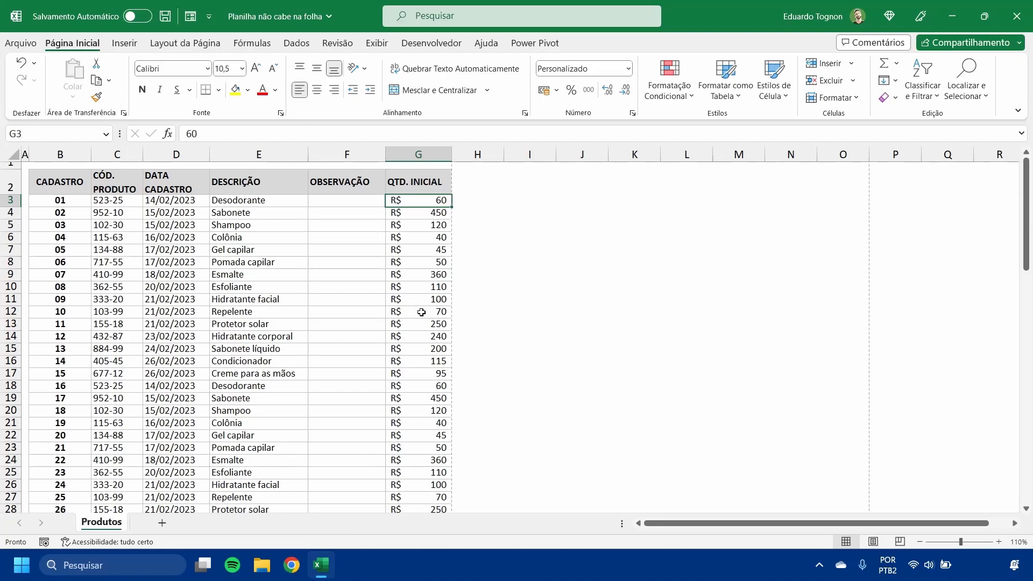
left_click_drag(451, 154, 432, 158)
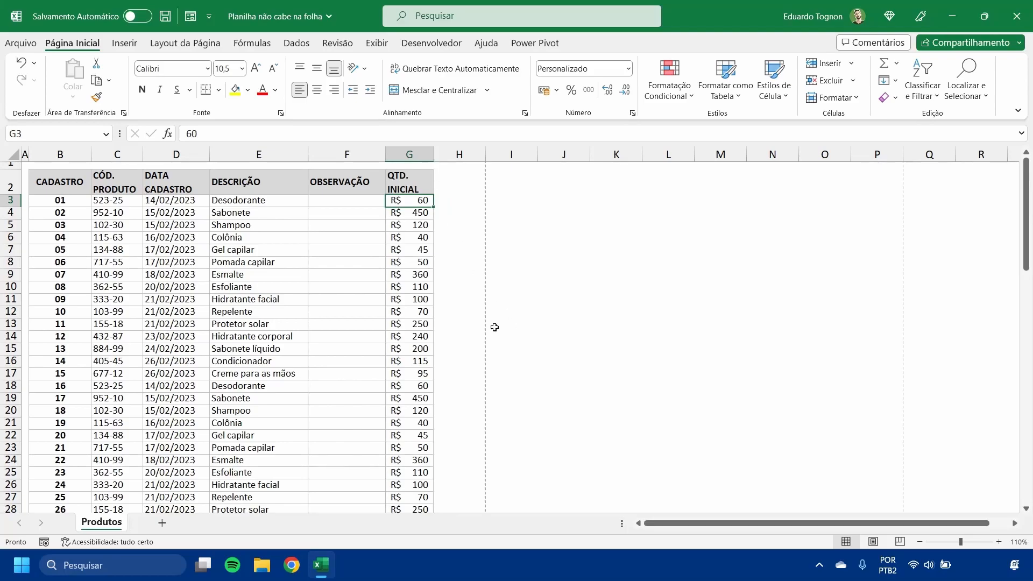
left_click(409, 156)
left_click(417, 261)
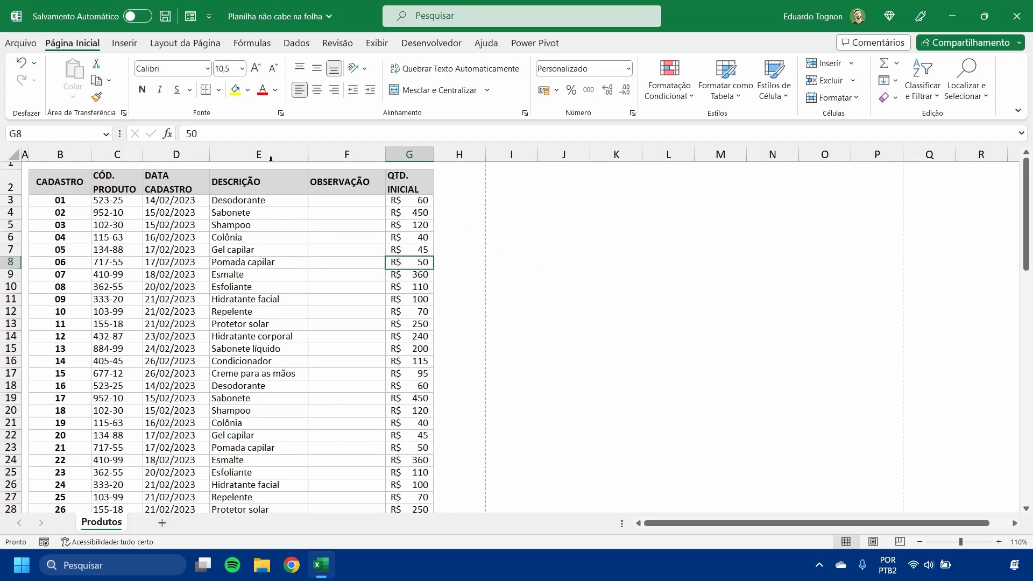
- Open the print preview of the Produtos sheet to check the narrowed table's page layout
left_click(20, 45)
left_click(53, 248)
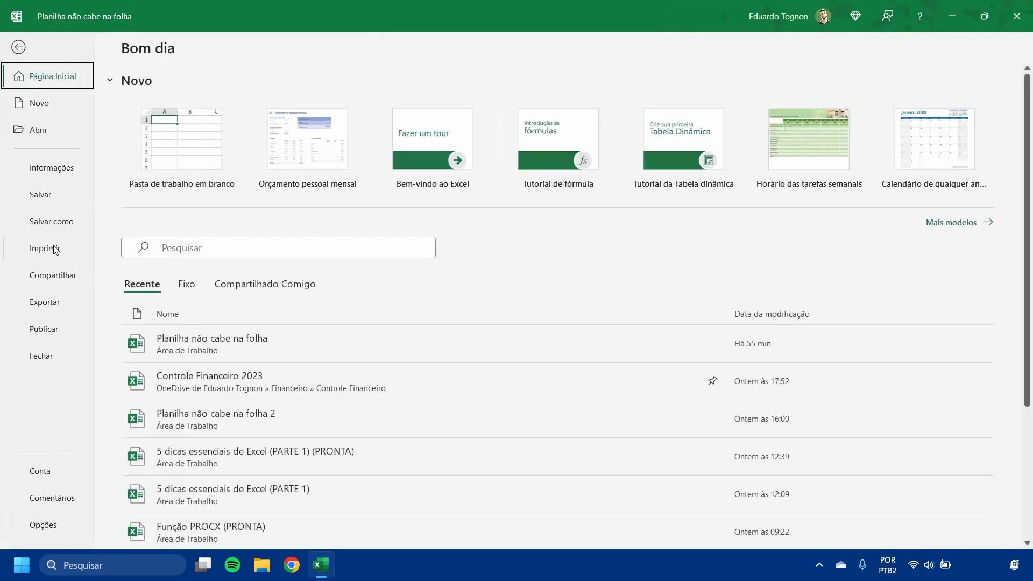